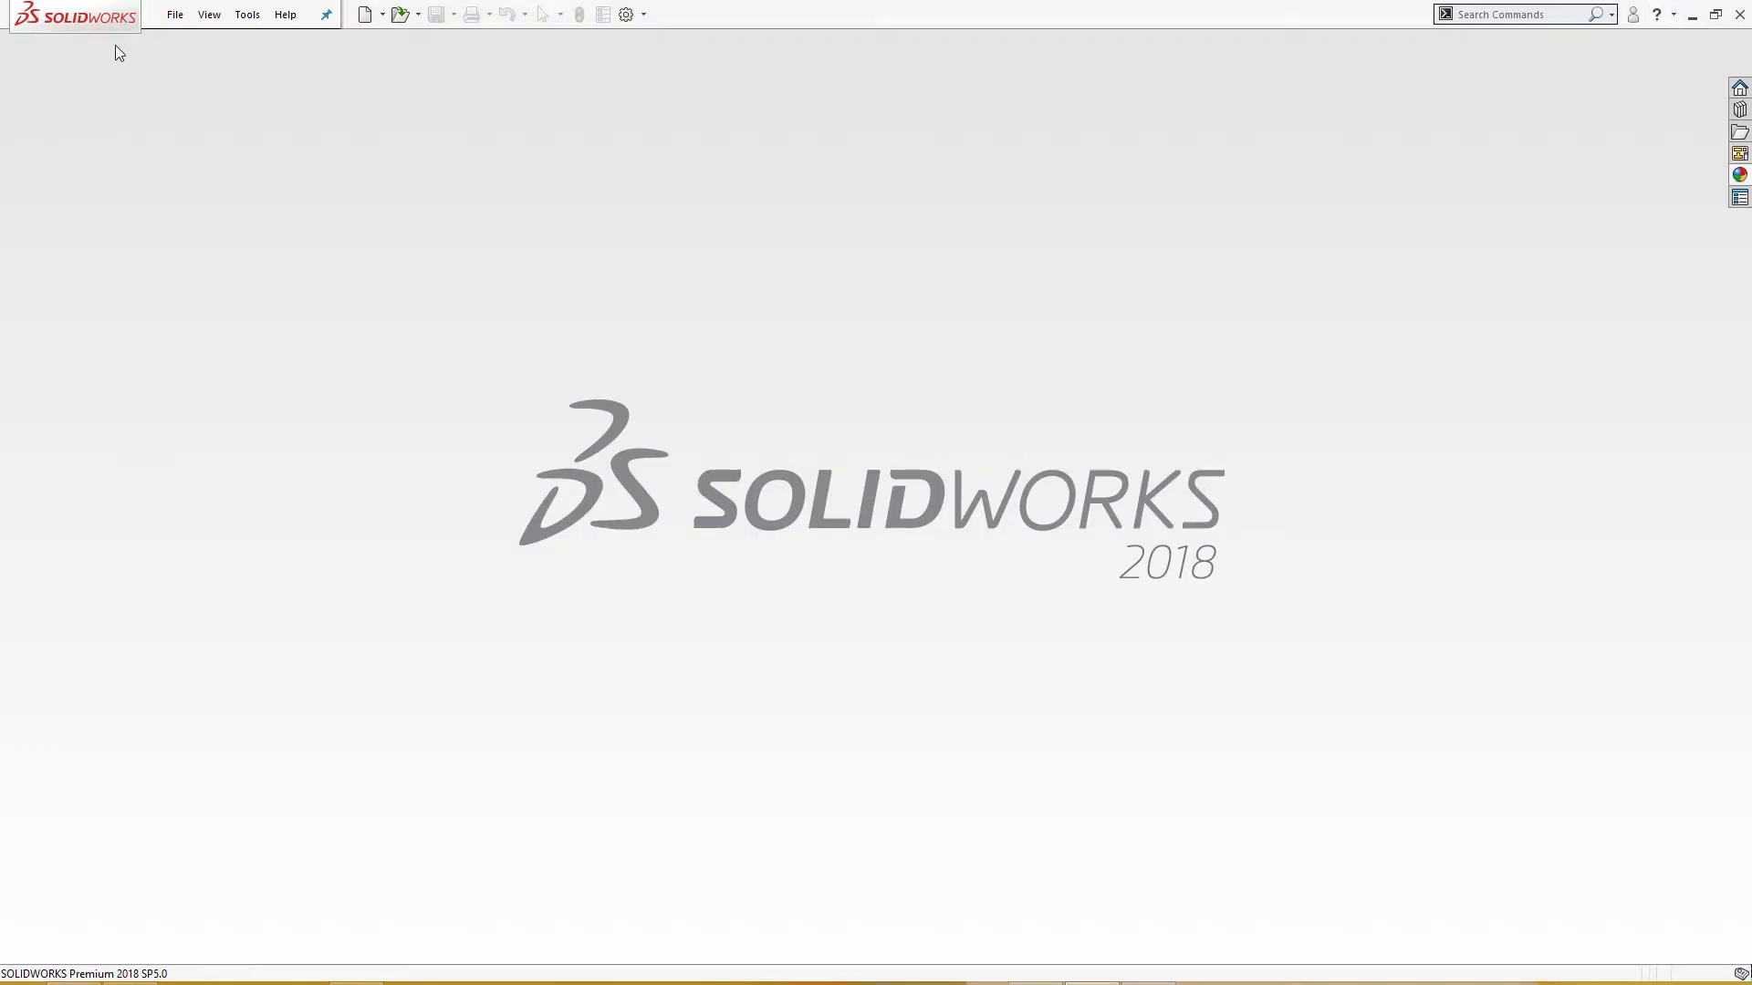
# Create a new part document from the Custom ANSI template.
pyautogui.click(363, 15)
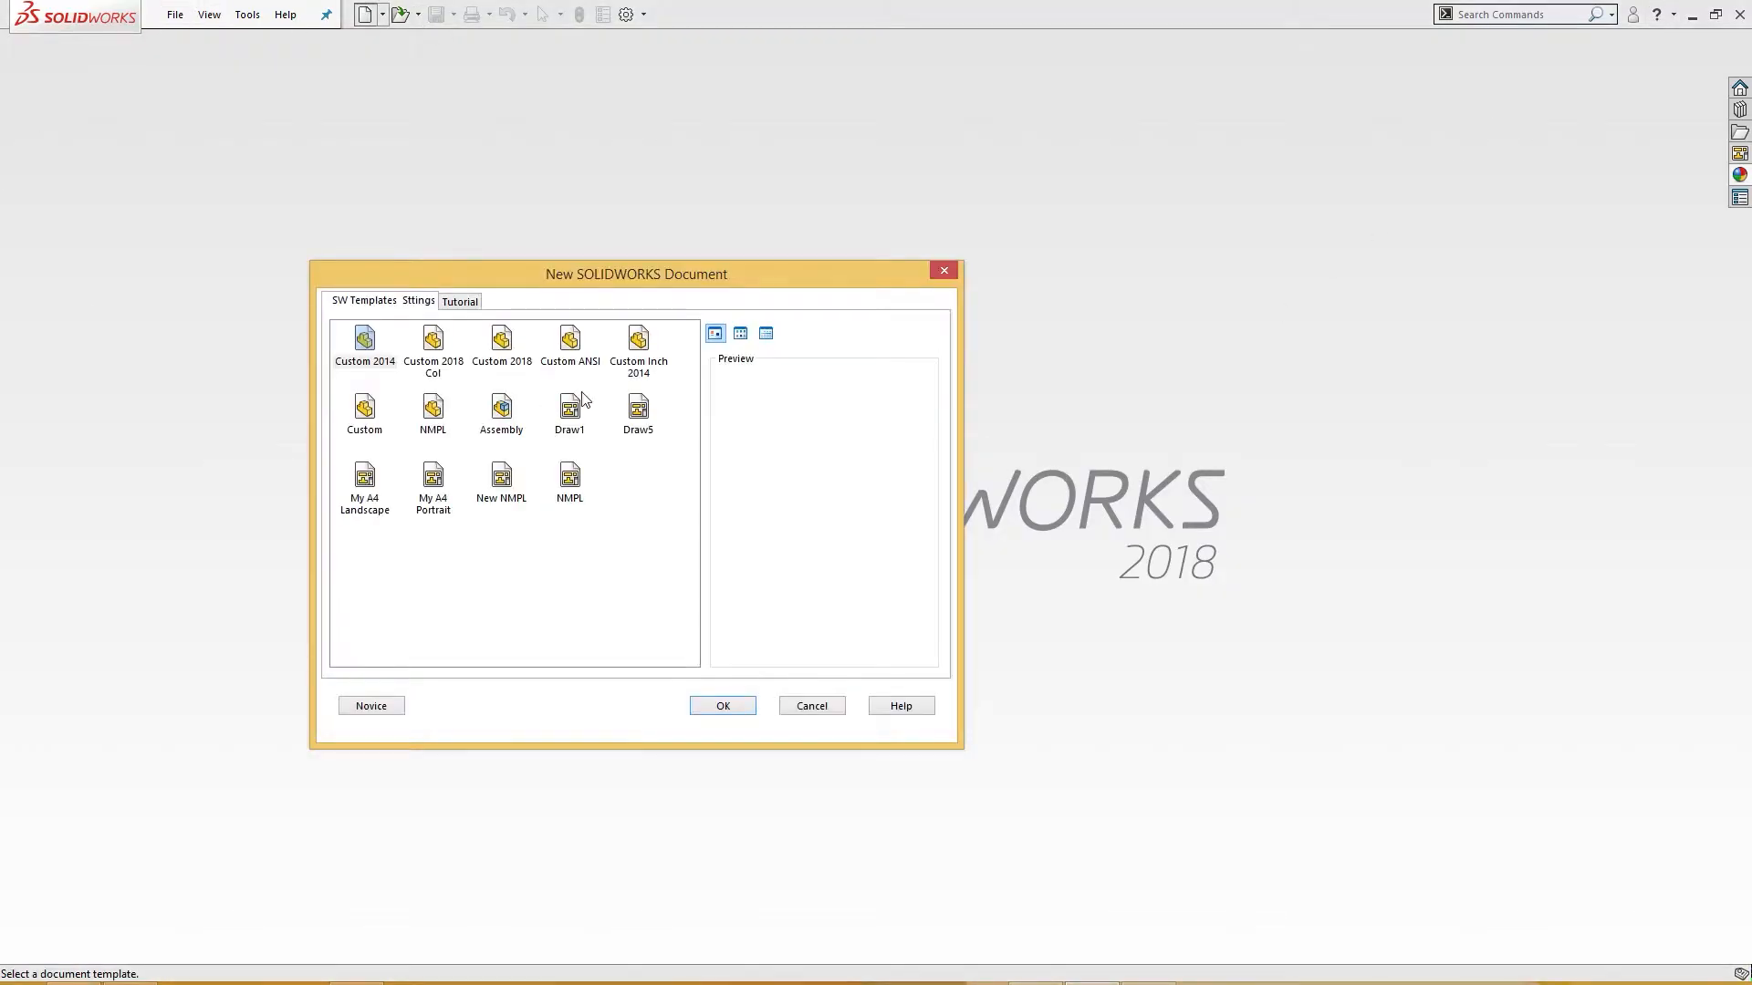
pyautogui.click(571, 344)
pyautogui.click(725, 703)
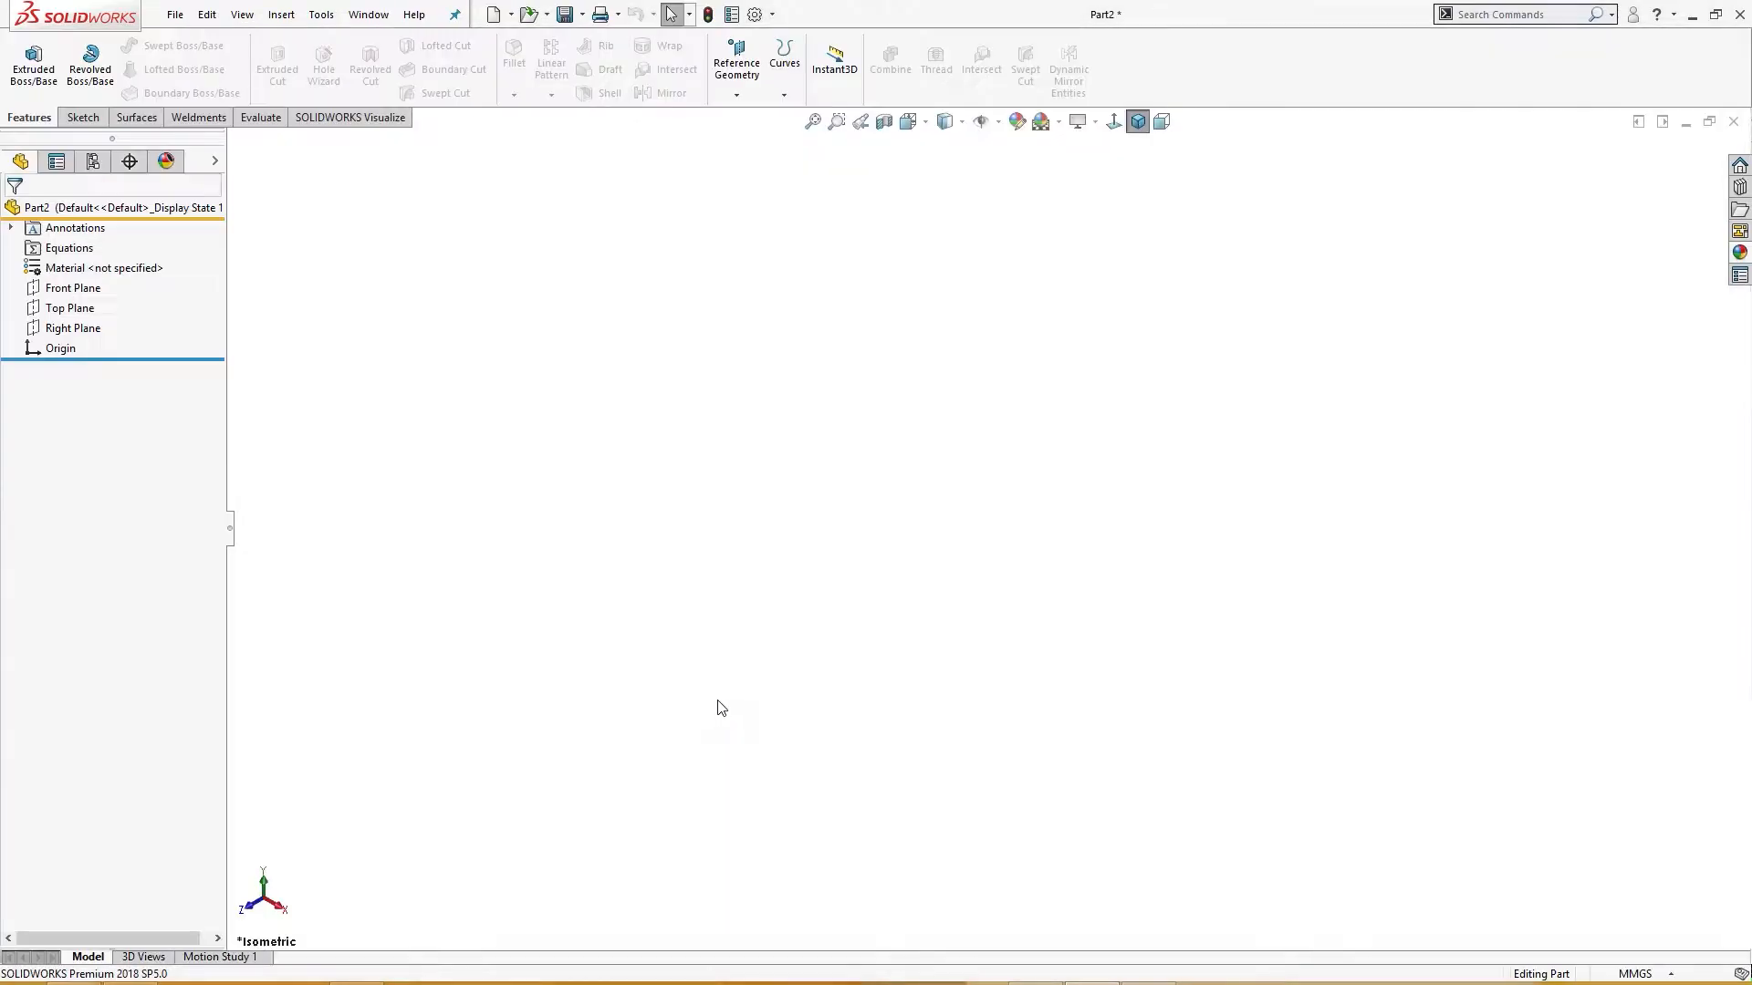
# Start a sketch on the Front Plane and draw a 140 mm diameter circle centred on the origin.
pyautogui.click(73, 287)
pyautogui.click(103, 267)
pyautogui.moveTo(534, 439); pyautogui.dragTo(597, 446, button='right')
pyautogui.click(988, 529)
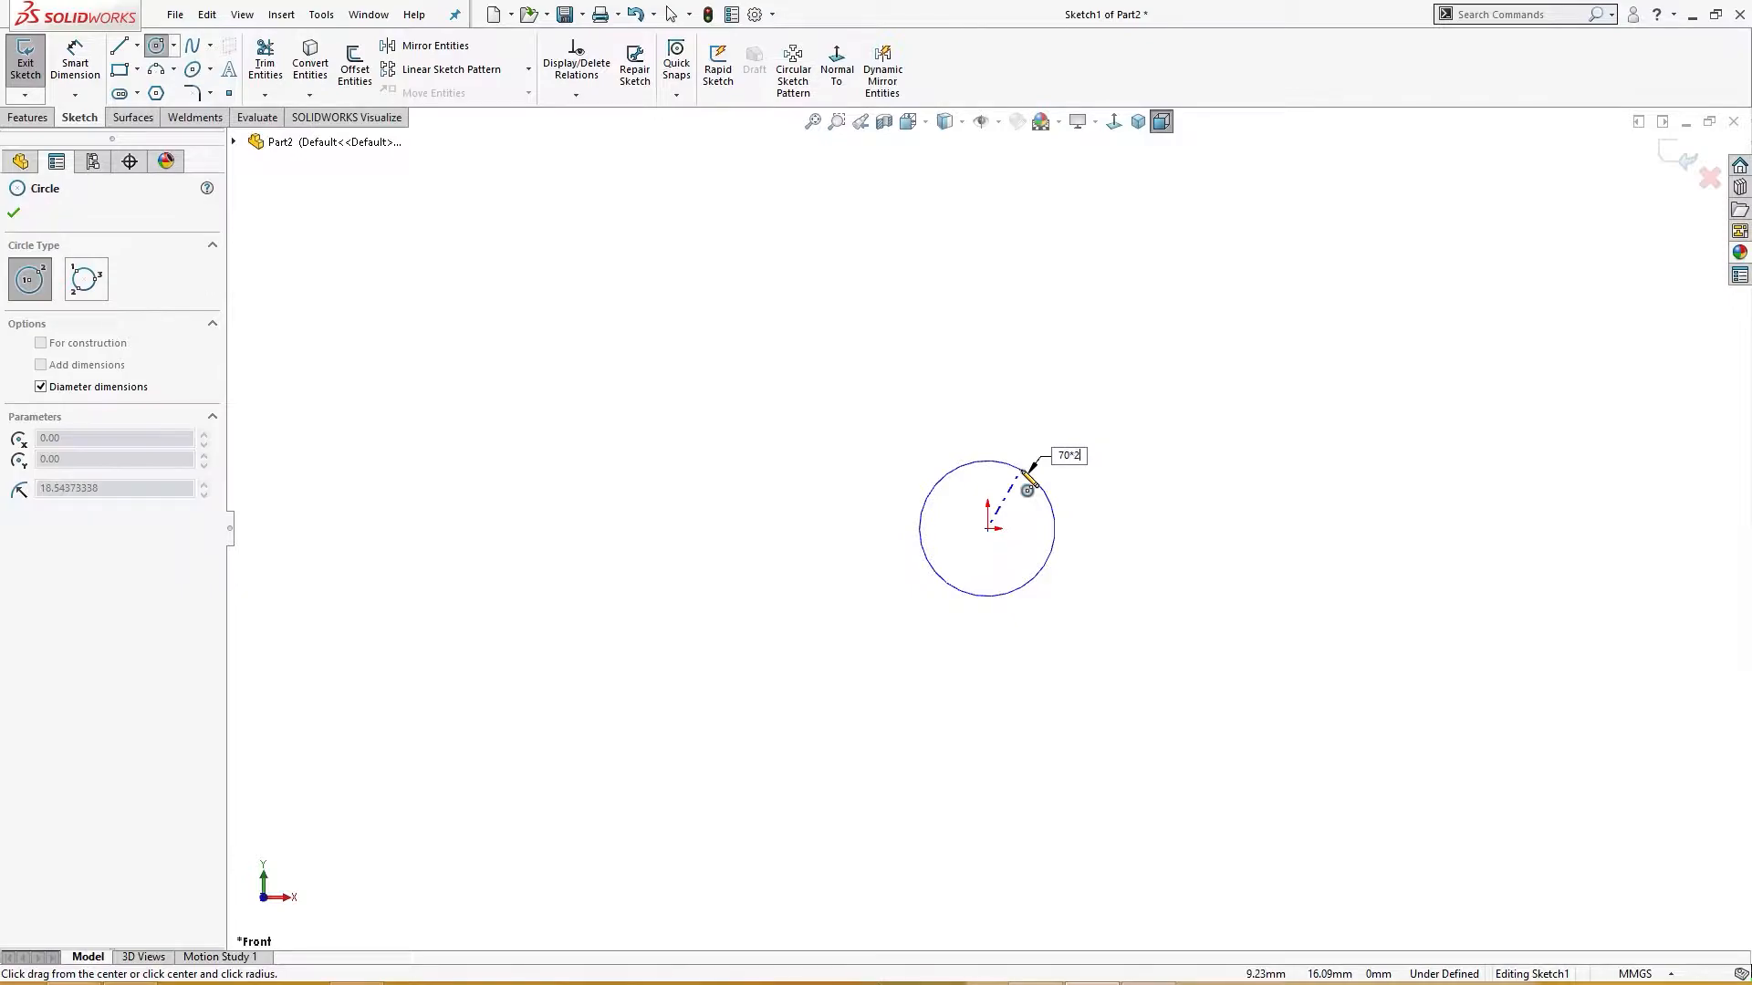
pyautogui.press('Return')
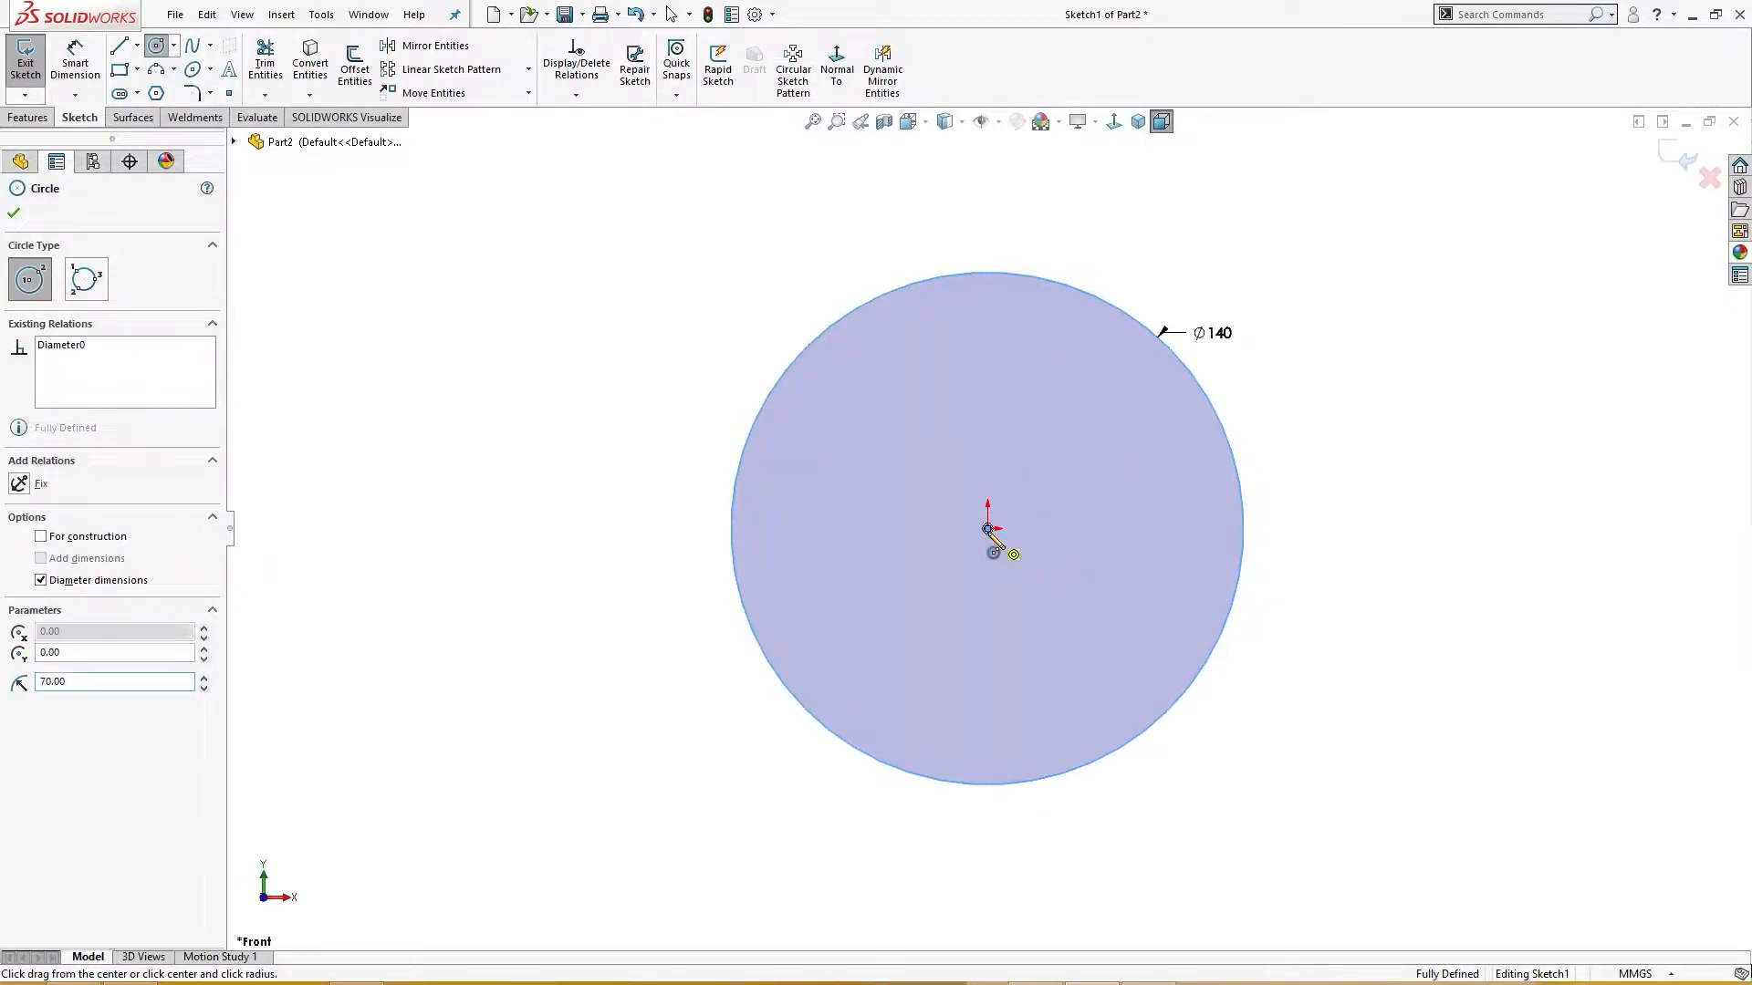
# Add a concentric 100 mm diameter circle at the origin and move both diameter dimensions outside the circles.
pyautogui.click(987, 530)
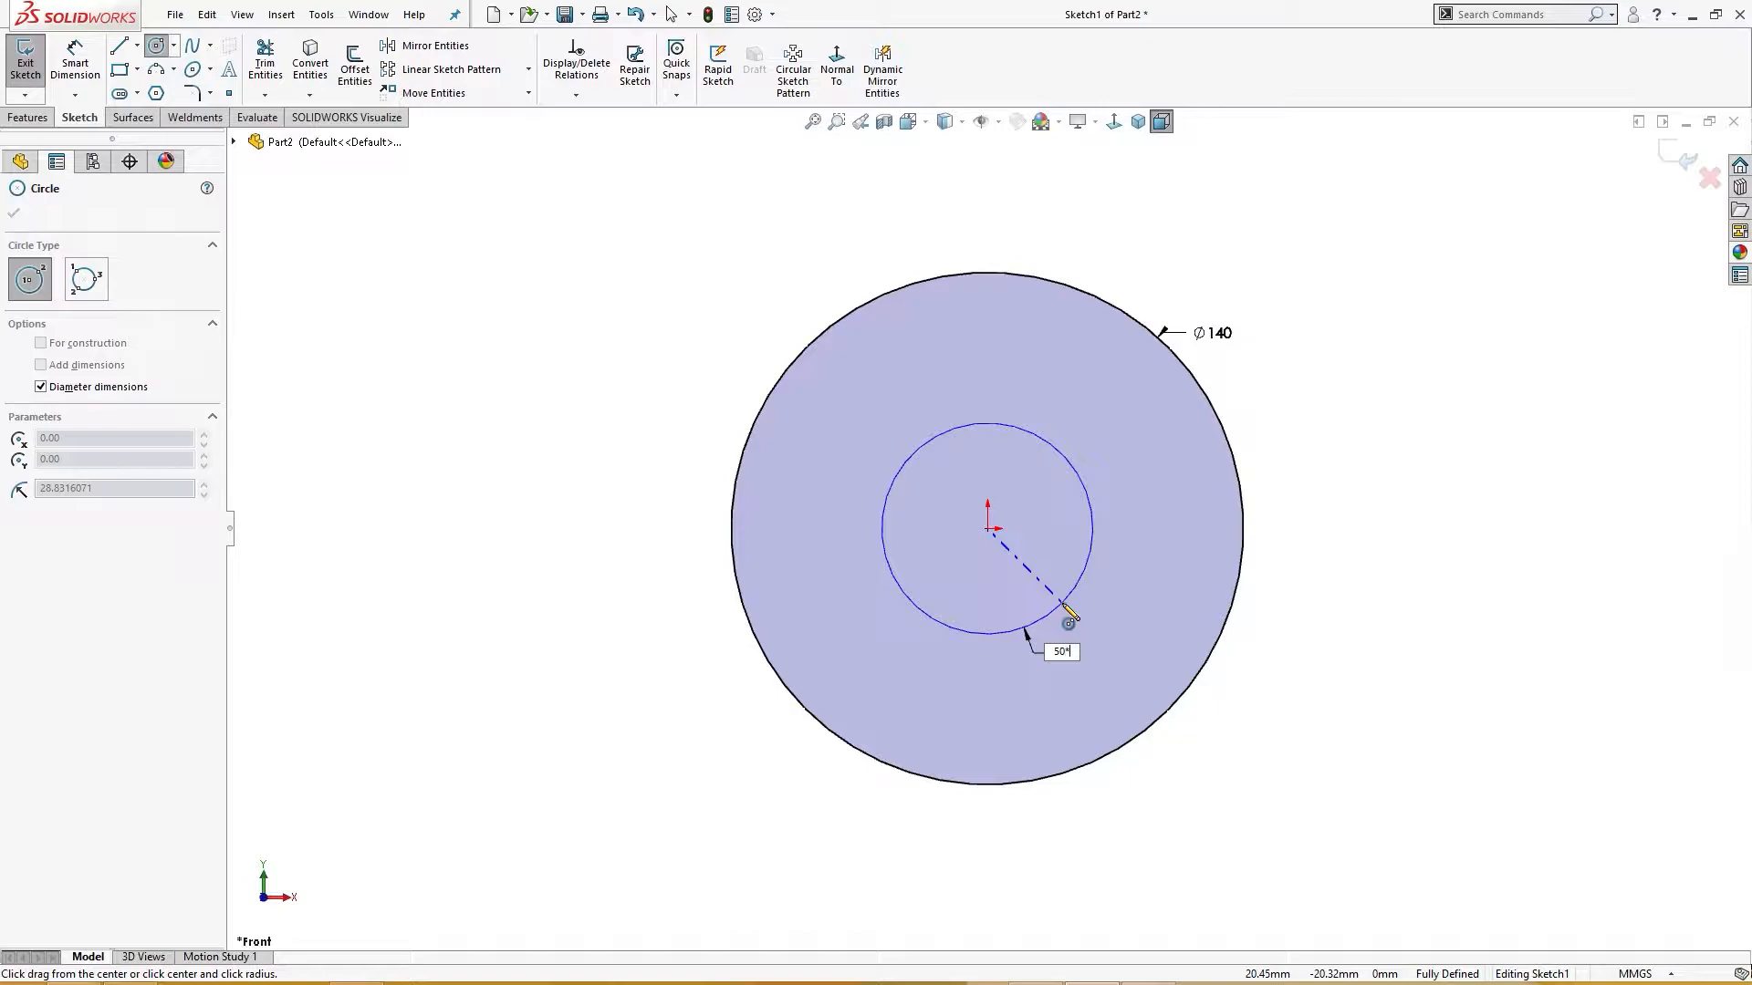
pyautogui.press('Return')
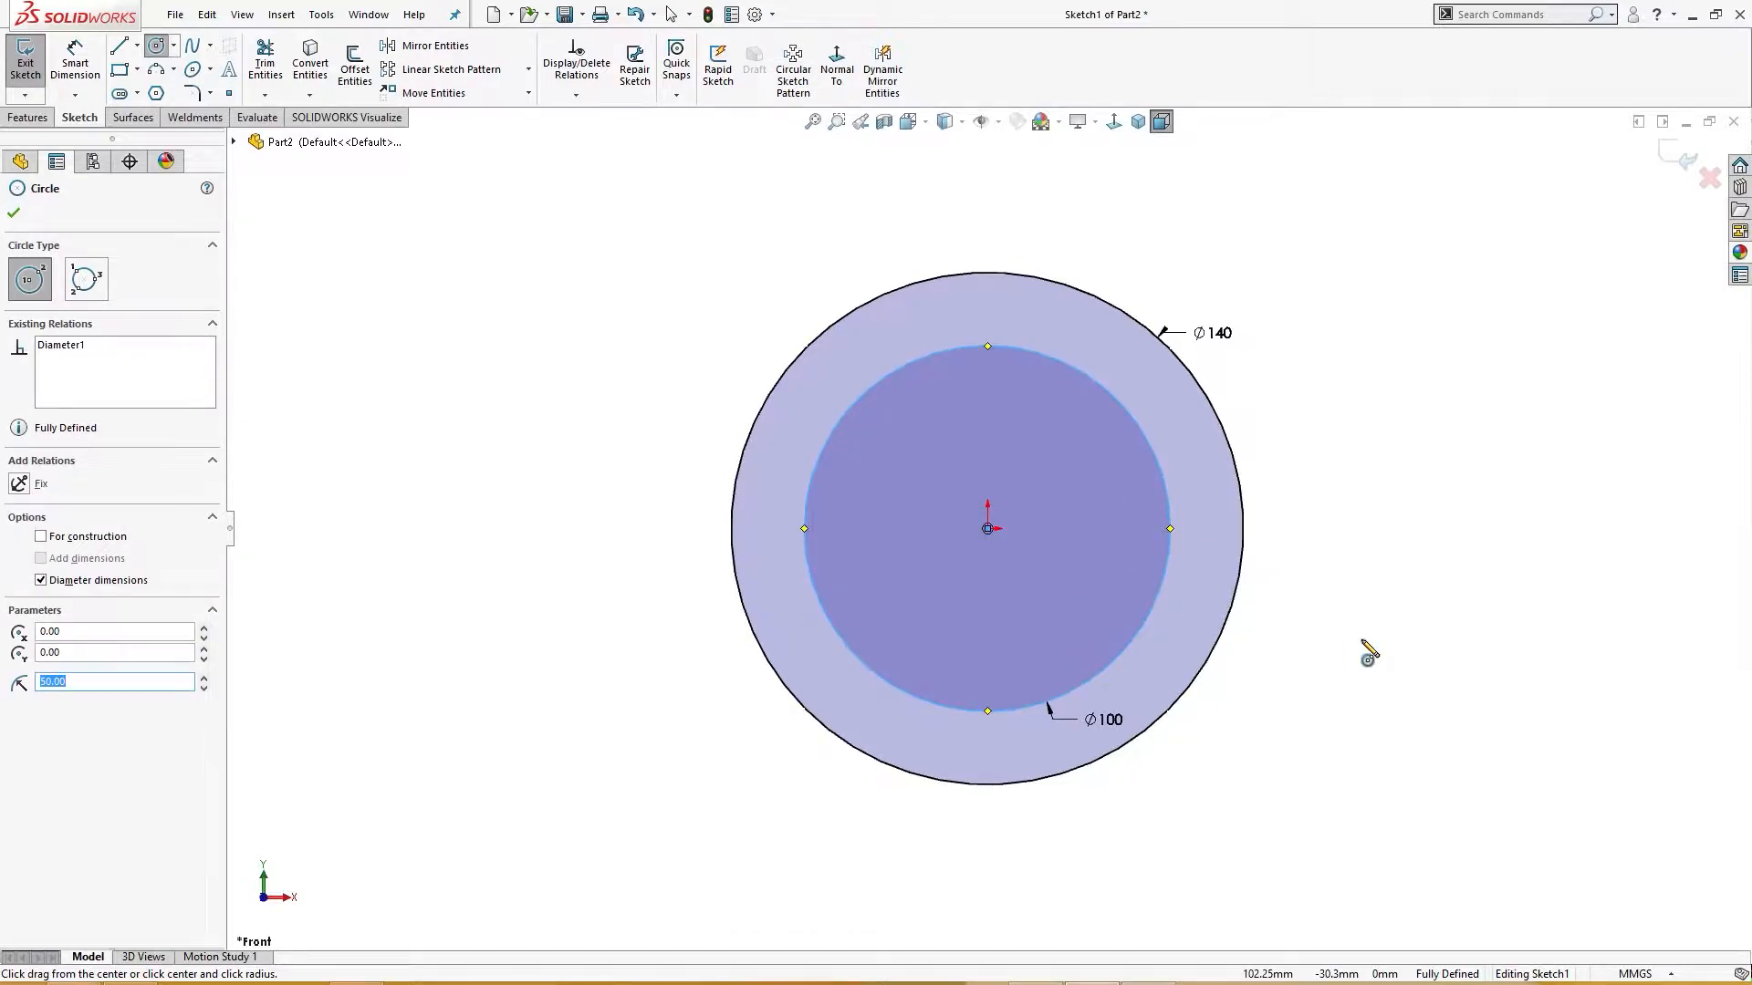
pyautogui.press('Escape')
pyautogui.moveTo(1240, 351); pyautogui.dragTo(1275, 319)
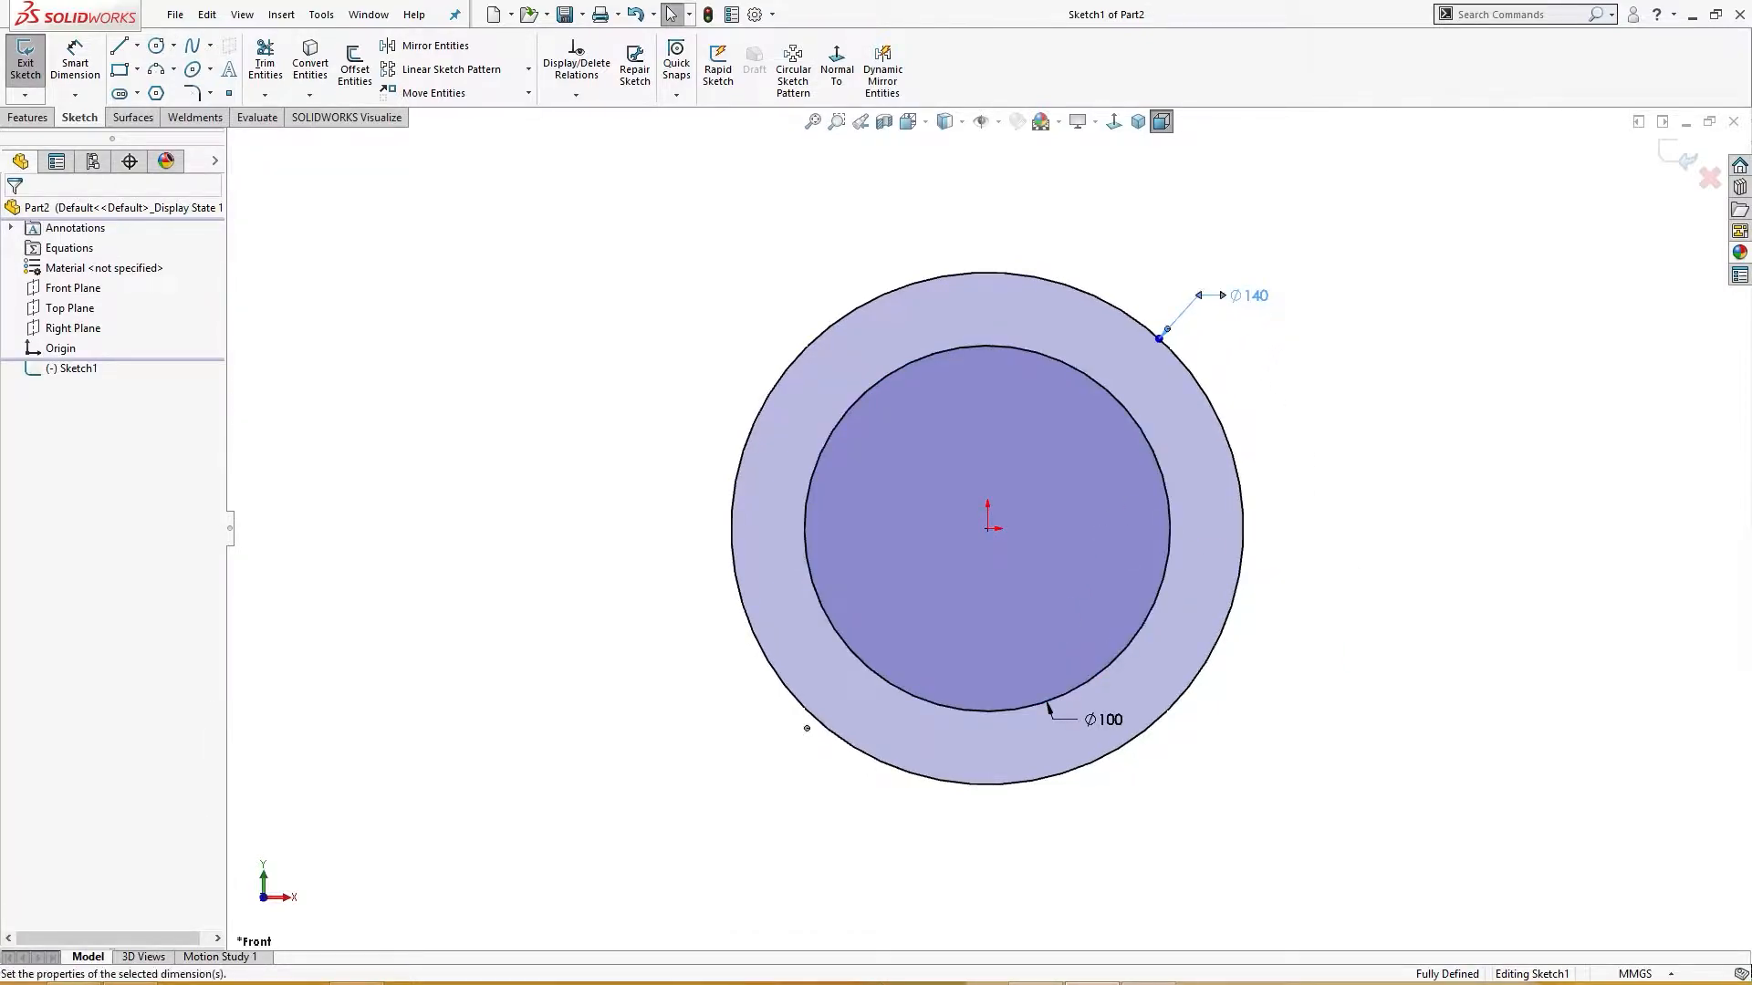
pyautogui.moveTo(1132, 734); pyautogui.dragTo(1222, 789)
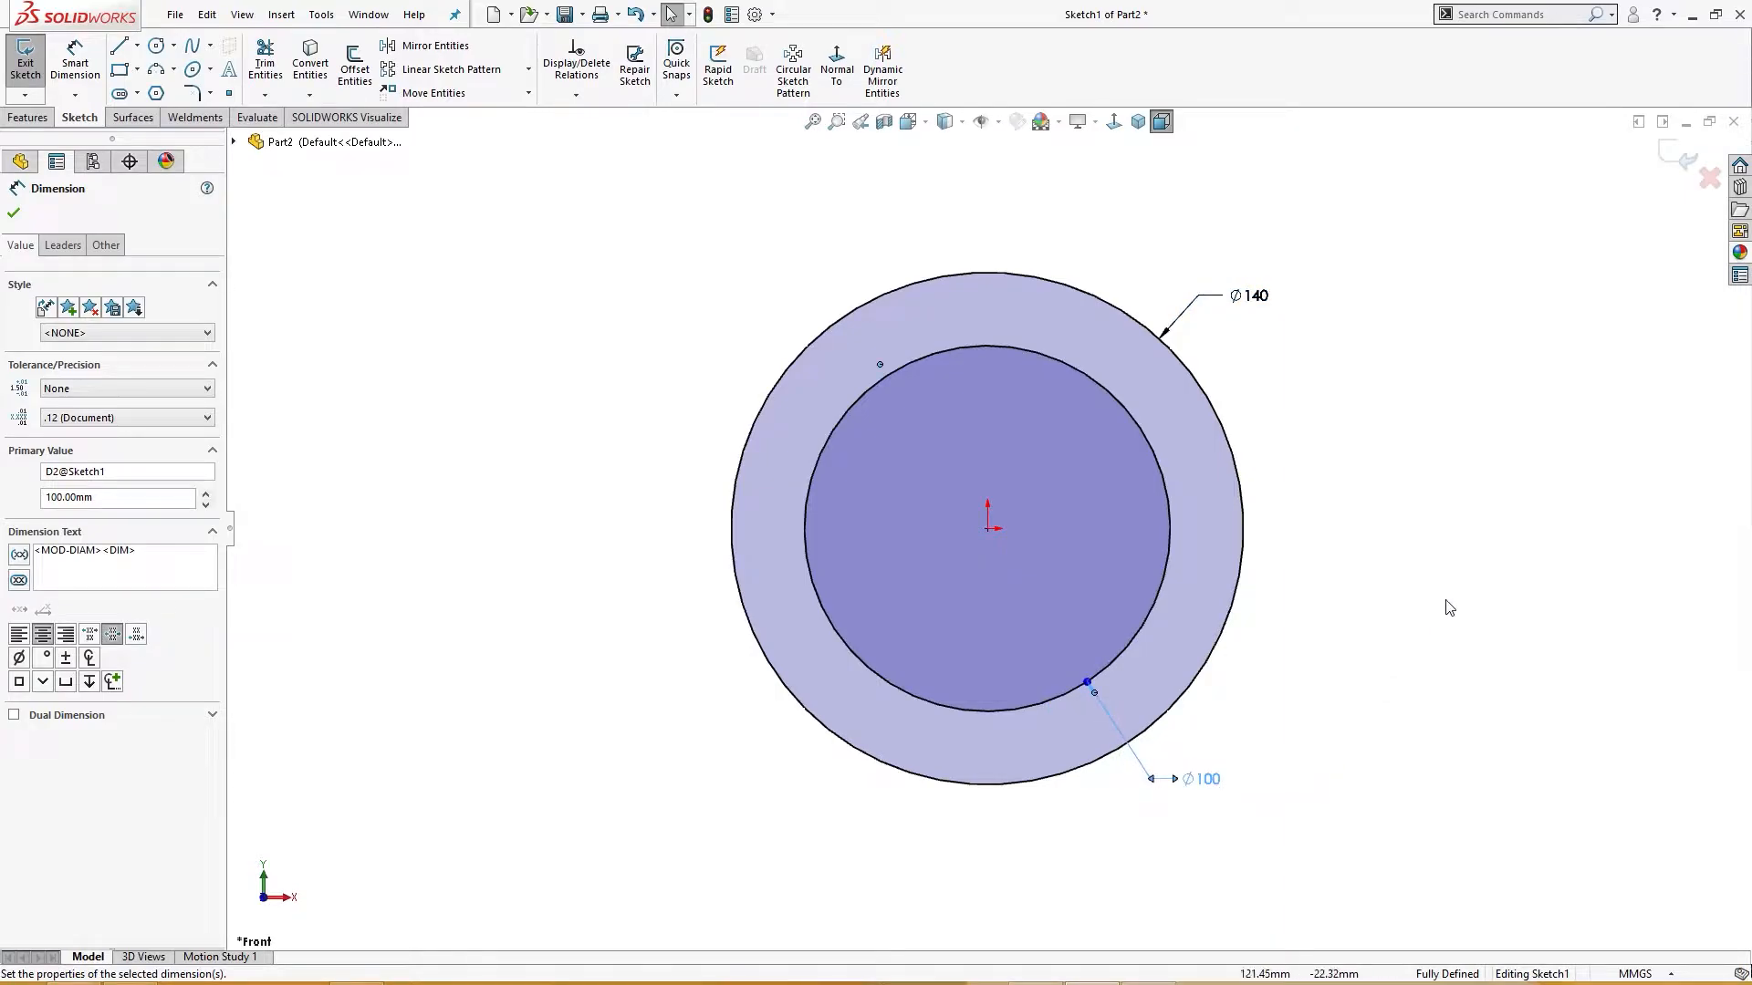
# Draw a horizontal line about 318 mm long through the origin, crossing both circles and extending beyond them on each side.
pyautogui.press('l')
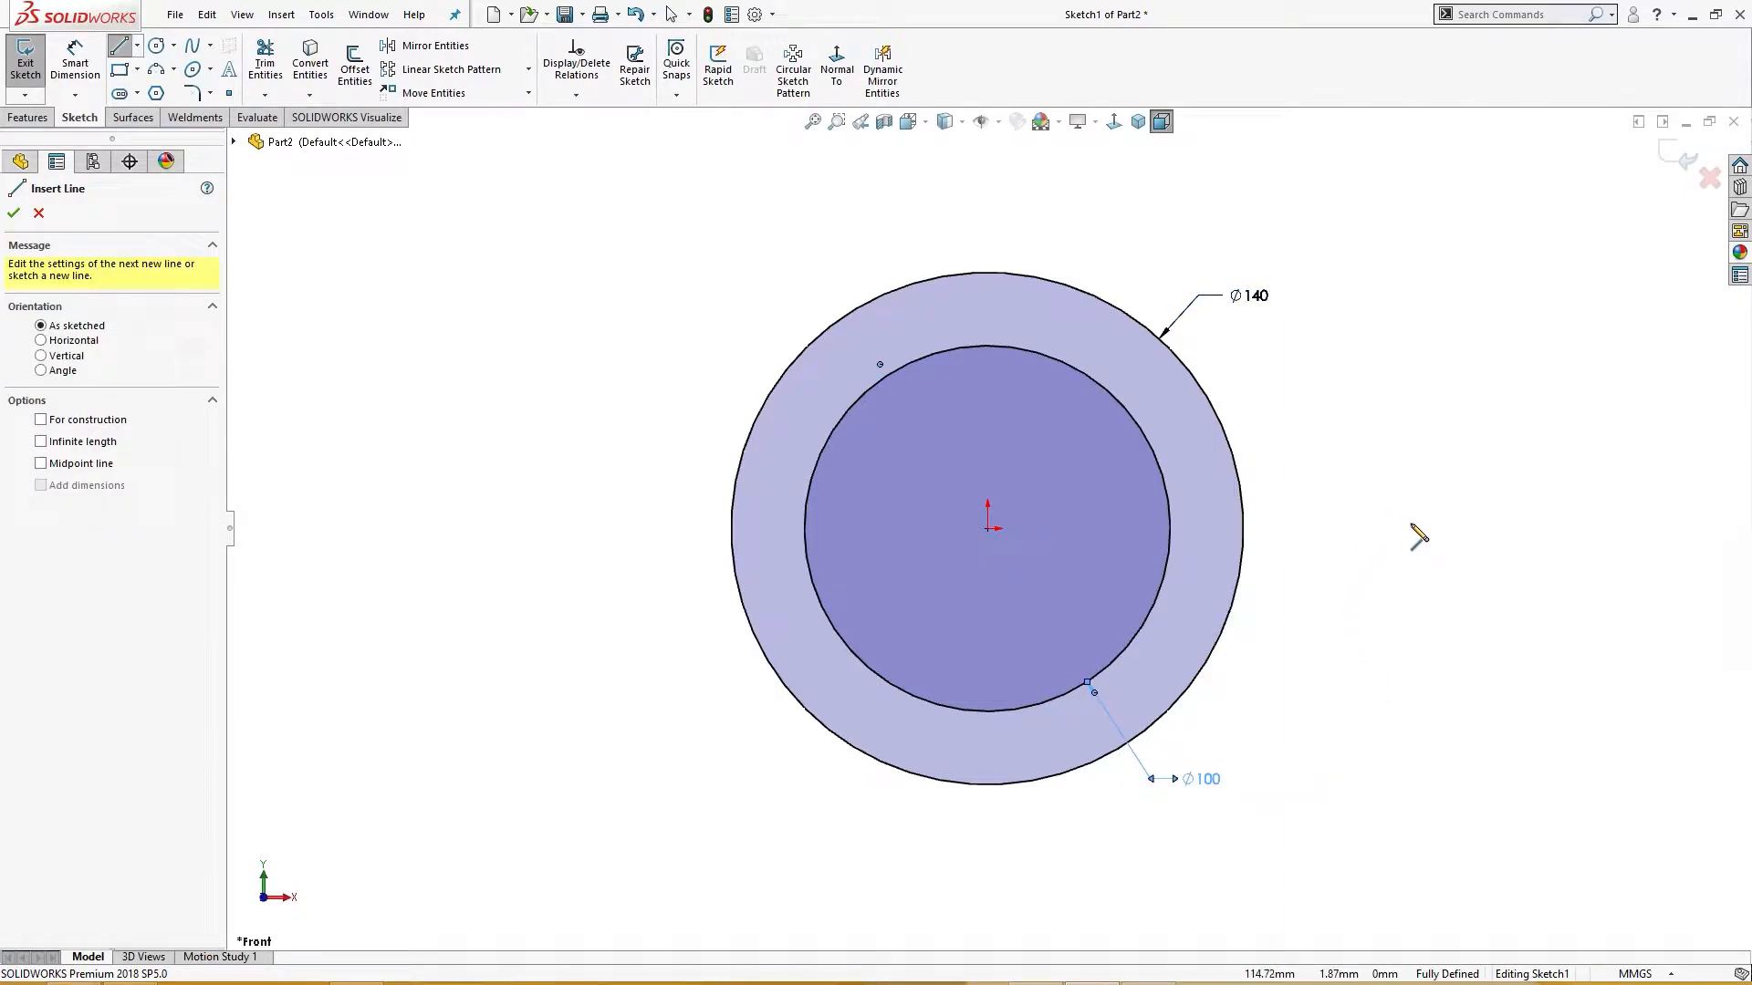
pyautogui.click(1412, 530)
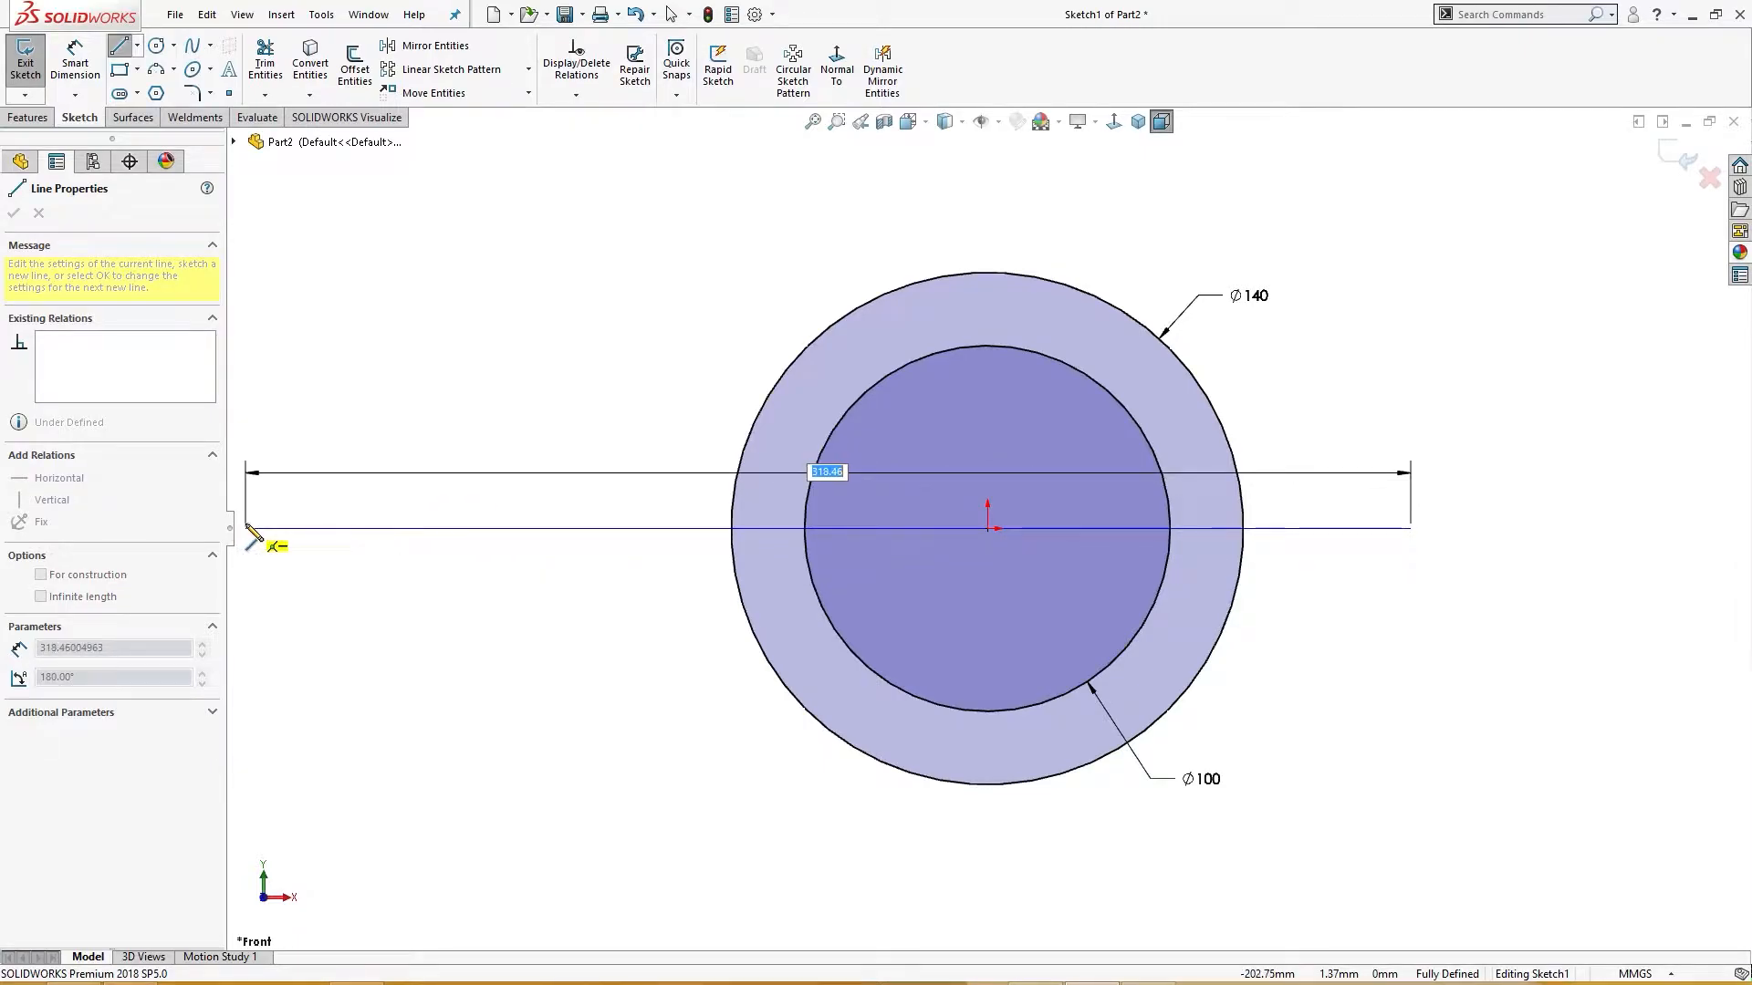
pyautogui.click(246, 529)
pyautogui.press('Escape')
pyautogui.press('Escape')
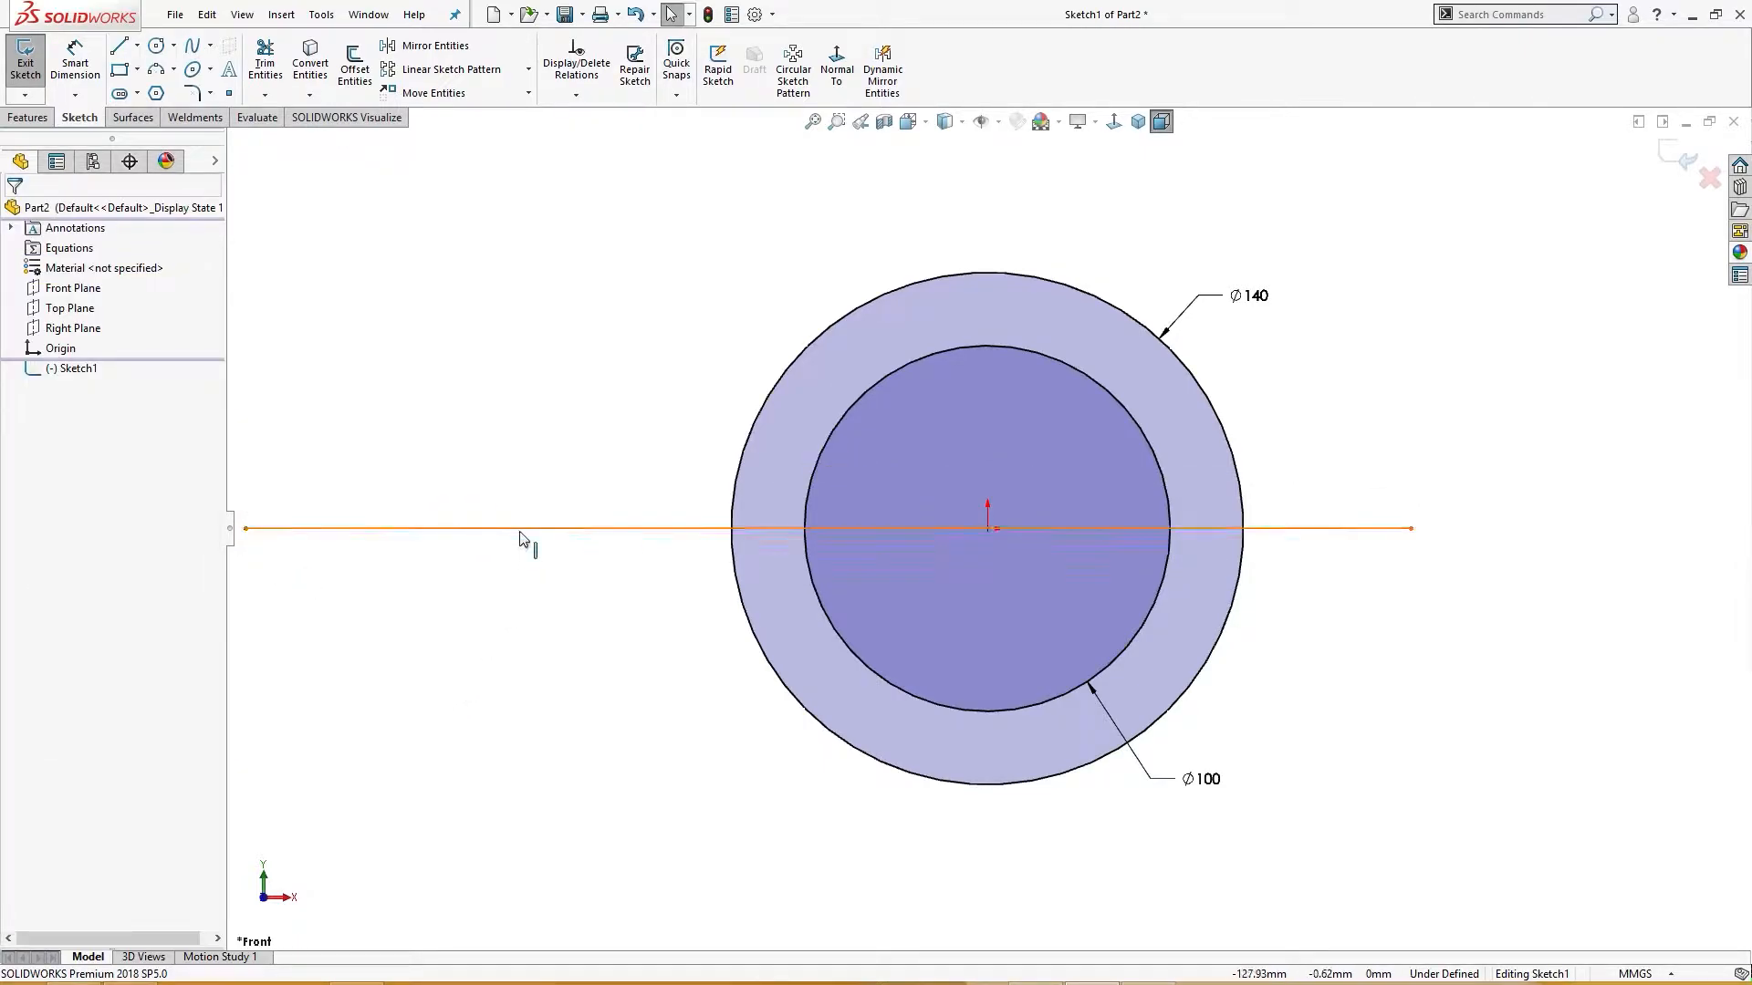
pyautogui.click(522, 531)
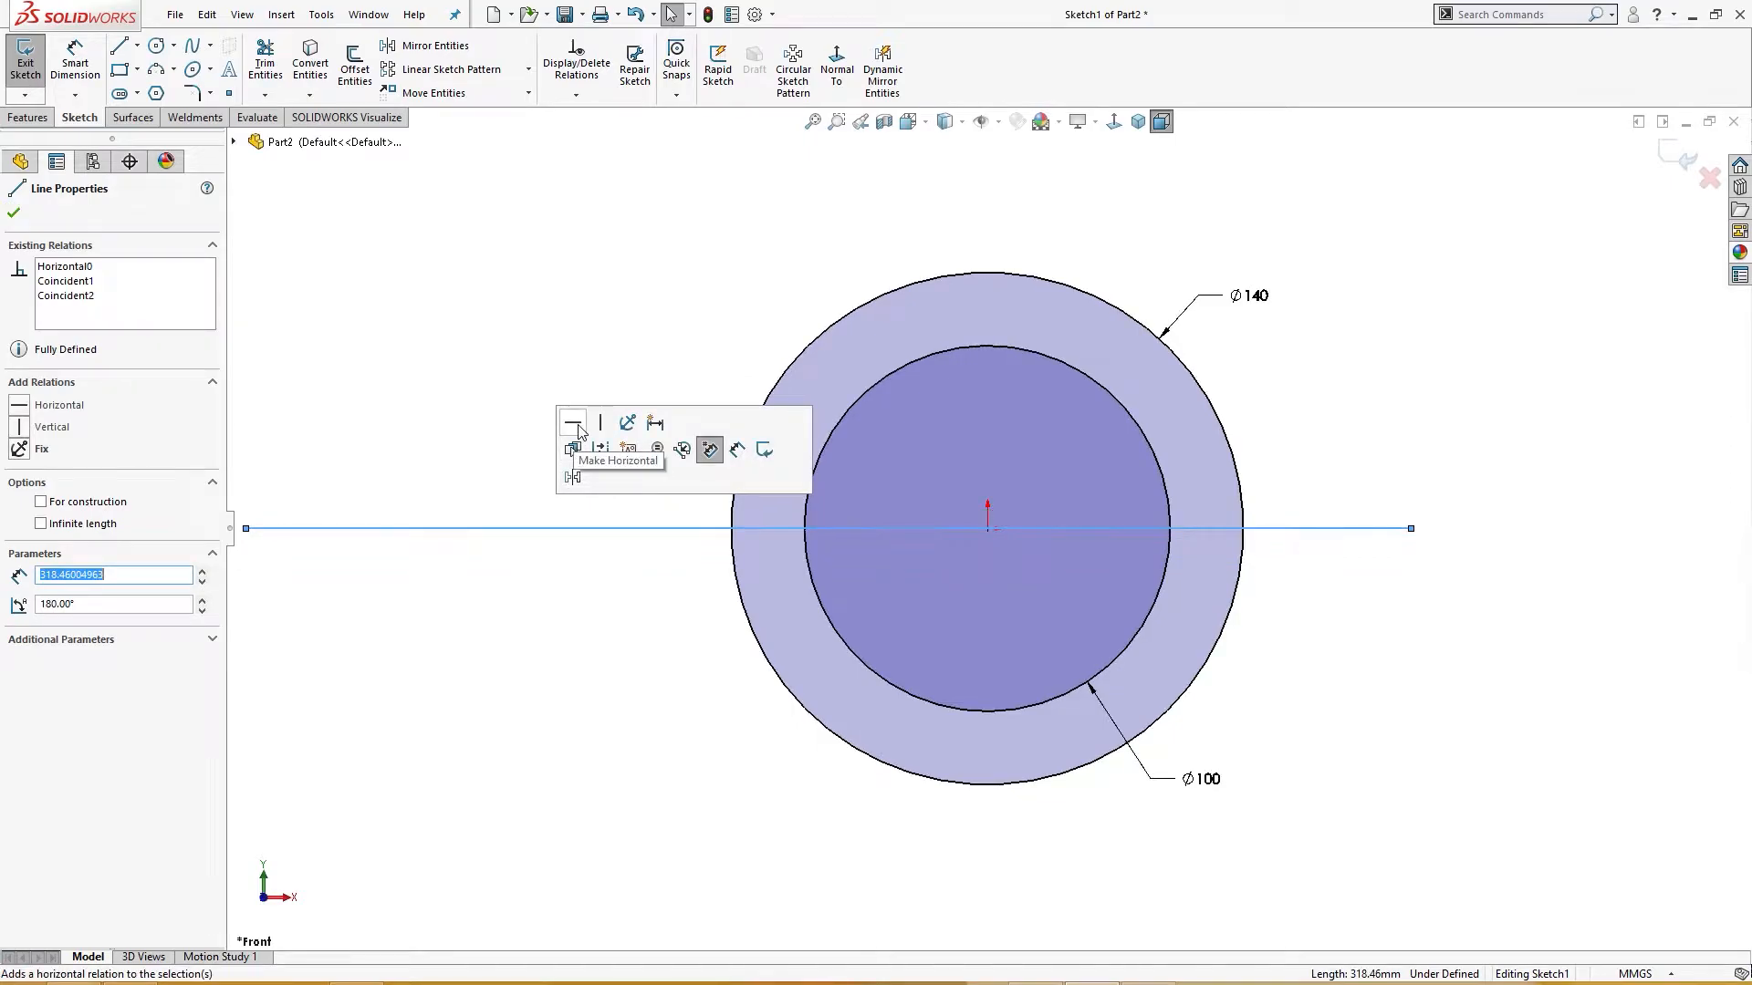
pyautogui.press('Escape')
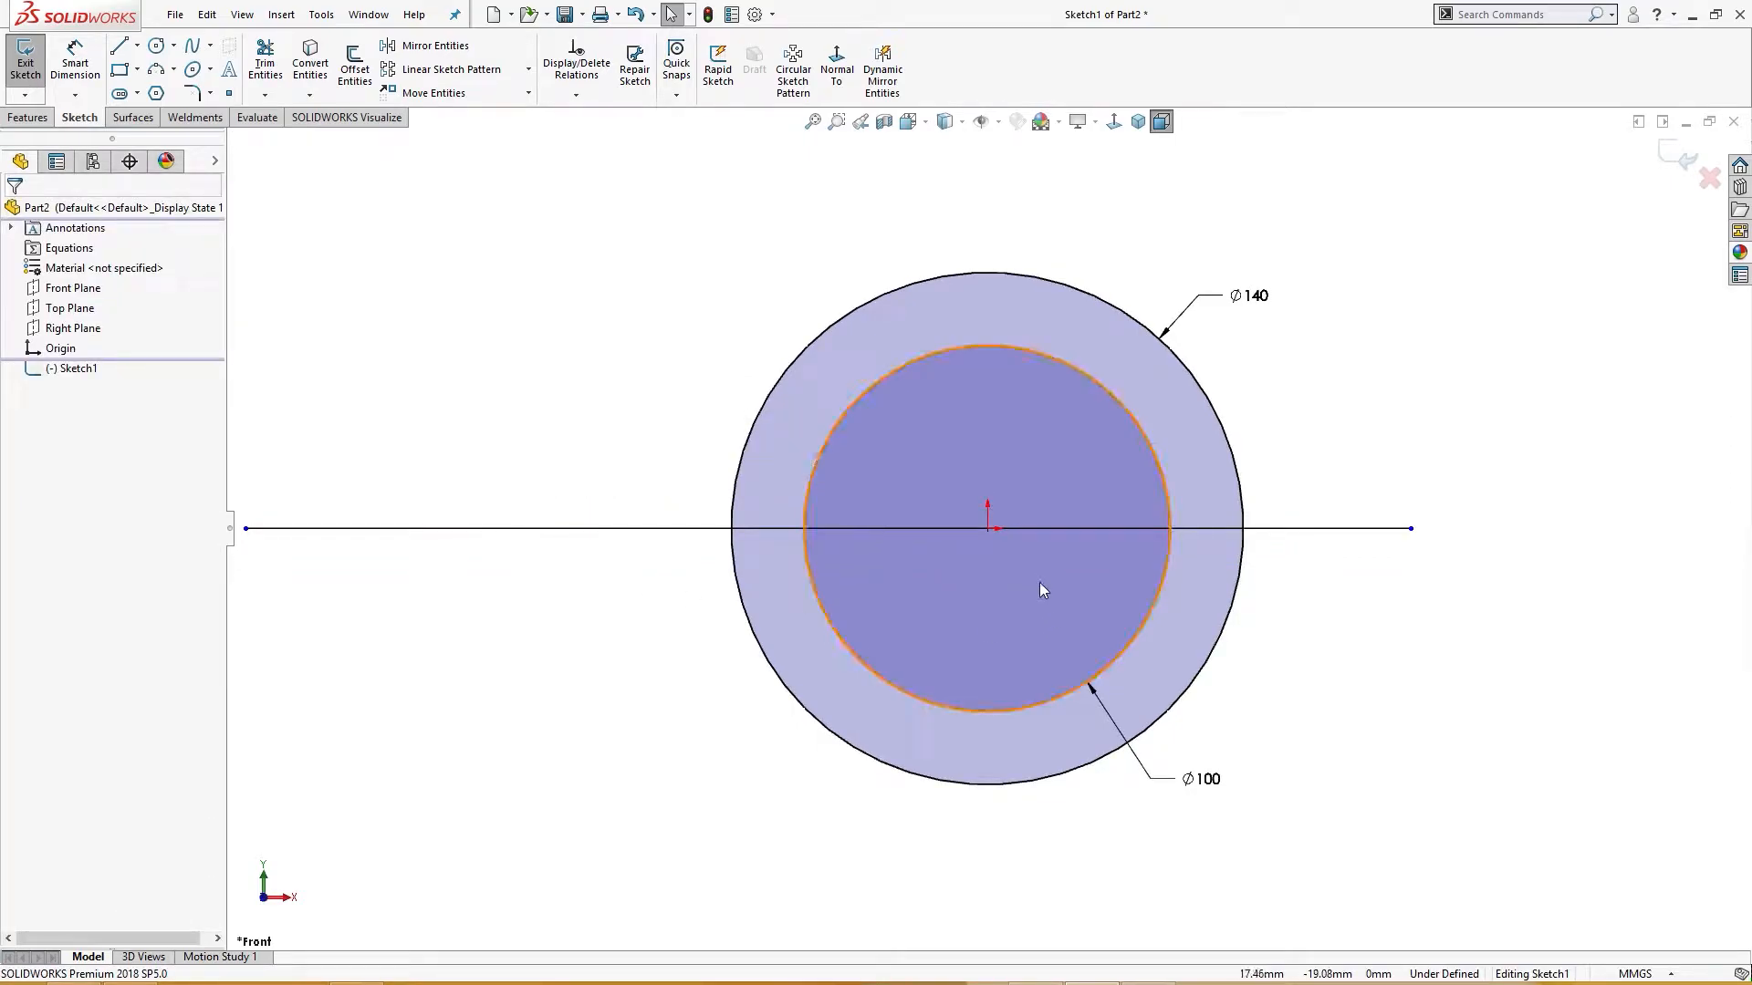
# Dimension the distance from the origin to the horizontal line's right endpoint as 100 mm.
pyautogui.moveTo(1458, 697); pyautogui.dragTo(1460, 567, button='right')
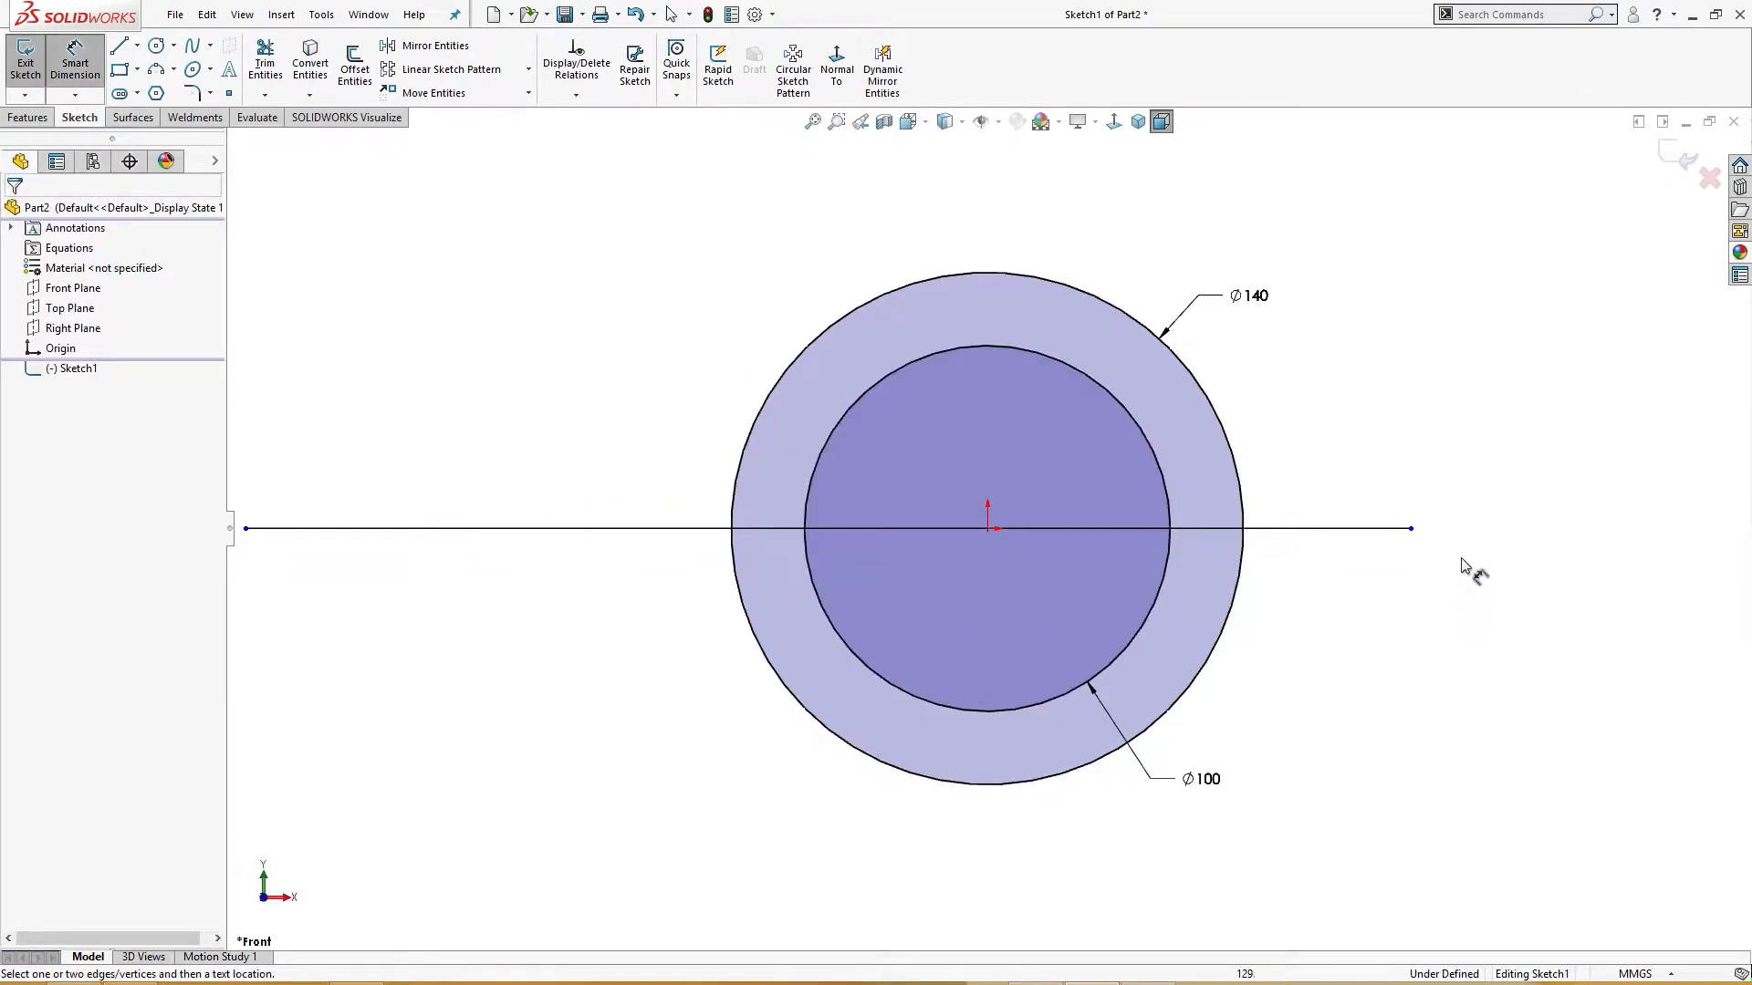
pyautogui.click(1411, 529)
pyautogui.click(988, 528)
pyautogui.click(1176, 202)
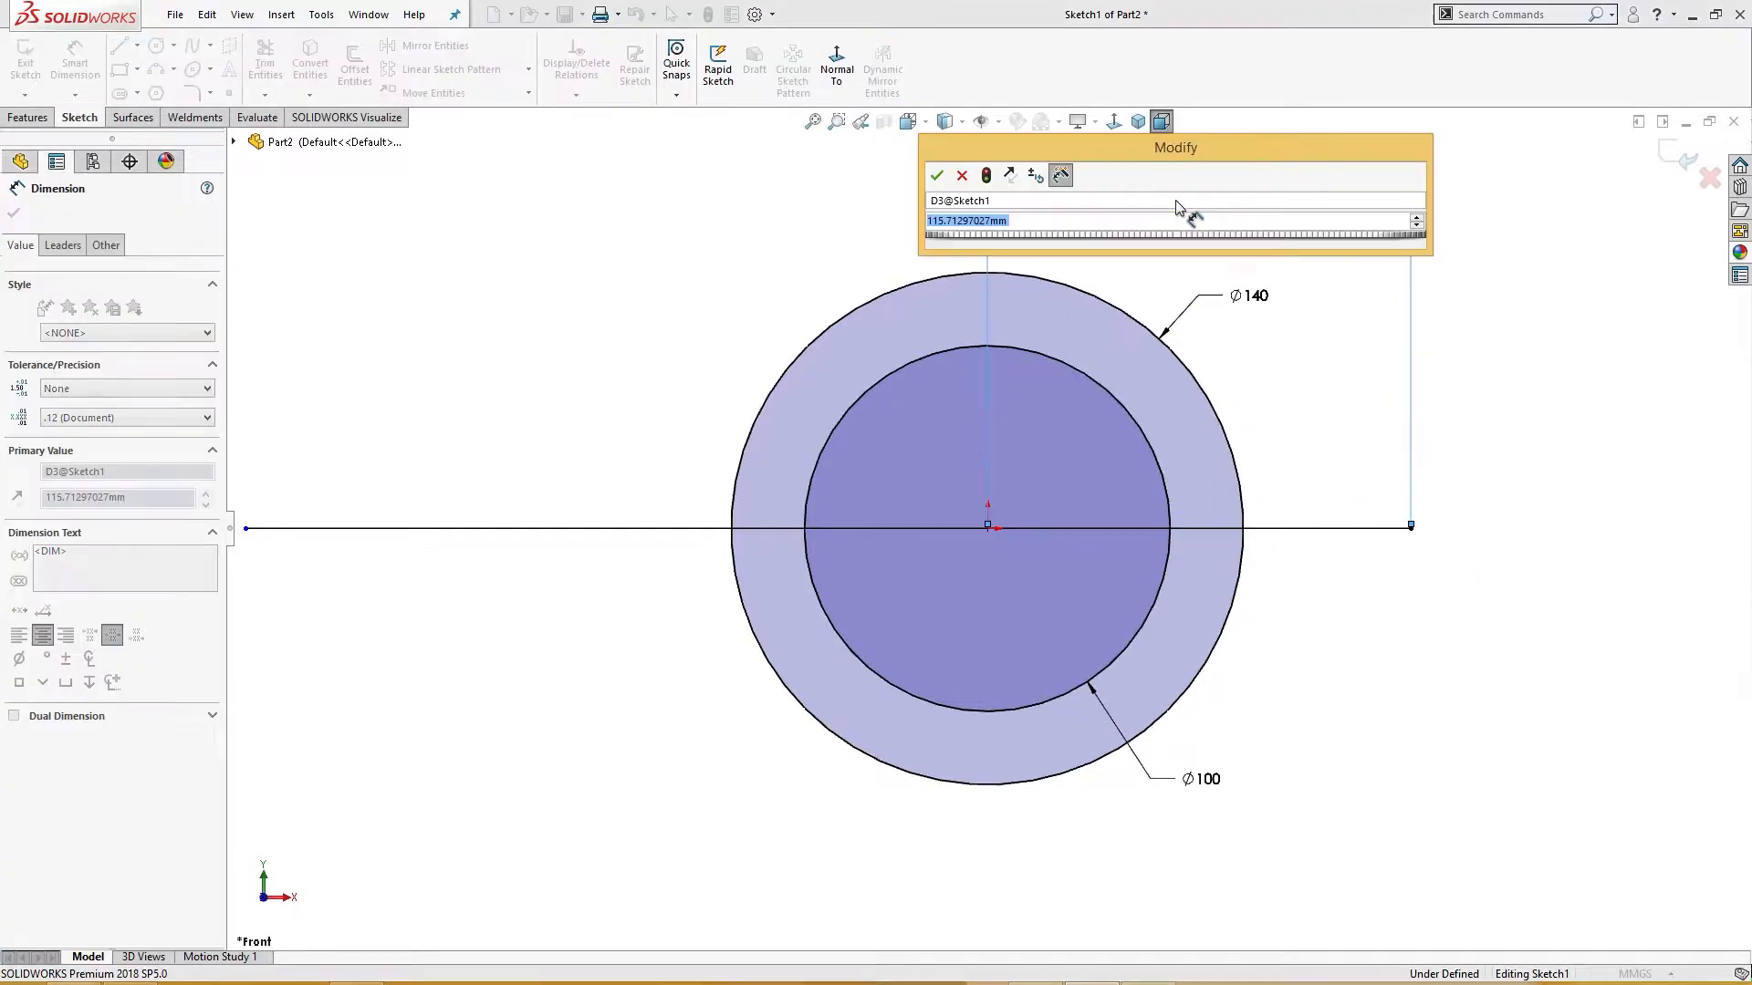
pyautogui.write('100')
pyautogui.press('Return')
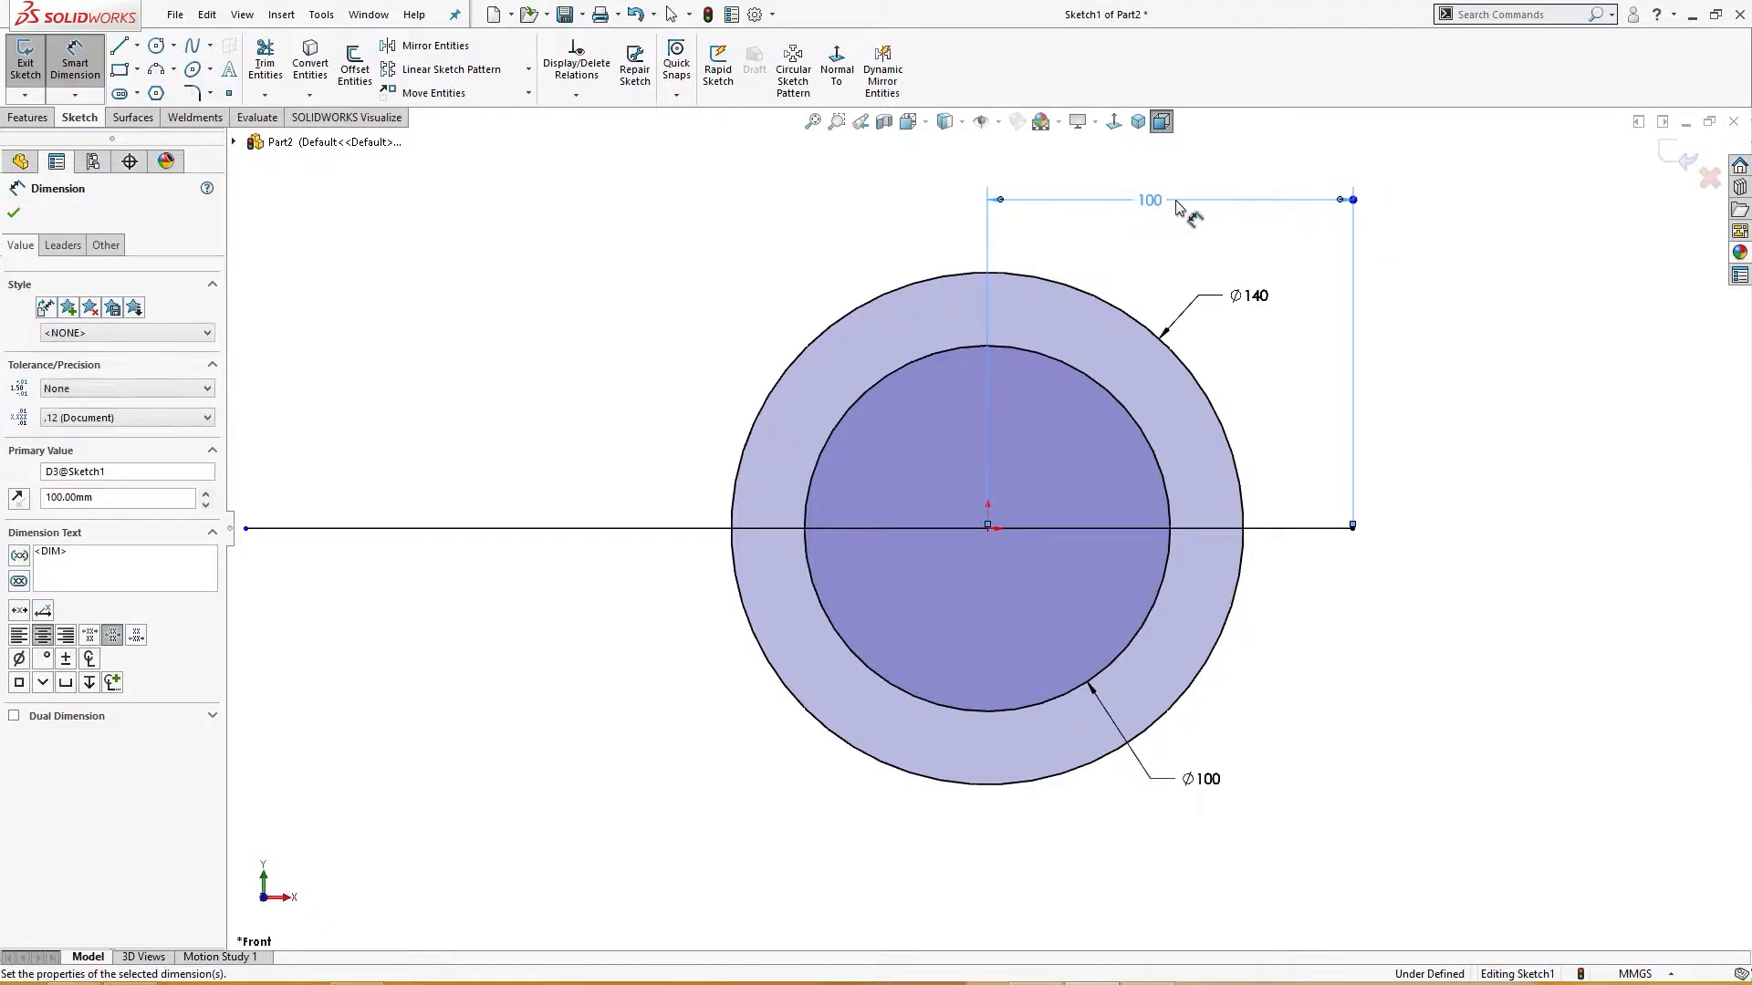
# Dimension the horizontal line's full length below the circles as 300 mm.
pyautogui.click(907, 529)
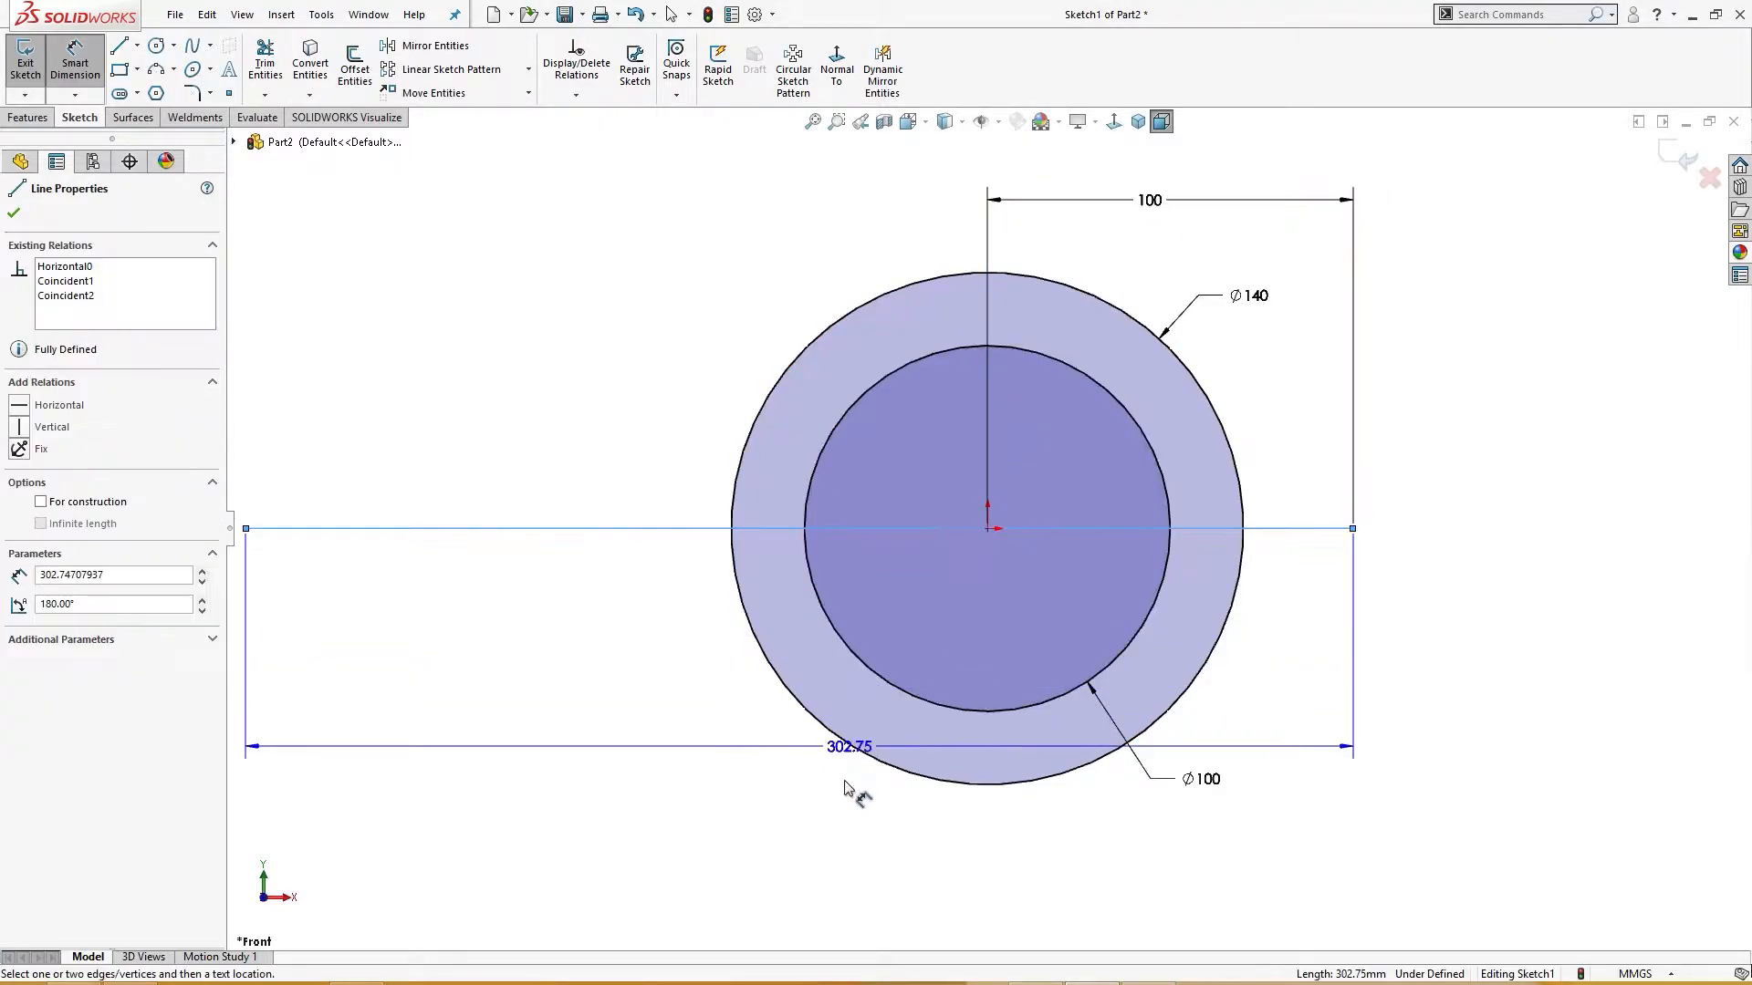
pyautogui.click(838, 847)
pyautogui.write('300')
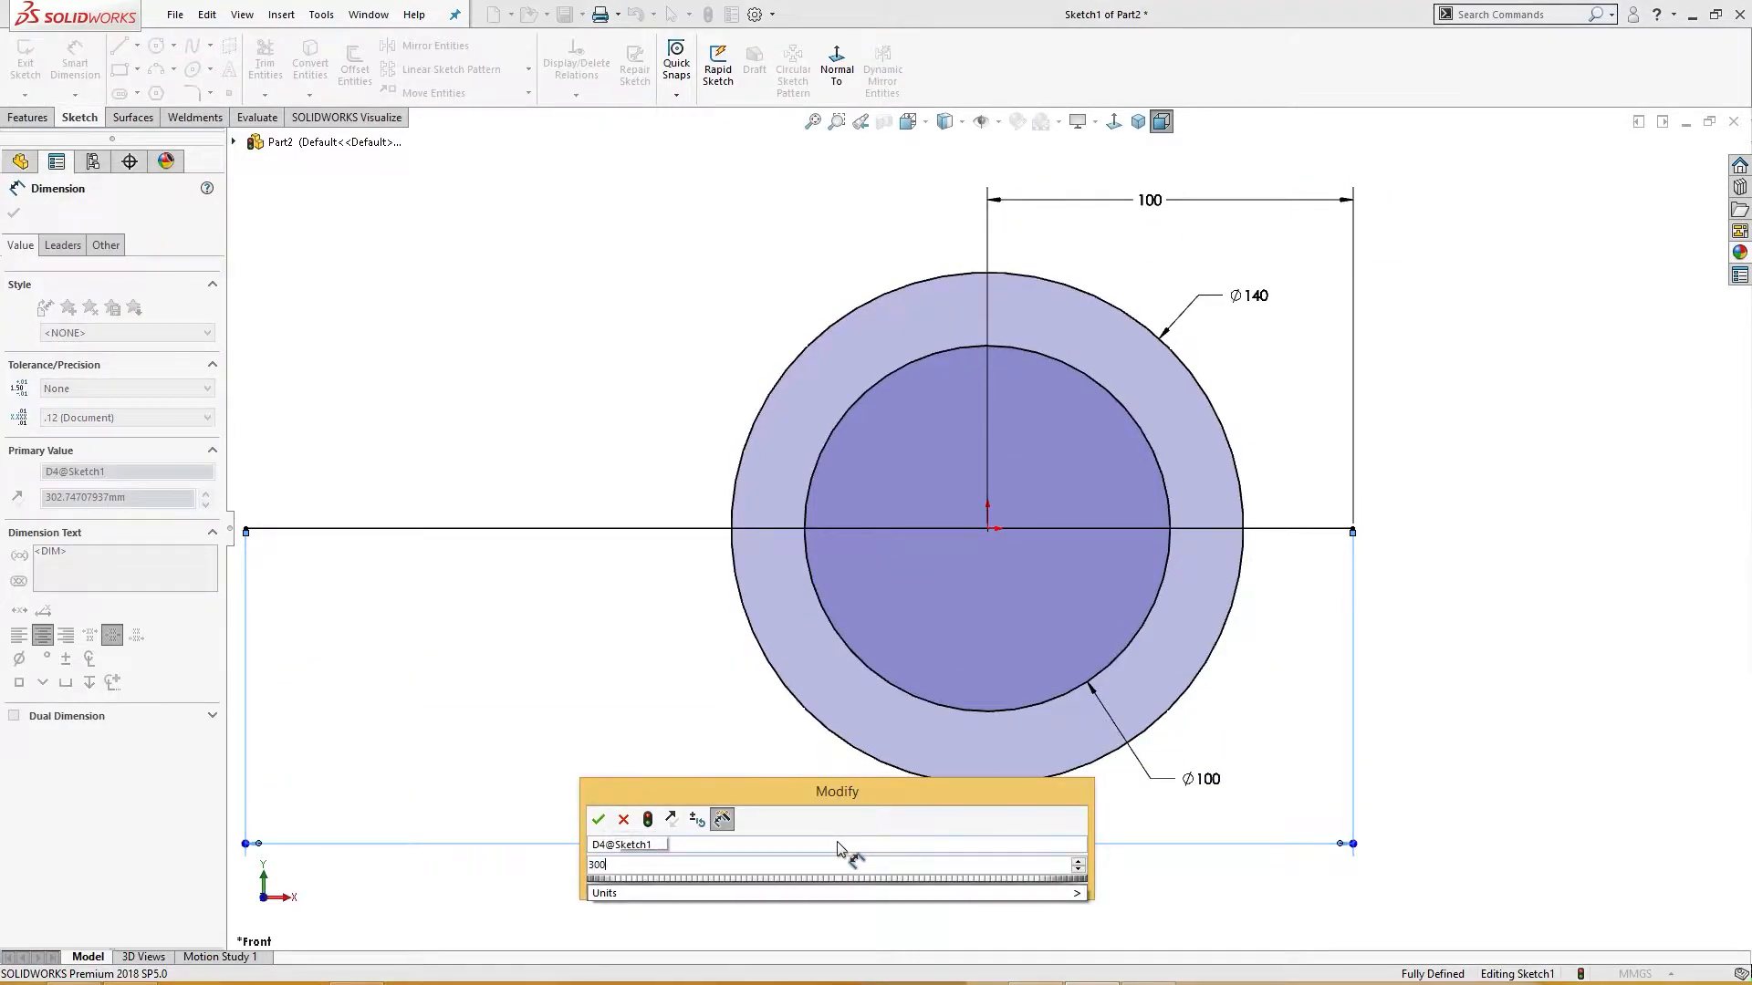
pyautogui.press('Return')
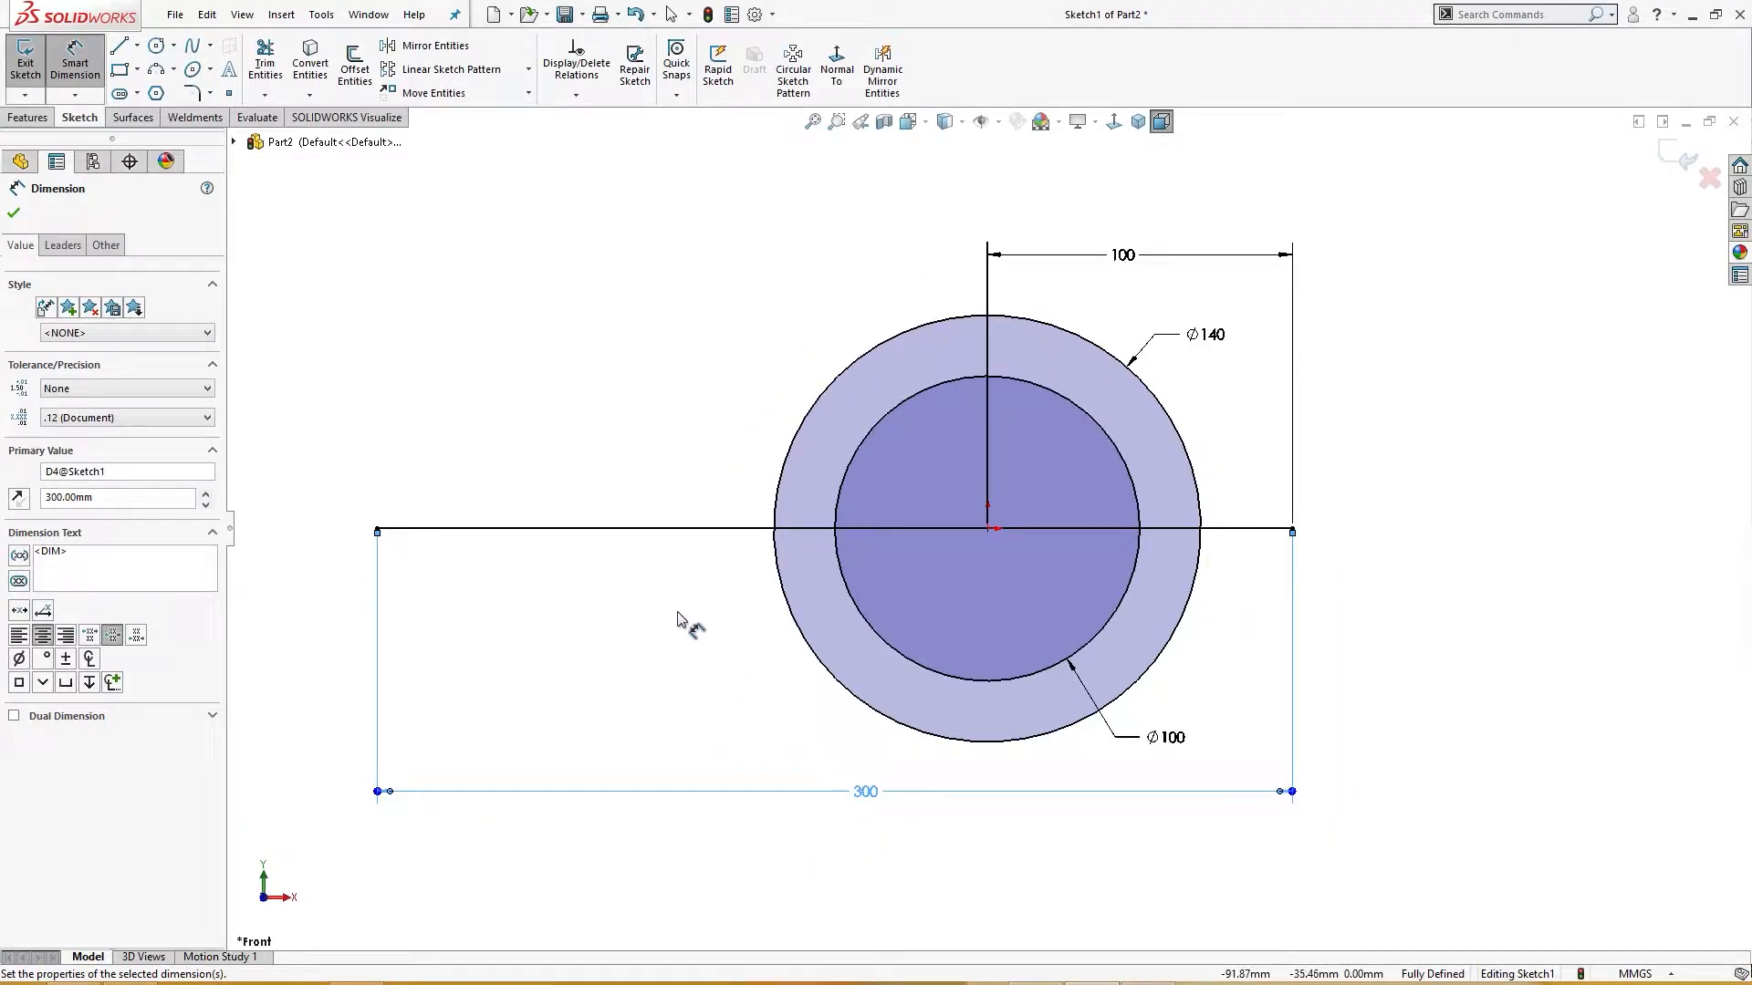
# Trim away the lower halves of both circles and the parts of the horizontal line lying within the outer circle.
pyautogui.moveTo(675, 625); pyautogui.dragTo(739, 702, button='right')
pyautogui.moveTo(766, 614)
pyautogui.mouseDown()
pyautogui.moveTo(955, 621)
pyautogui.moveTo(987, 548)
pyautogui.mouseUp()
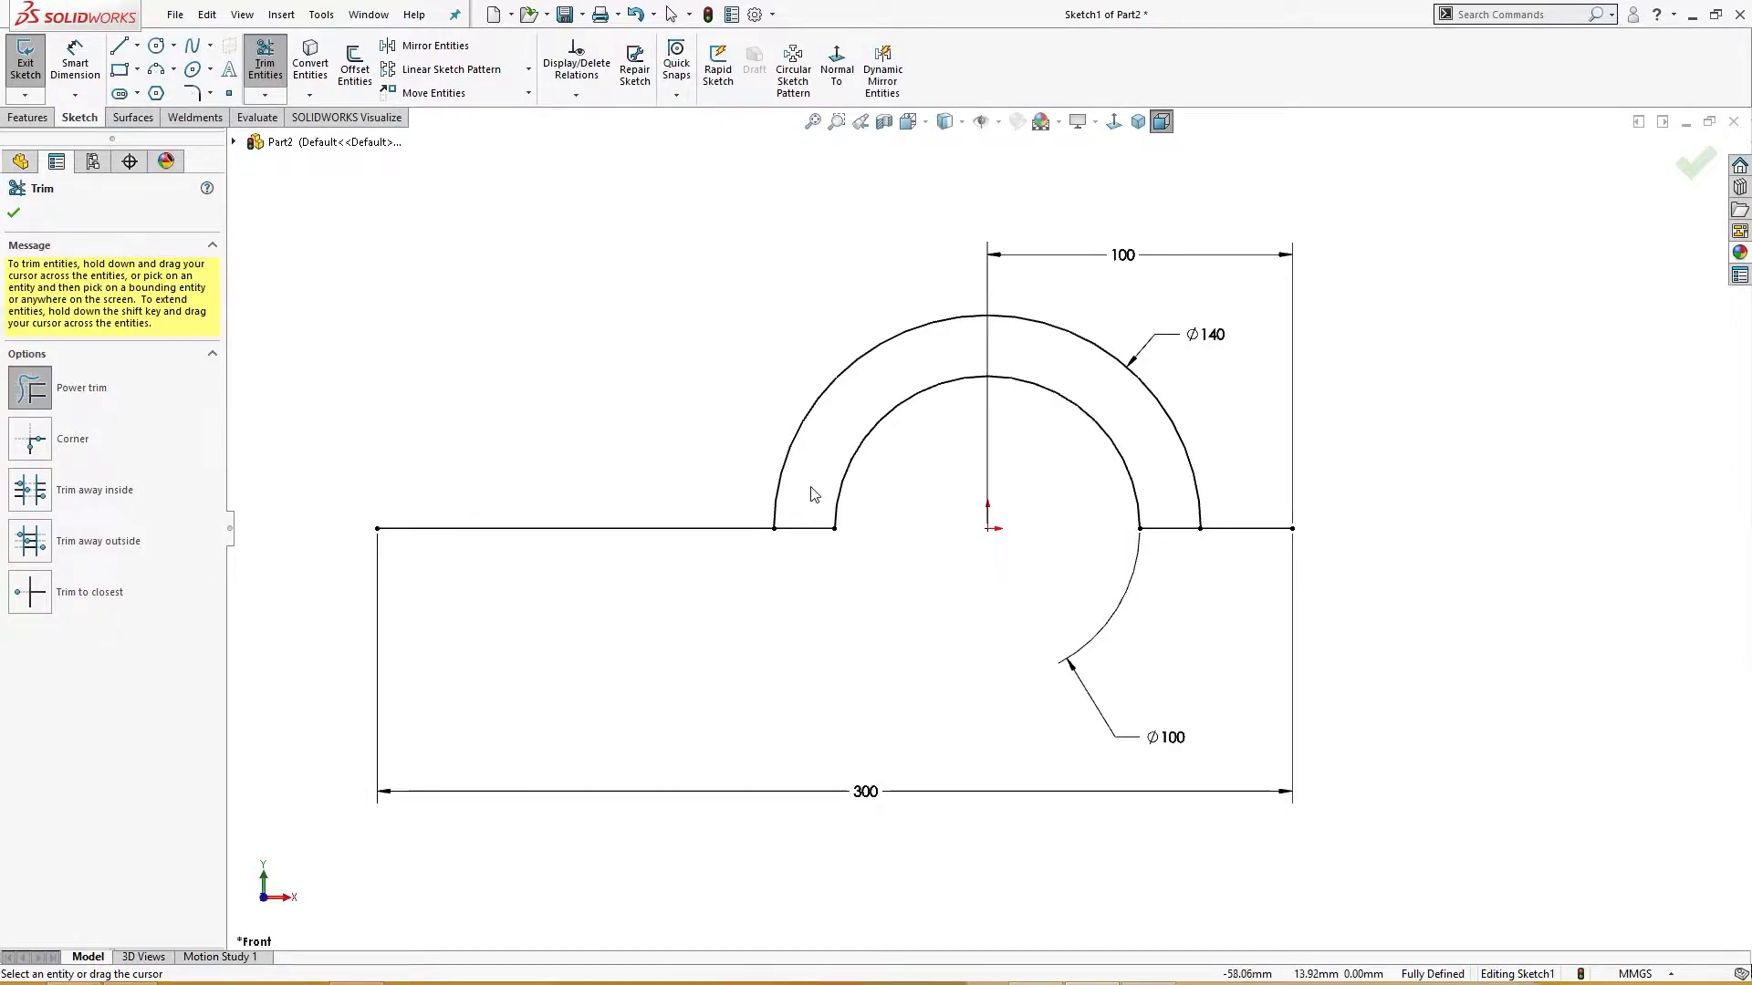
pyautogui.moveTo(804, 505); pyautogui.dragTo(802, 561)
pyautogui.moveTo(1169, 507); pyautogui.dragTo(1167, 570)
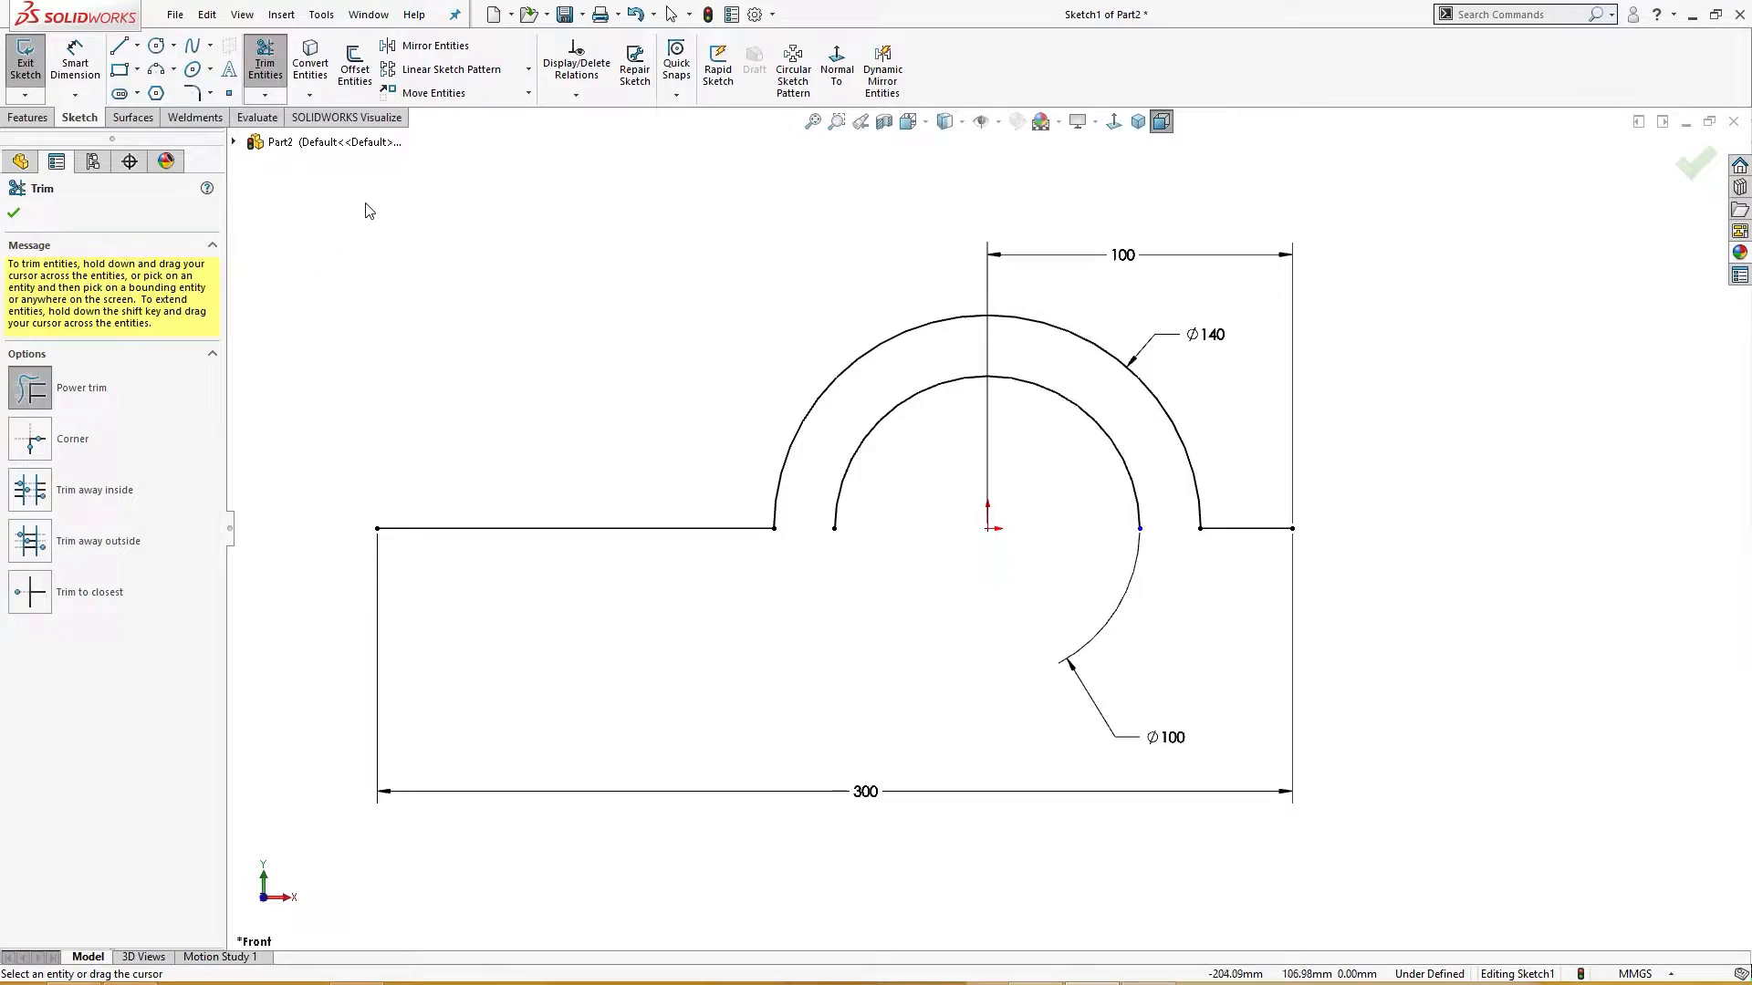
# Offset only the left horizontal line 20 mm upward, with chain selection turned off.
pyautogui.click(355, 66)
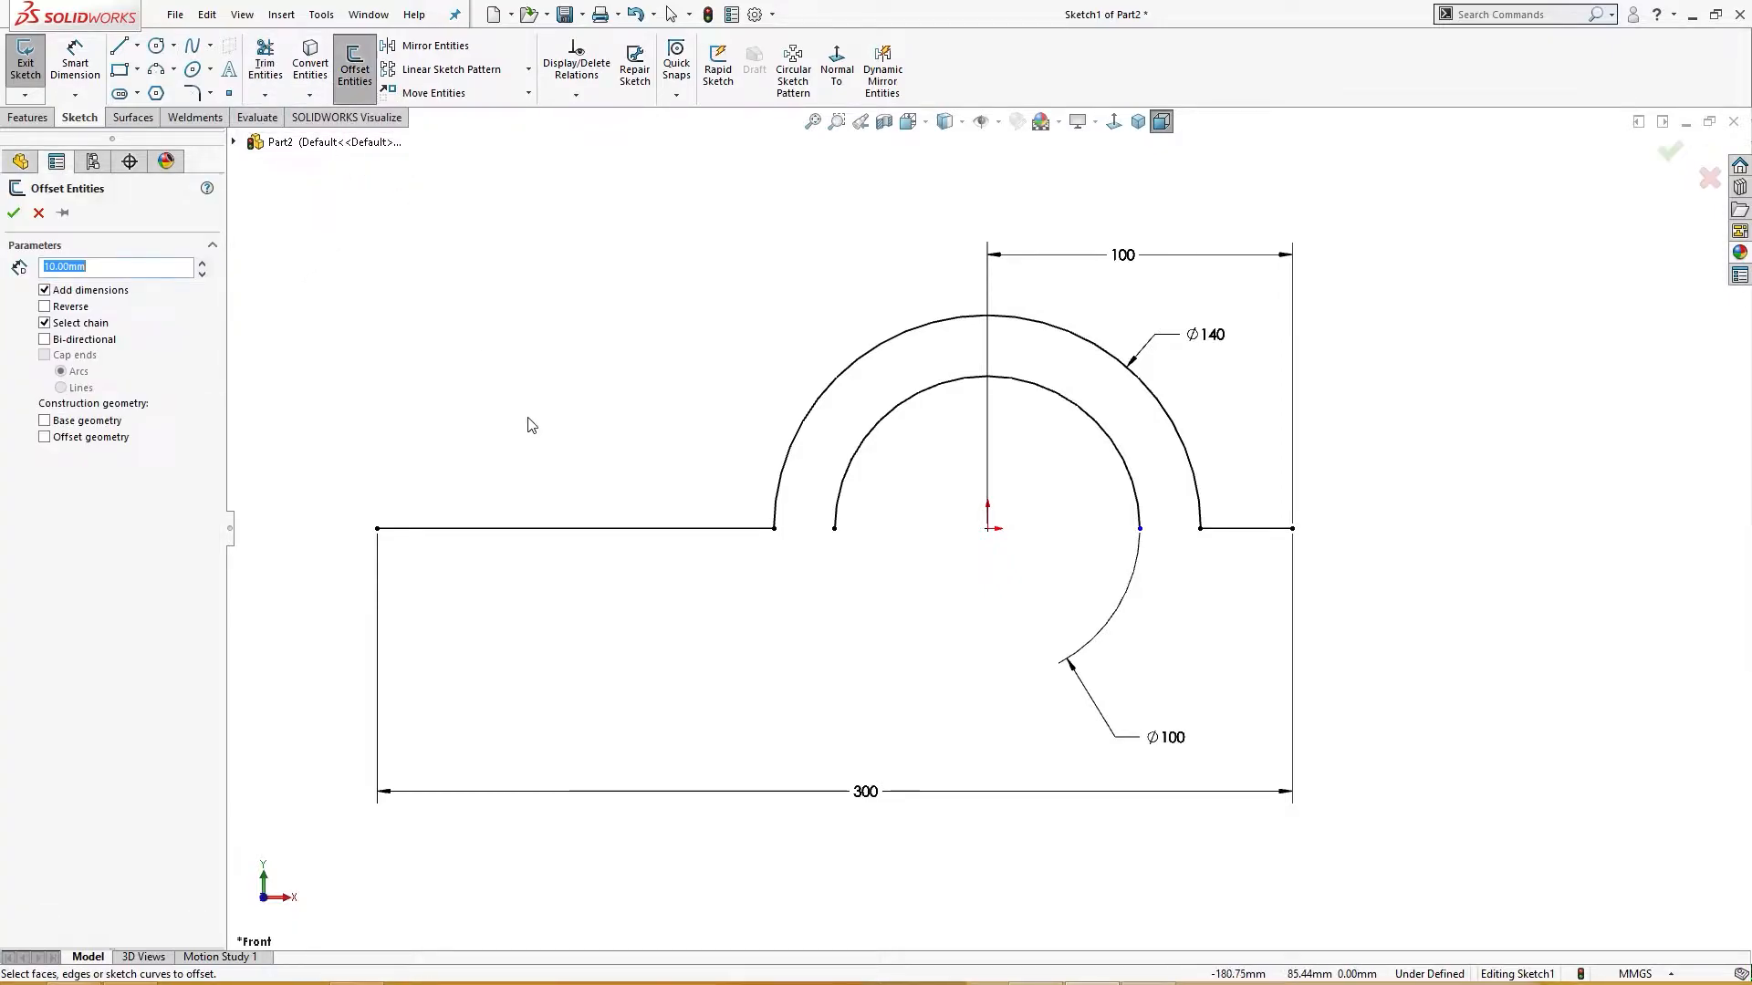
pyautogui.click(545, 528)
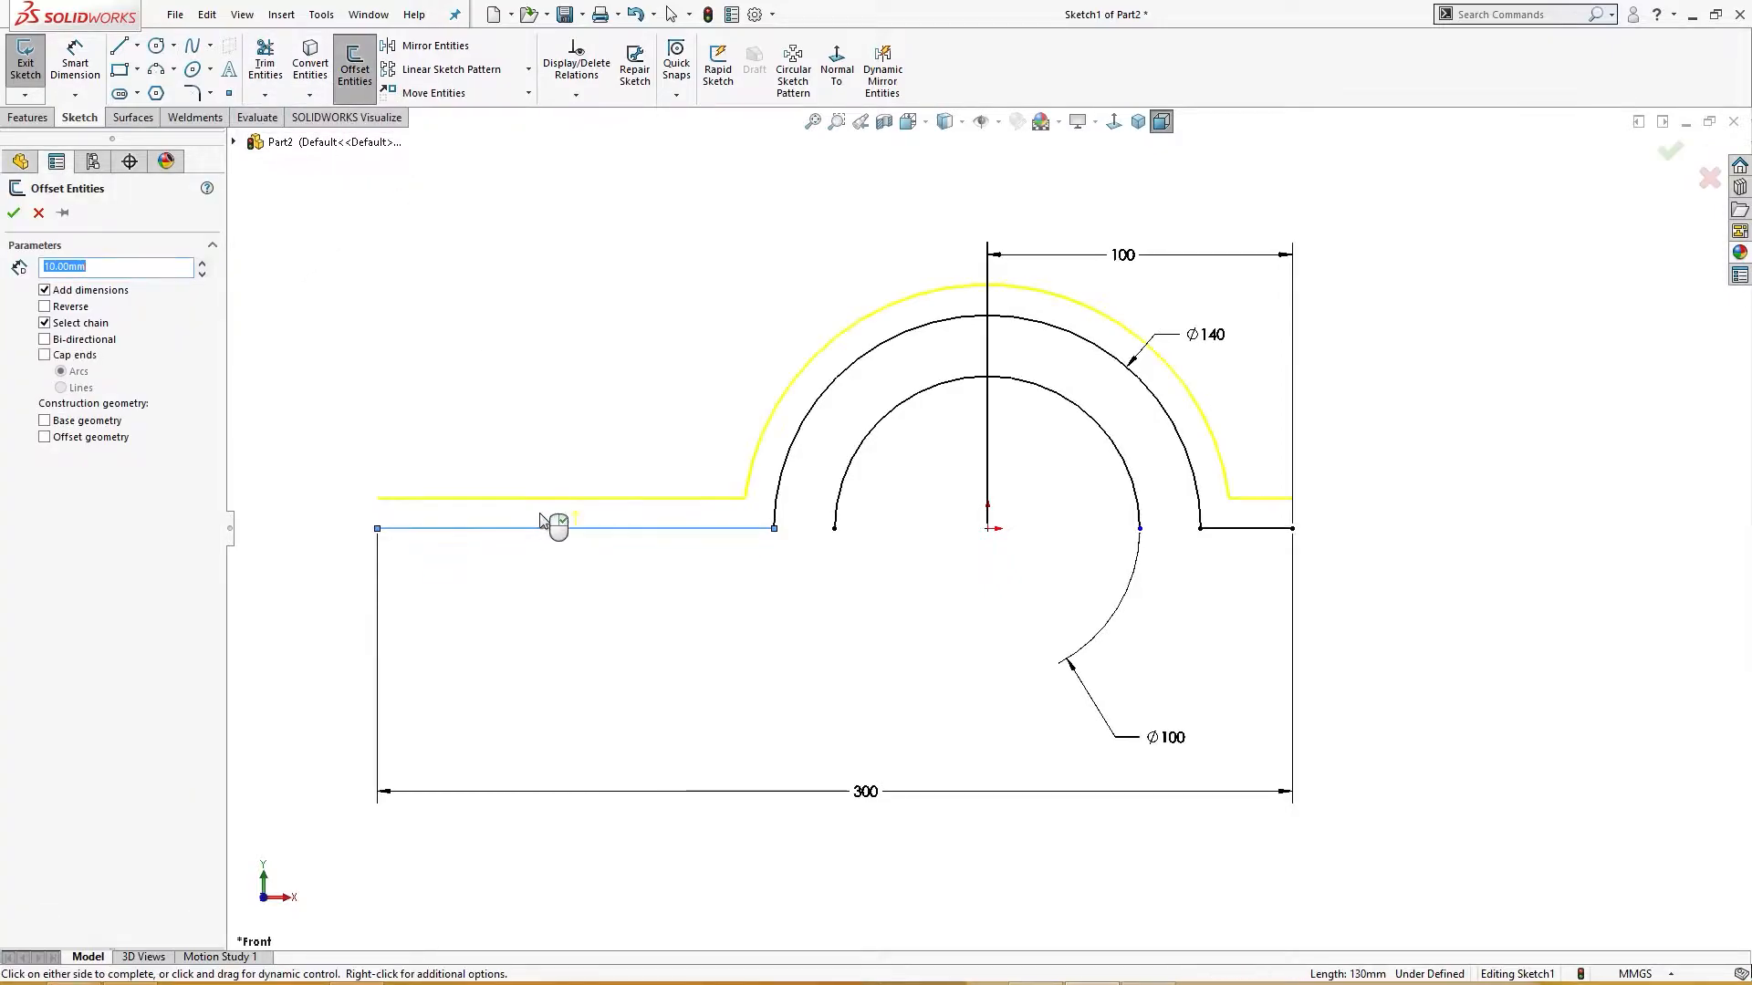
pyautogui.click(75, 323)
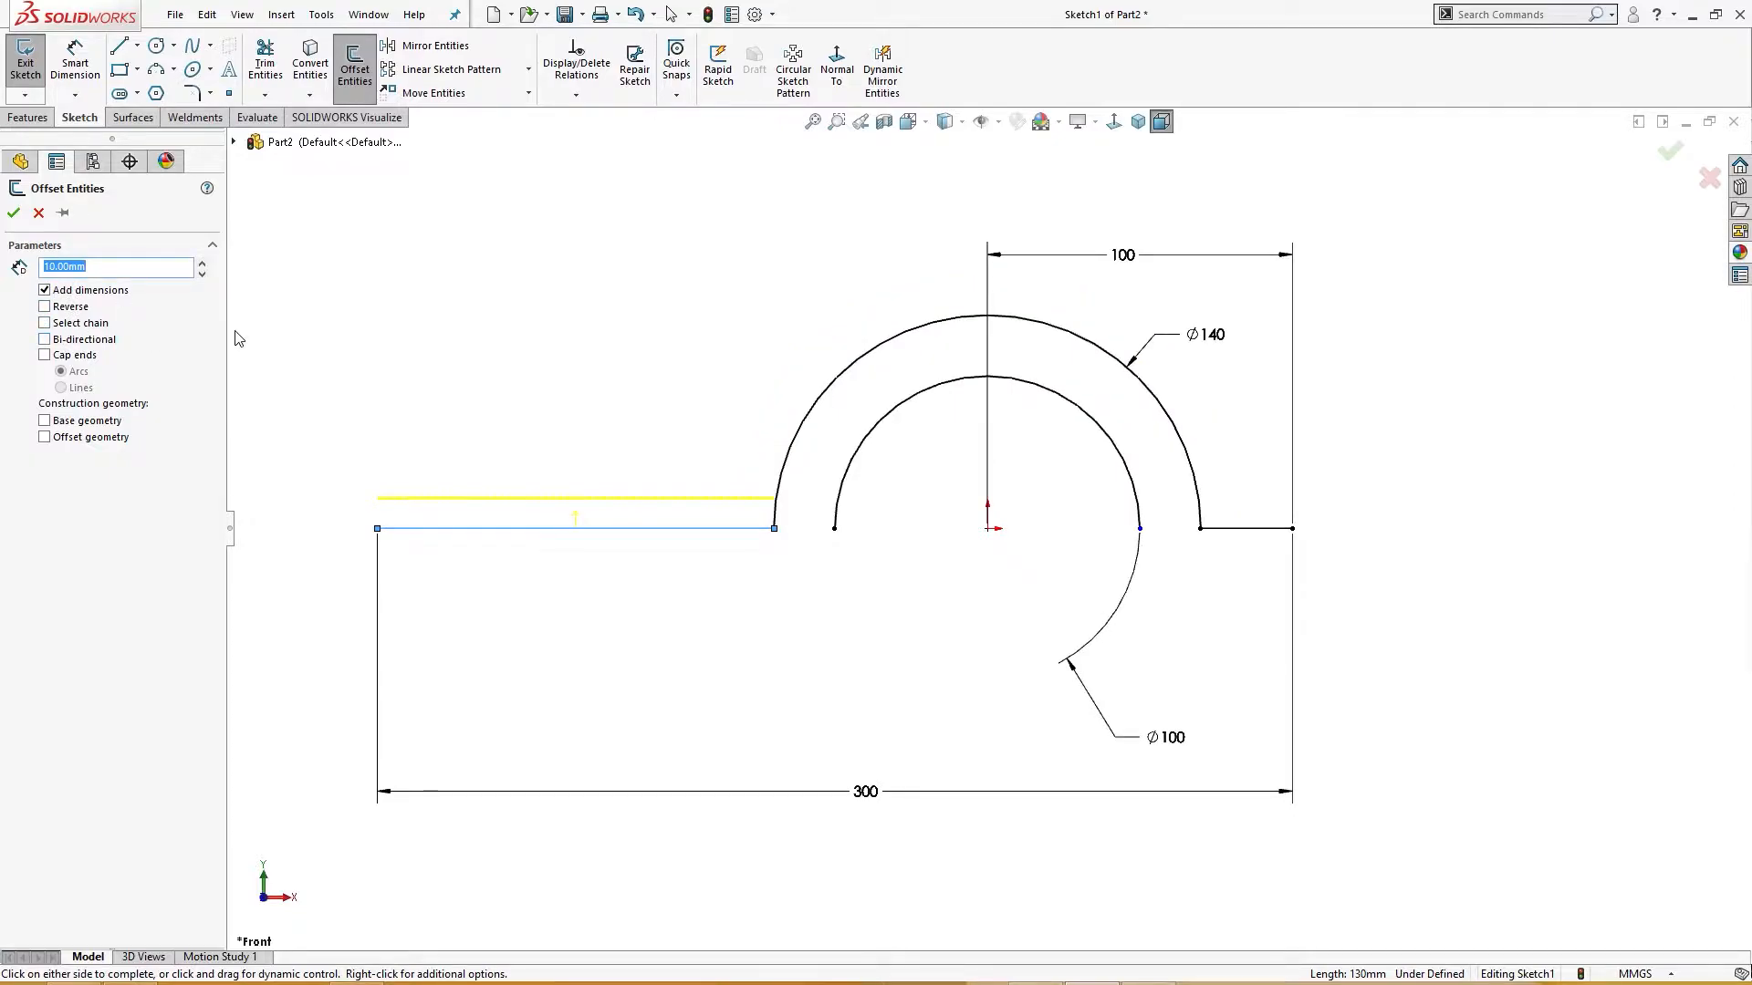
pyautogui.click(202, 262)
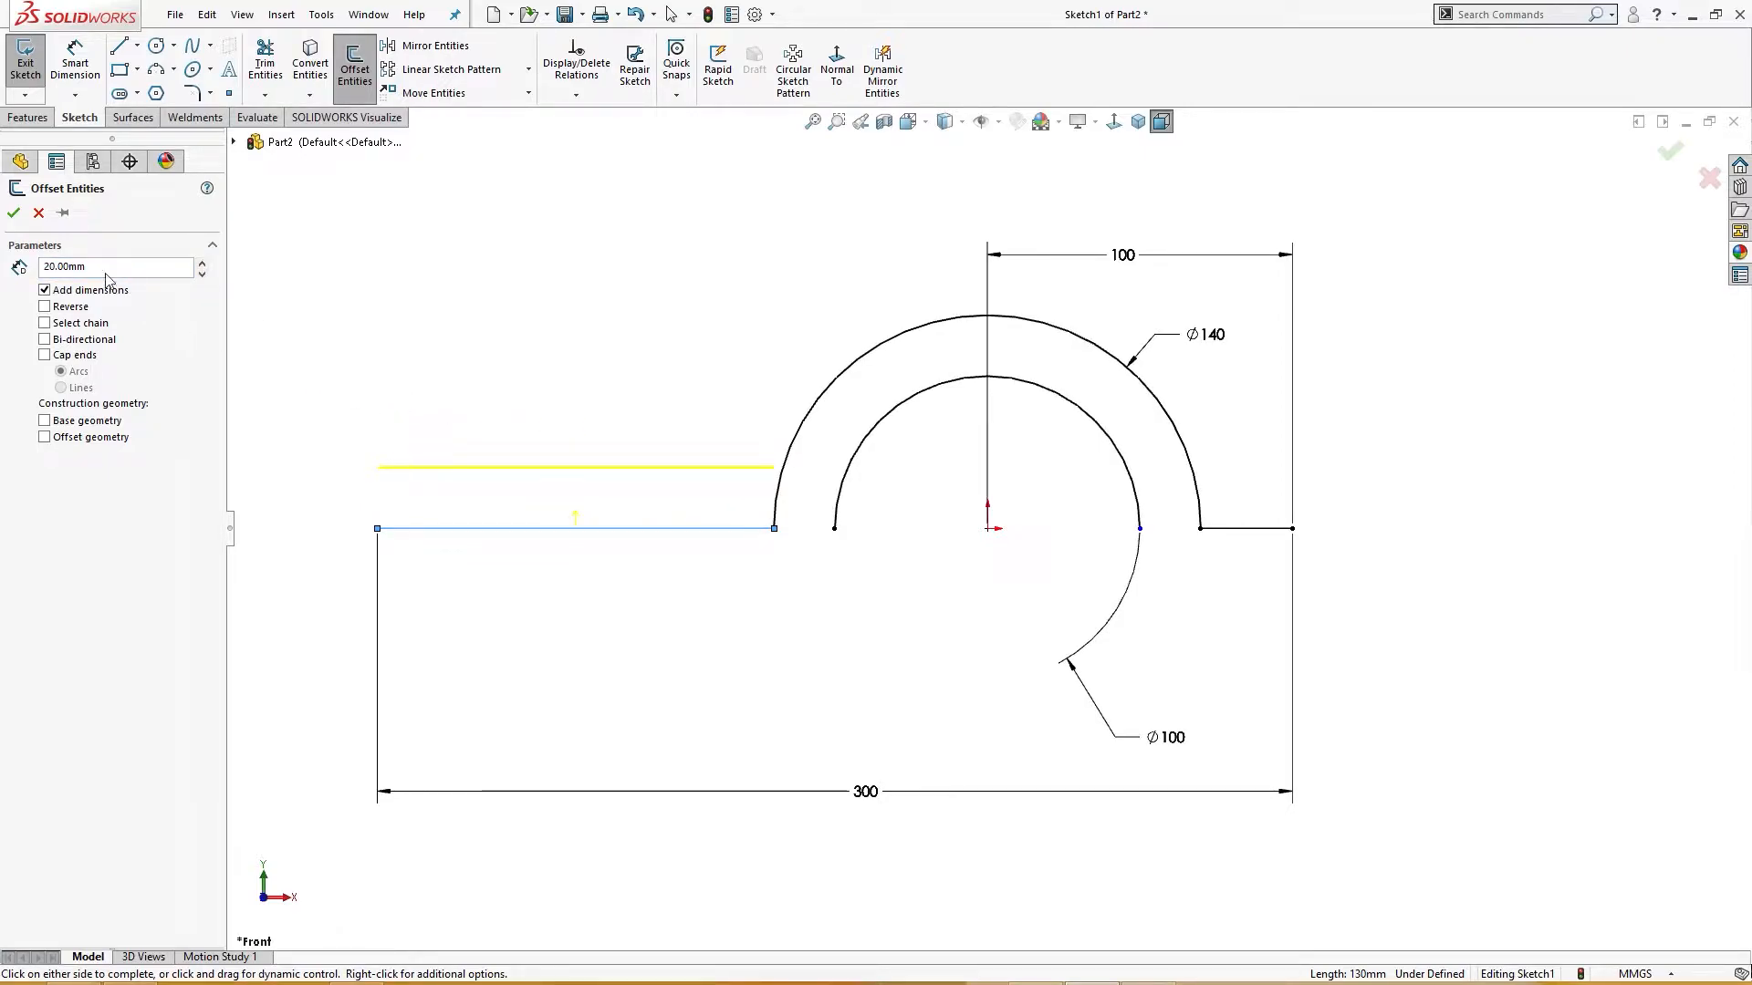
pyautogui.click(14, 214)
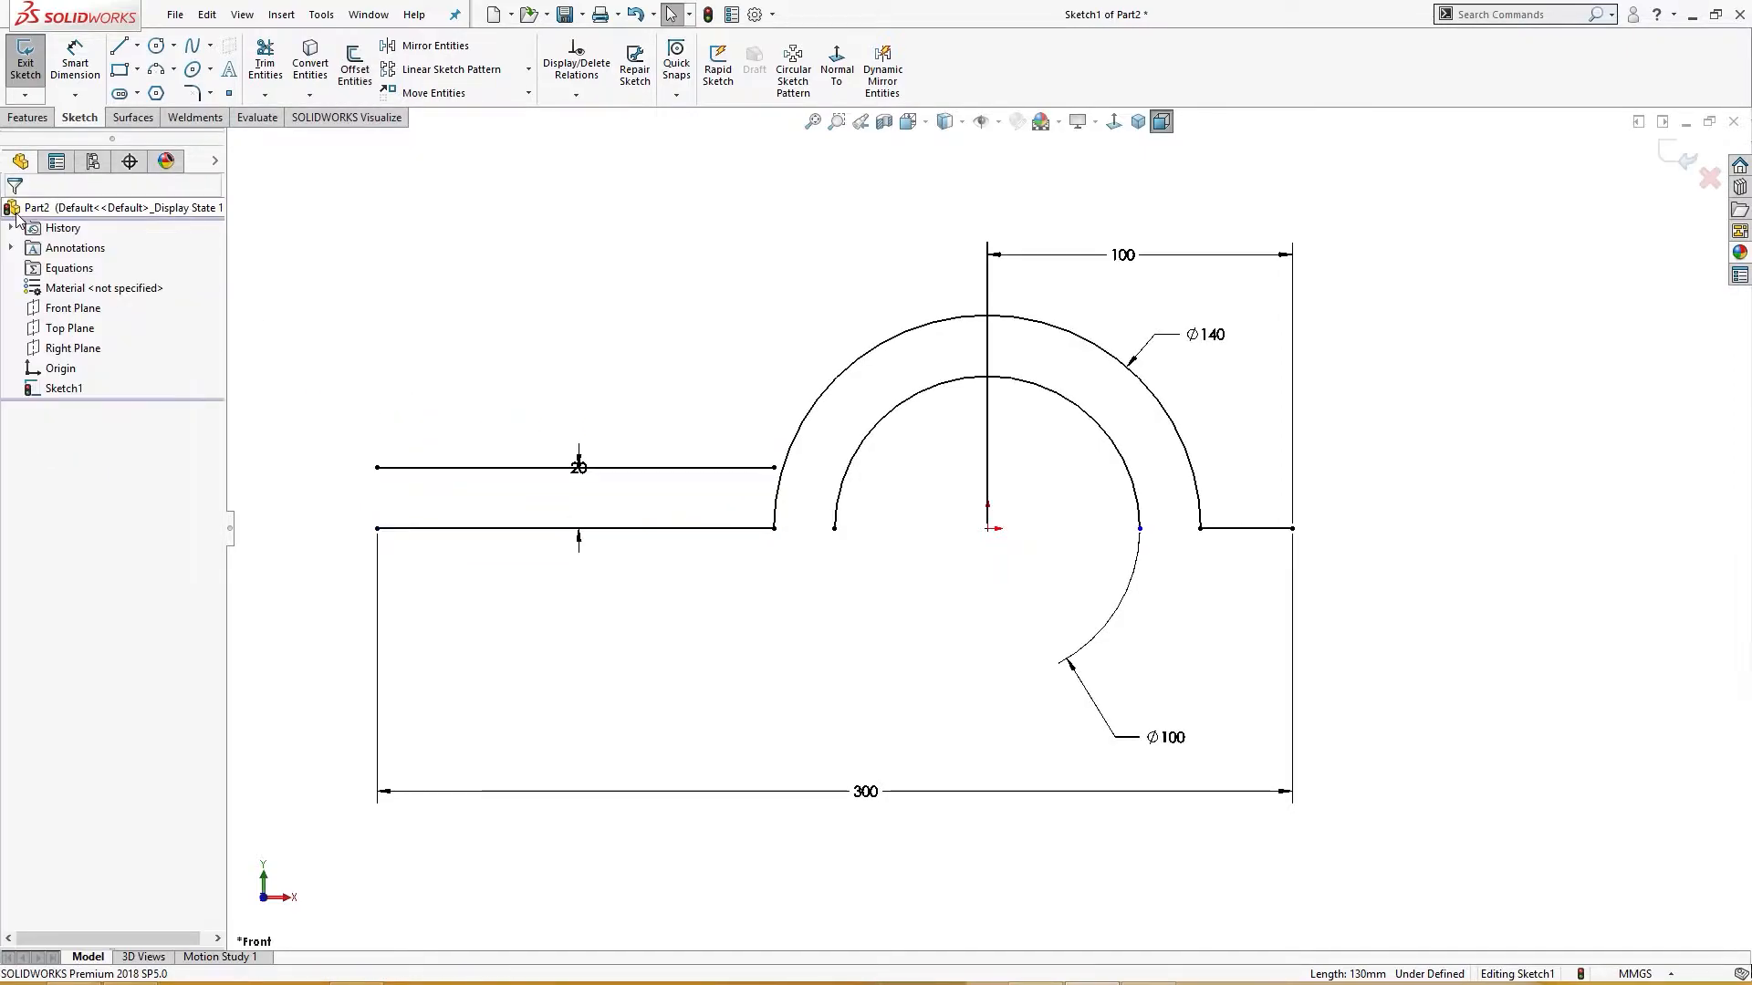
# Offset the short right horizontal line upward by 20 mm.
pyautogui.click(1241, 528)
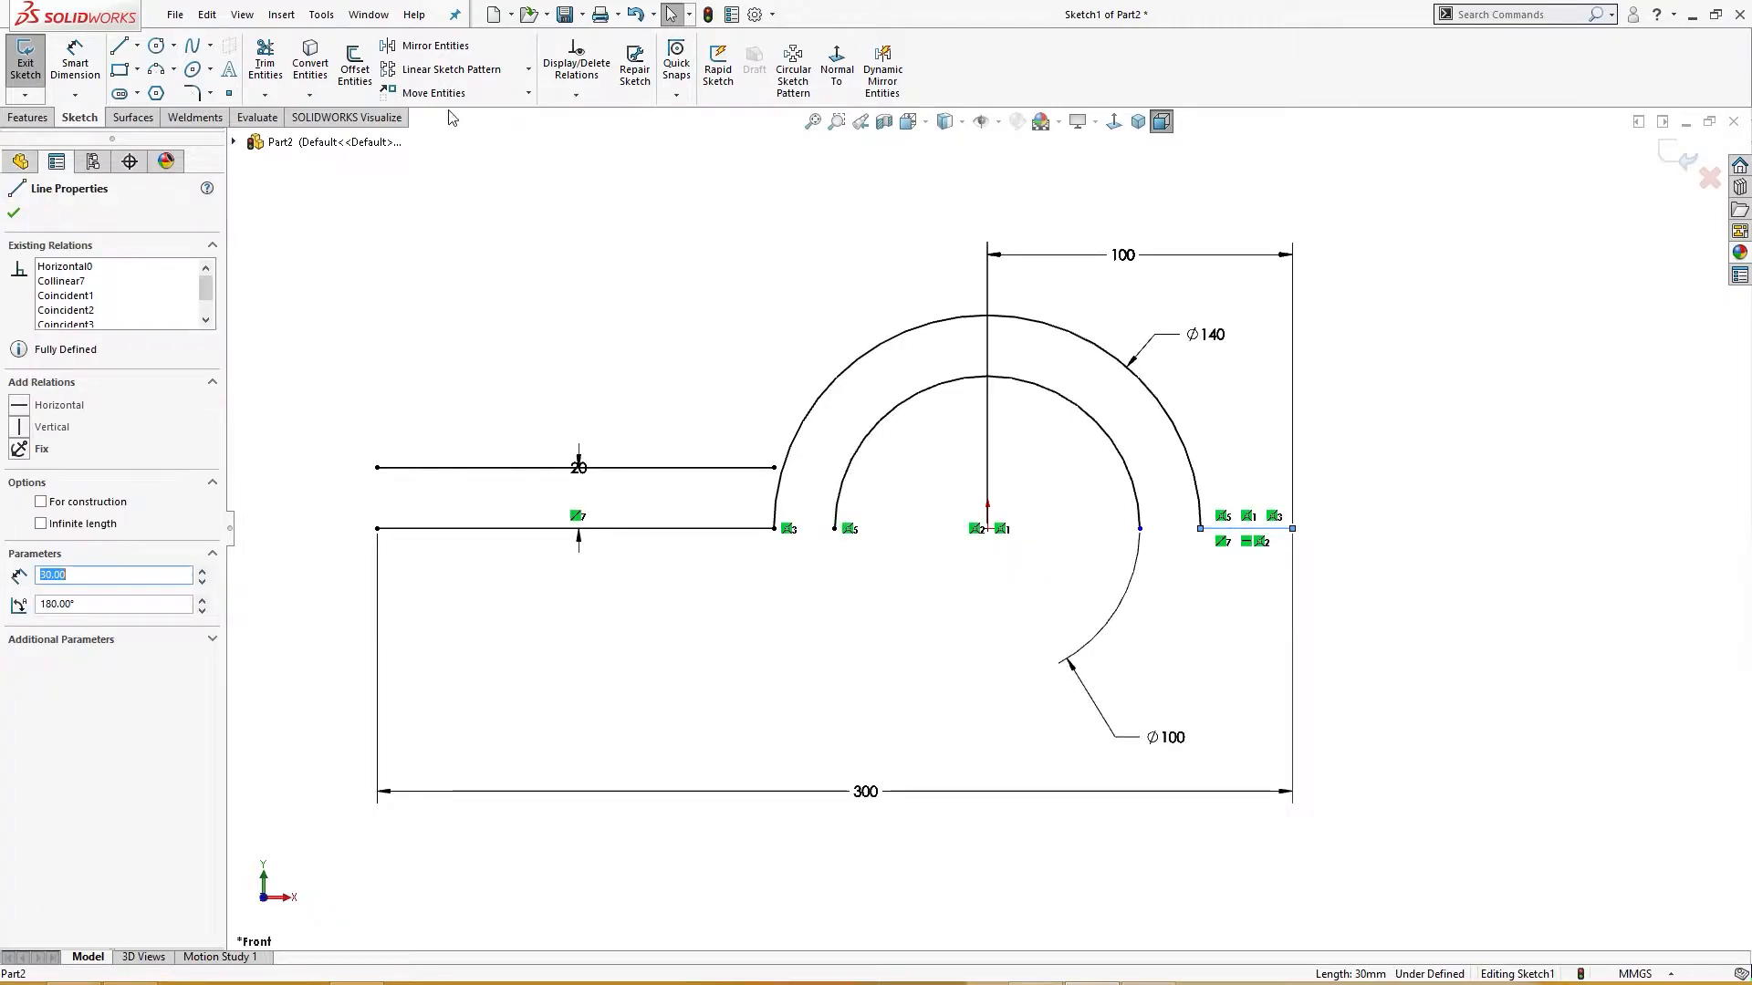
pyautogui.click(355, 69)
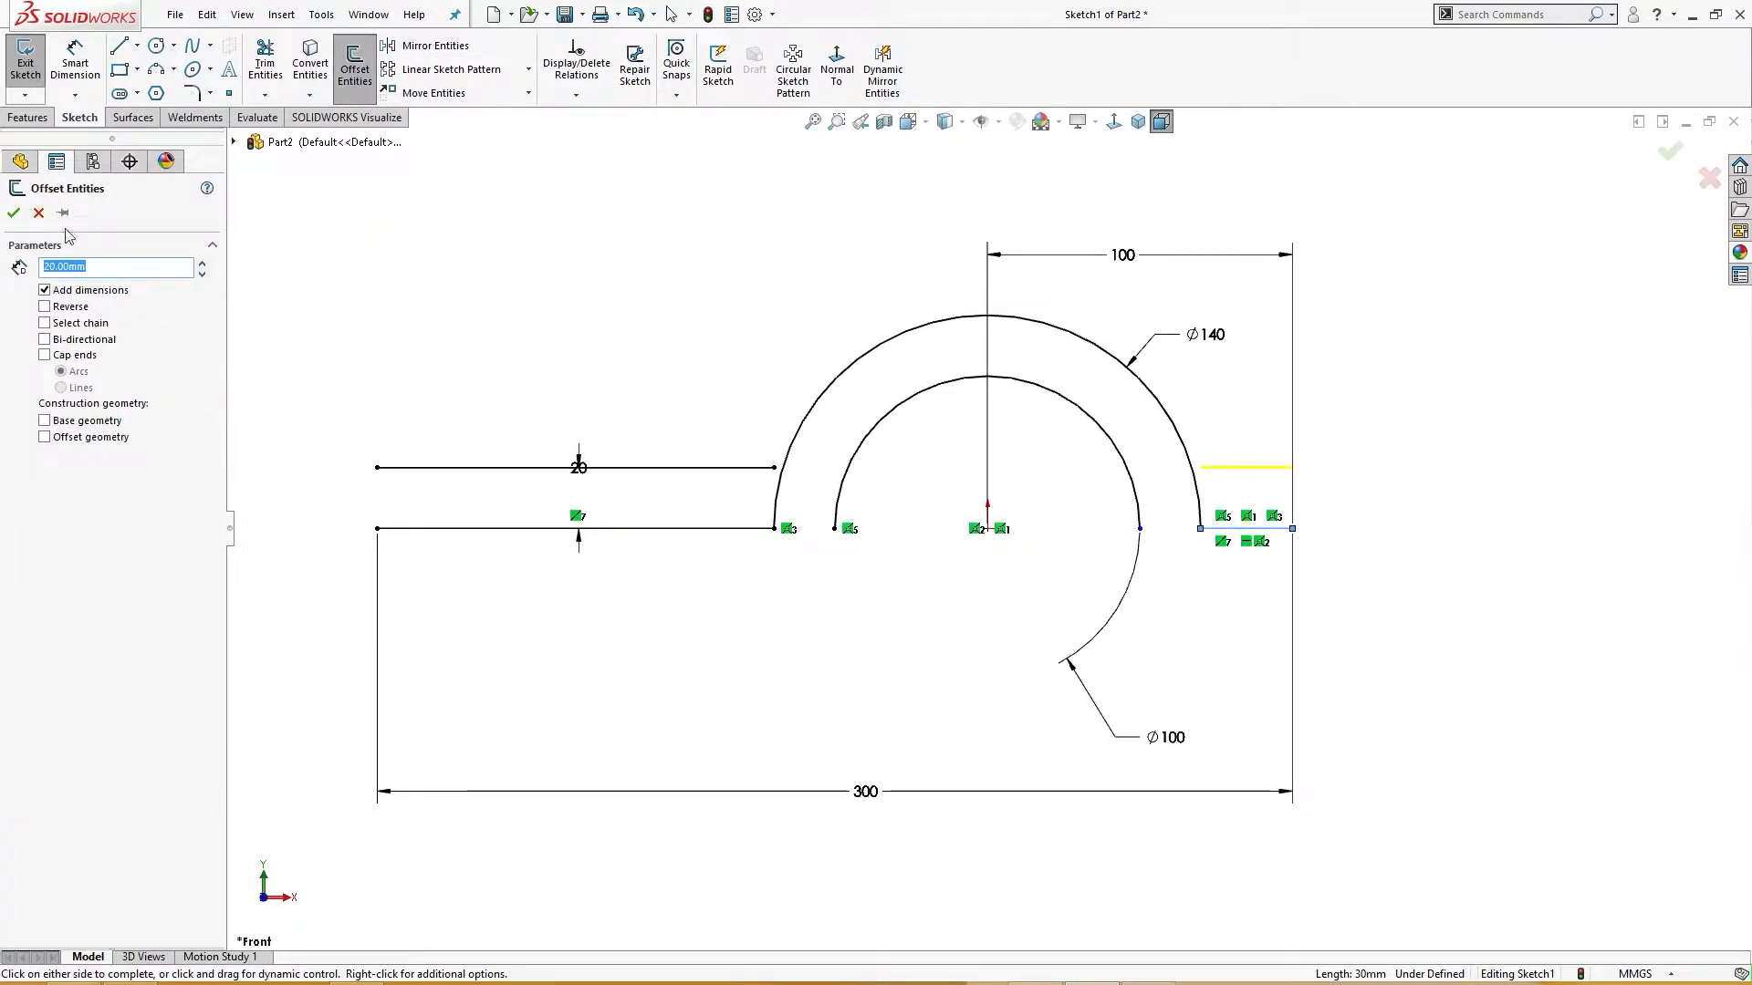
pyautogui.click(13, 213)
# Use Power trim to extend the inner ends of both upper offset lines to the outer arc.
pyautogui.moveTo(564, 319); pyautogui.dragTo(606, 363, button='right')
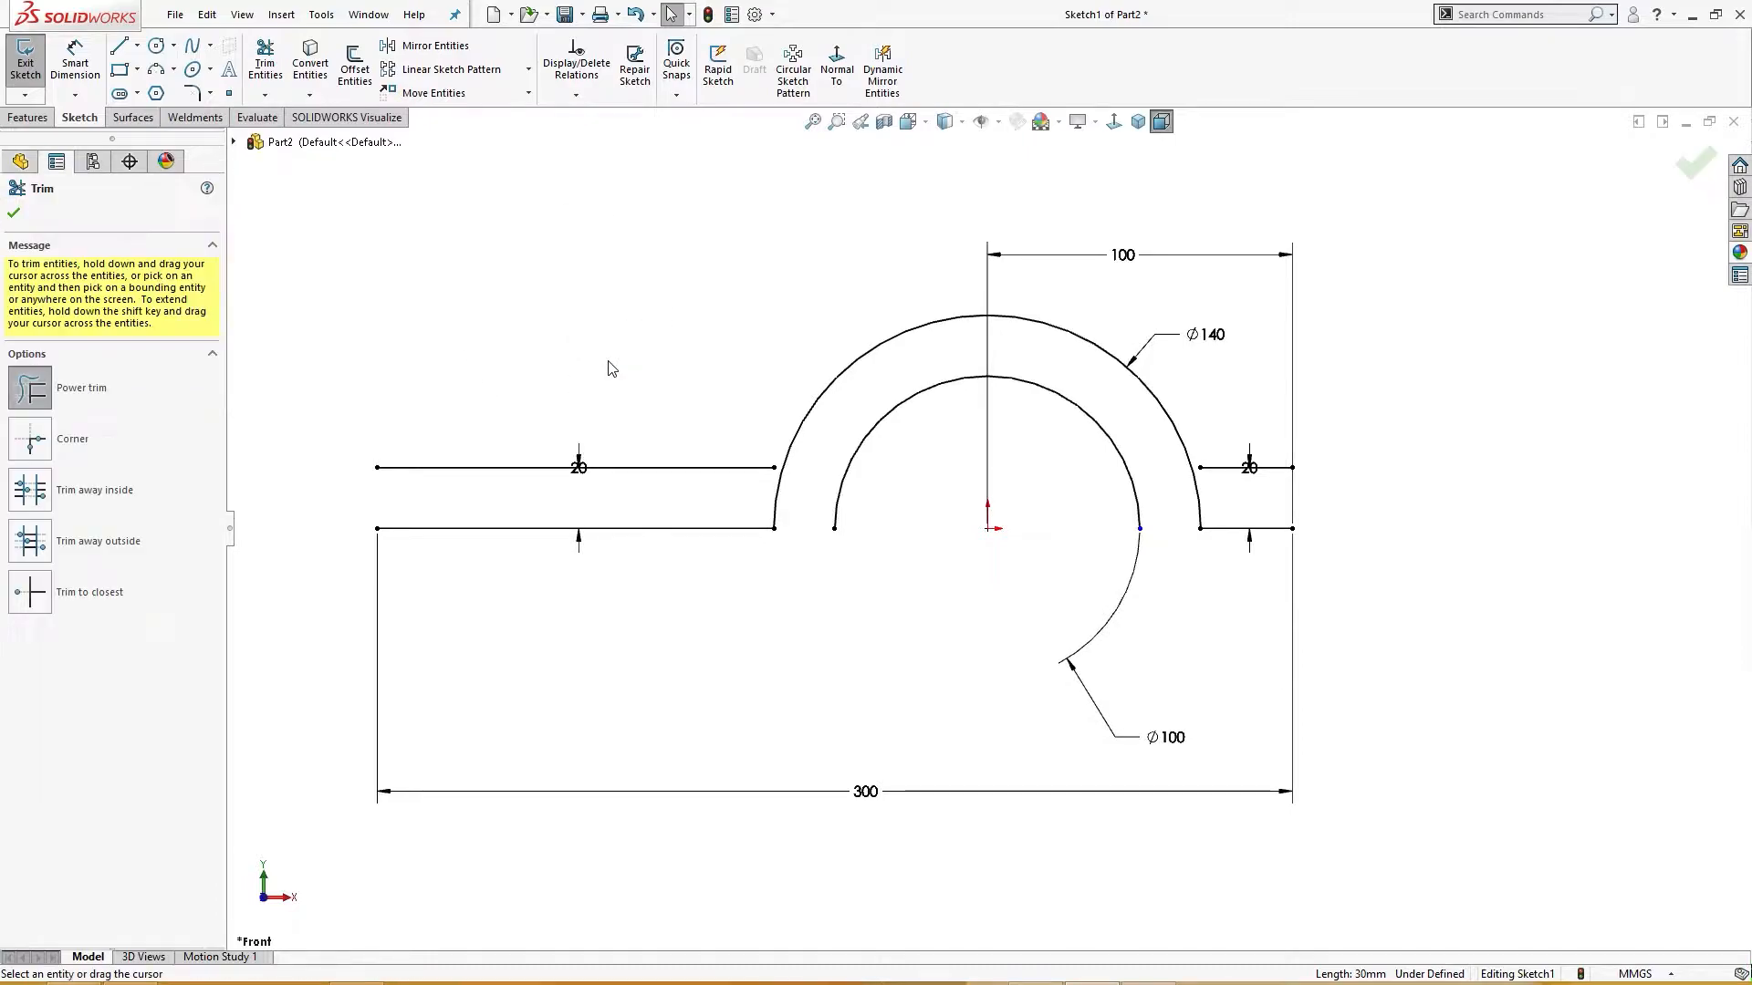
pyautogui.moveTo(792, 474); pyautogui.dragTo(800, 469)
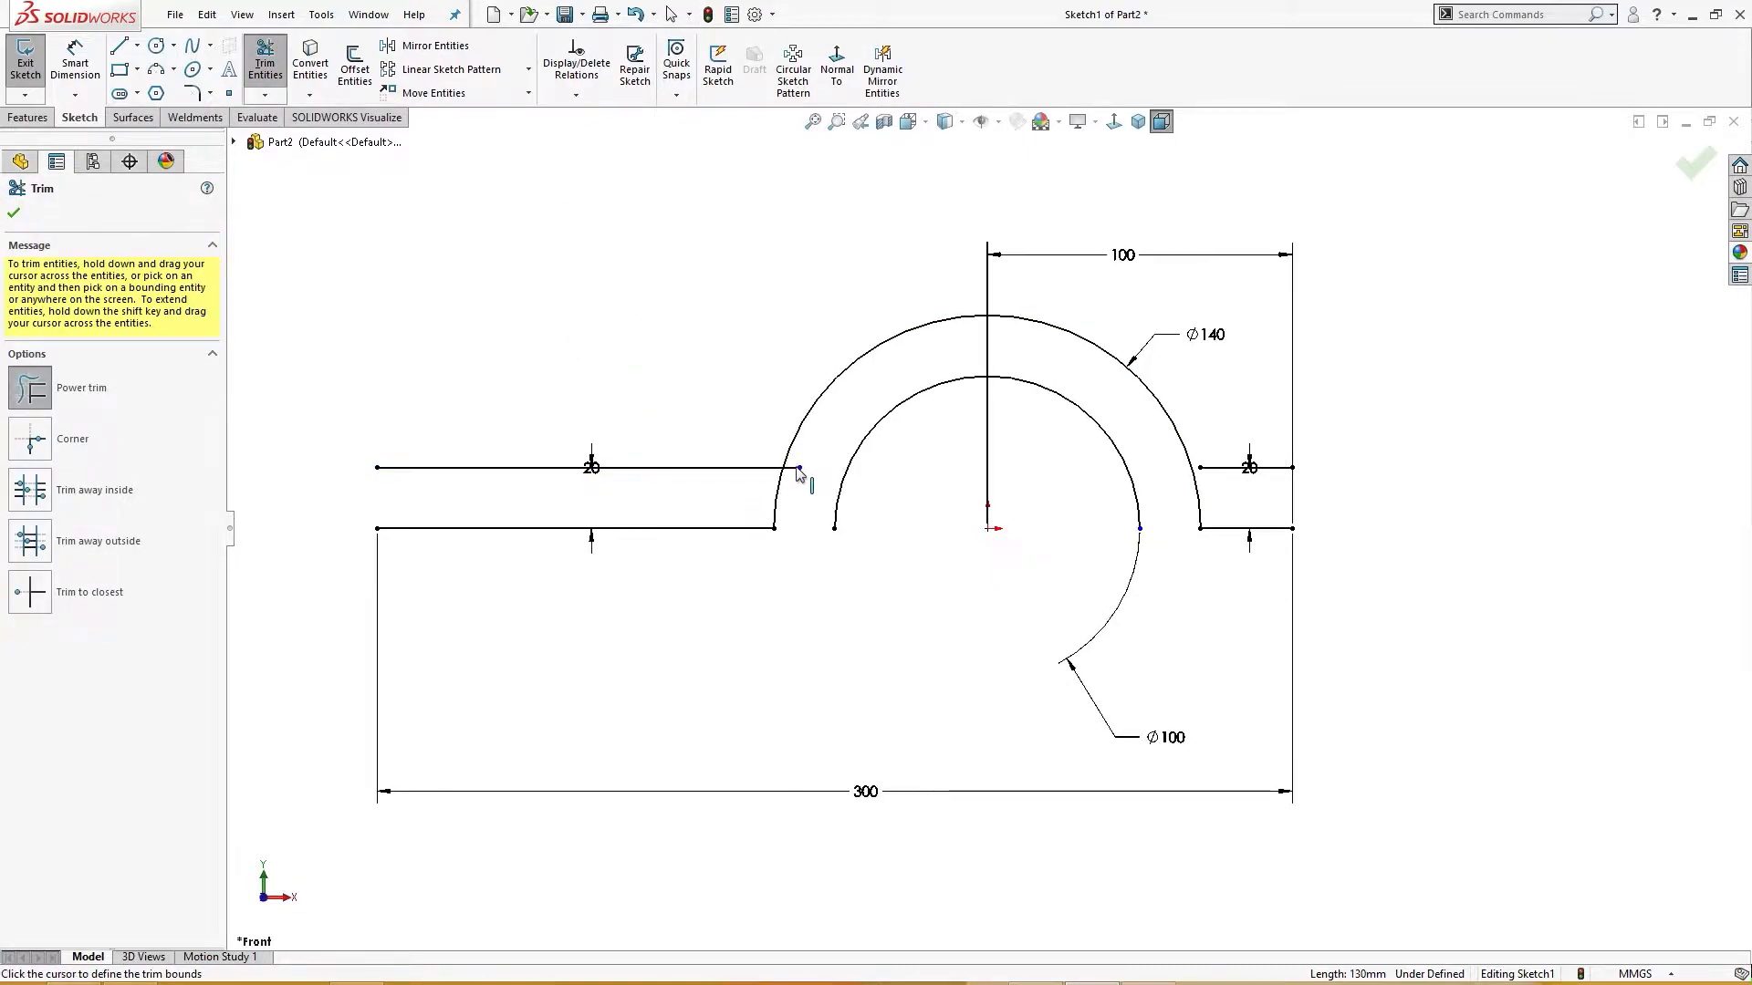
pyautogui.moveTo(1212, 477)
pyautogui.keyDown('shift'); pyautogui.mouseDown()
pyautogui.moveTo(1162, 474)
pyautogui.moveTo(1178, 483)
pyautogui.mouseUp(); pyautogui.keyUp('shift')
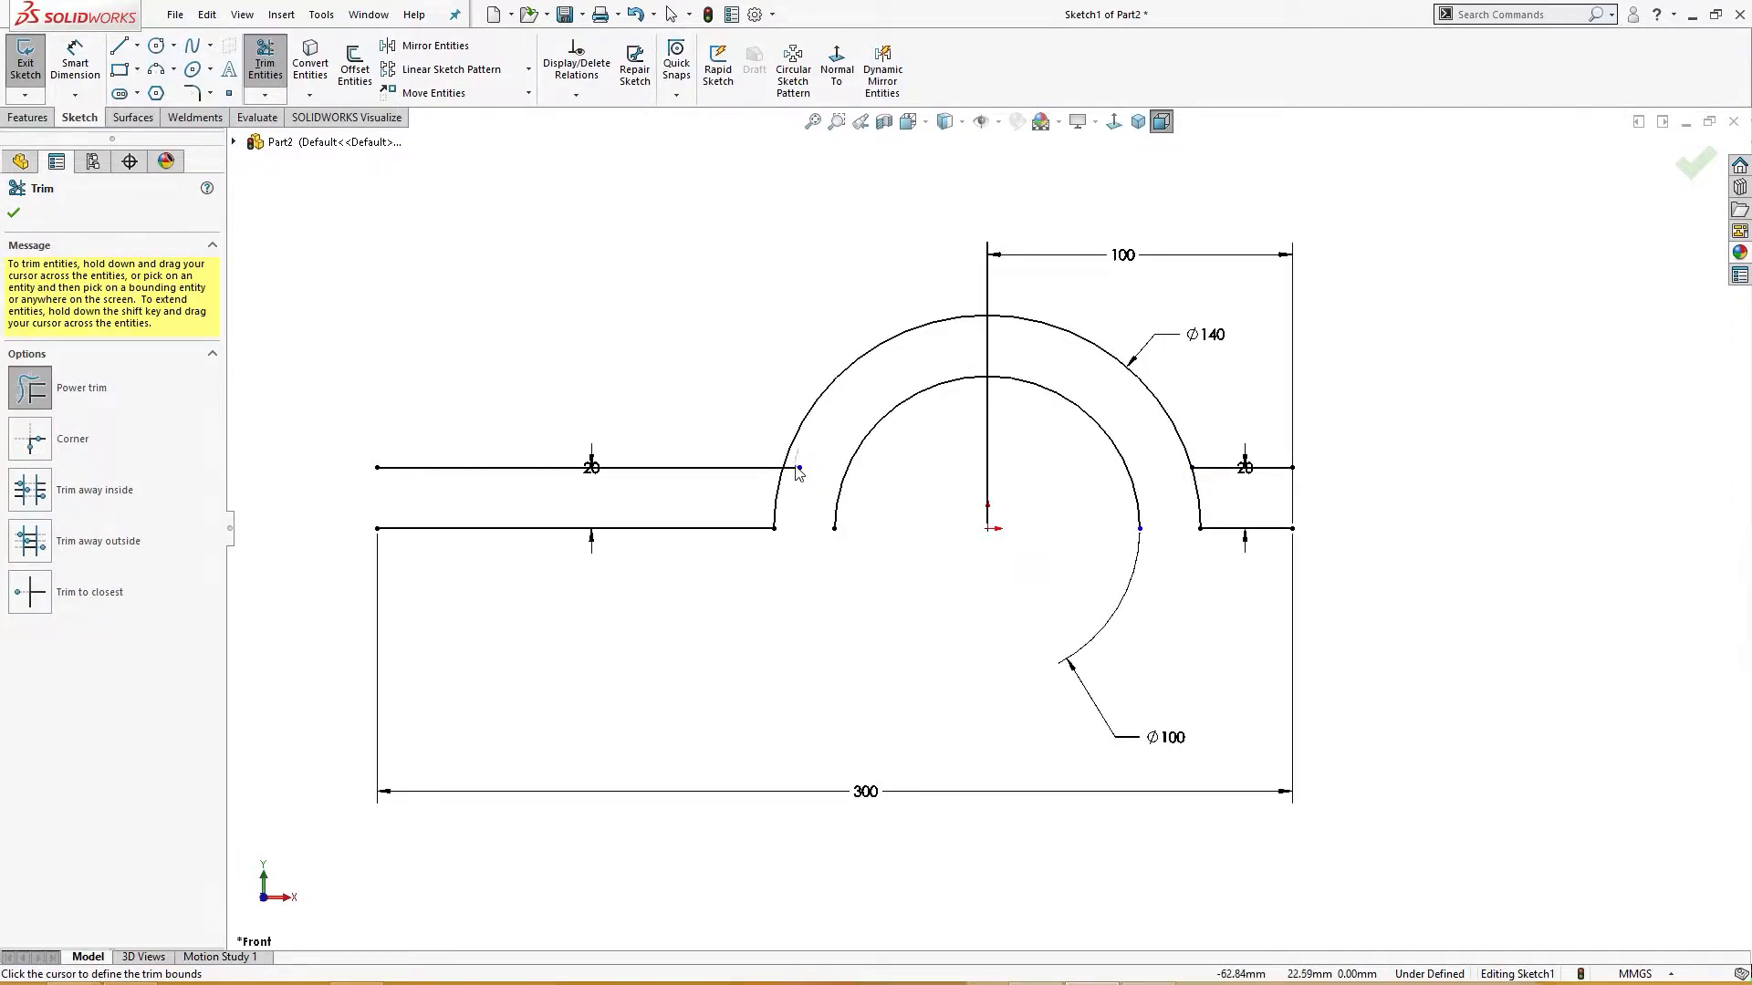
# Extend both lower lines to the inner arc and trim away the outer arc's ends between the lower and upper lines.
pyautogui.keyDown('shift'); pyautogui.moveTo(786, 539); pyautogui.dragTo(895, 567); pyautogui.keyUp('shift')
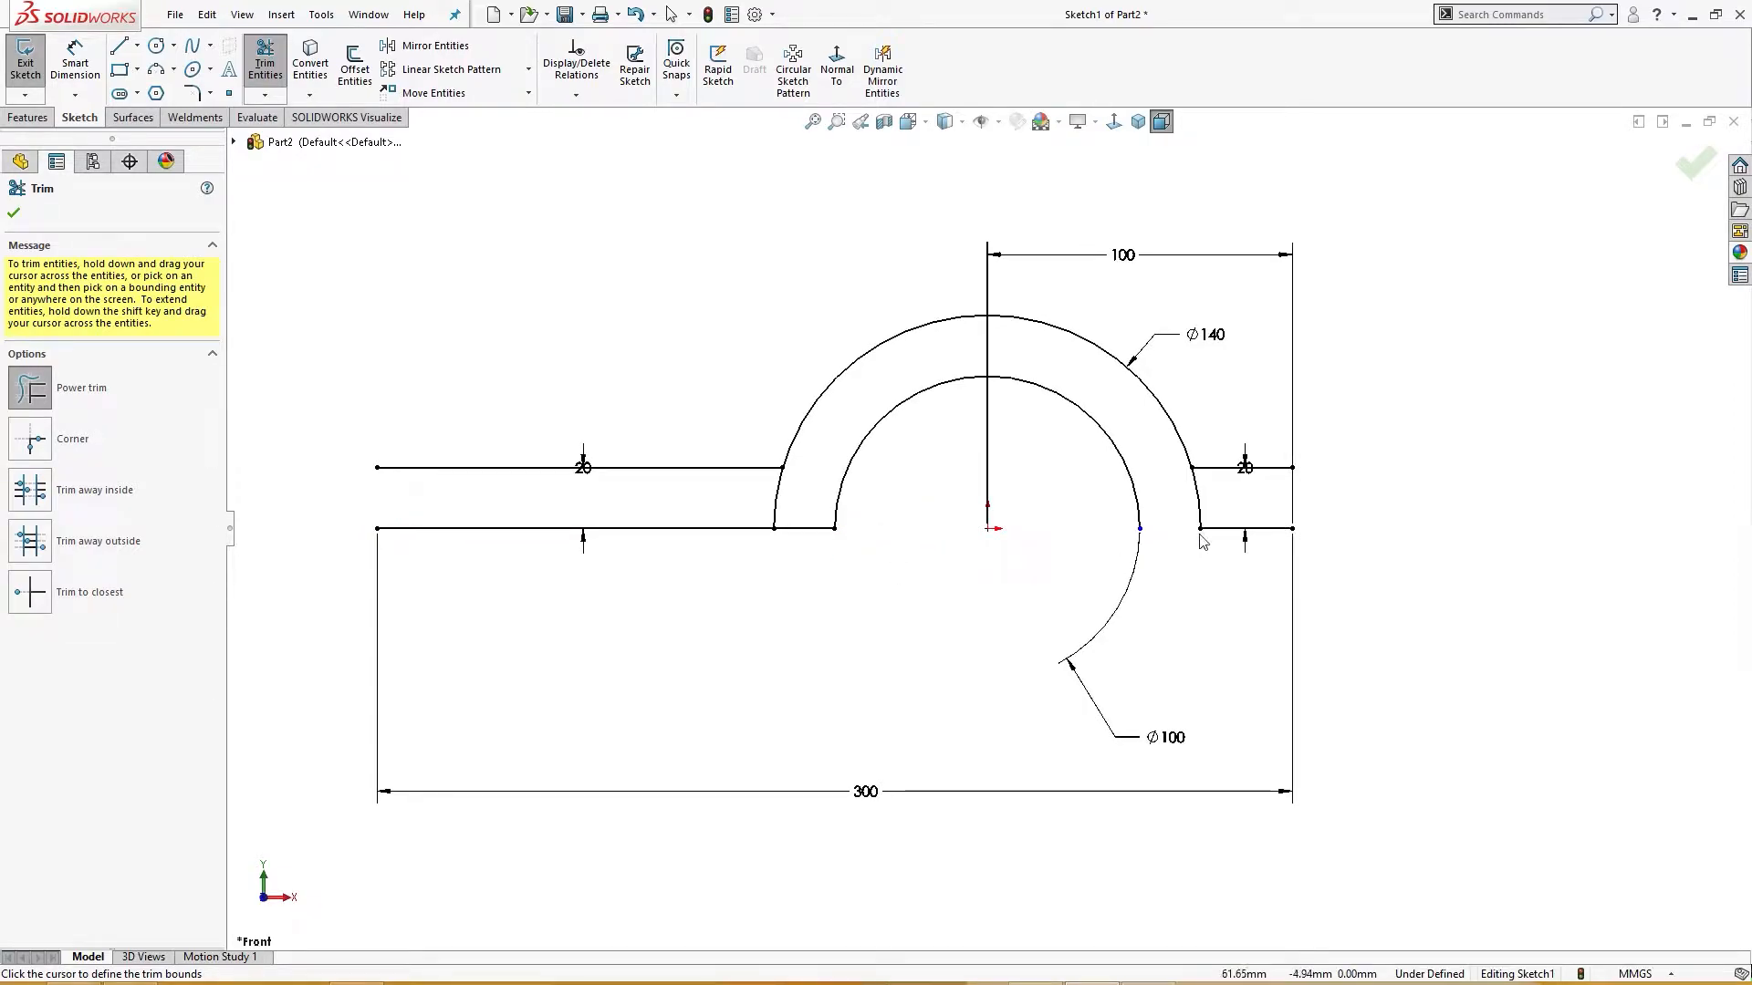
pyautogui.keyDown('shift'); pyautogui.moveTo(1051, 544); pyautogui.dragTo(1079, 501); pyautogui.keyUp('shift')
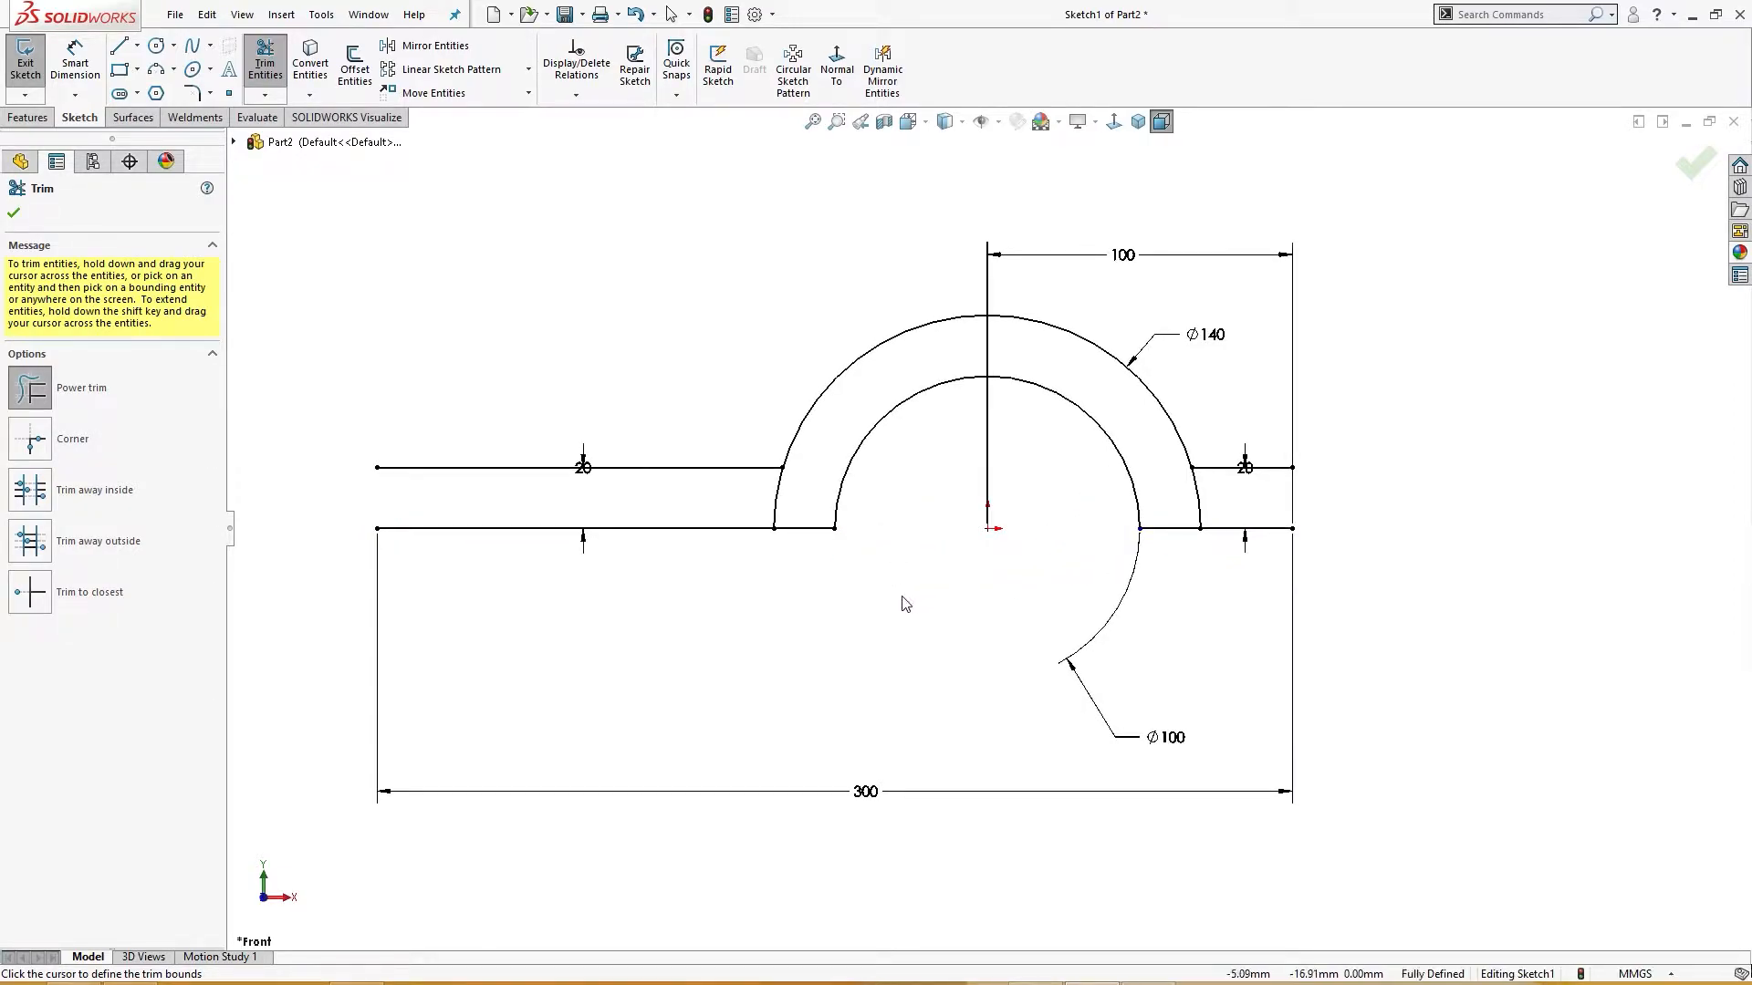
pyautogui.moveTo(739, 504); pyautogui.dragTo(781, 496)
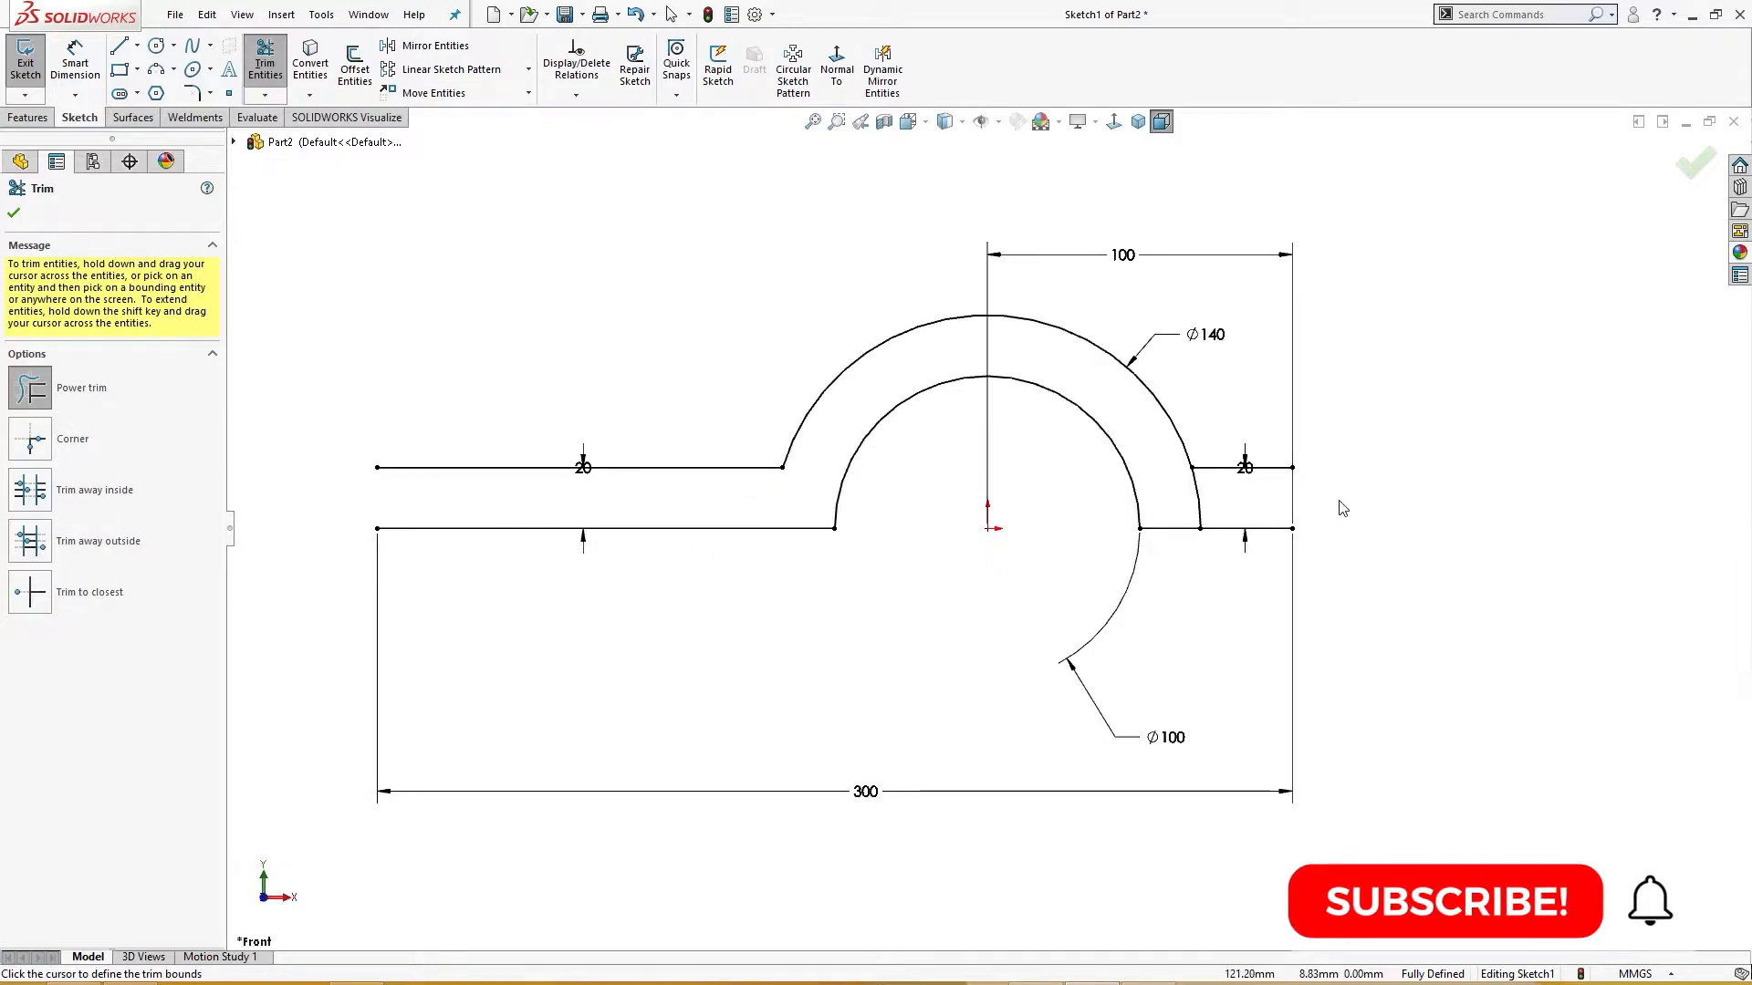
pyautogui.moveTo(1230, 493); pyautogui.dragTo(1157, 507)
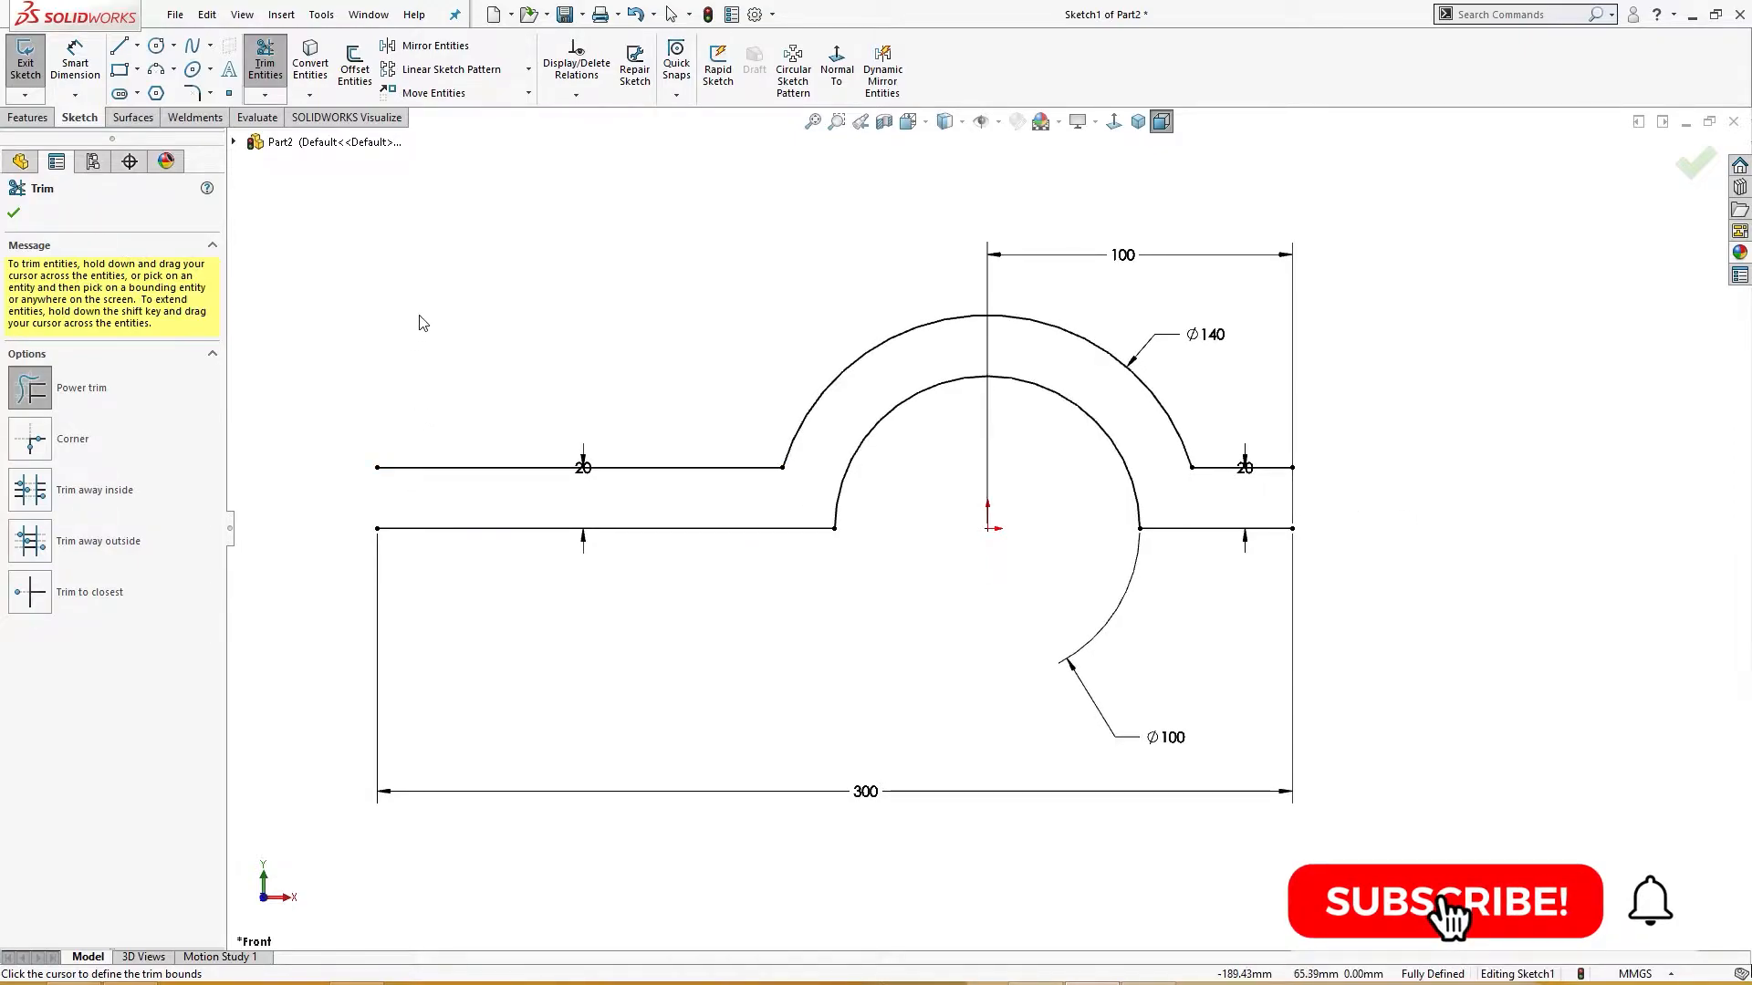
# Close the profile with vertical lines joining the upper and lower edges at the outer ends of both flanges.
pyautogui.moveTo(460, 307); pyautogui.dragTo(416, 347, button='right')
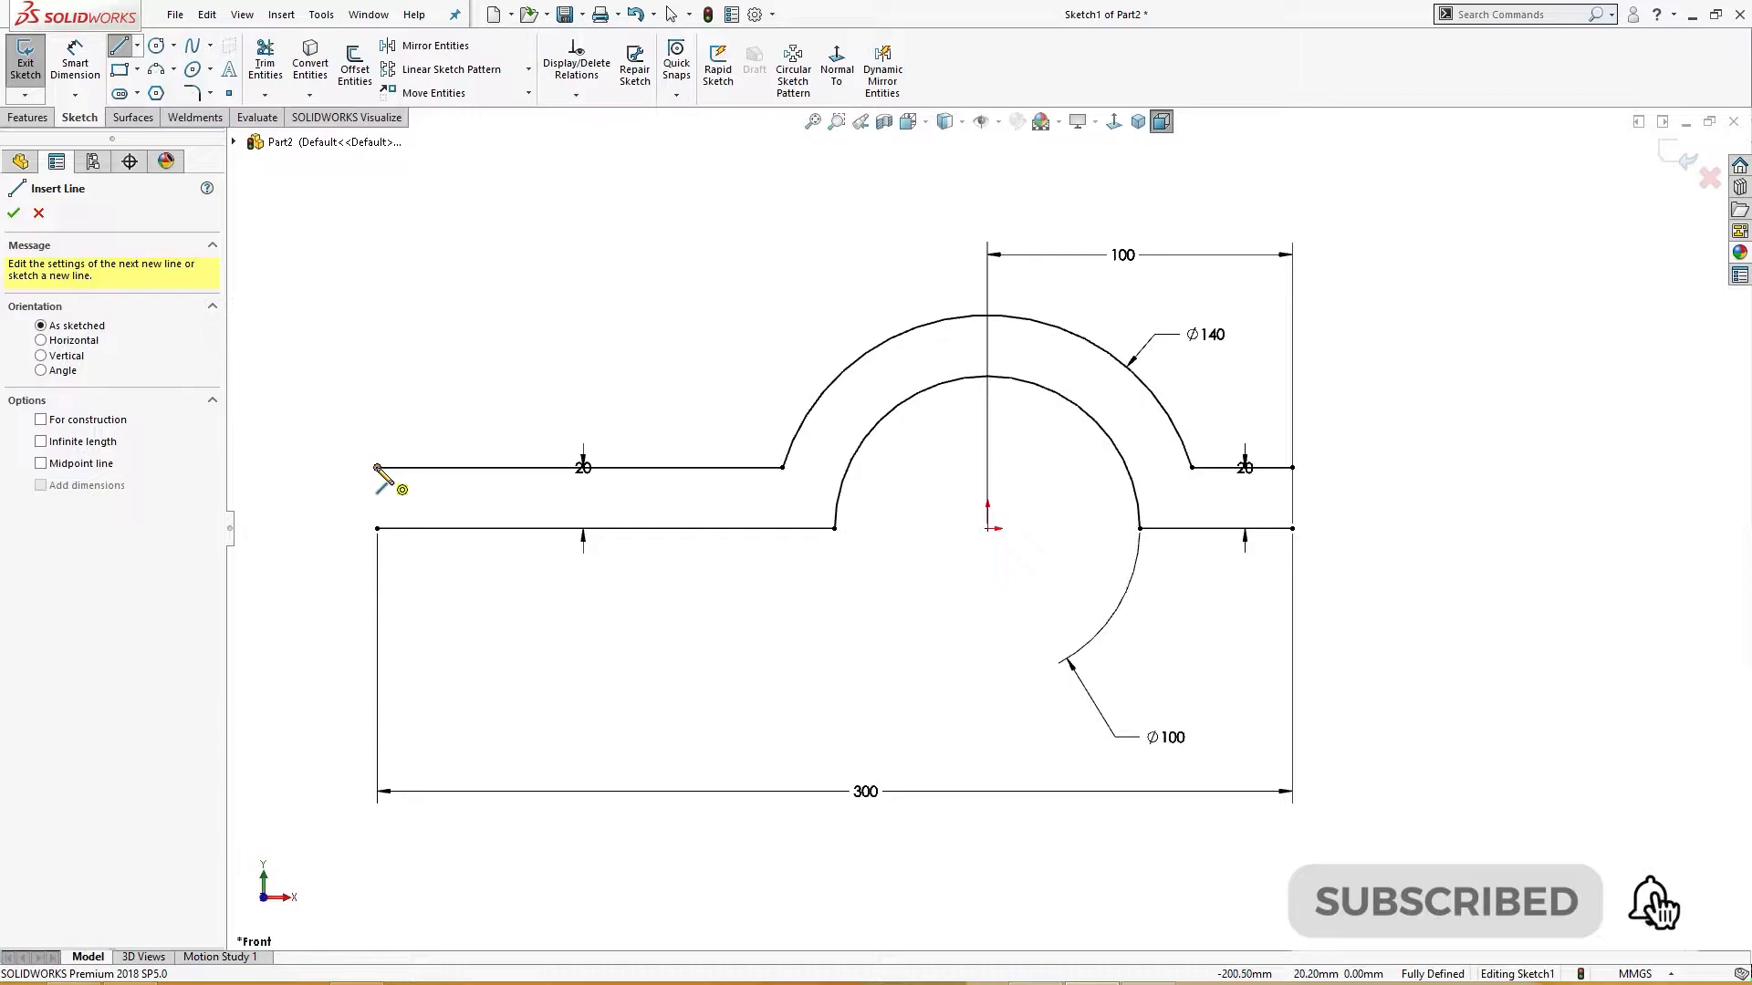
pyautogui.click(377, 528)
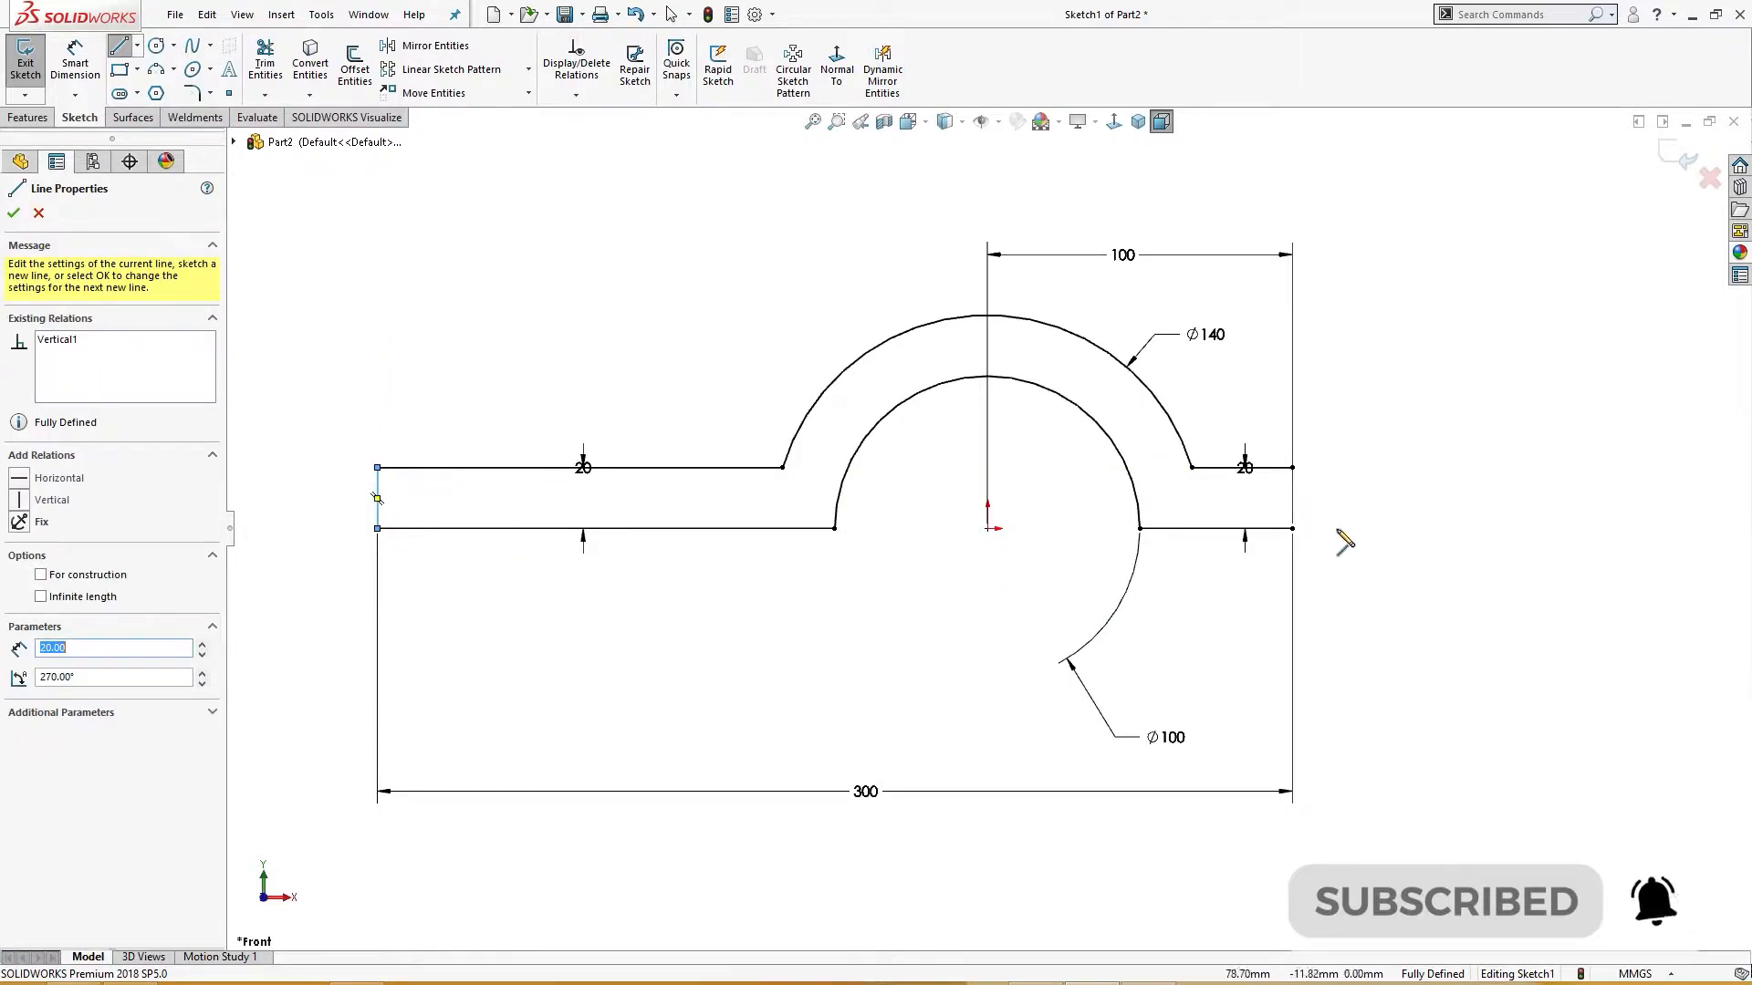
pyautogui.click(1292, 468)
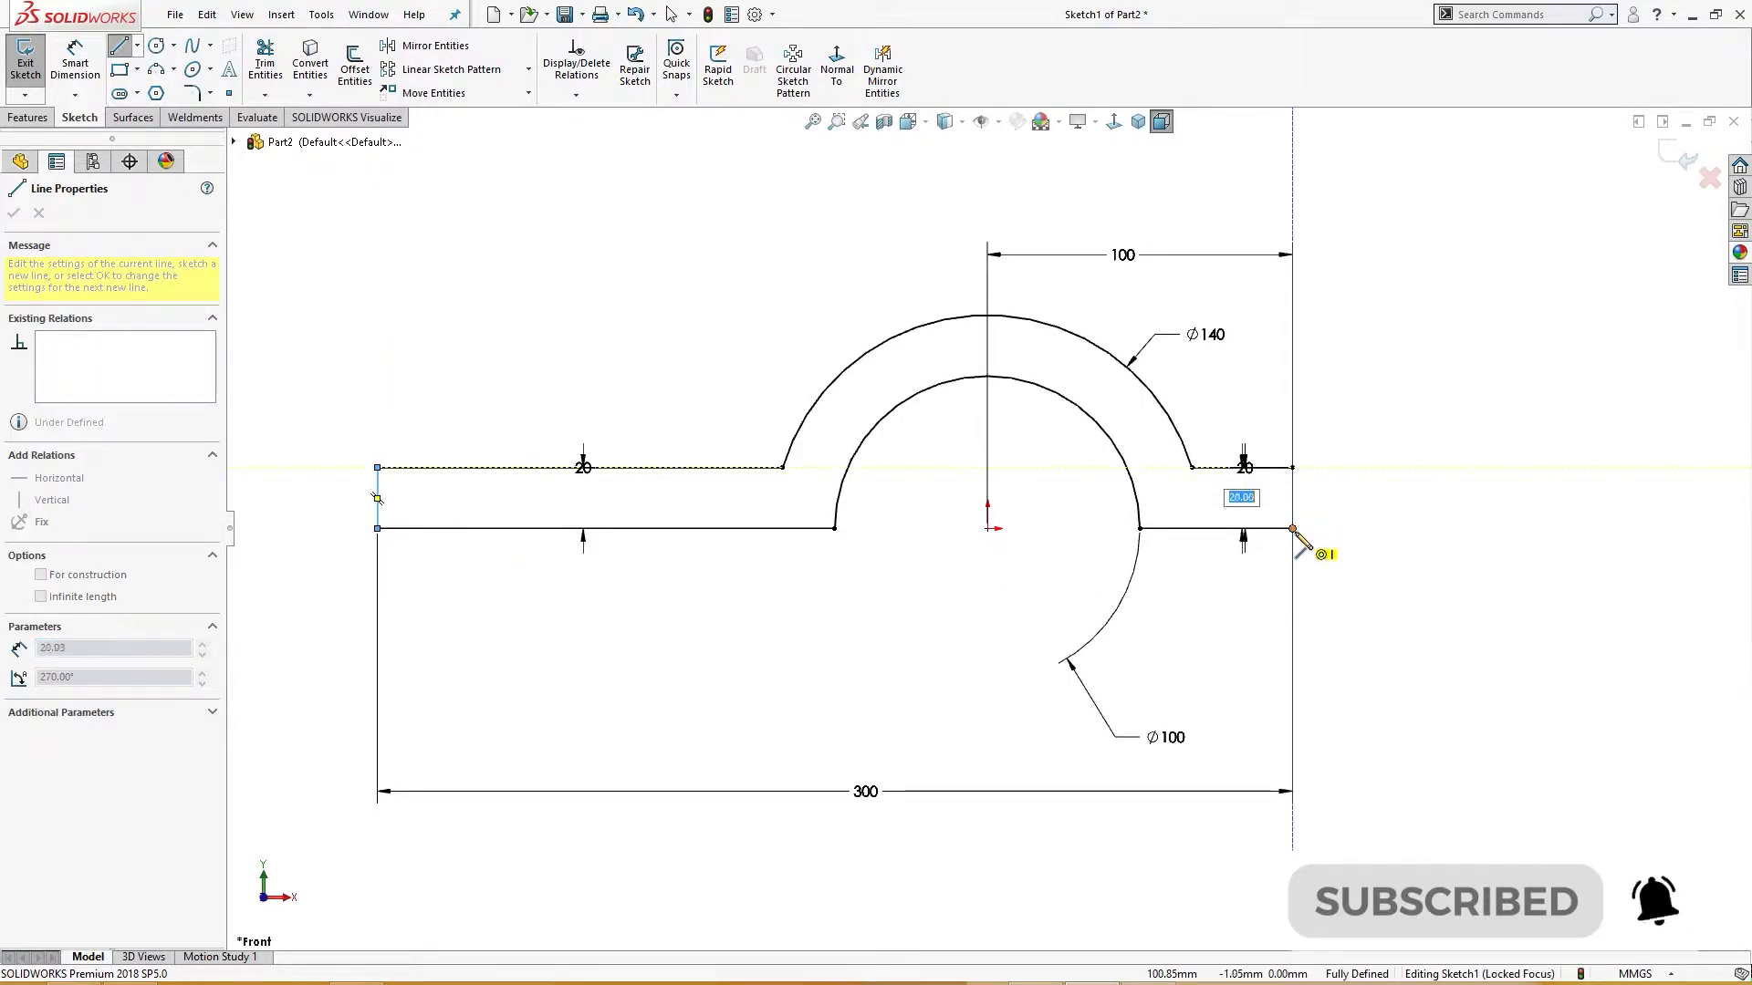
pyautogui.click(1291, 528)
pyautogui.press('Escape')
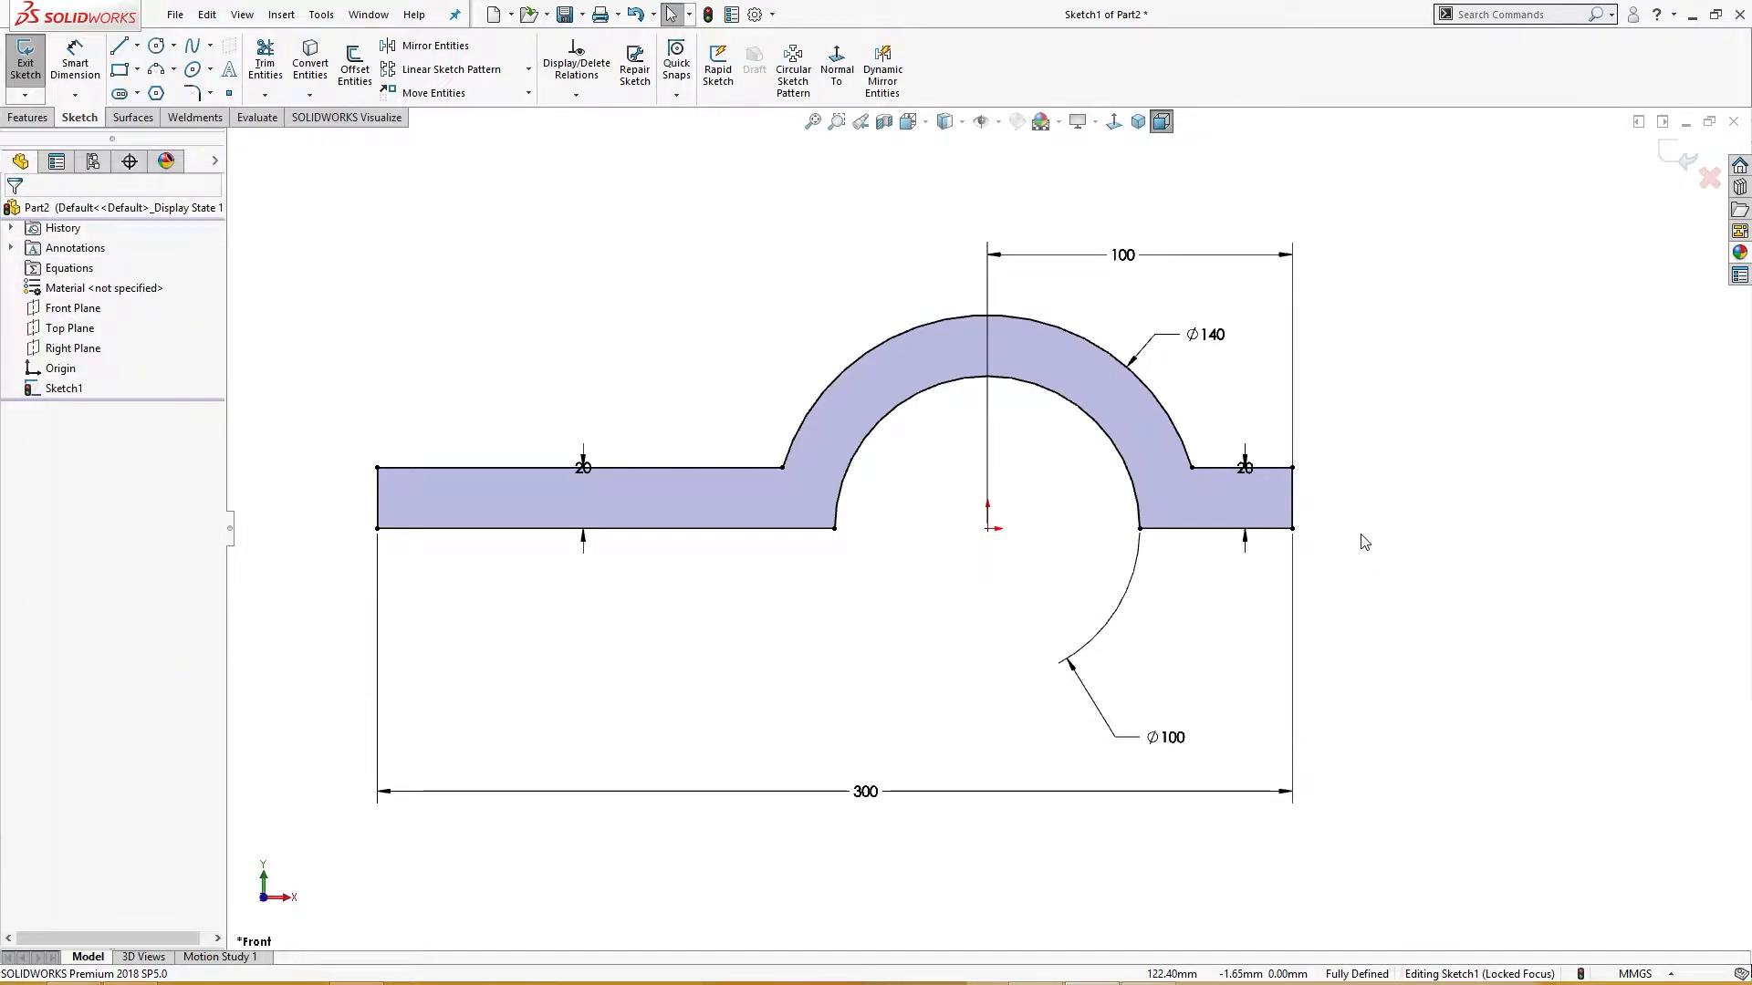
# Move the short flange's 20 mm thickness dimension outside the profile, beyond its right end.
pyautogui.click(1249, 485)
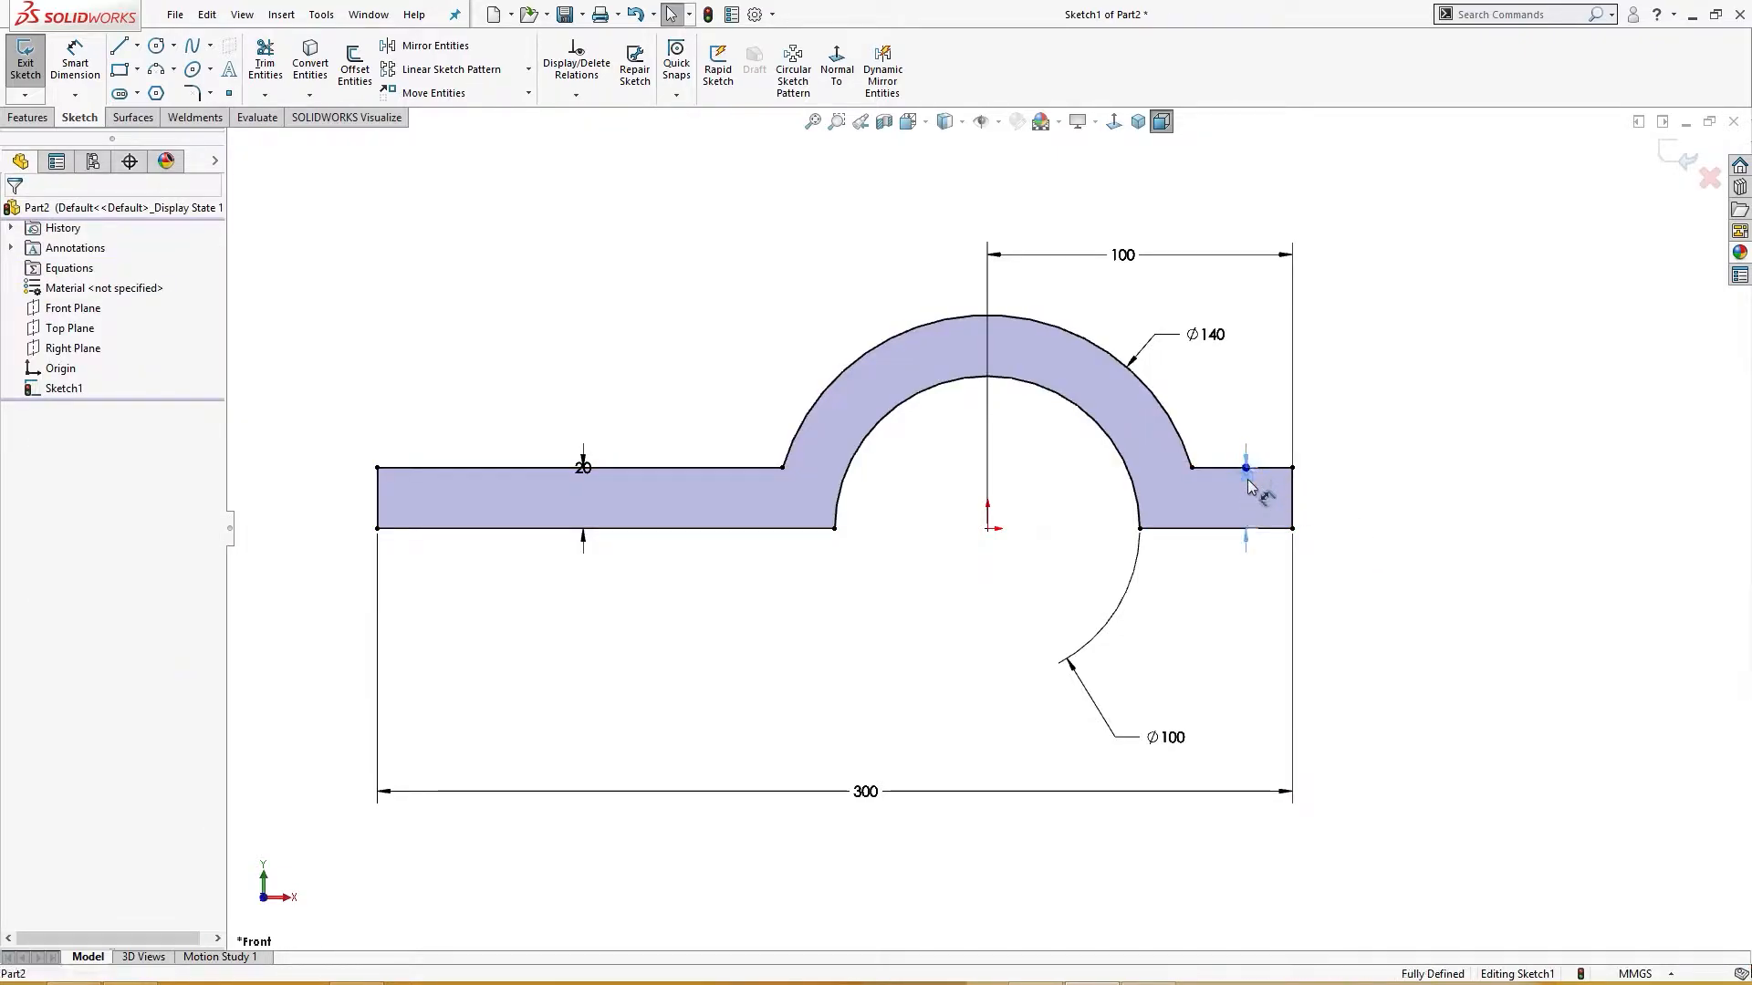
pyautogui.click(1335, 517)
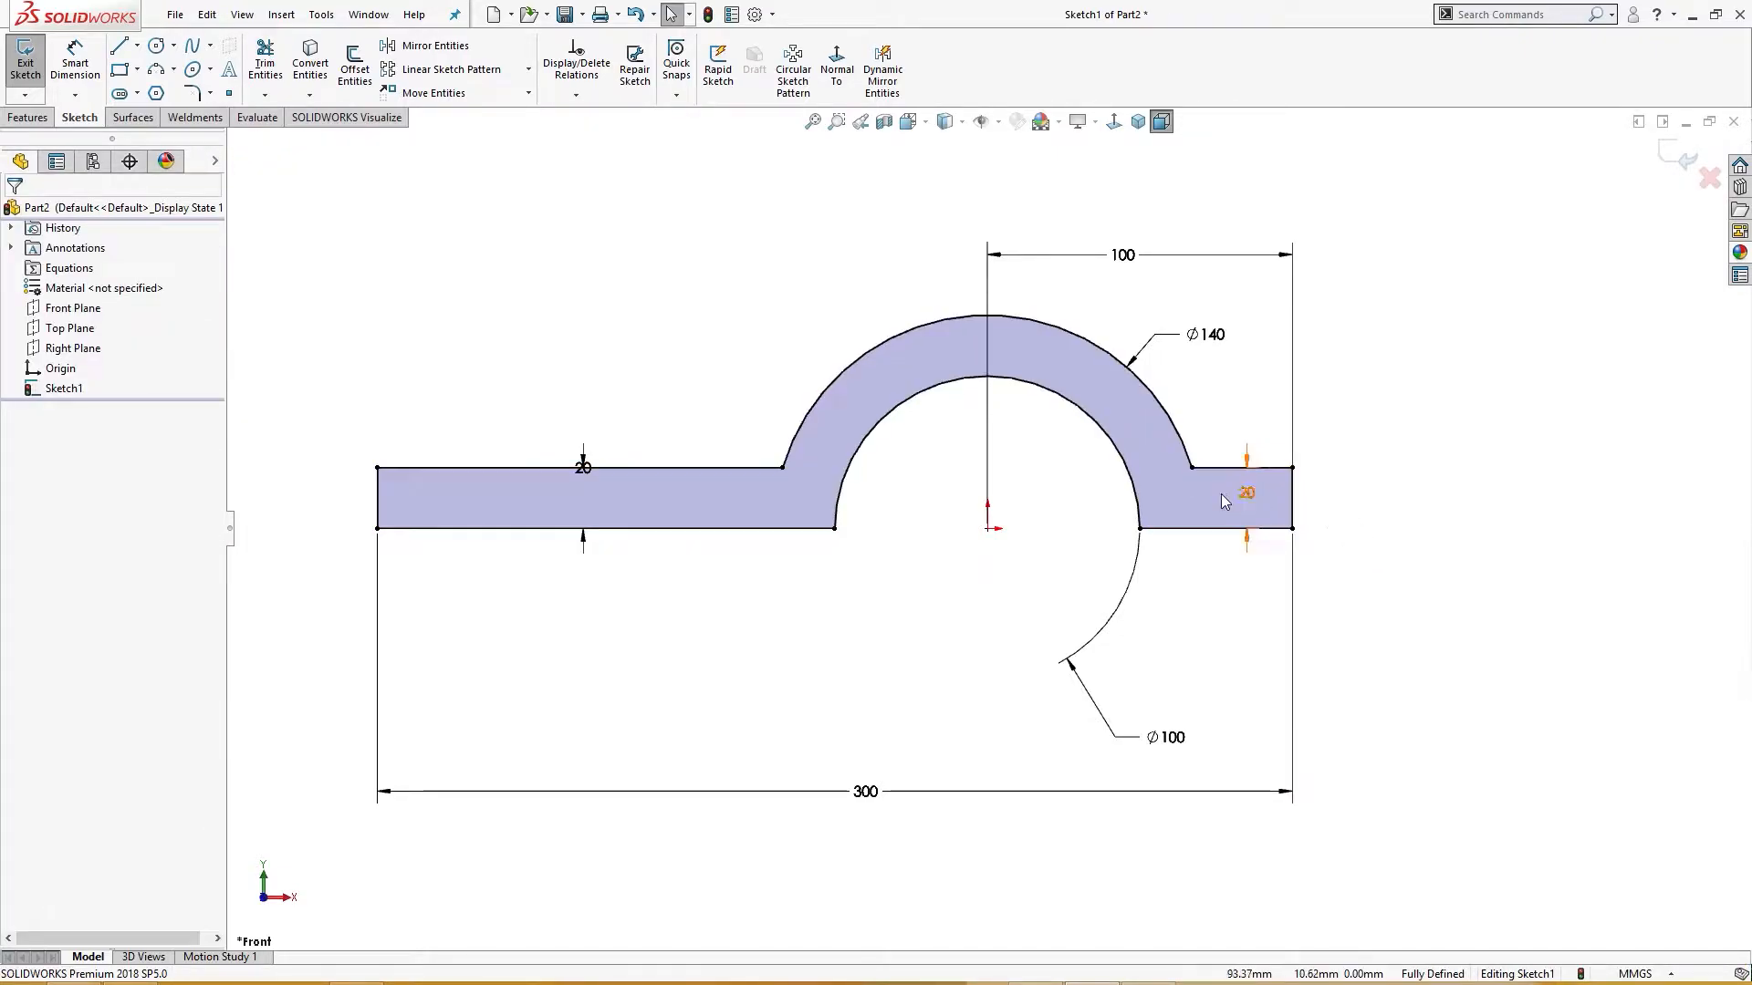
pyautogui.moveTo(1247, 497); pyautogui.dragTo(1341, 498)
# Display the inner arc's diameter dimension as a radius and place its text below the arc centre.
pyautogui.moveTo(1191, 744); pyautogui.dragTo(1069, 474)
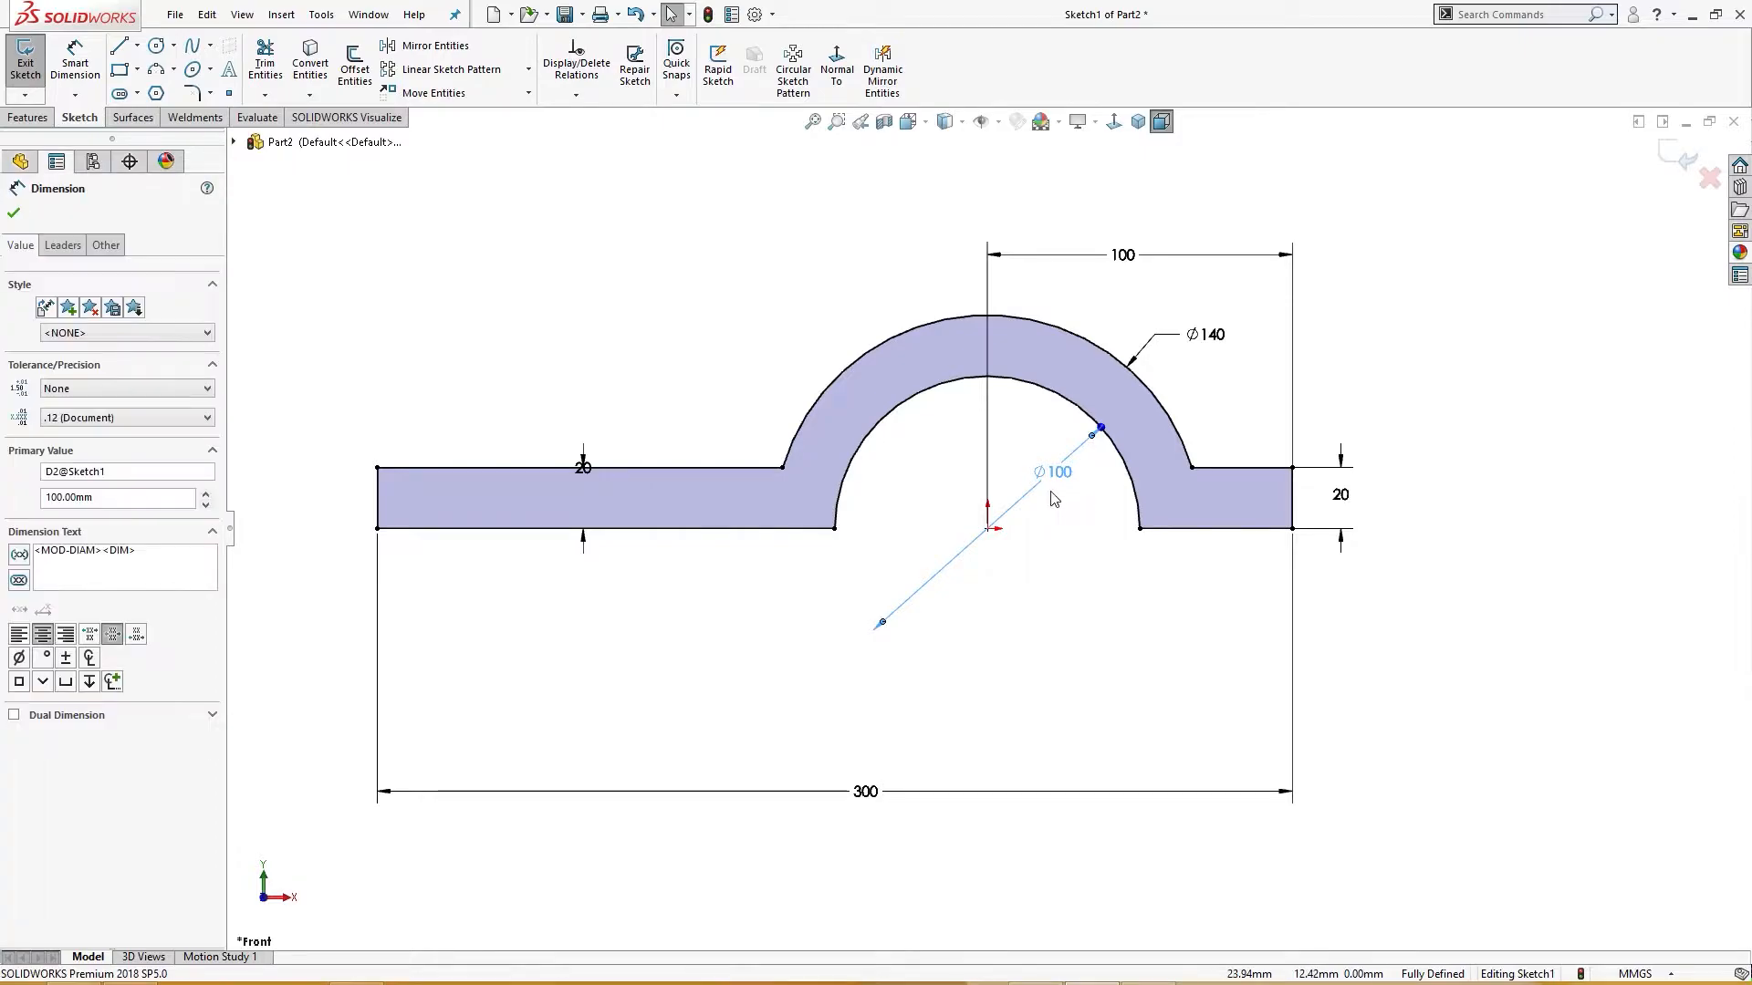
pyautogui.click(62, 245)
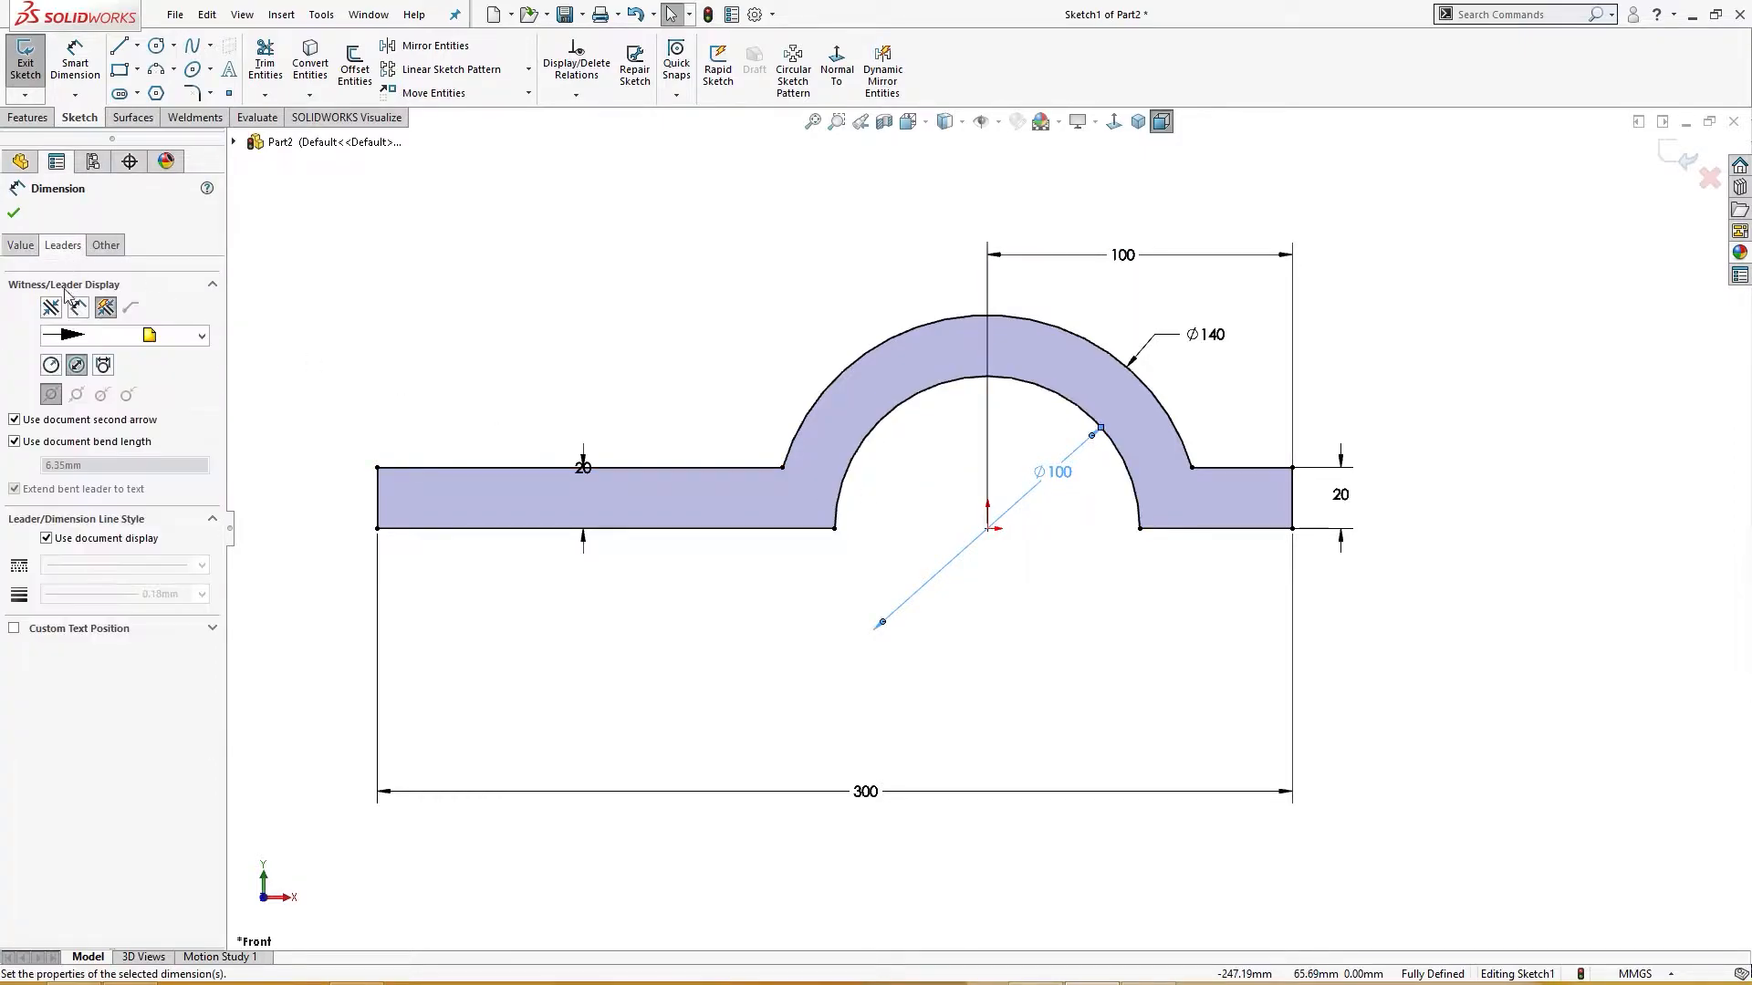
pyautogui.click(52, 365)
pyautogui.moveTo(1052, 472); pyautogui.dragTo(1068, 580)
pyautogui.click(1203, 668)
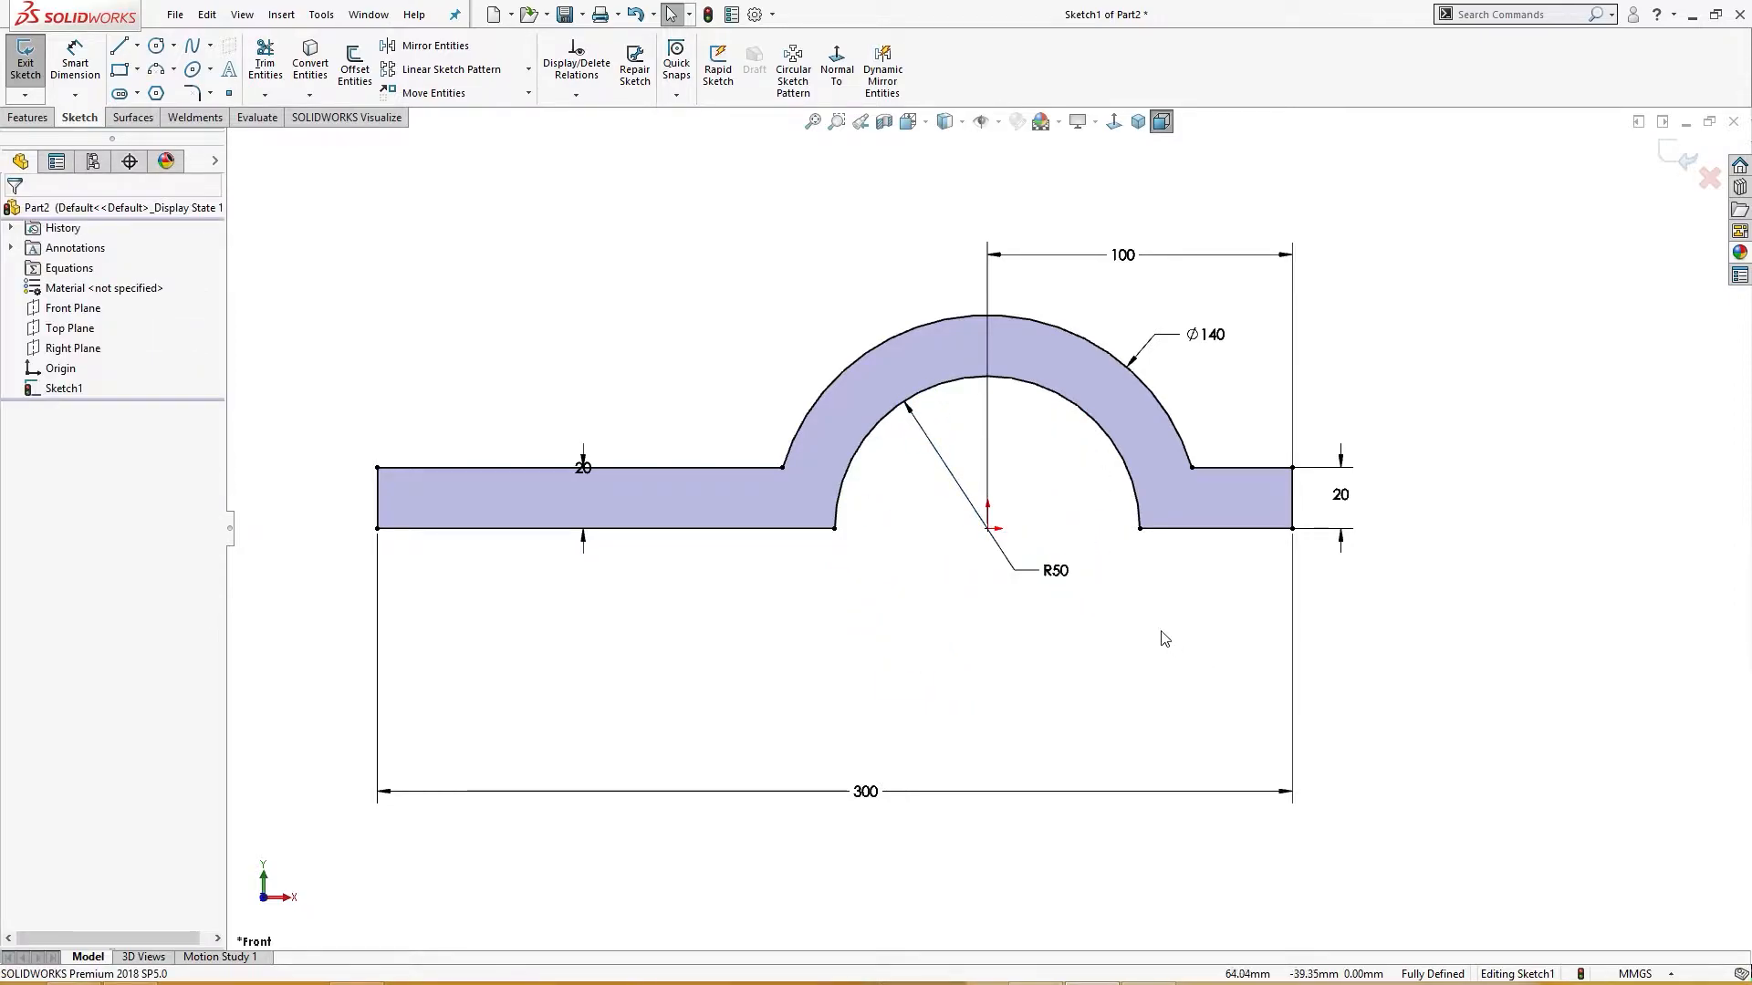
# Move the inner arc's radius dimension outside the profile, above the left side of the outer arc.
pyautogui.doubleClick(1206, 335)
pyautogui.click(1102, 585)
pyautogui.moveTo(1067, 578); pyautogui.dragTo(826, 312)
pyautogui.click(919, 475)
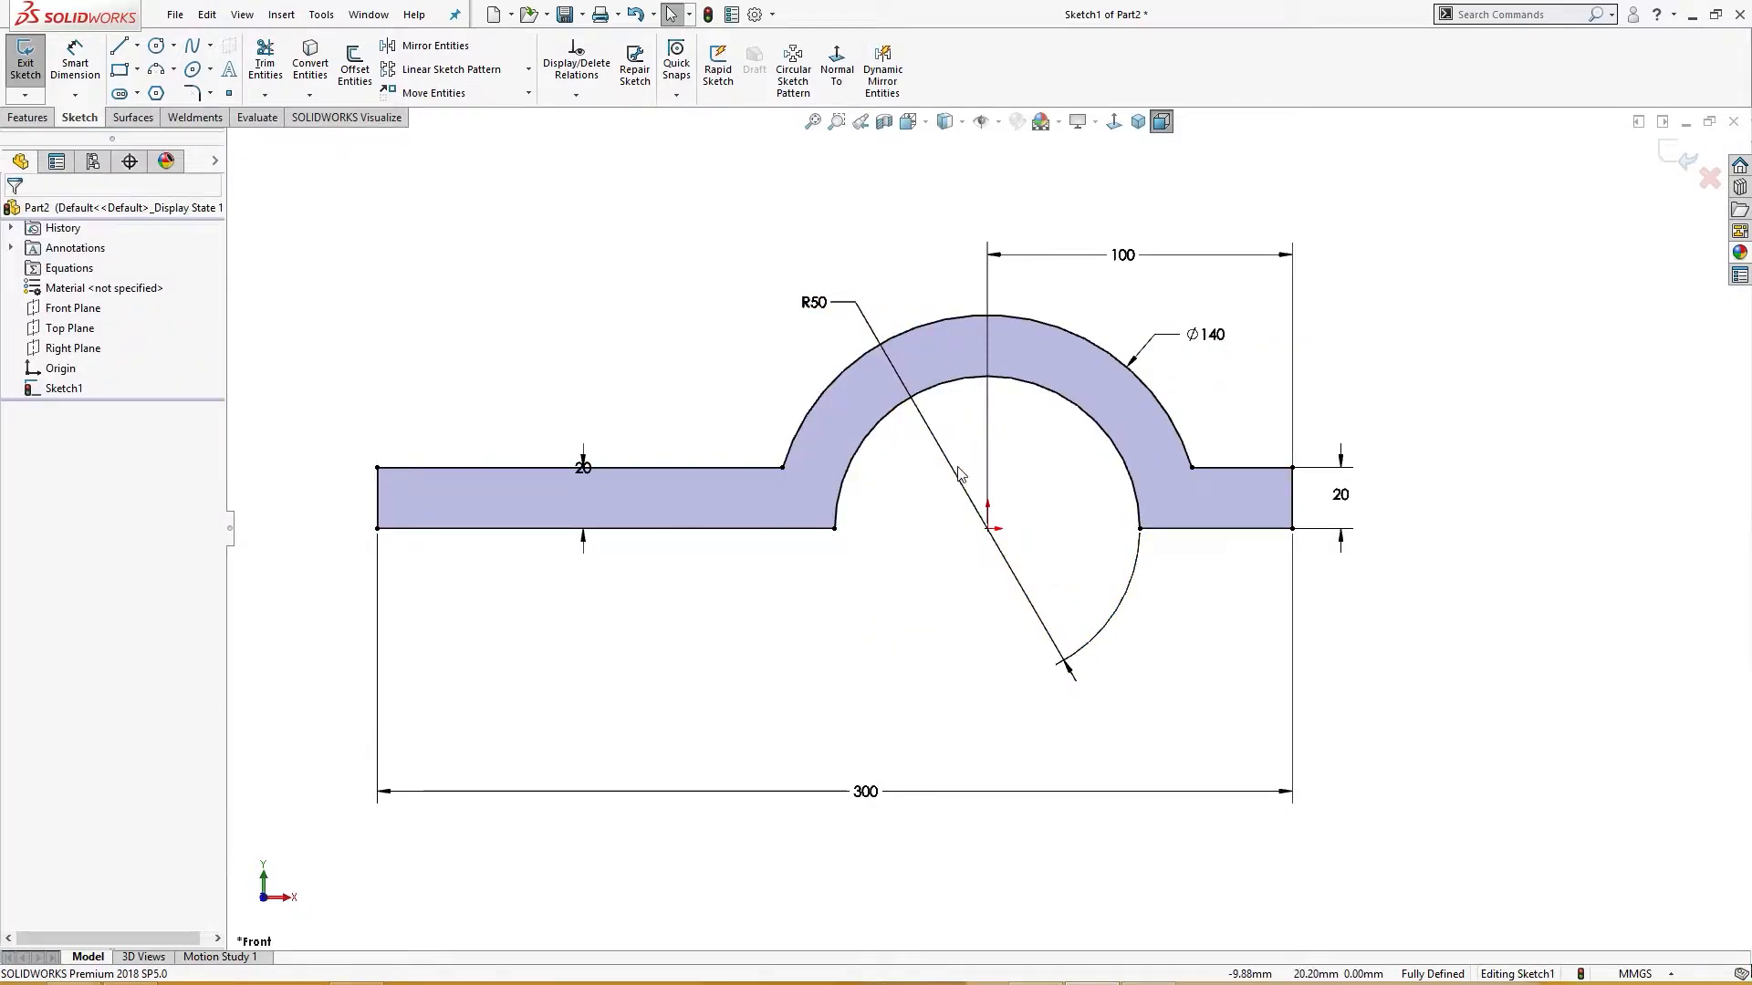
pyautogui.click(955, 475)
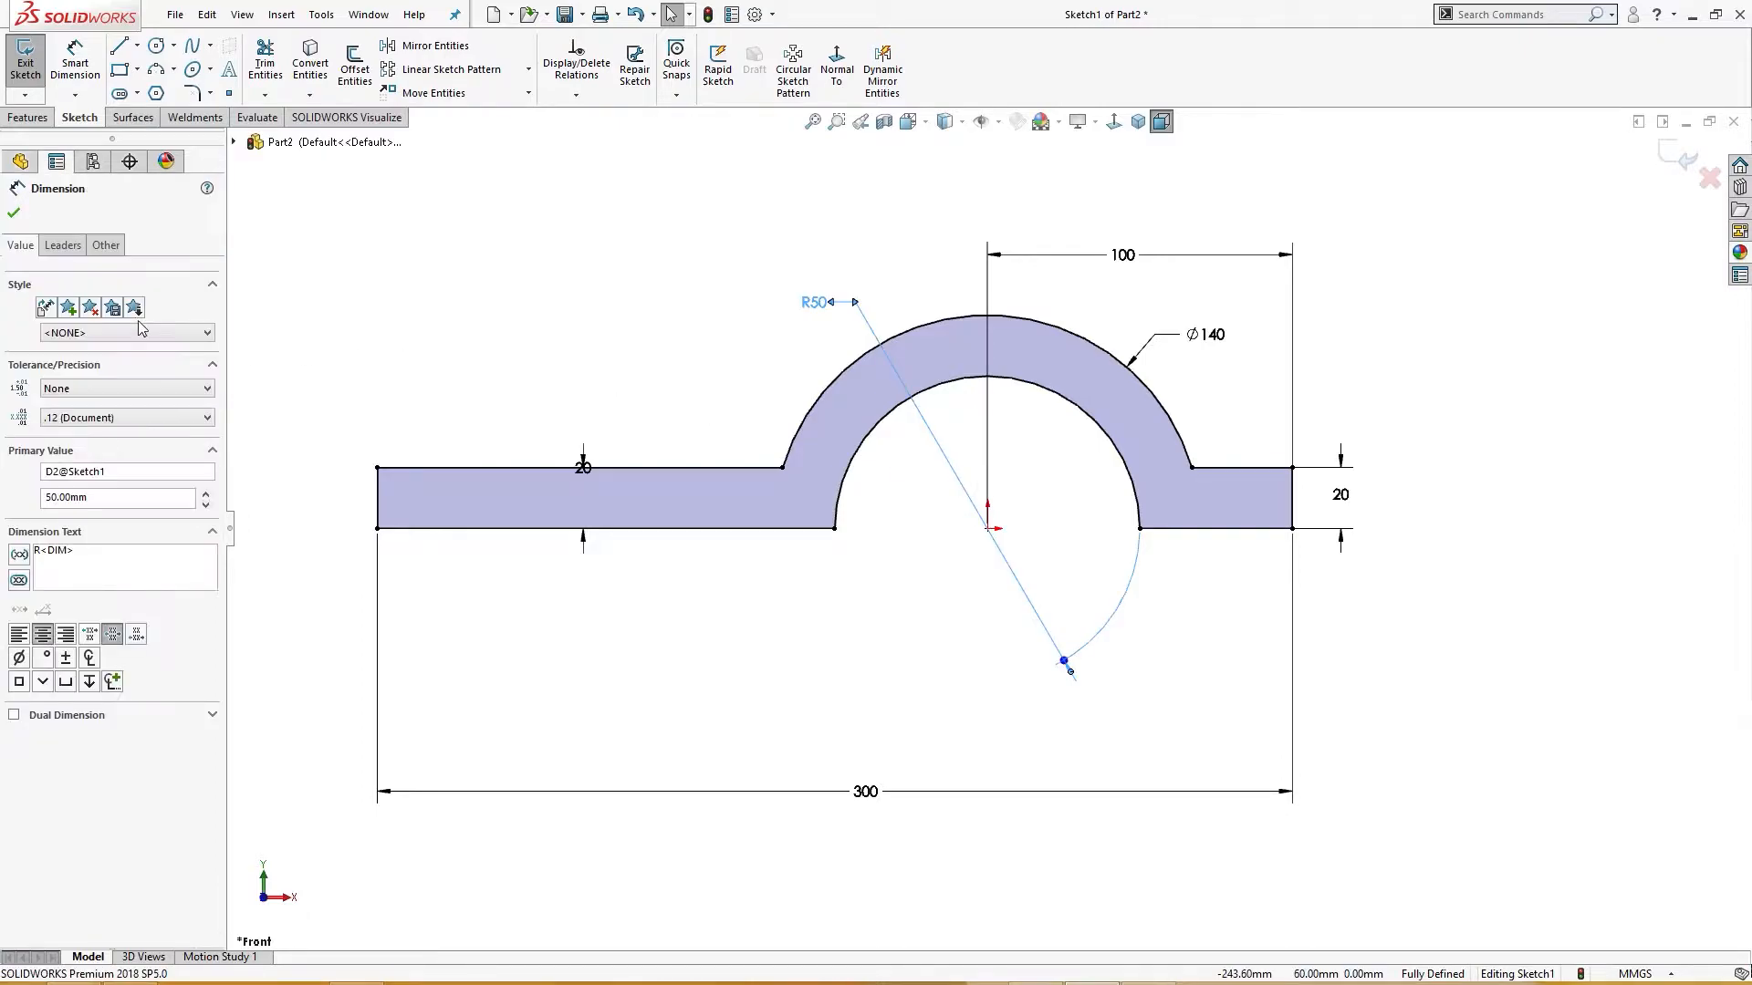
pyautogui.click(63, 244)
pyautogui.click(387, 356)
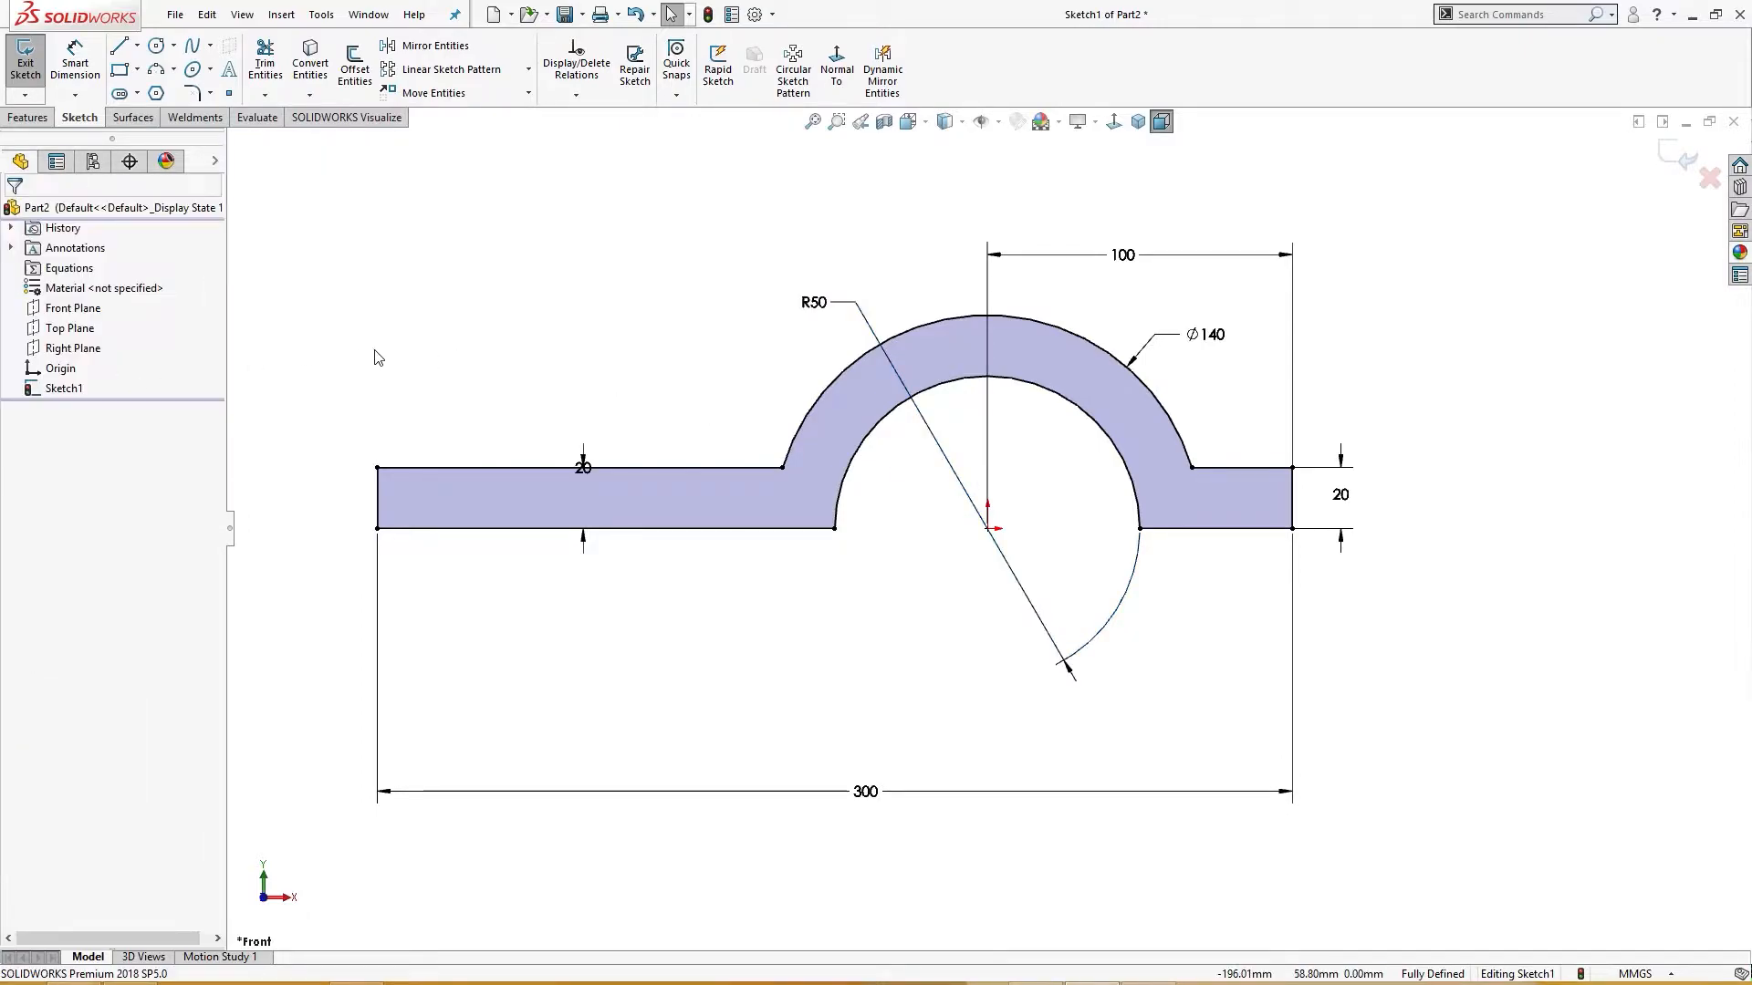
# Try other leader displays on the inner arc's dimension, including foreshortened, and return it as a radius above the outer arc's left side.
pyautogui.click(862, 315)
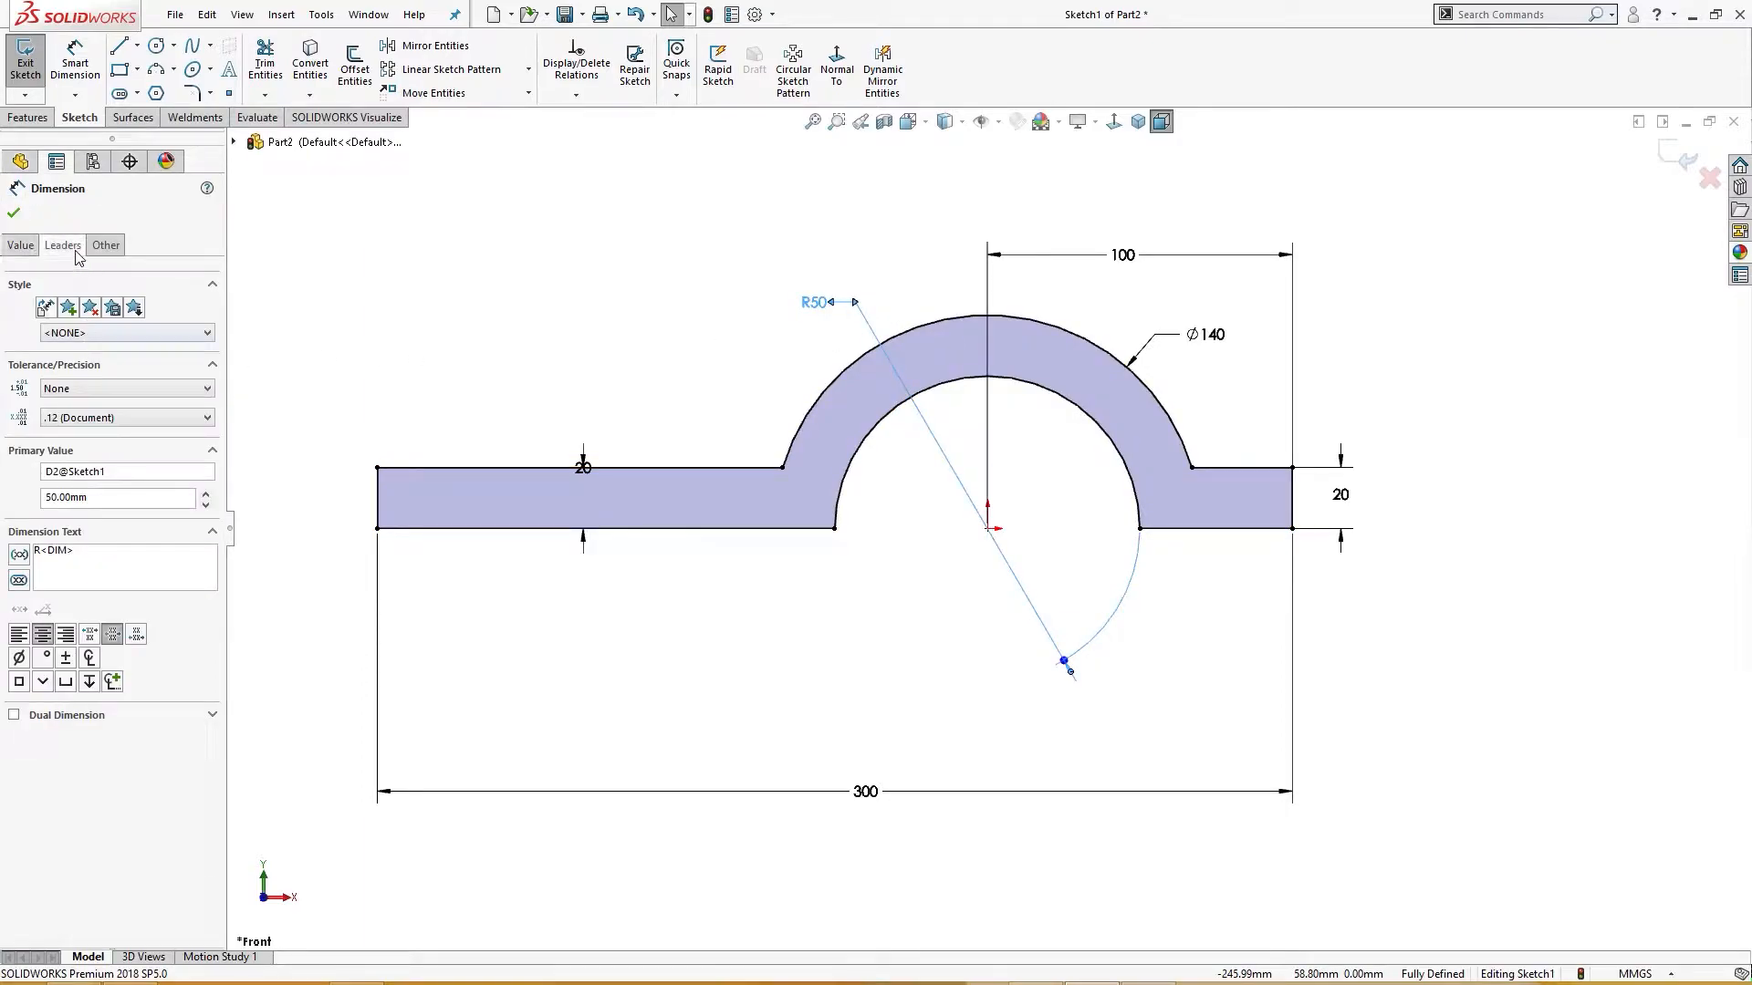
pyautogui.click(63, 244)
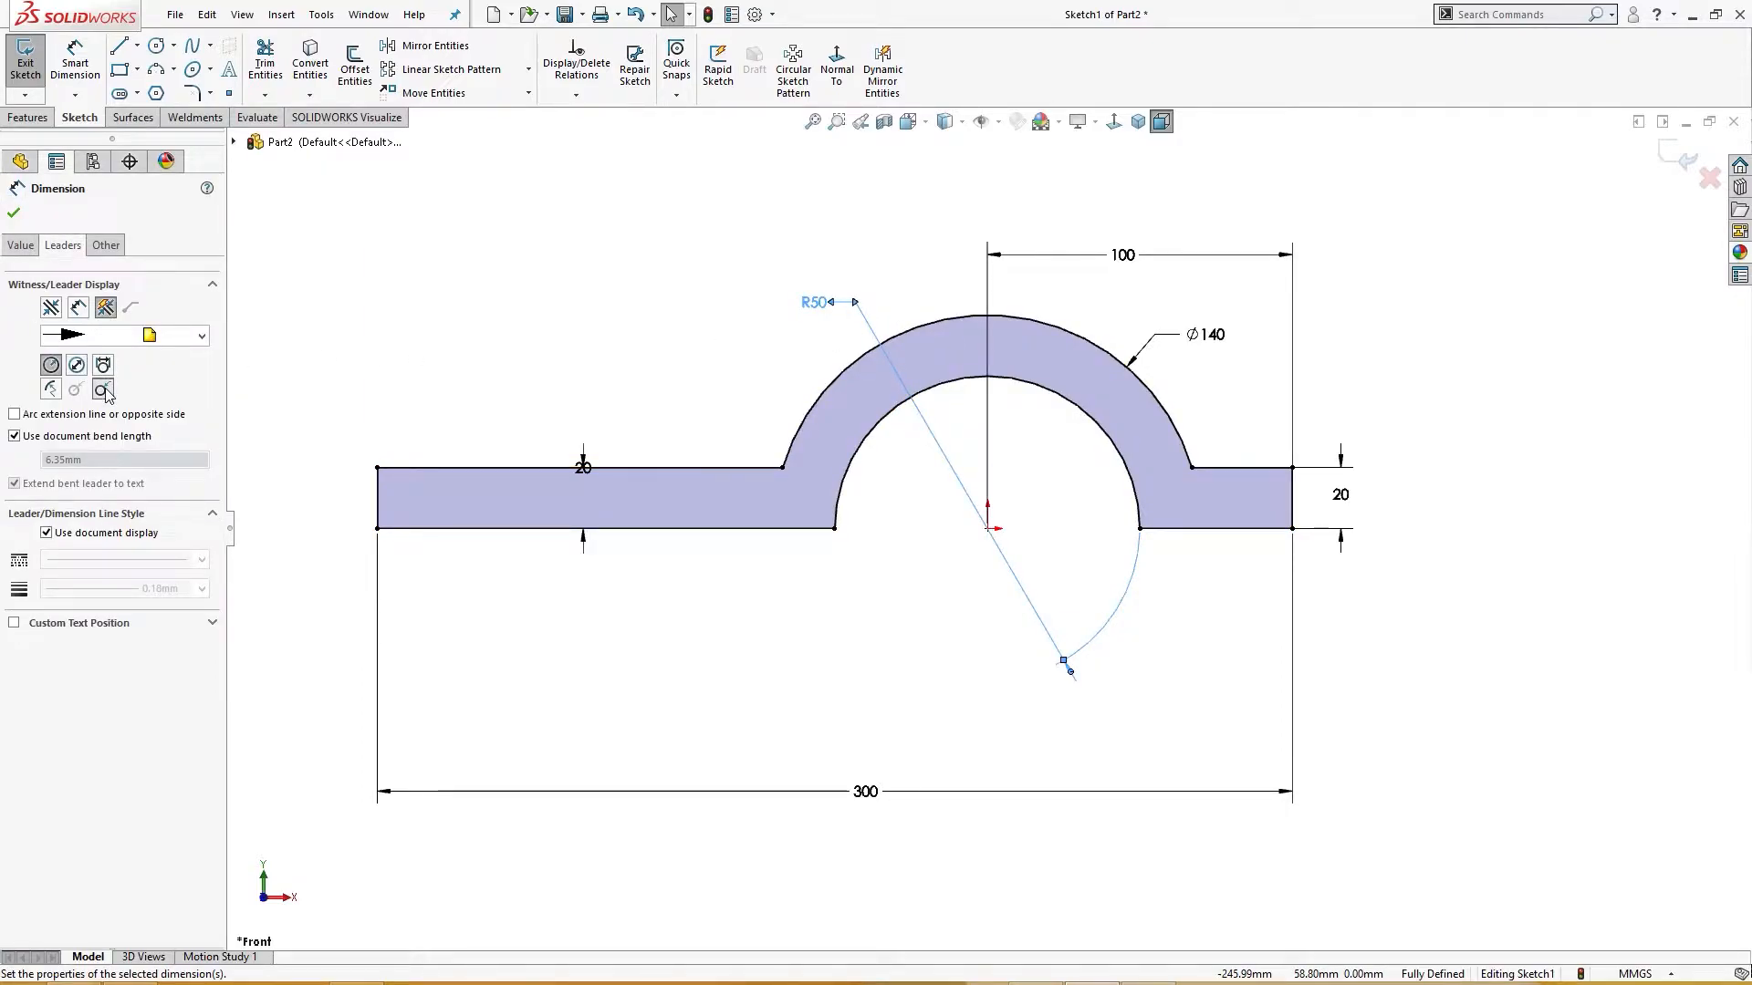
pyautogui.click(52, 388)
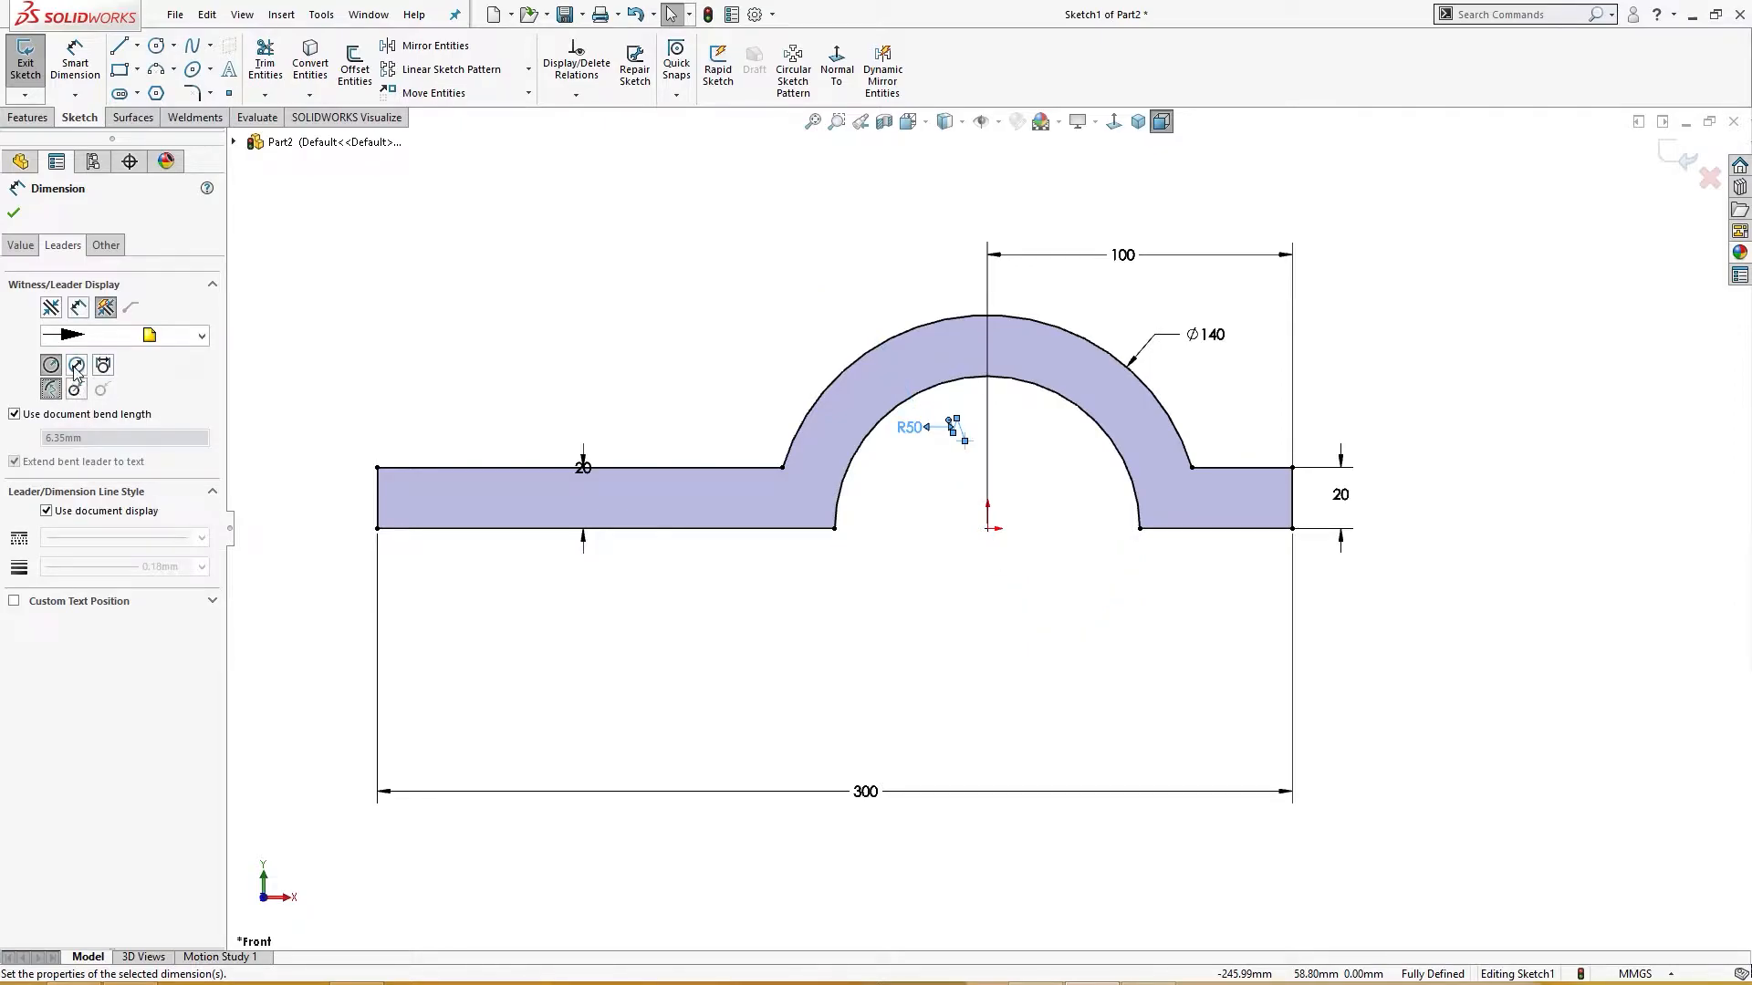
pyautogui.click(76, 365)
pyautogui.click(57, 365)
pyautogui.click(76, 389)
pyautogui.moveTo(910, 427); pyautogui.dragTo(817, 296)
pyautogui.click(949, 536)
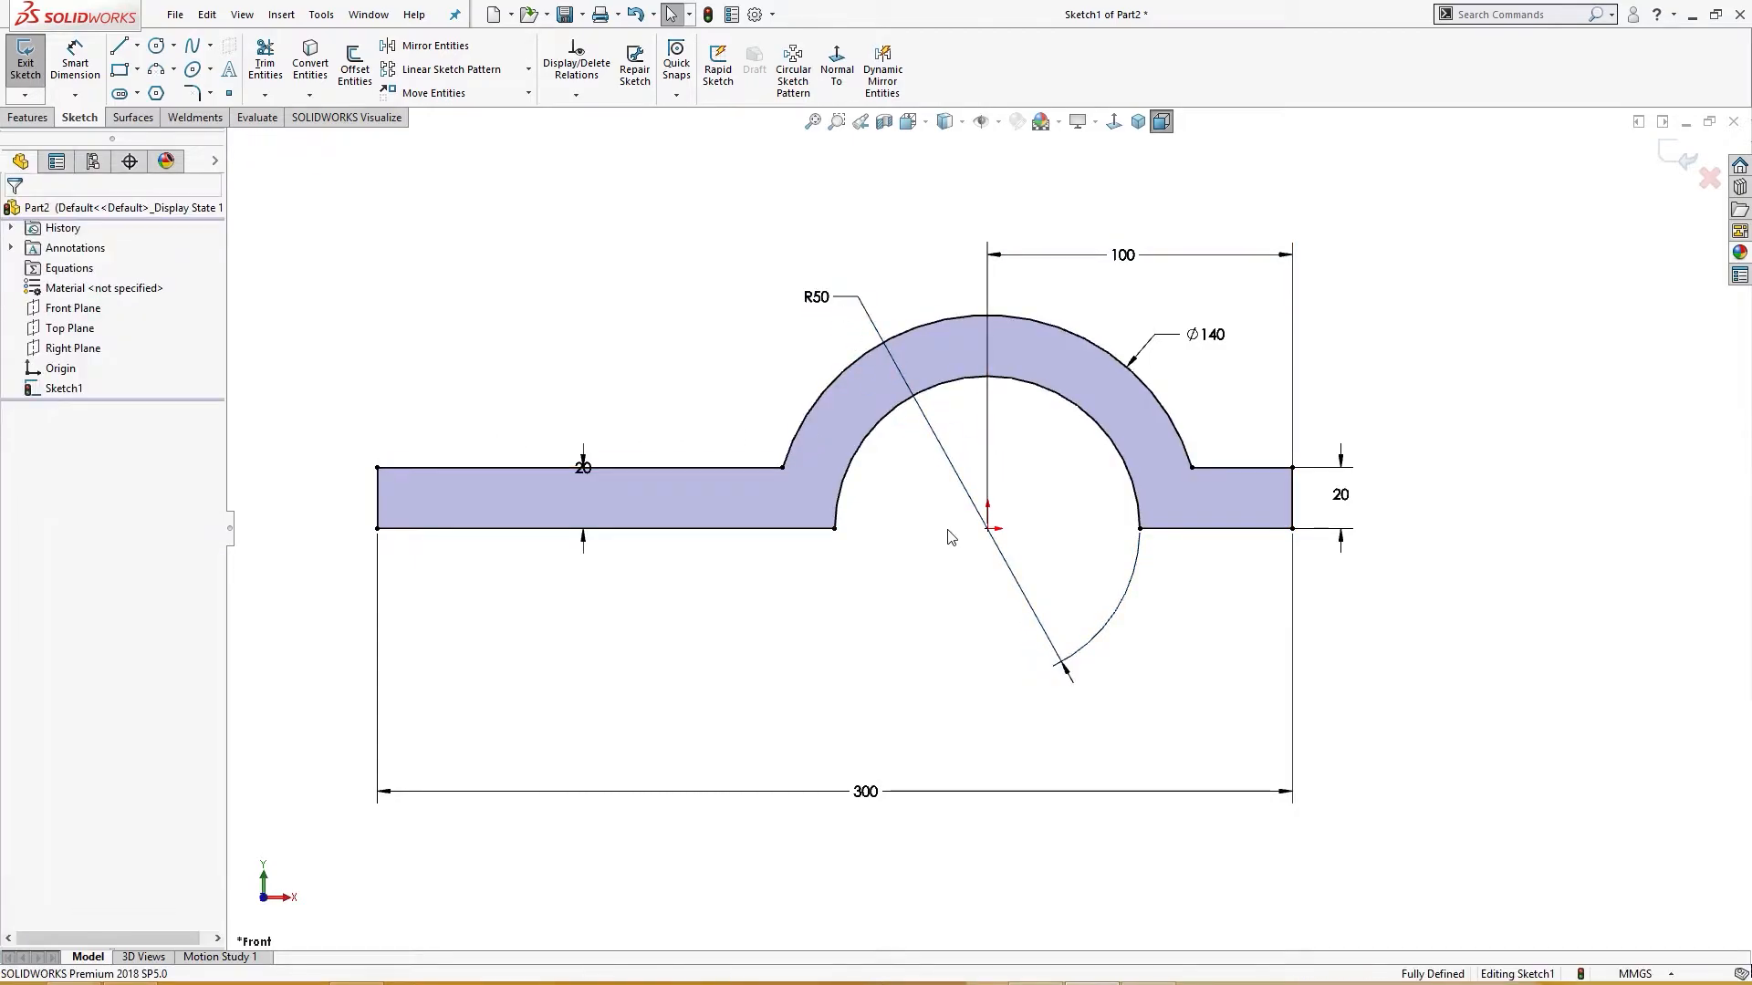
# Raise the outer arc's diameter dimension slightly and move the long flange's 20 mm dimension beyond the profile's left end.
pyautogui.moveTo(1216, 345); pyautogui.dragTo(1217, 326)
pyautogui.click(1216, 363)
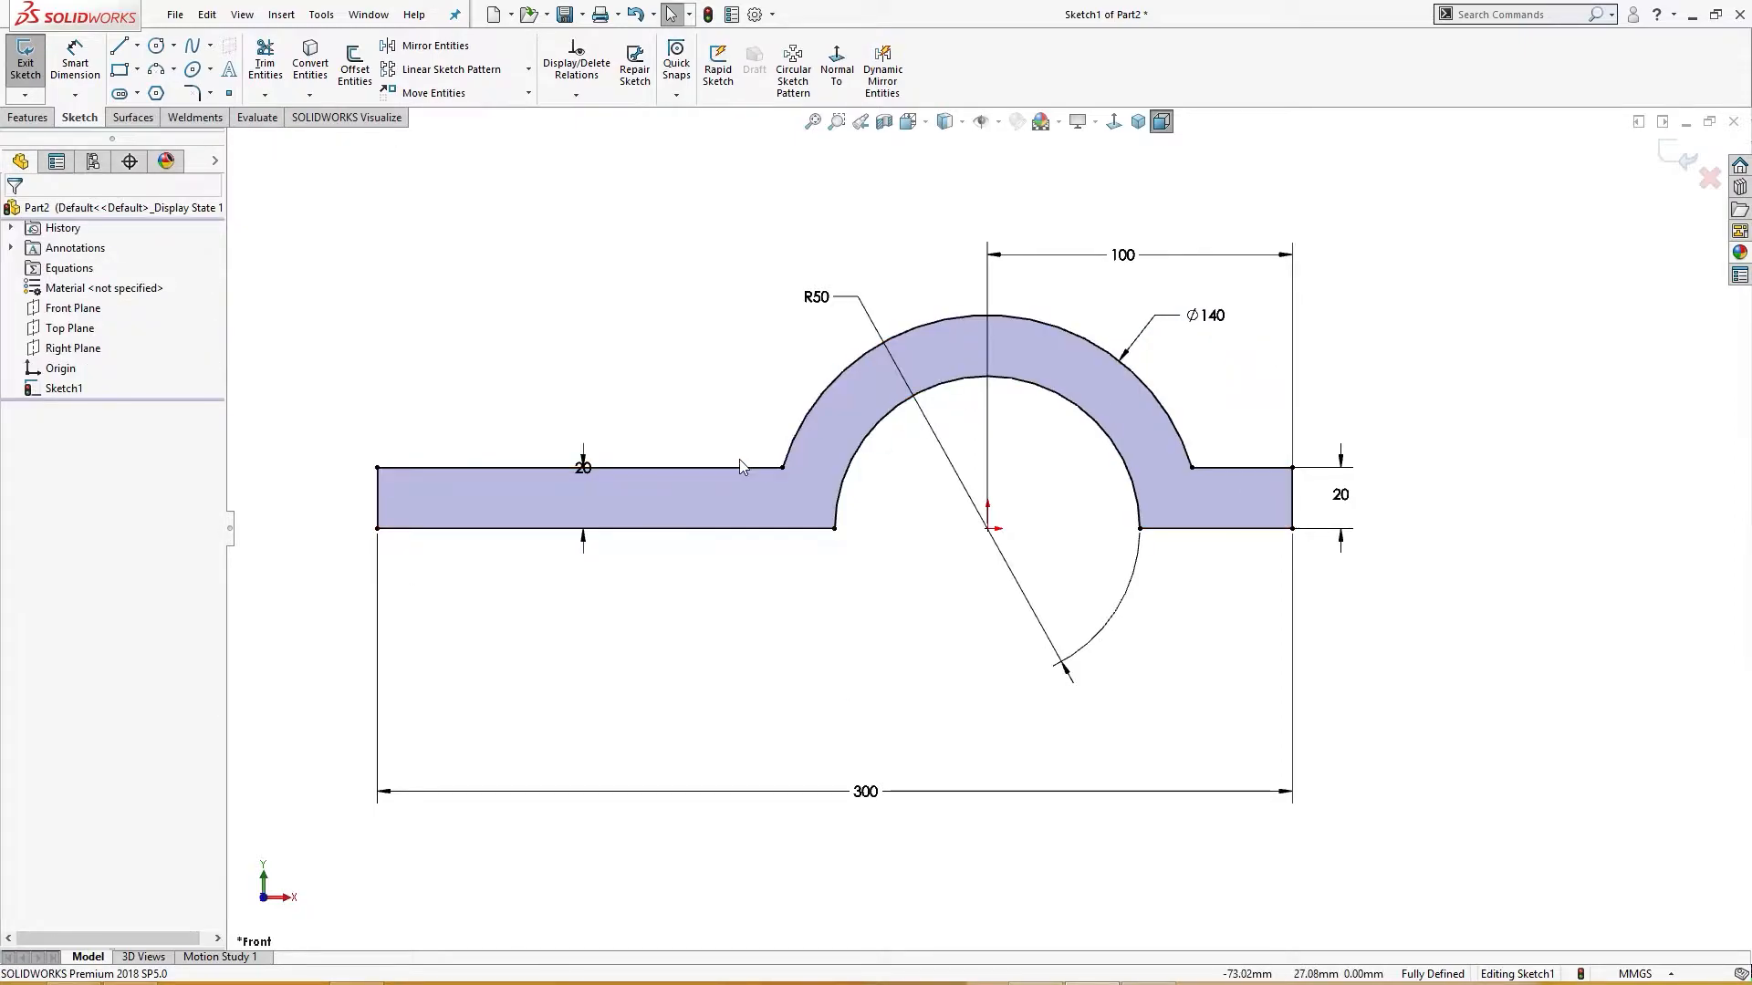
pyautogui.moveTo(583, 467); pyautogui.dragTo(338, 508)
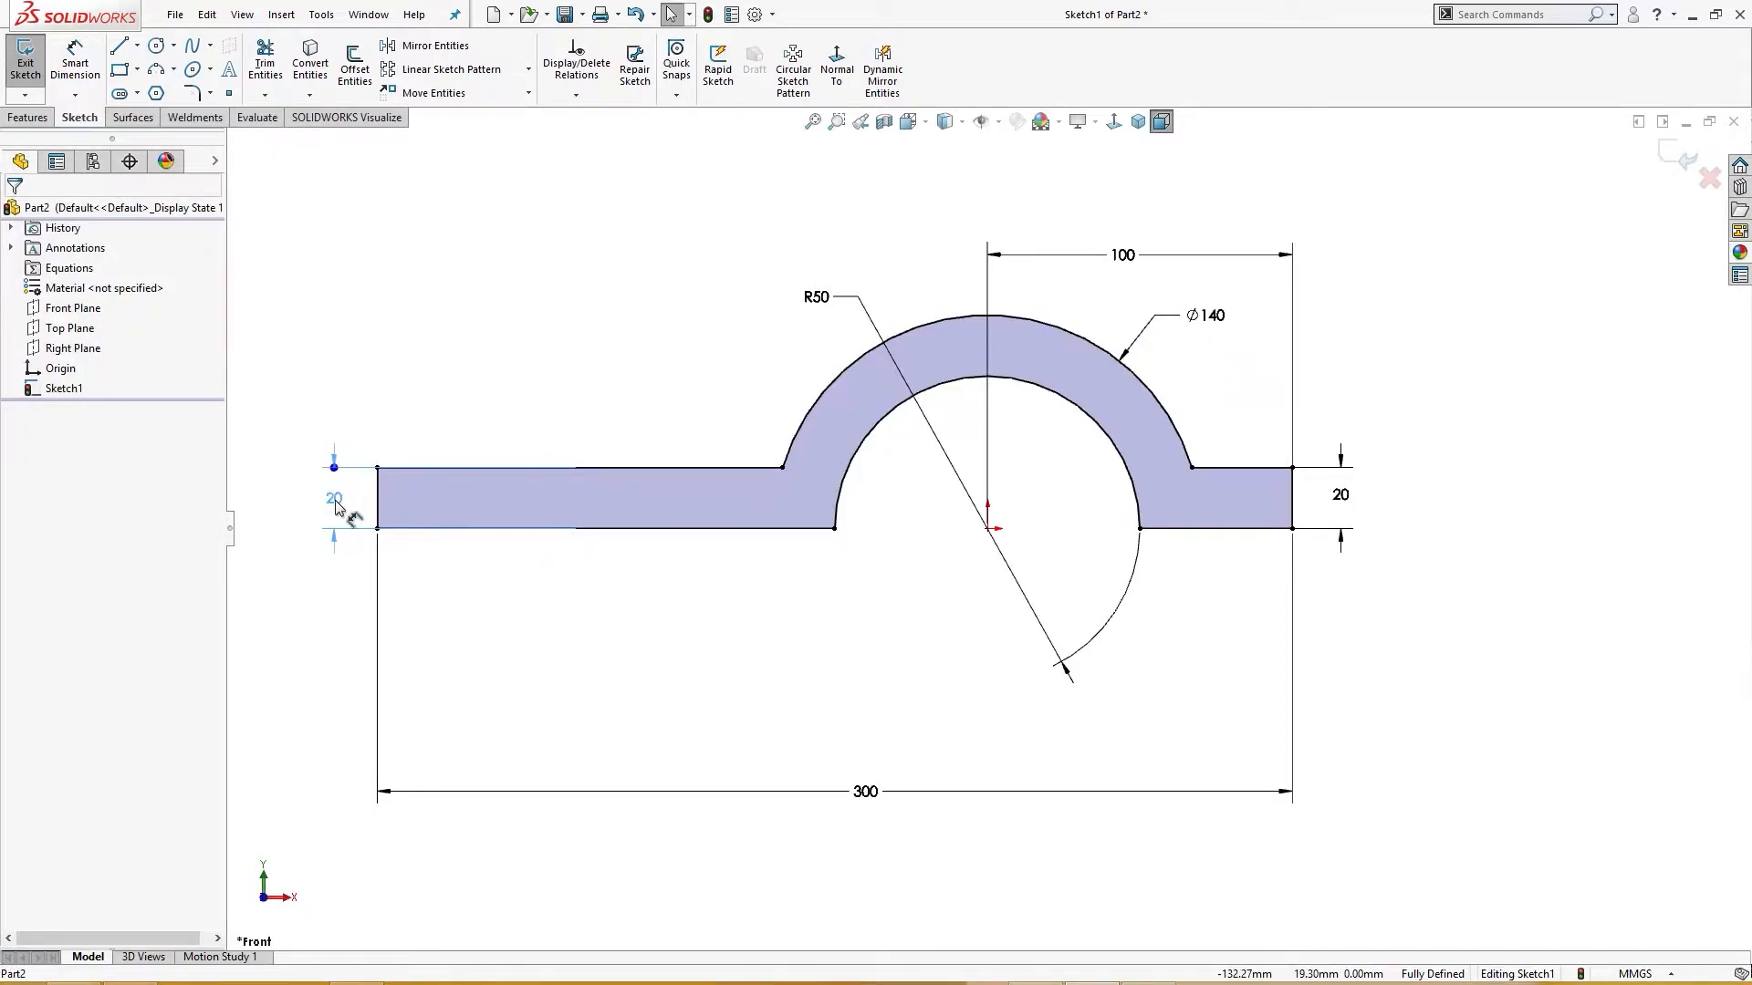
pyautogui.click(491, 402)
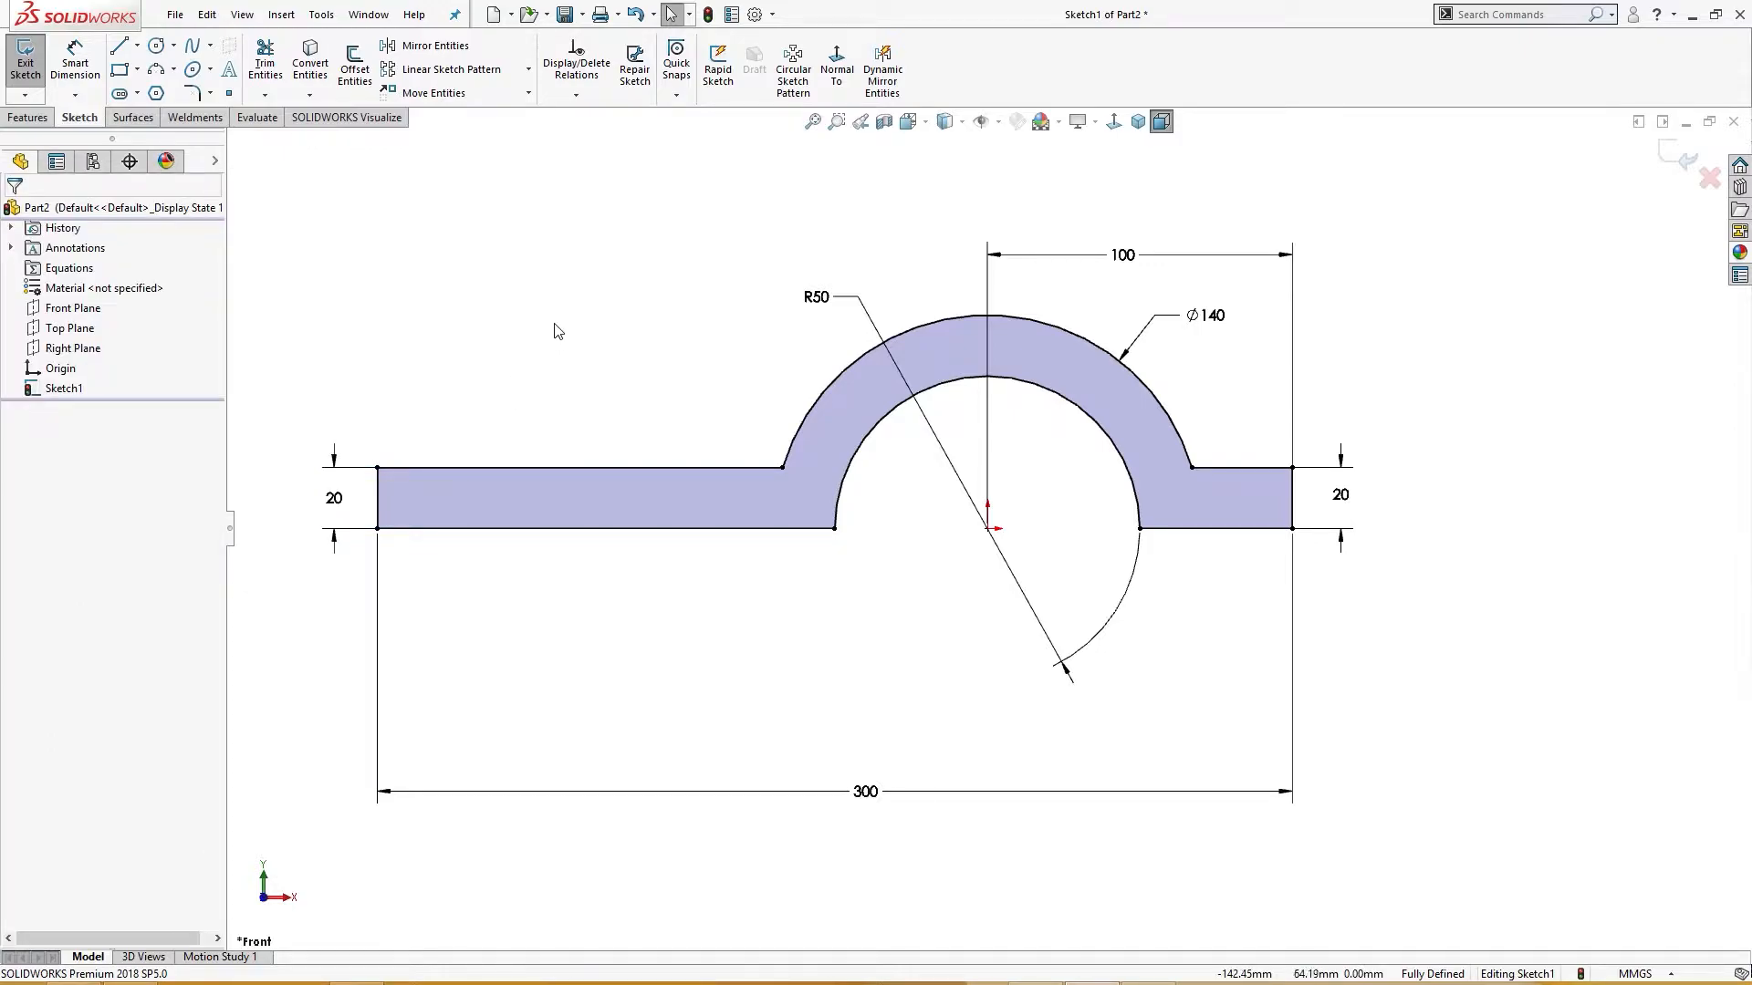
# Extrude the closed profile 120 mm with the Mid Plane end condition.
pyautogui.press('s')
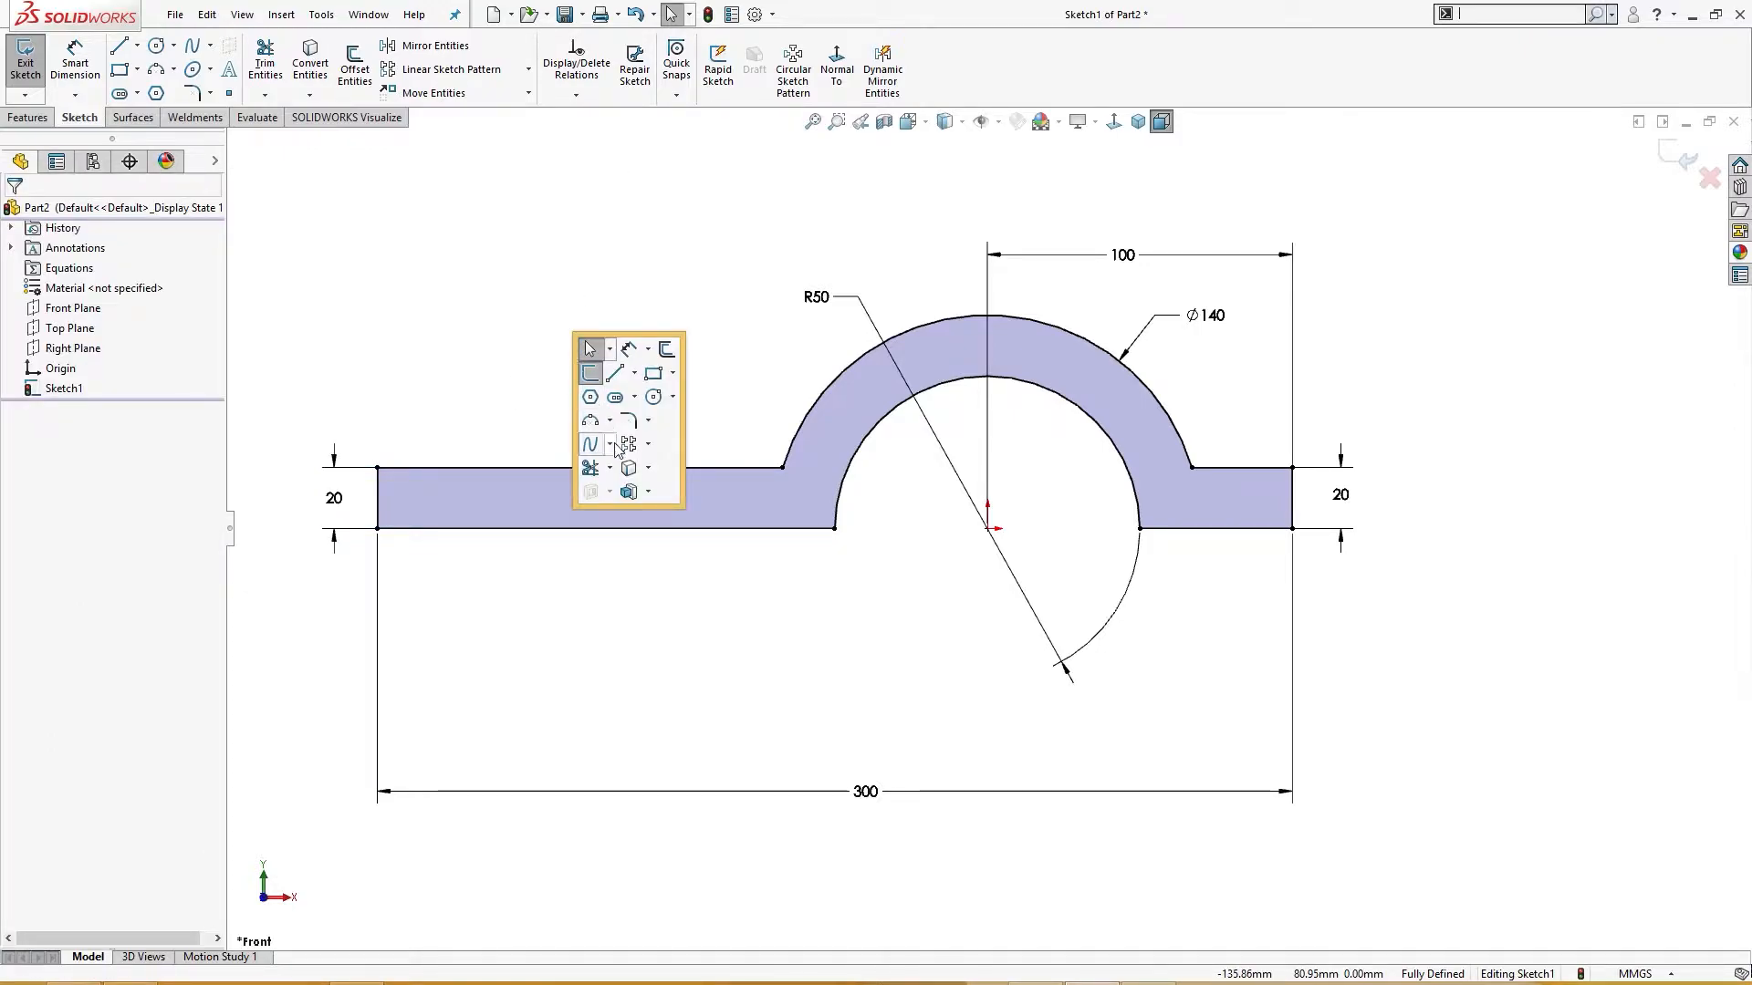
pyautogui.click(629, 492)
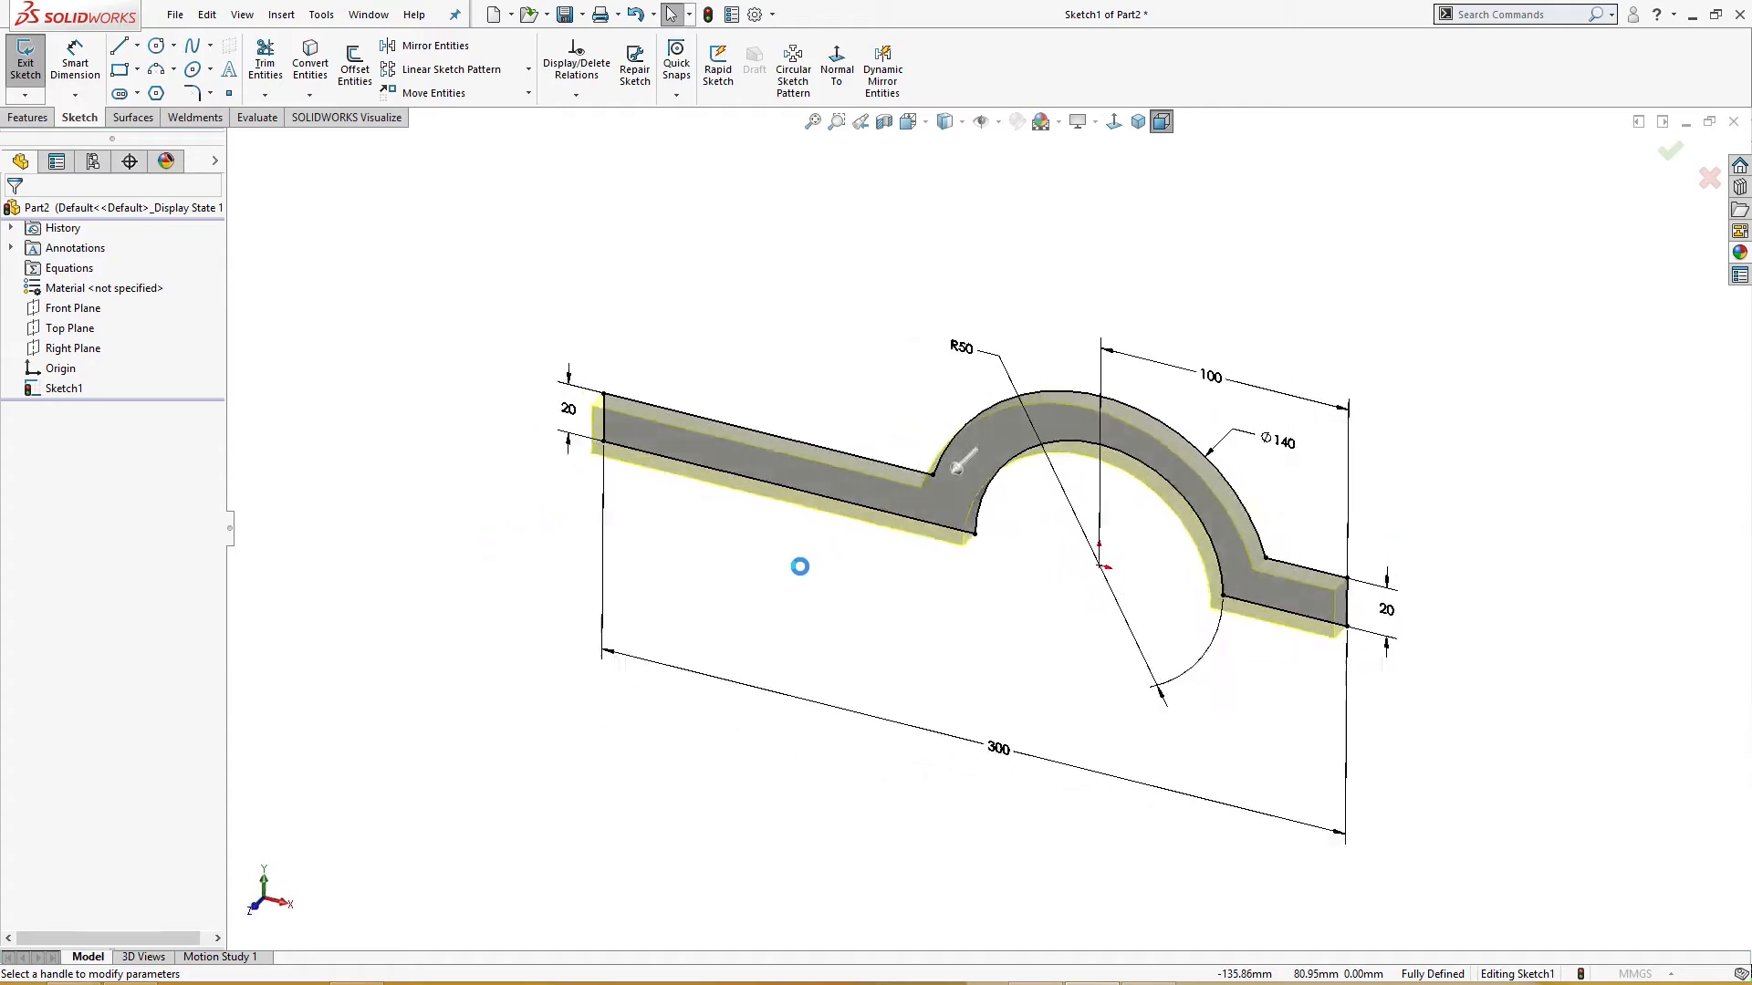
pyautogui.write('120')
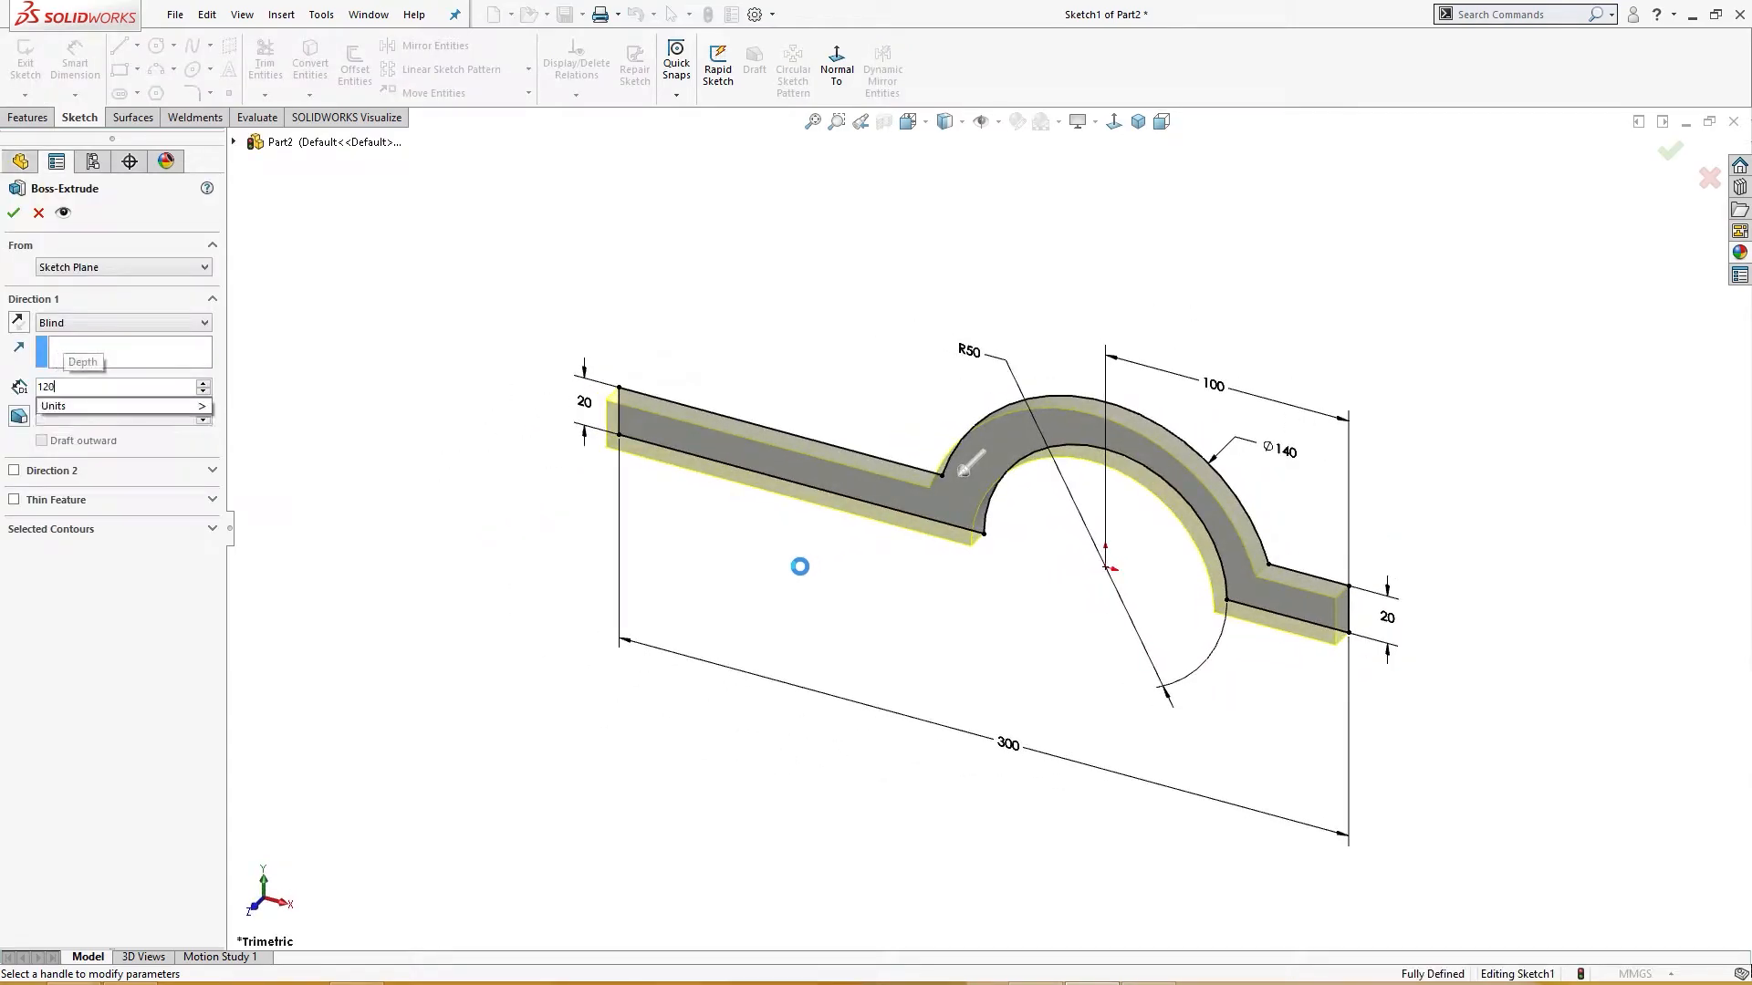
pyautogui.press('Return')
pyautogui.click(141, 323)
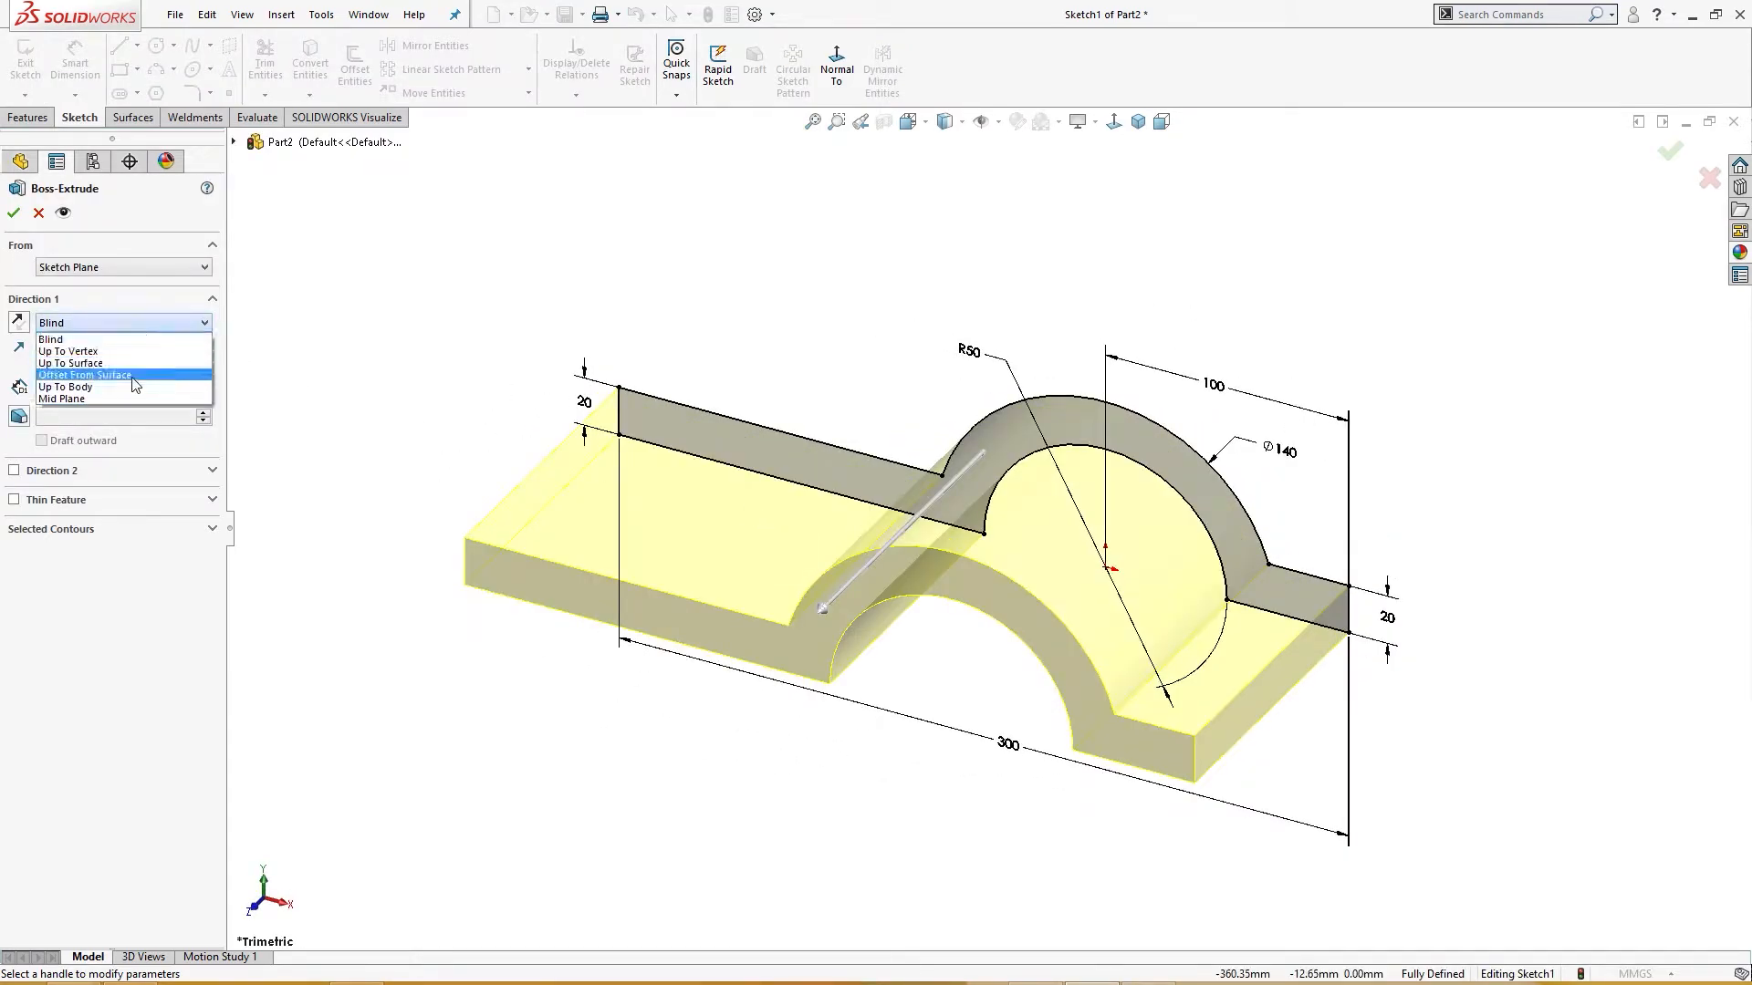
pyautogui.click(129, 396)
pyautogui.moveTo(518, 461); pyautogui.dragTo(554, 504, button='middle')
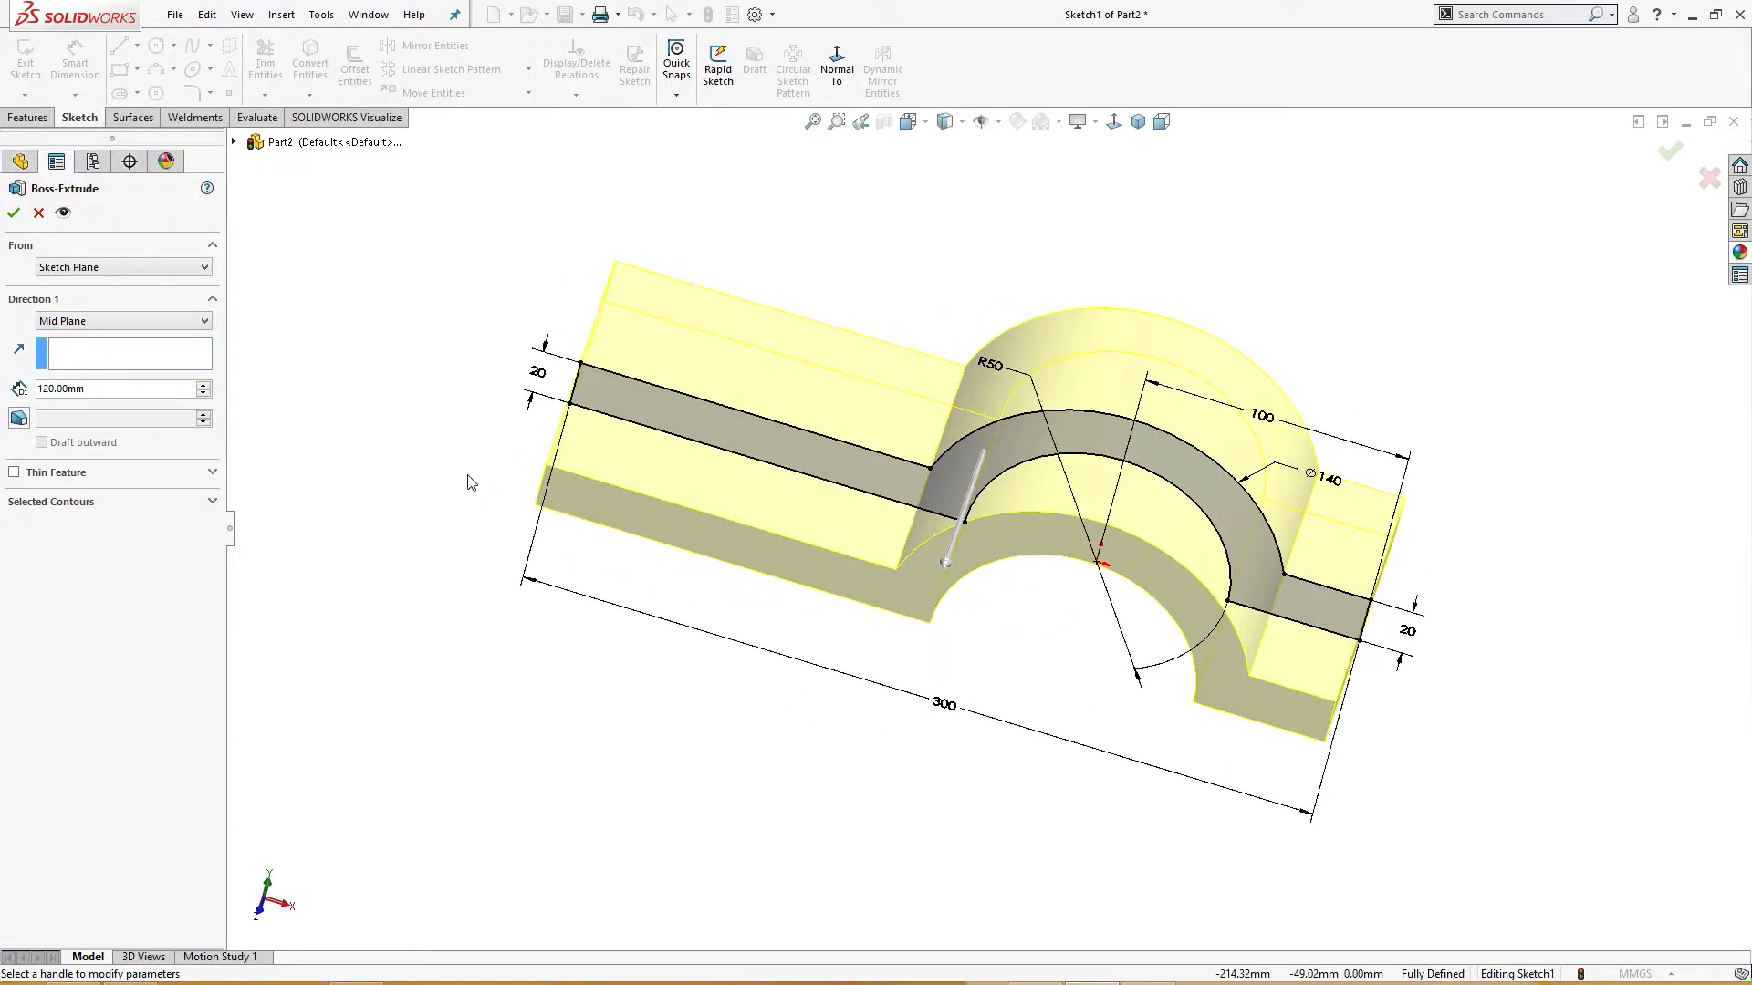
pyautogui.click(14, 215)
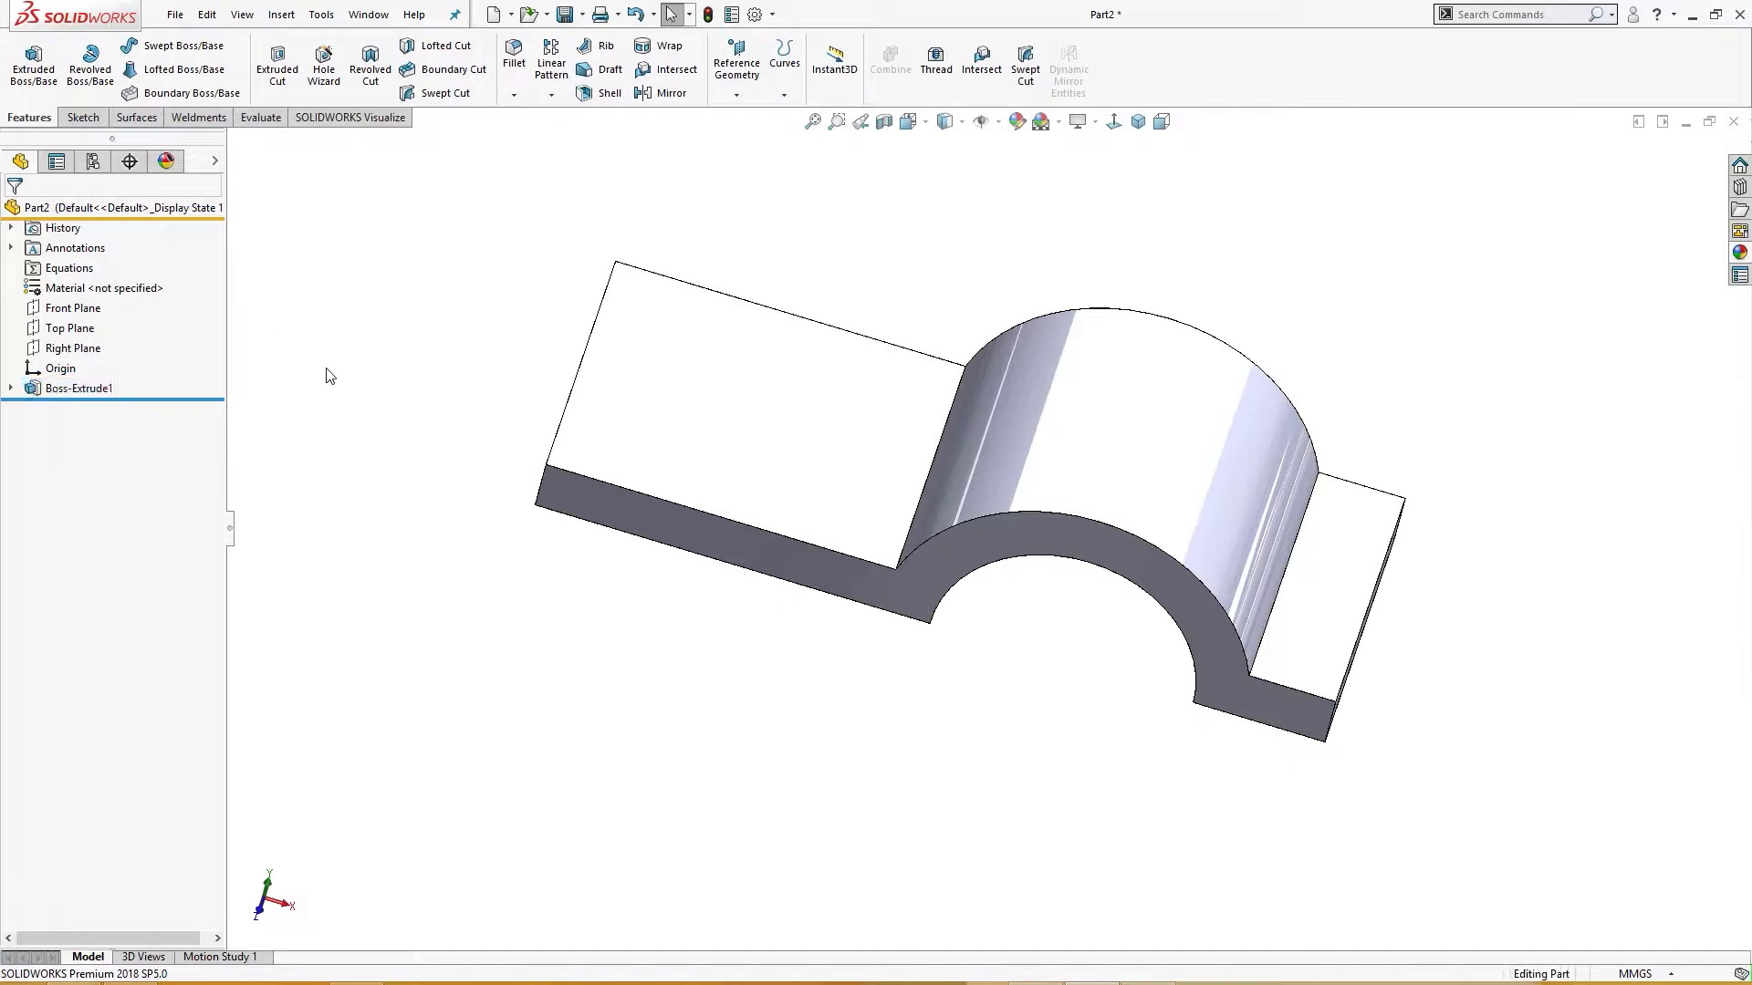
# Sketch a 40 mm diameter circle on the long flange's top face, centred level with the origin, checking its size in Exercise 29.PDF.
pyautogui.click(821, 381)
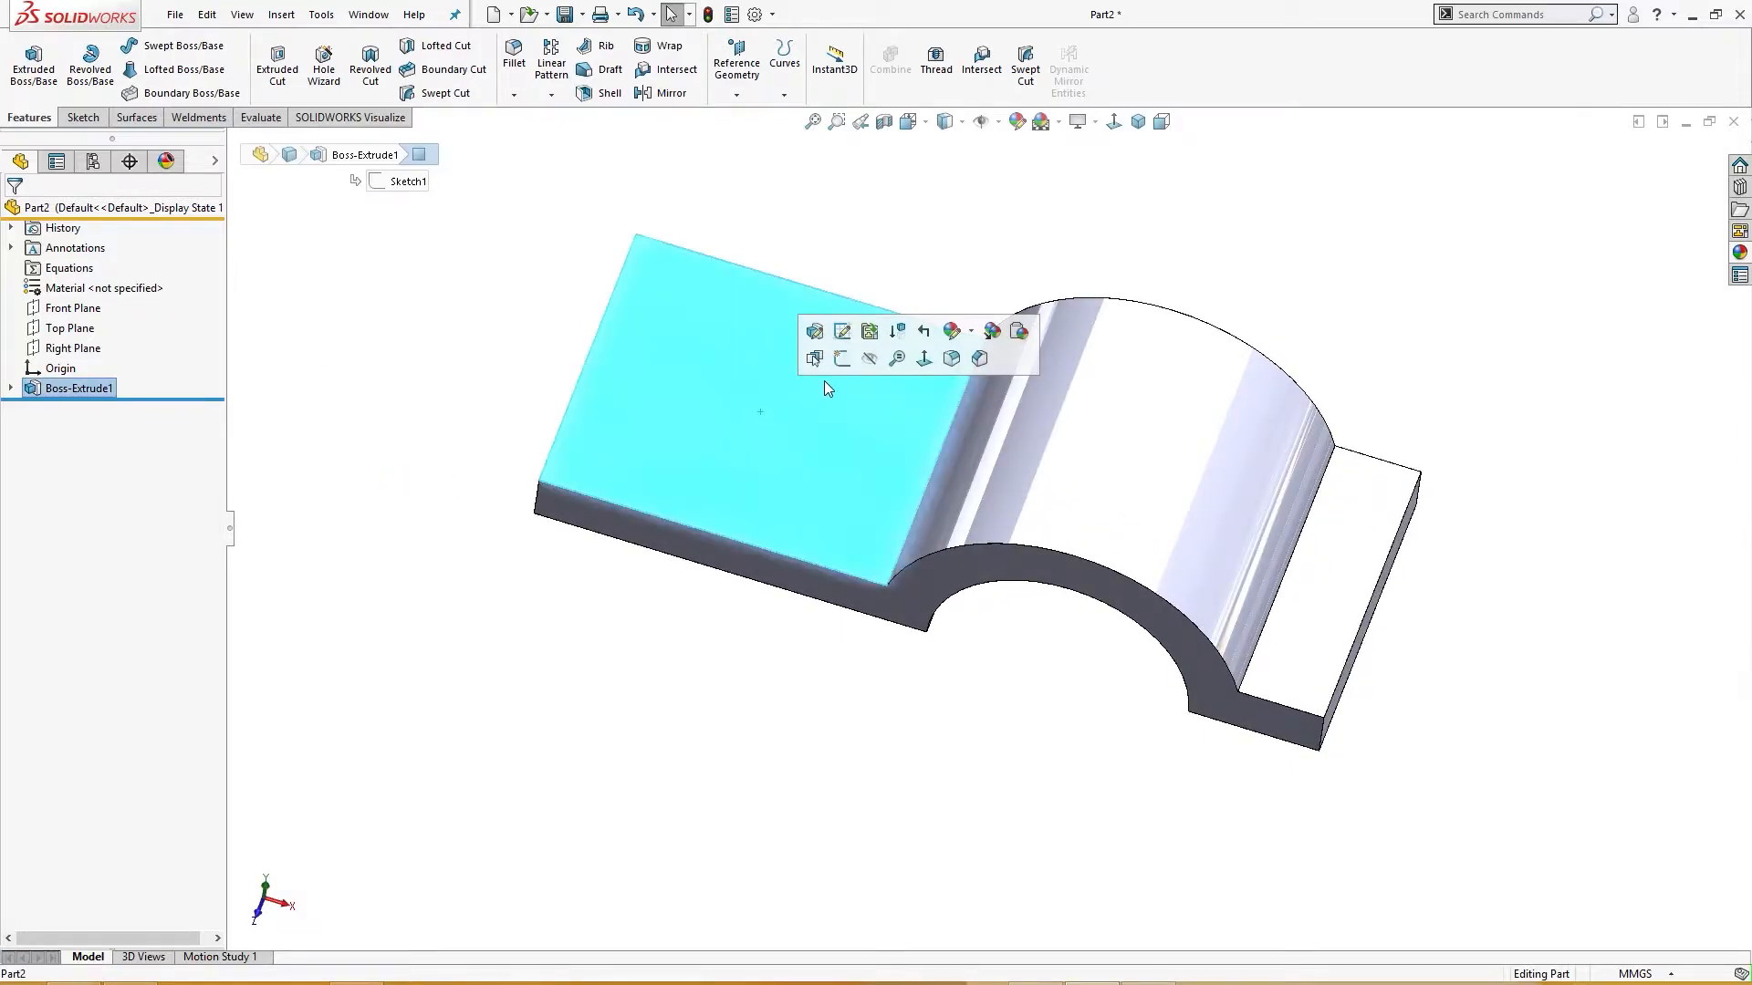
pyautogui.click(840, 364)
pyautogui.moveTo(424, 430); pyautogui.dragTo(511, 432, button='right')
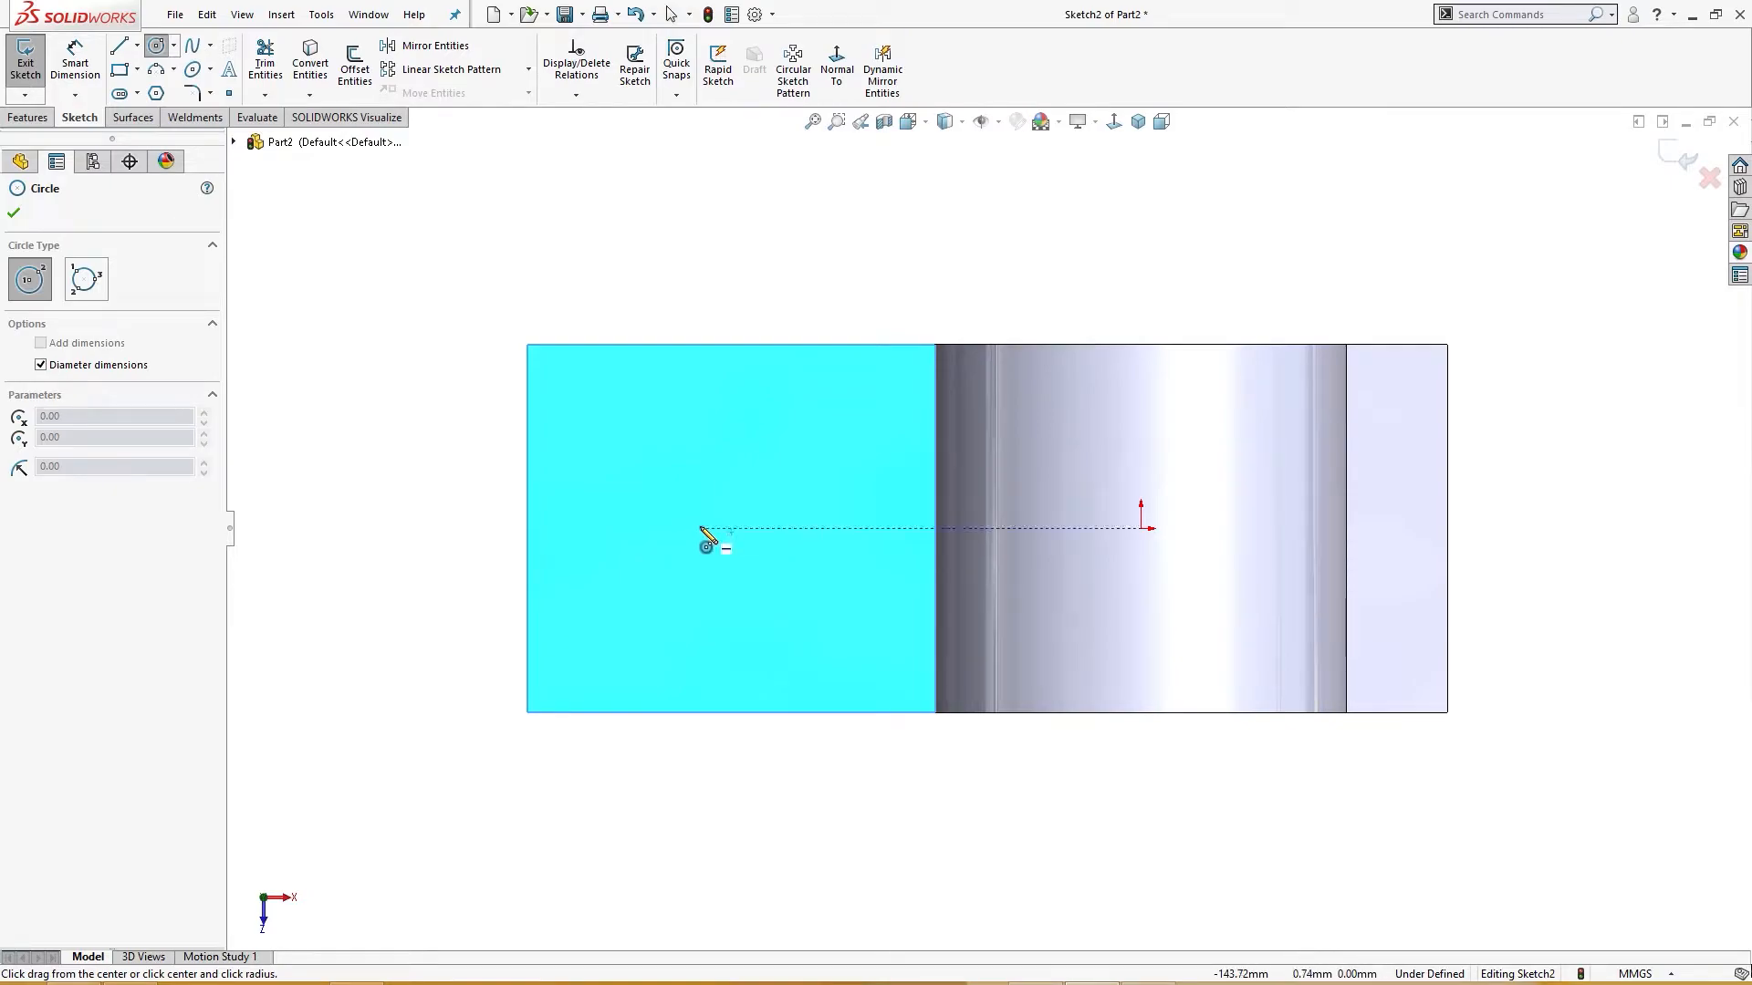
pyautogui.click(702, 528)
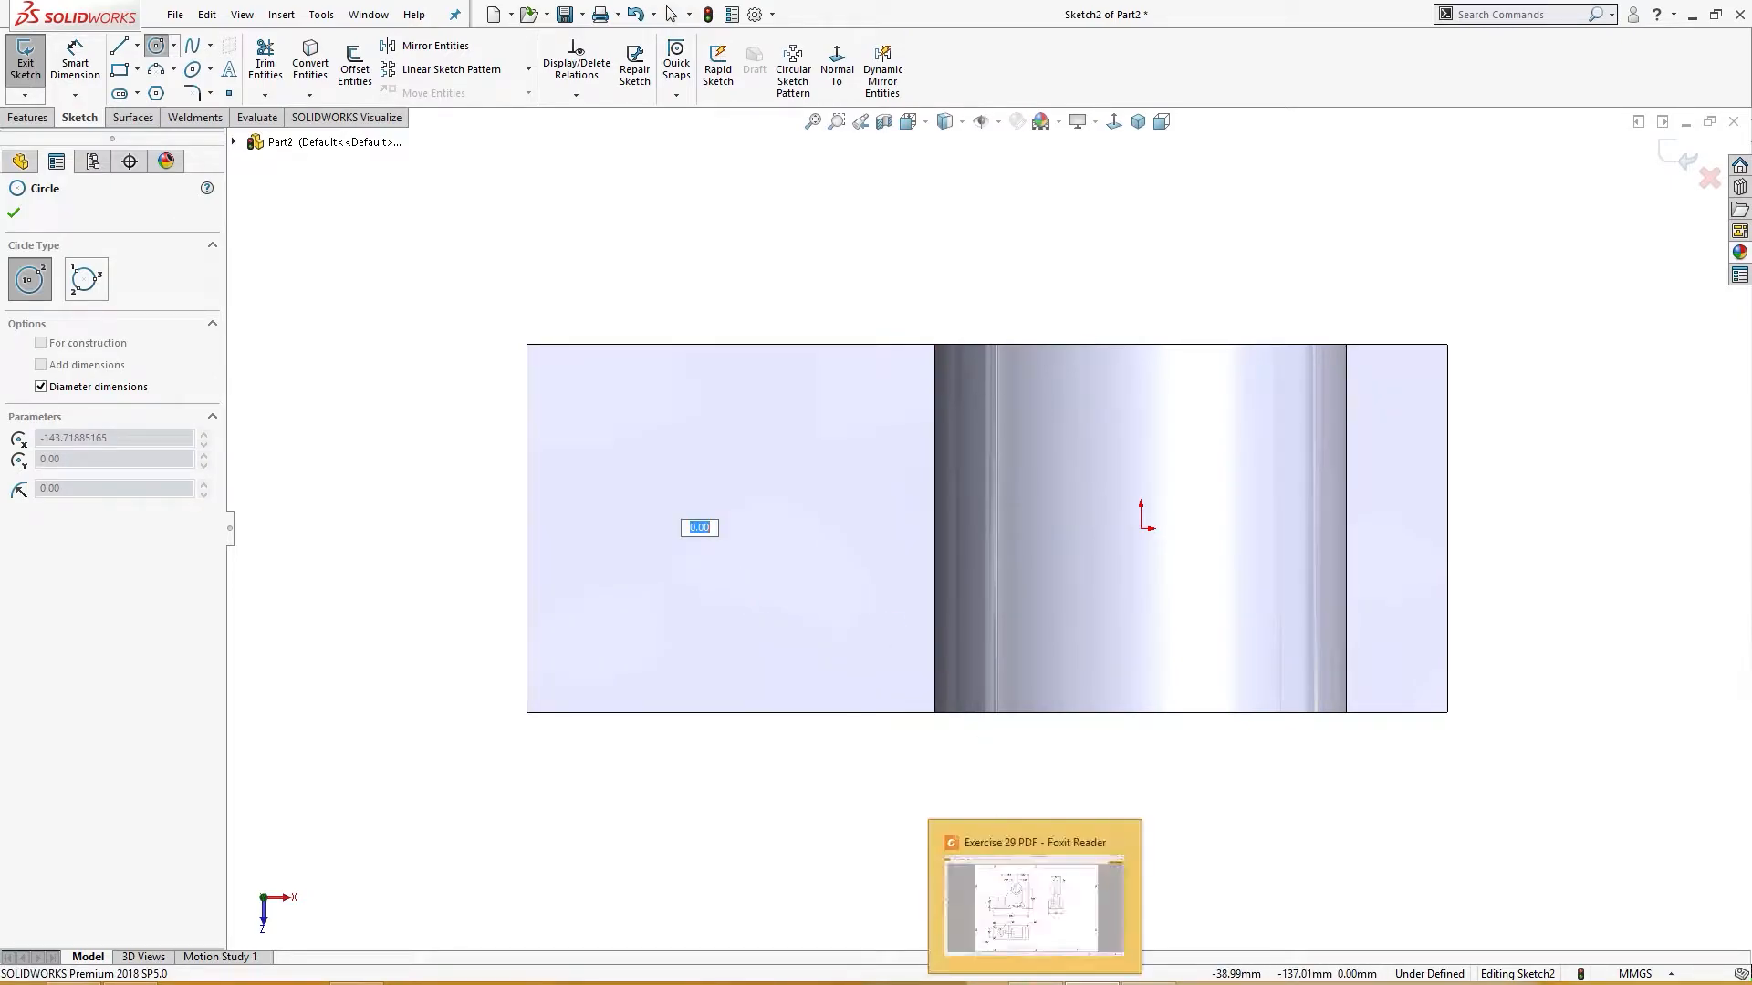
pyautogui.click(1031, 973)
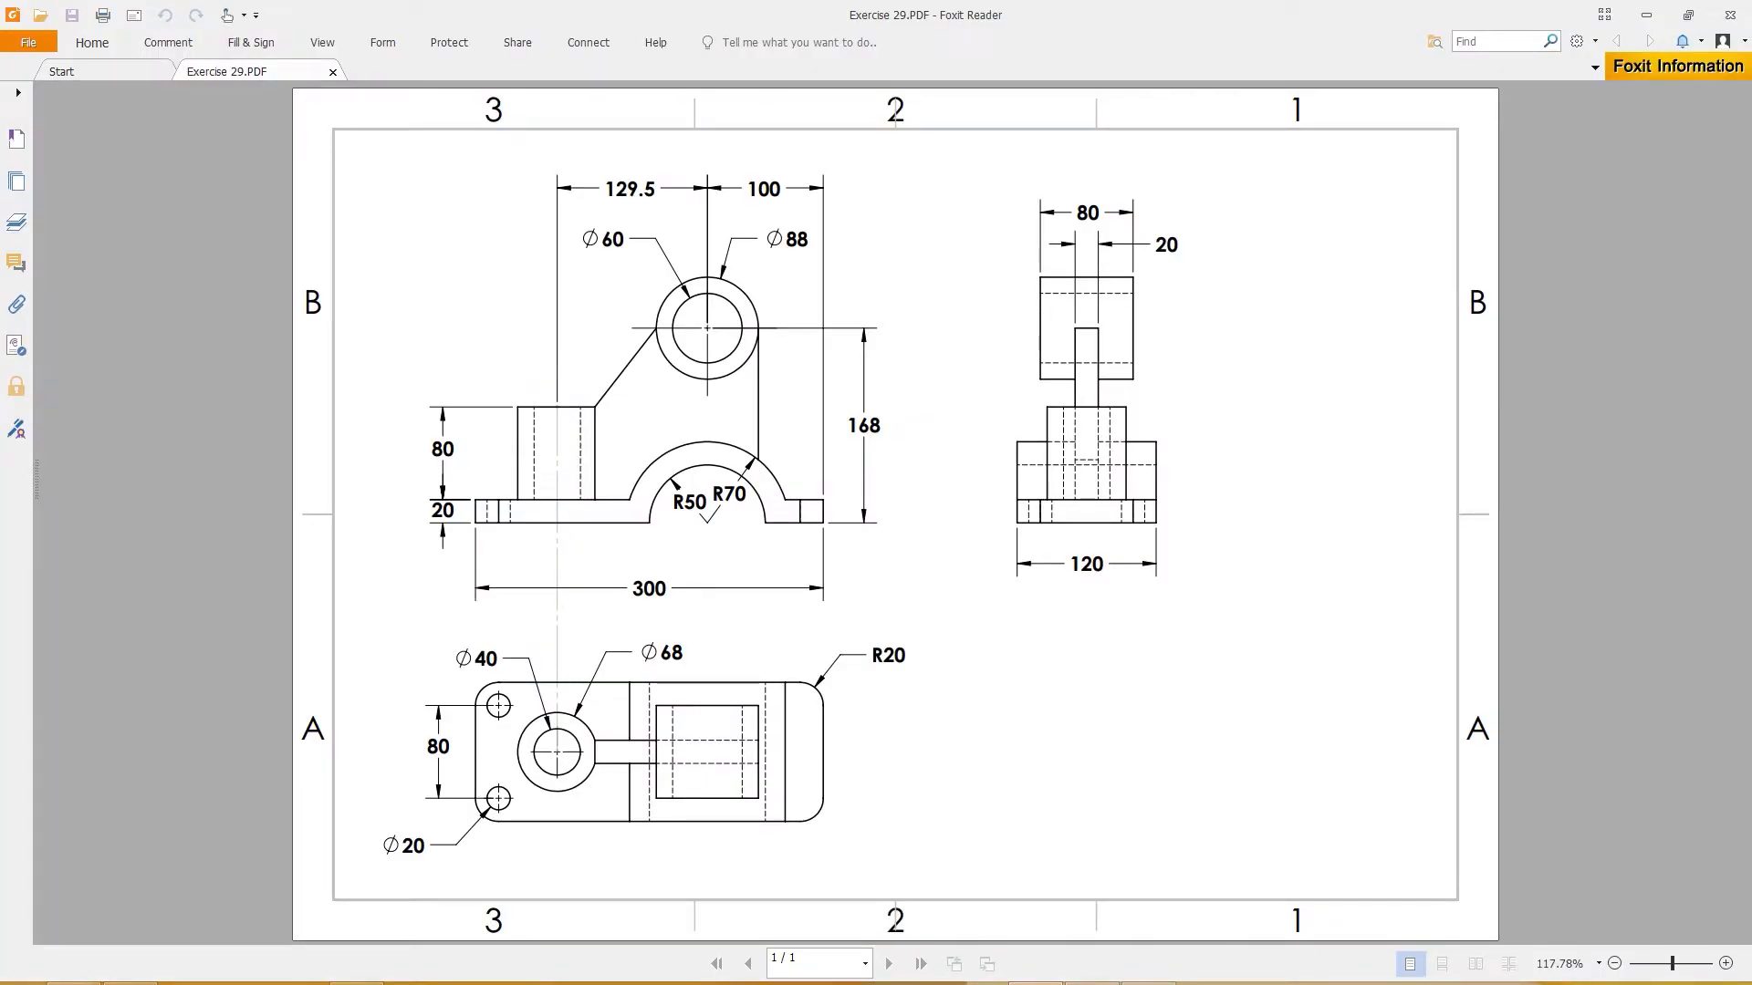
pyautogui.hotkey('alt', 'Tab')
pyautogui.write('40')
pyautogui.press('Return')
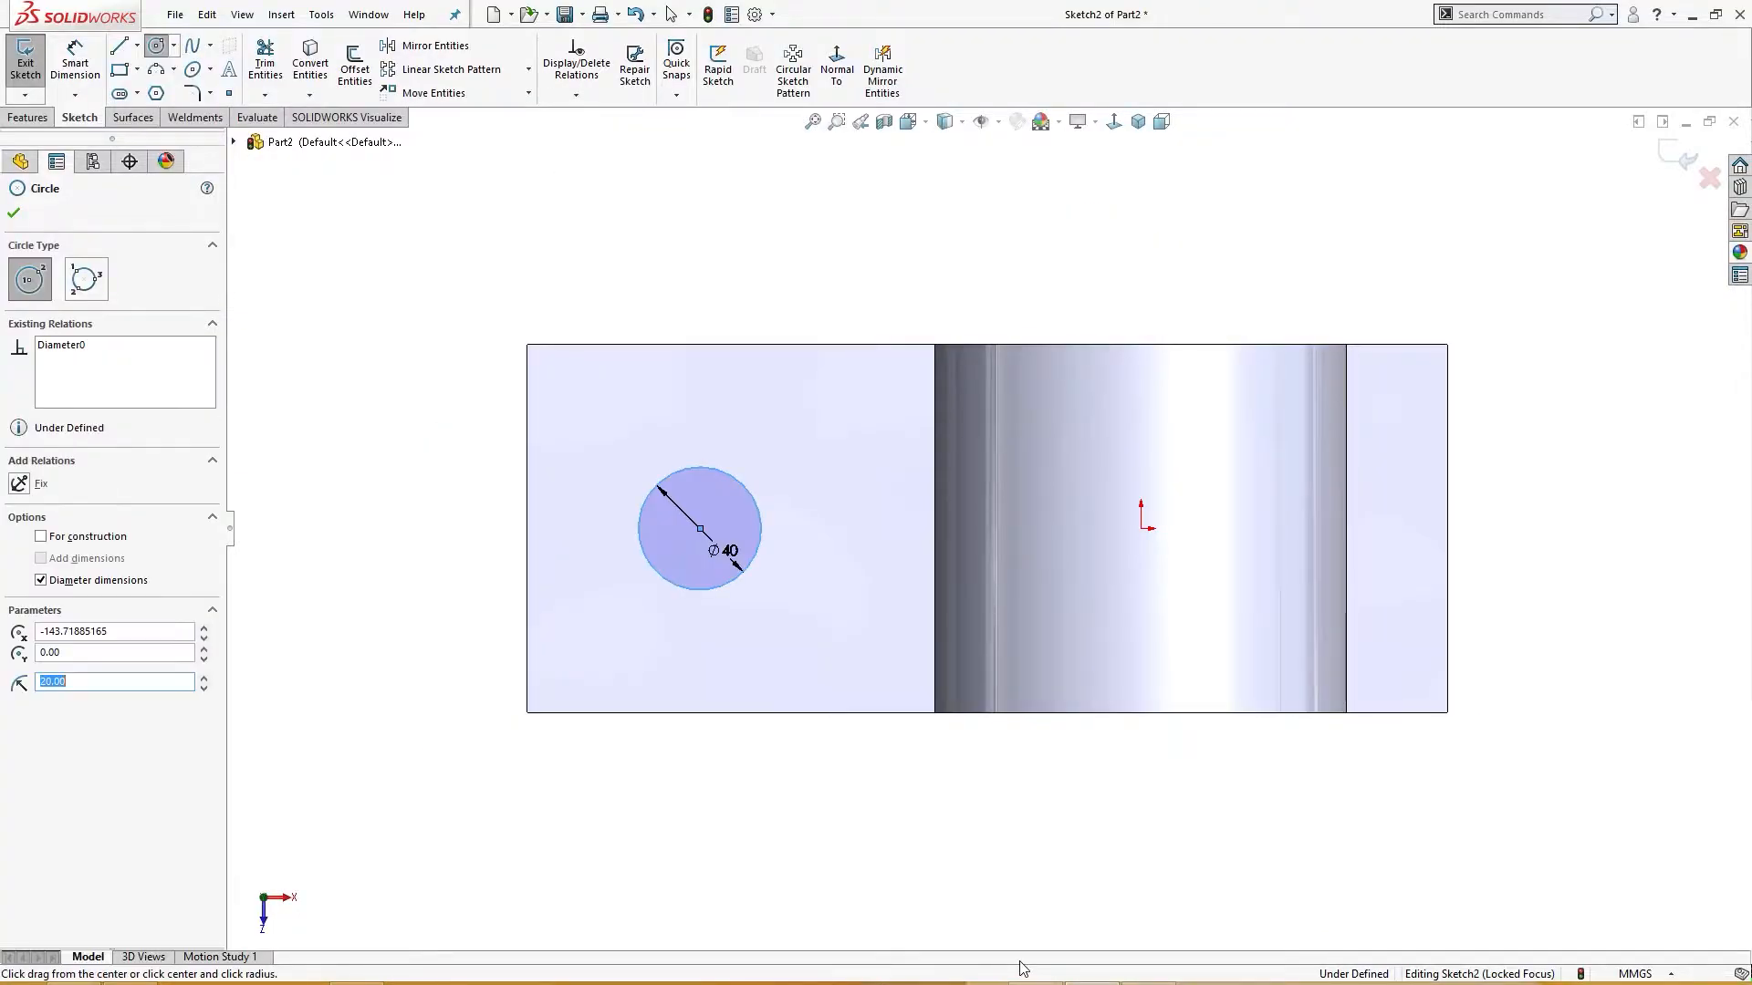
# Add a concentric 68 mm diameter circle and move the 40 mm dimension's text outside both circles.
pyautogui.click(700, 529)
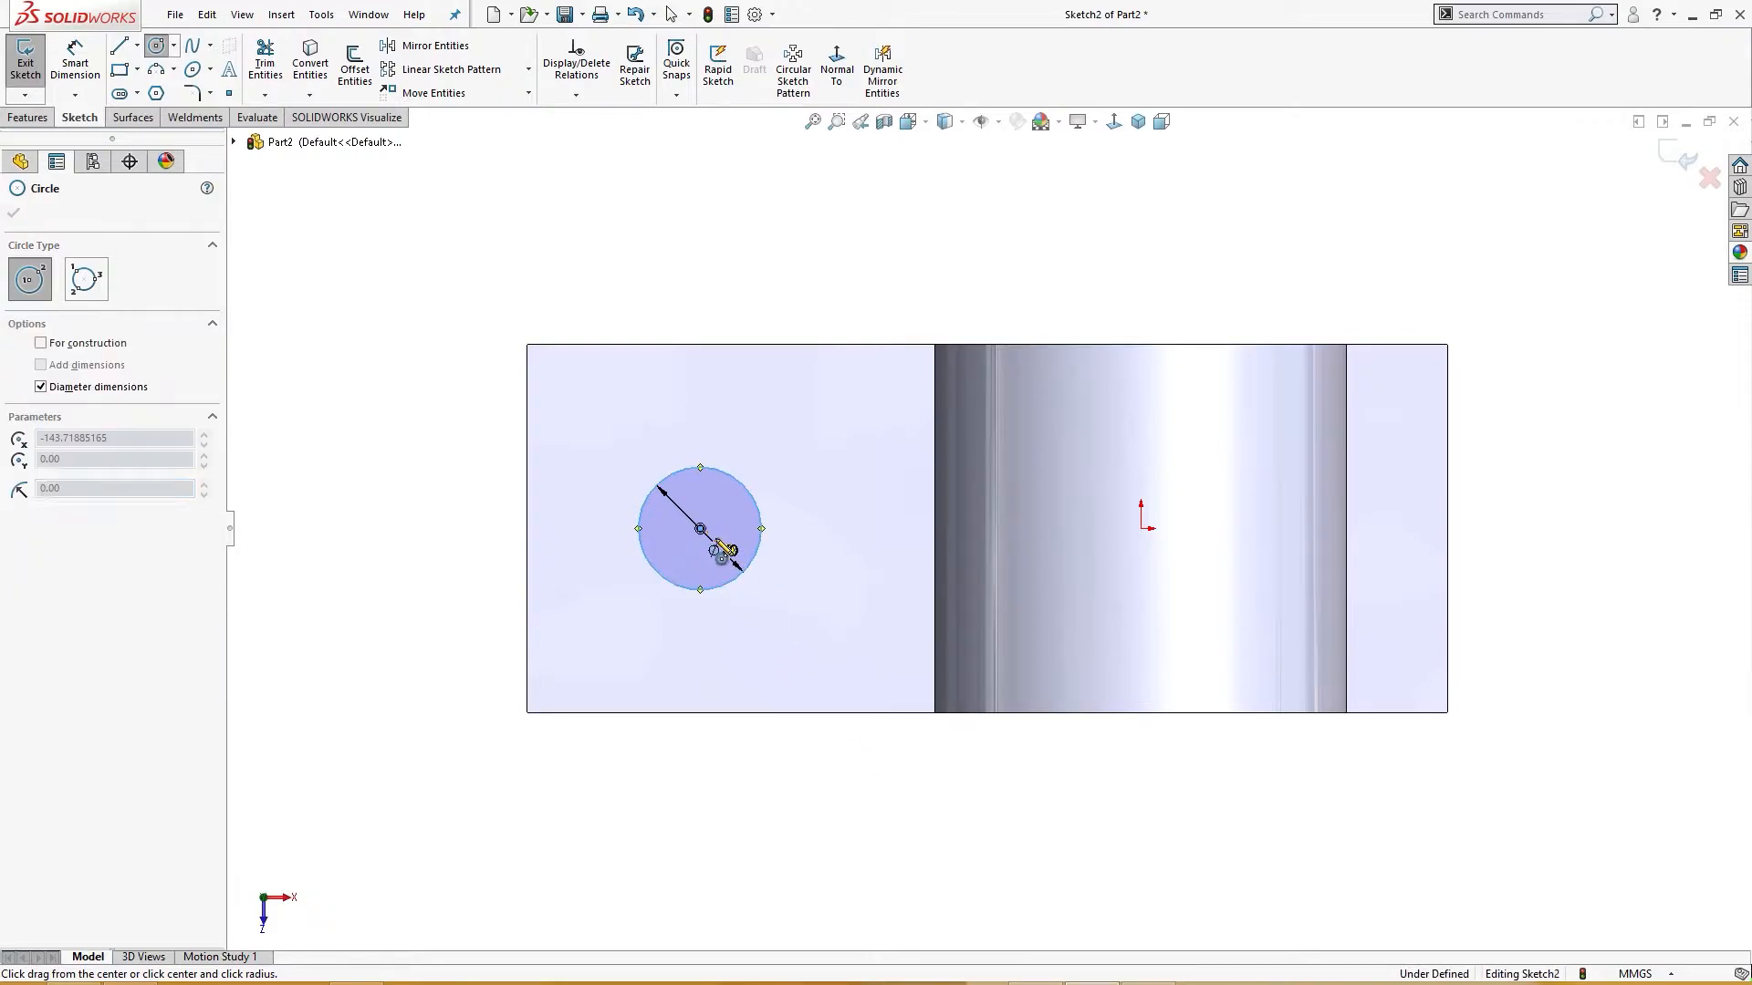
pyautogui.click(767, 605)
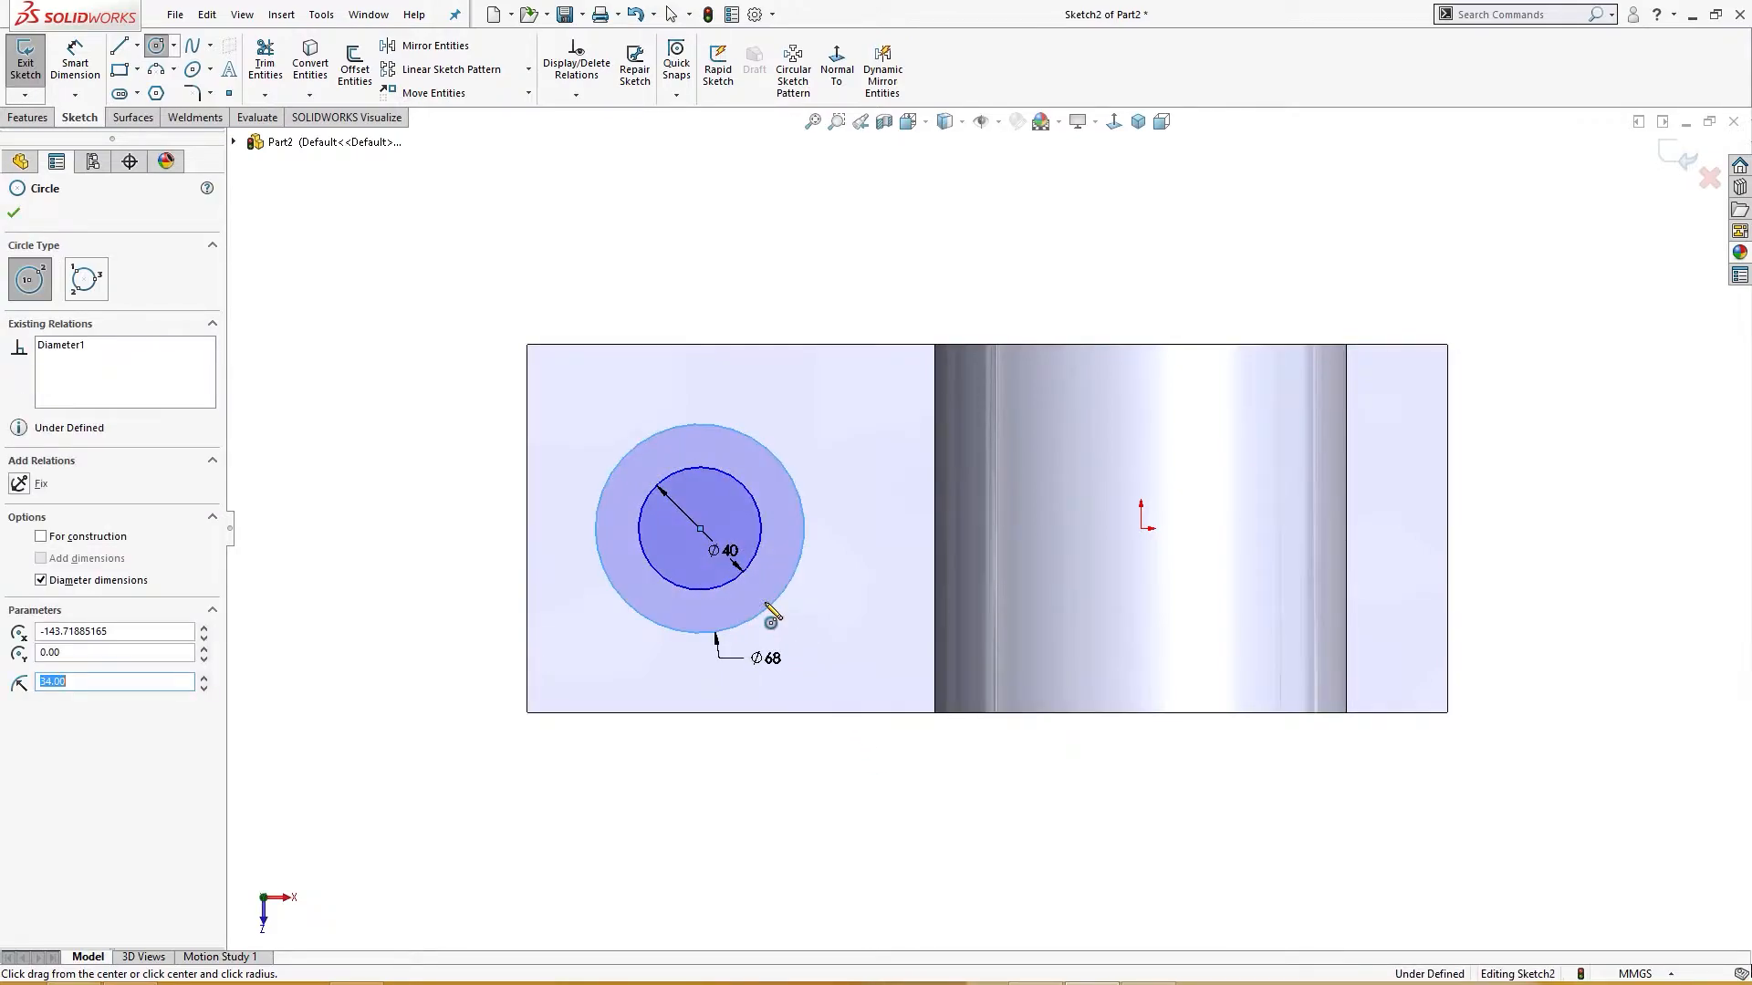
pyautogui.press('Escape')
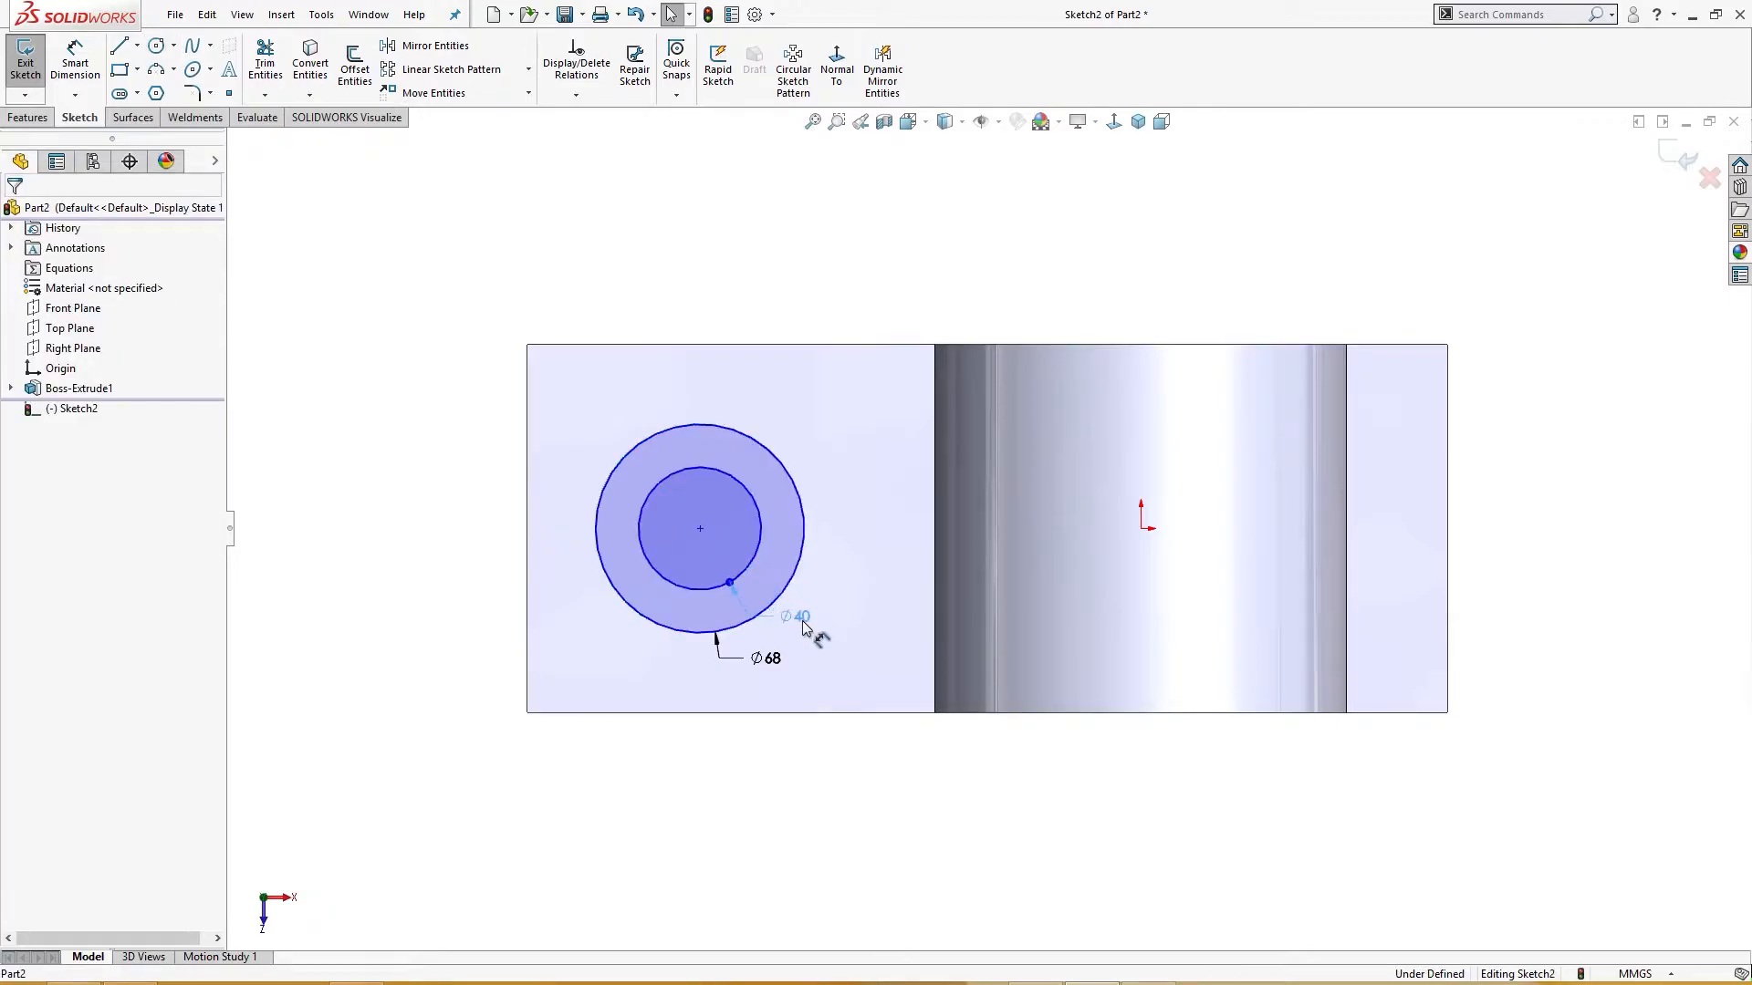
pyautogui.click(815, 626)
# Dimension the horizontal distance from the concentric circles' centre to the origin as 129.5 mm, placed above the part.
pyautogui.moveTo(936, 821); pyautogui.dragTo(931, 730, button='right')
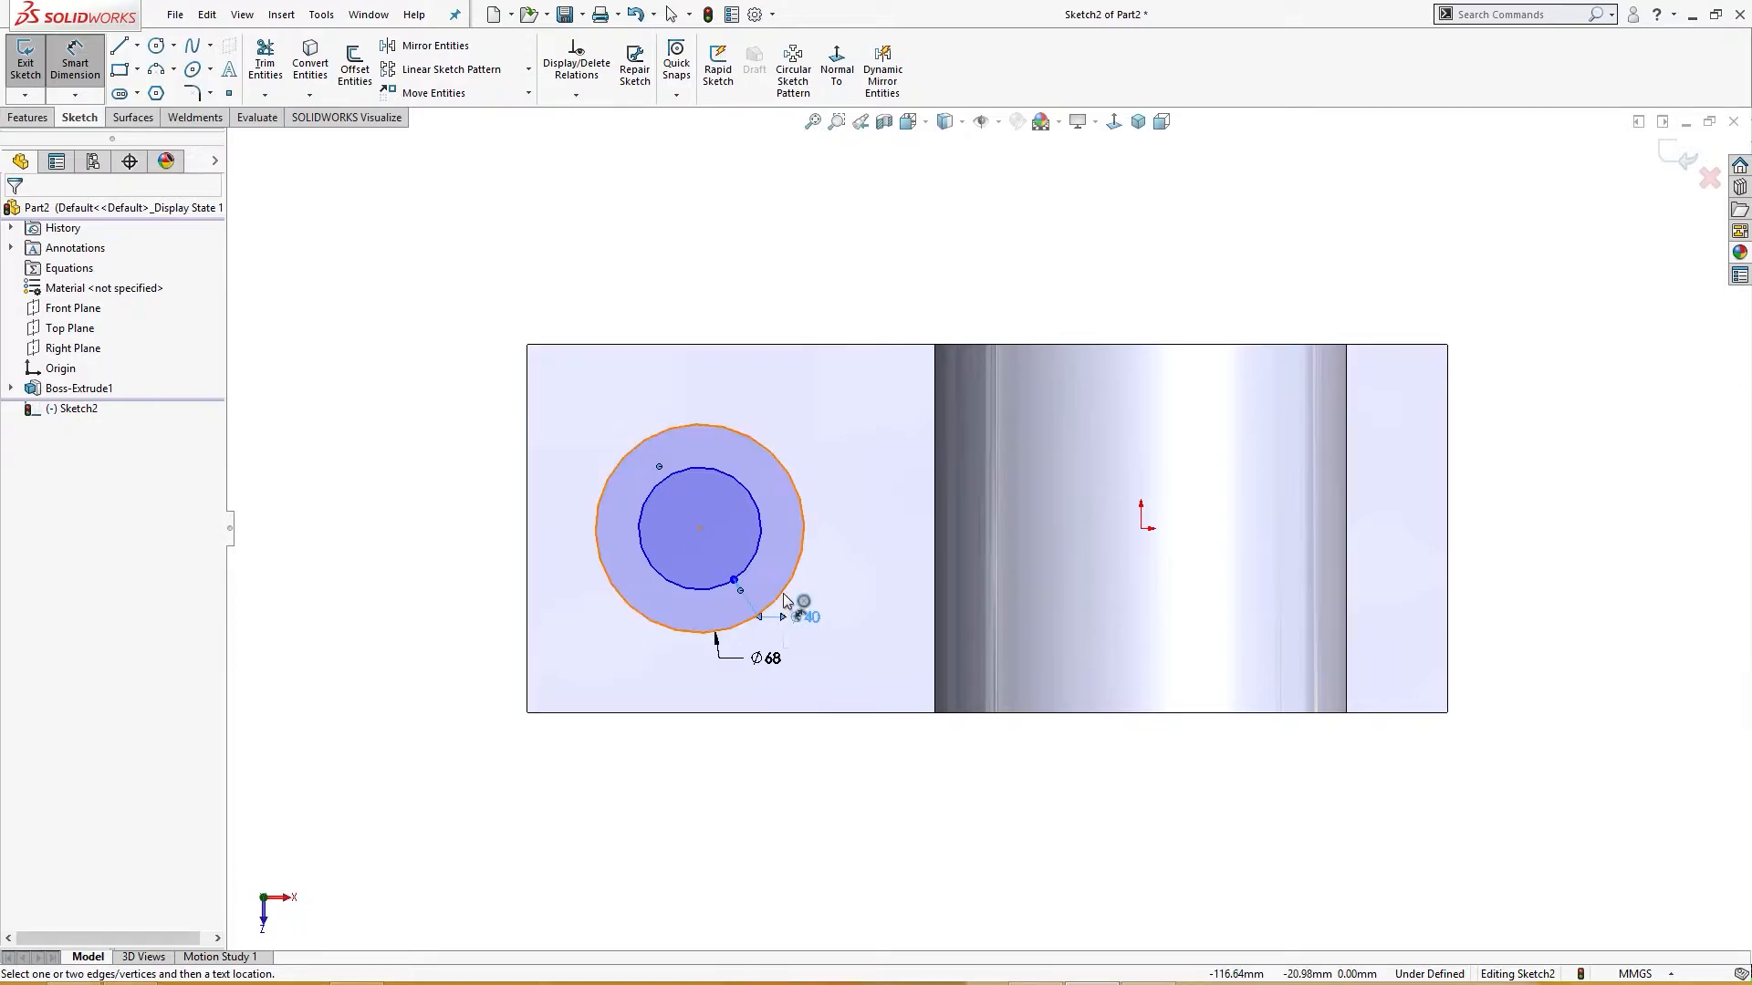
pyautogui.click(794, 607)
pyautogui.click(1141, 529)
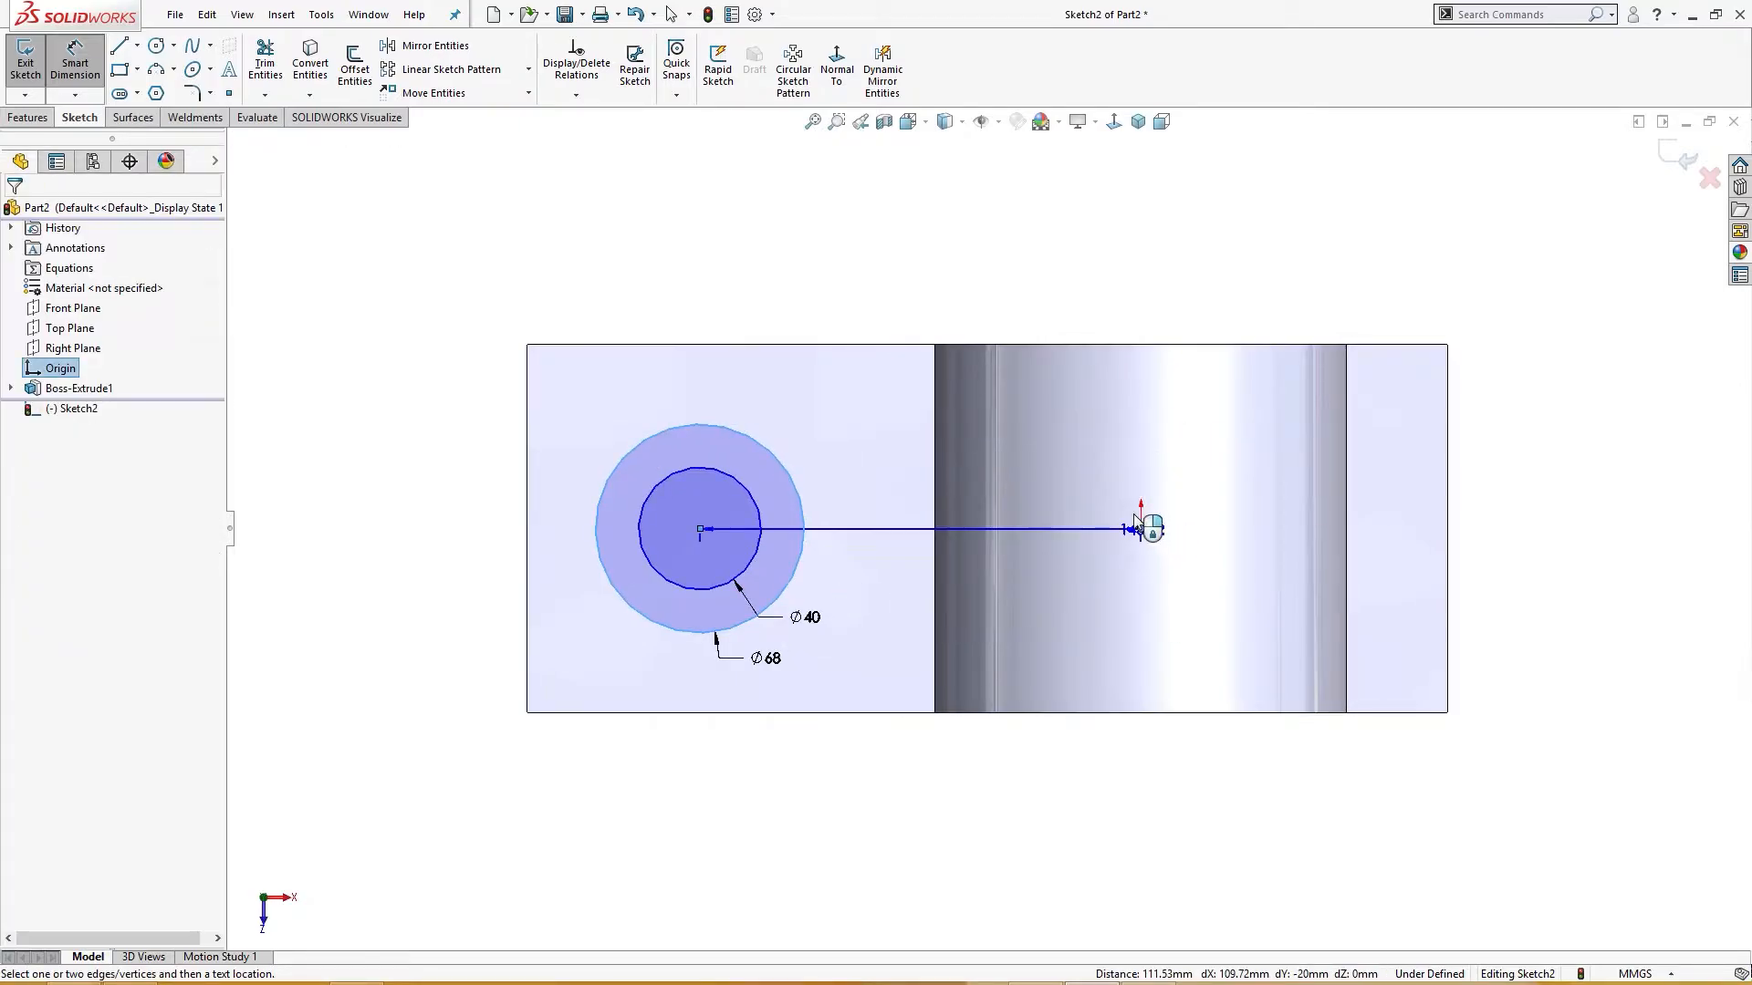
pyautogui.click(981, 274)
pyautogui.write('129.5')
pyautogui.press('Return')
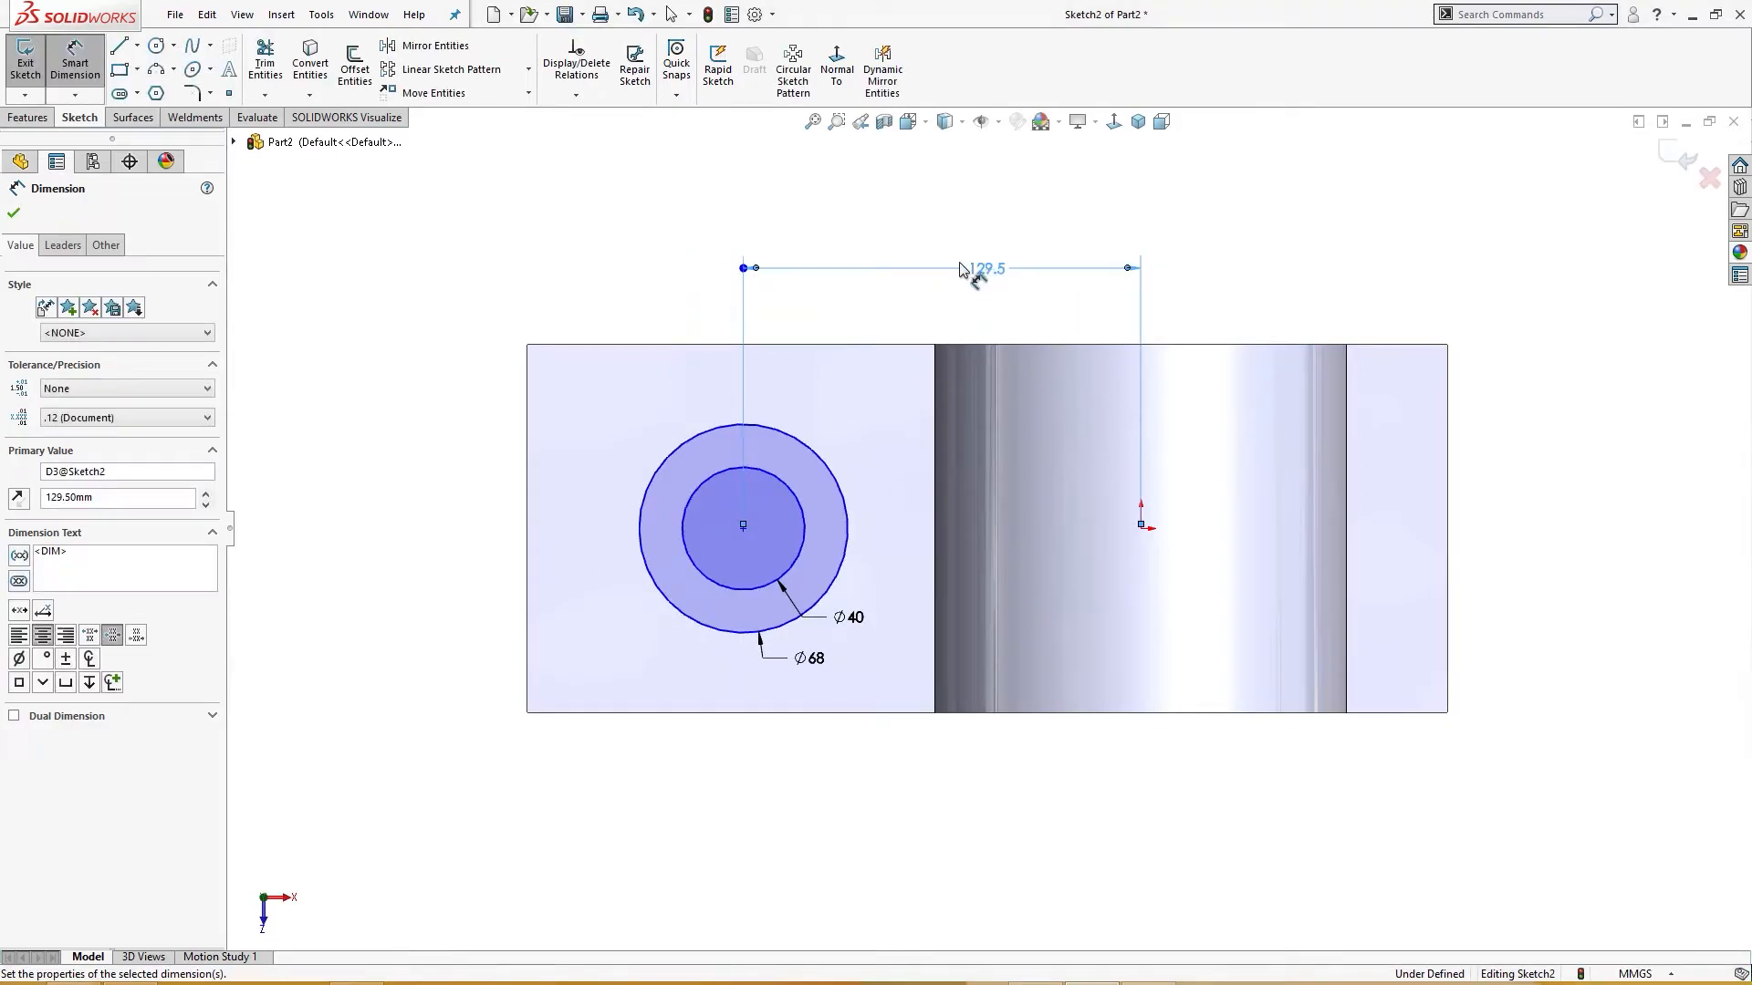
pyautogui.press('Escape')
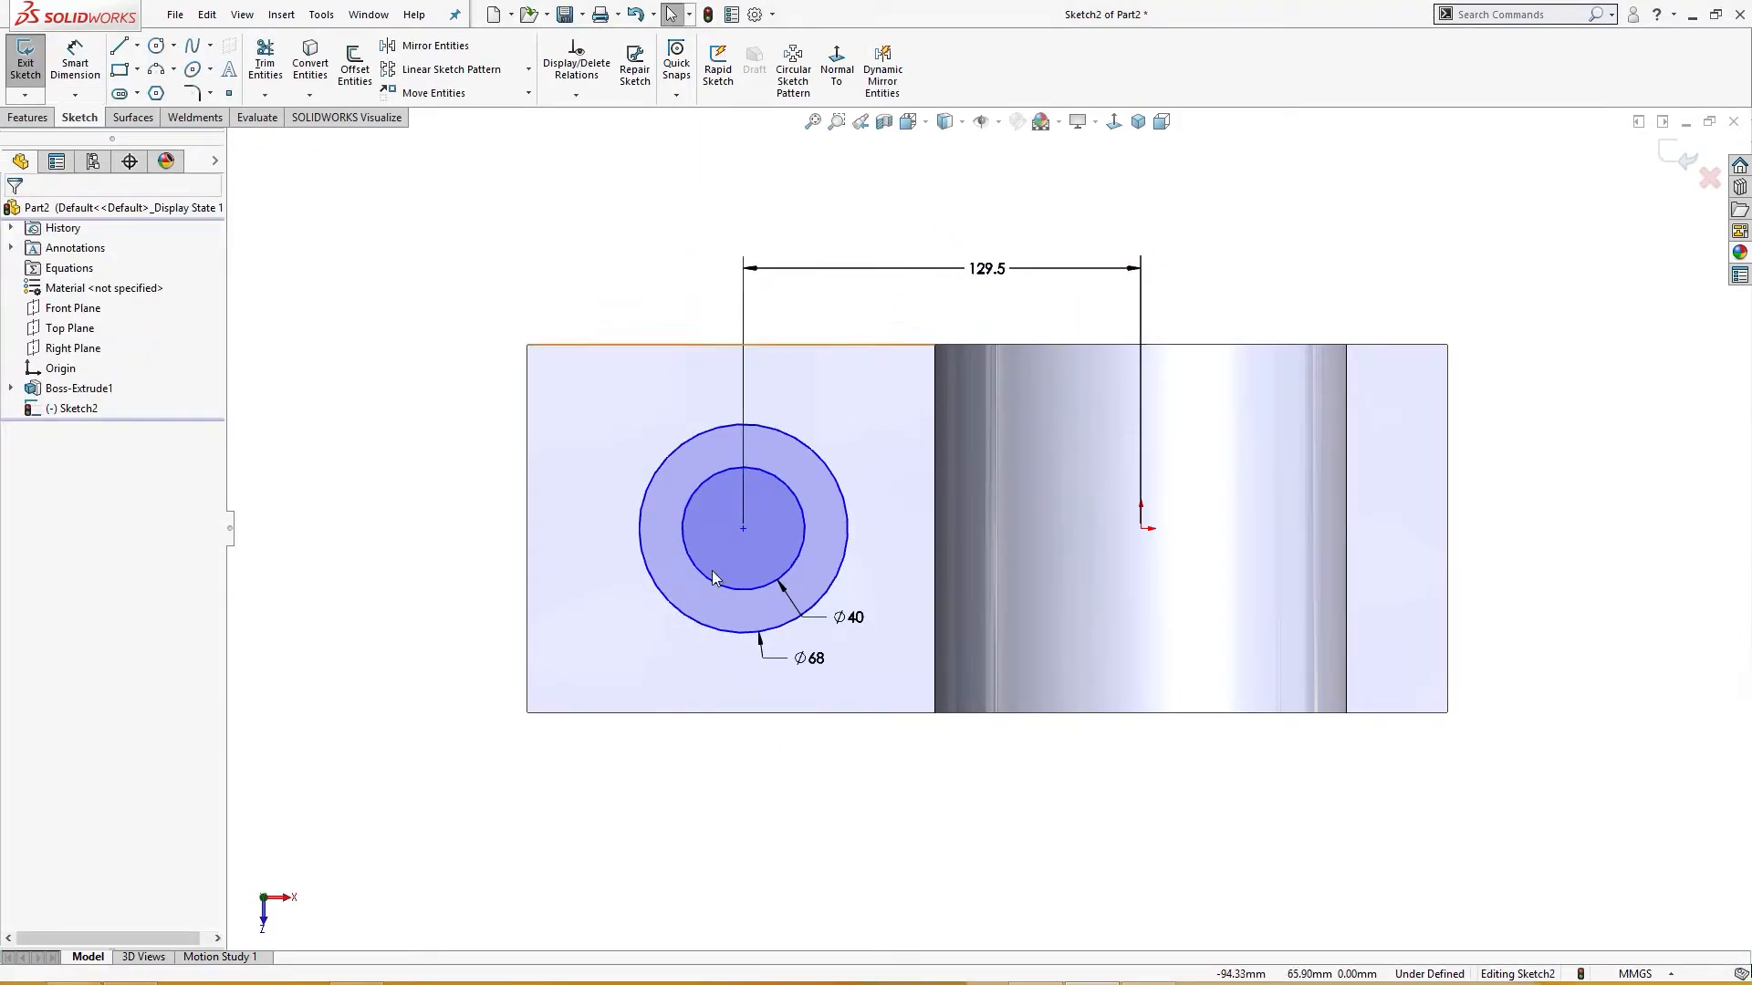
# Add a Horizontal relation between the circles' centre and the origin, and move the 68 mm dimension's text slightly away from the circles.
pyautogui.click(744, 530)
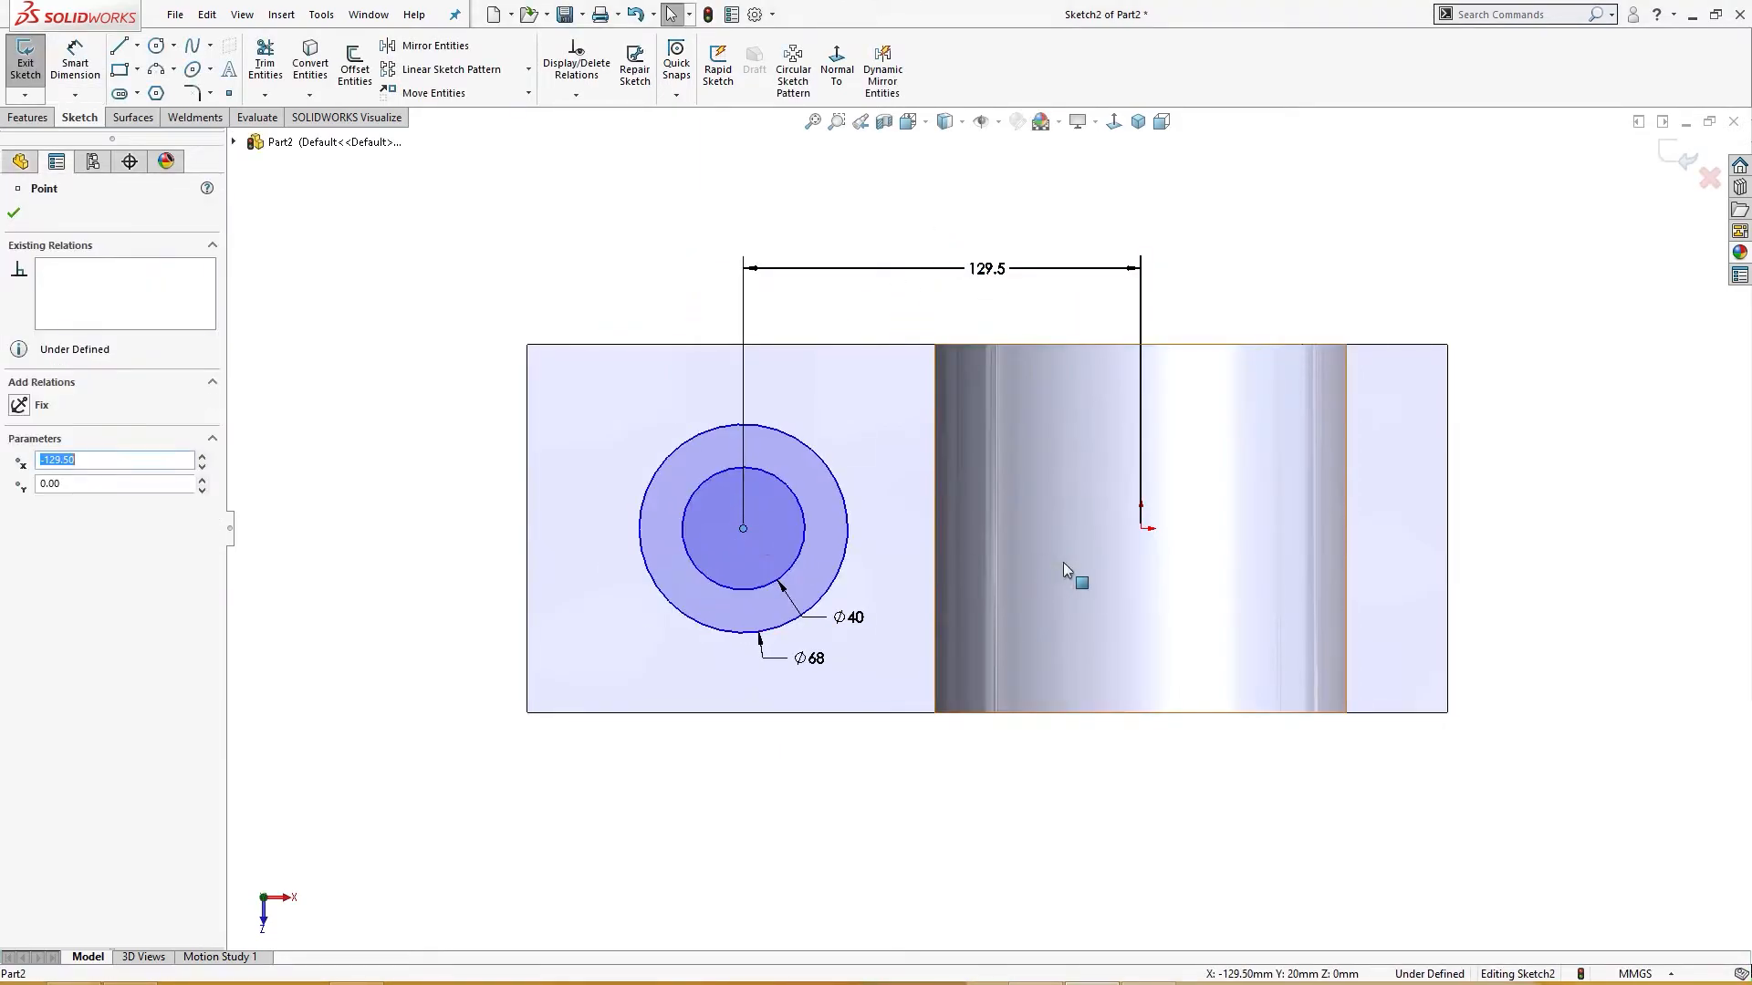
pyautogui.keyDown('ctrl'); pyautogui.click(1141, 529); pyautogui.keyUp('ctrl')
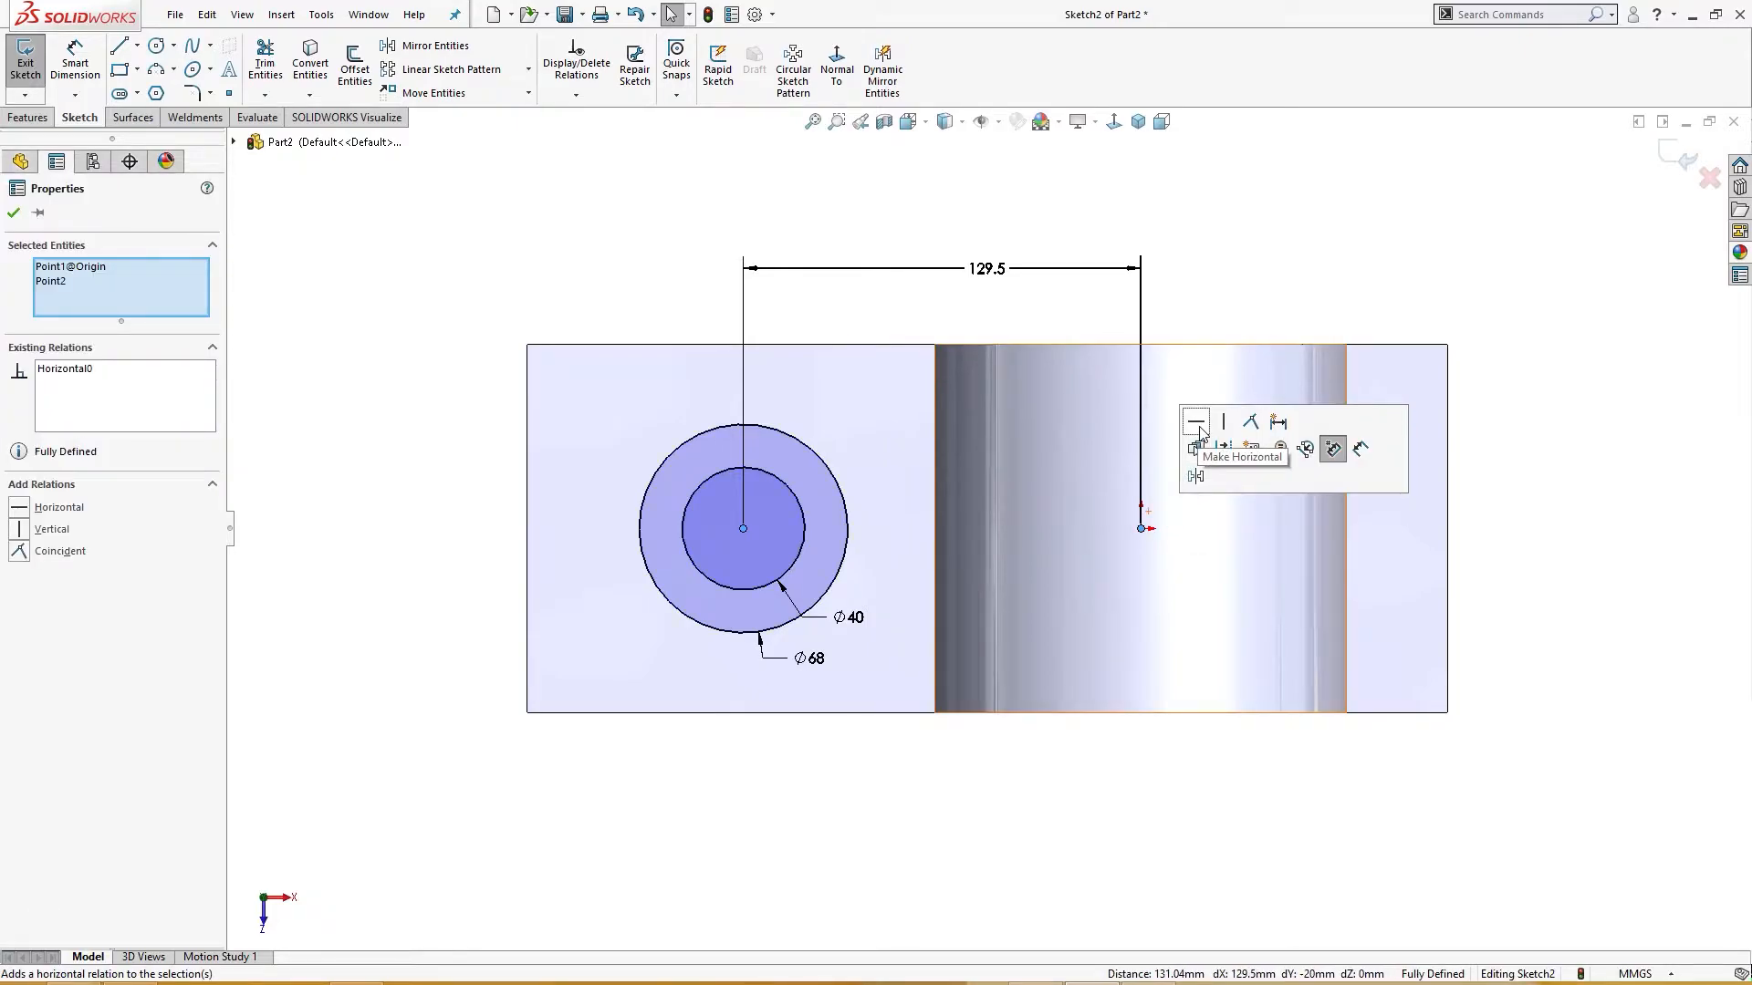
pyautogui.click(1196, 422)
pyautogui.click(783, 917)
pyautogui.moveTo(802, 659); pyautogui.dragTo(824, 671)
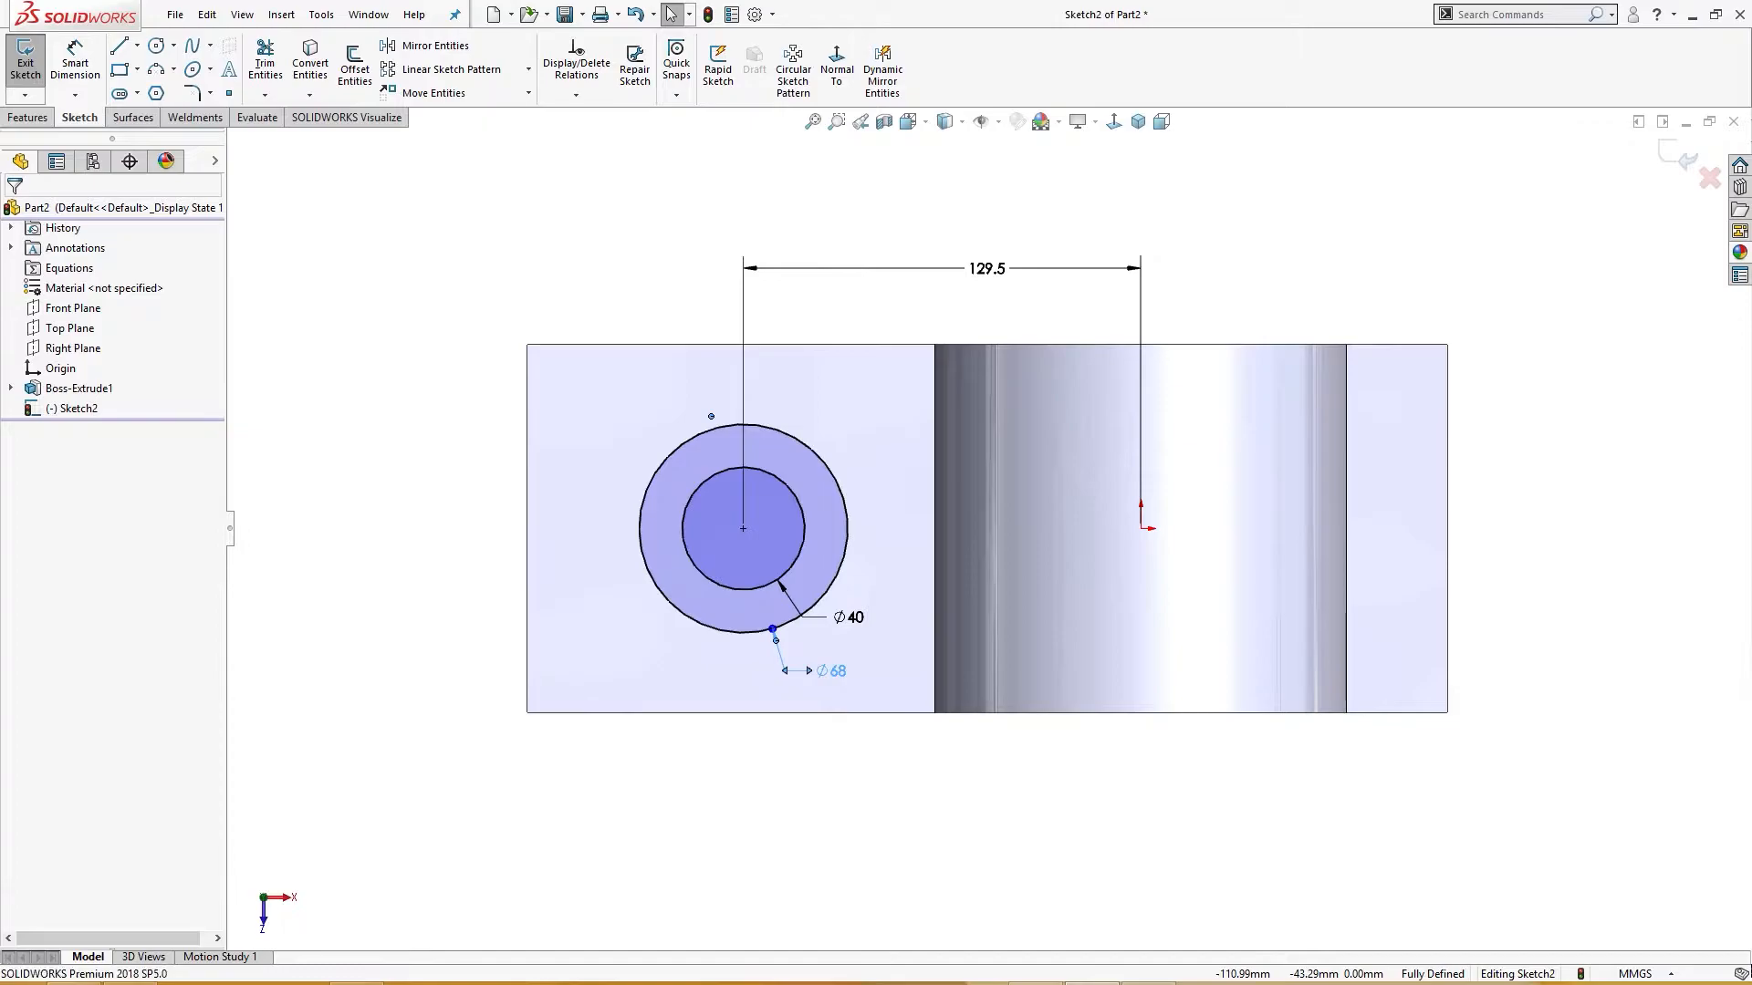
pyautogui.click(892, 762)
# Extrude the ring between the two circles 80 mm upward as a Blind boss and show the part in isometric view.
pyautogui.moveTo(426, 498); pyautogui.dragTo(438, 570, button='right')
pyautogui.press('s')
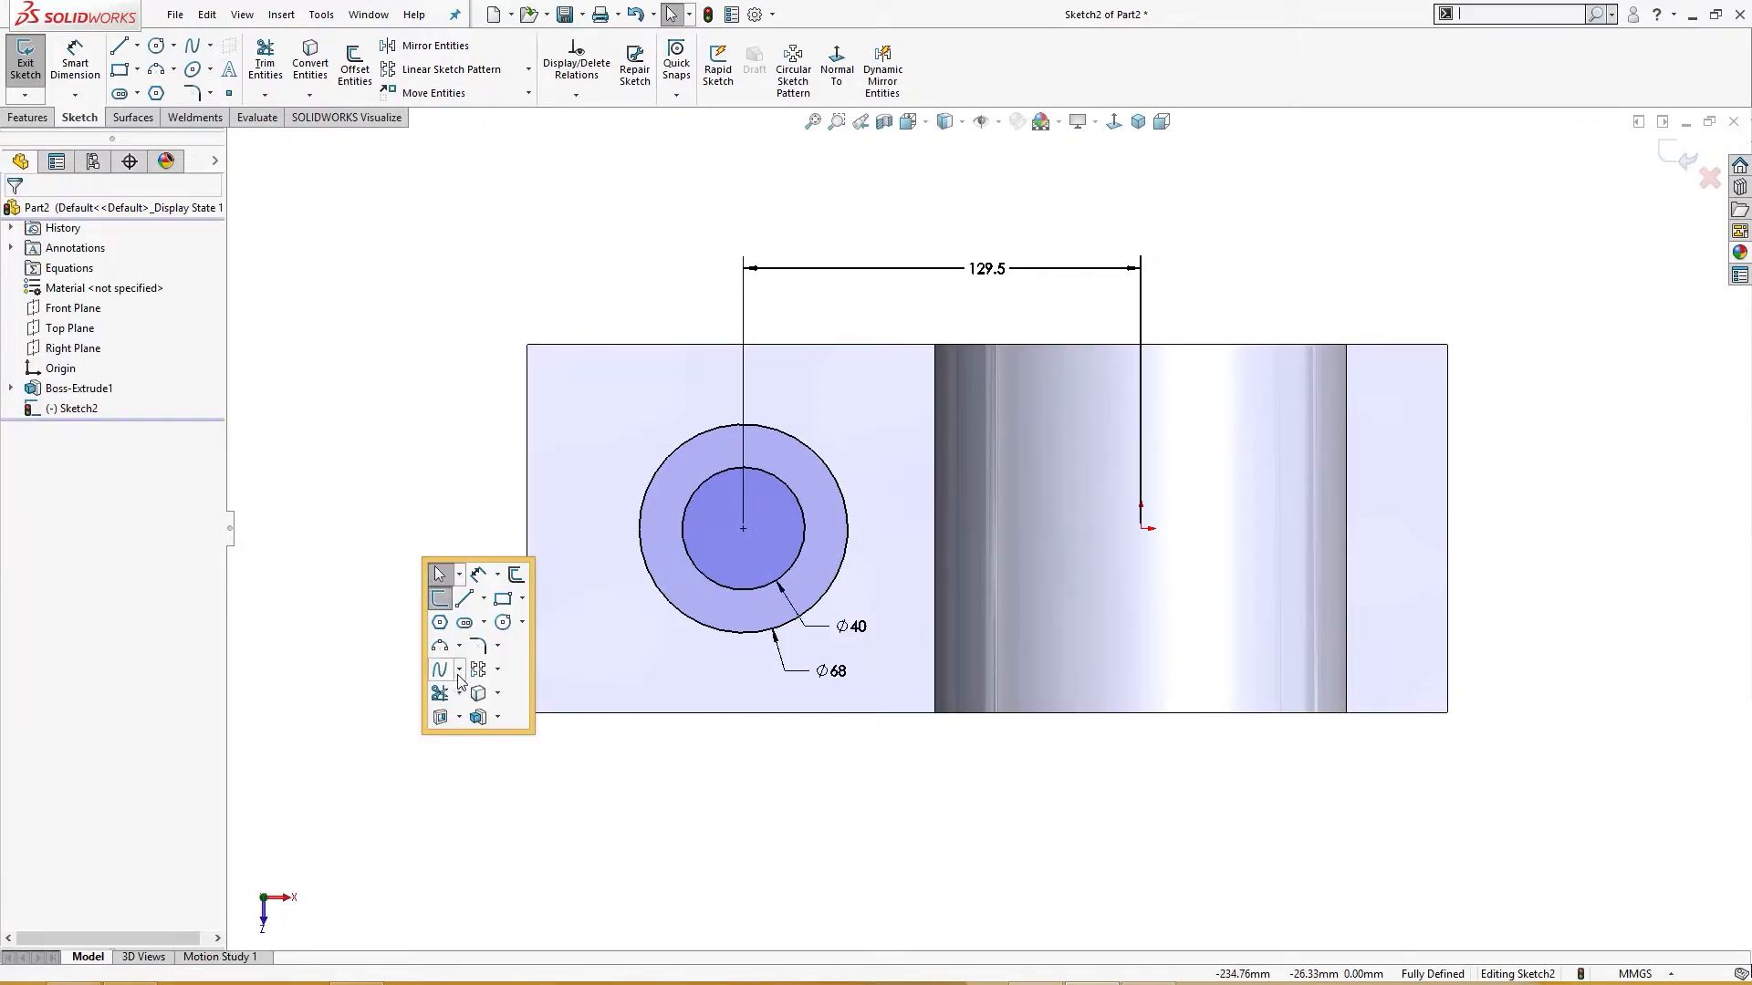
pyautogui.click(477, 717)
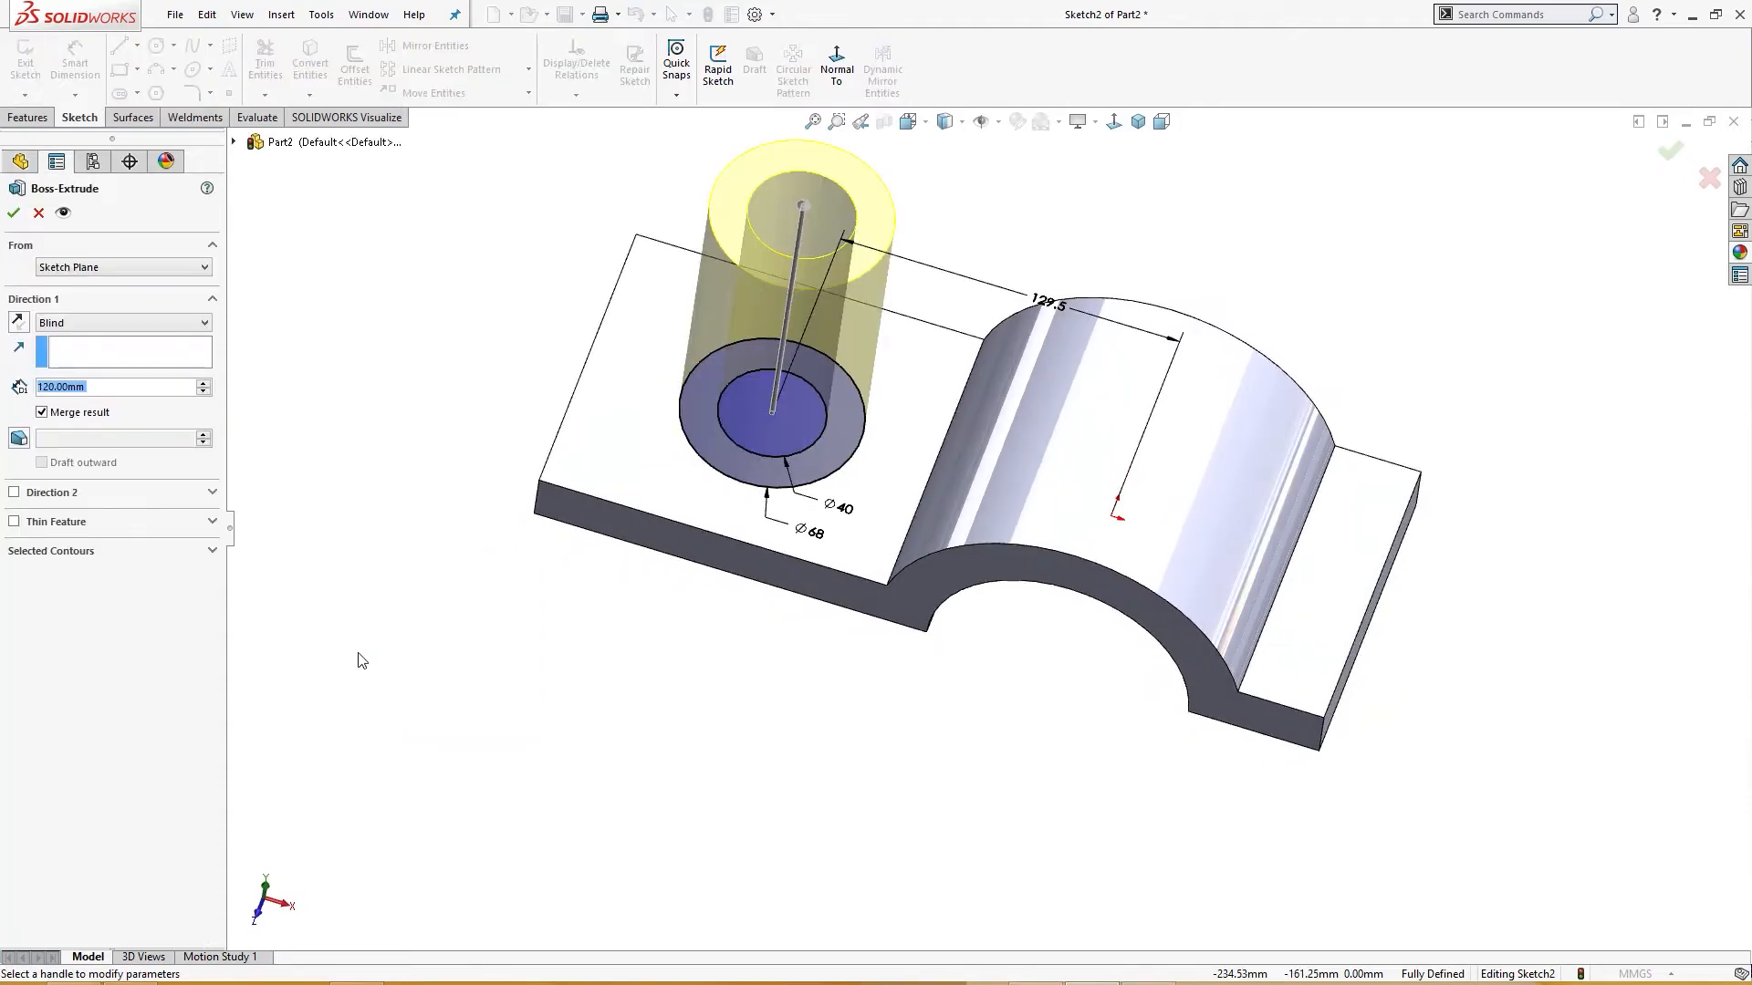
pyautogui.write('80')
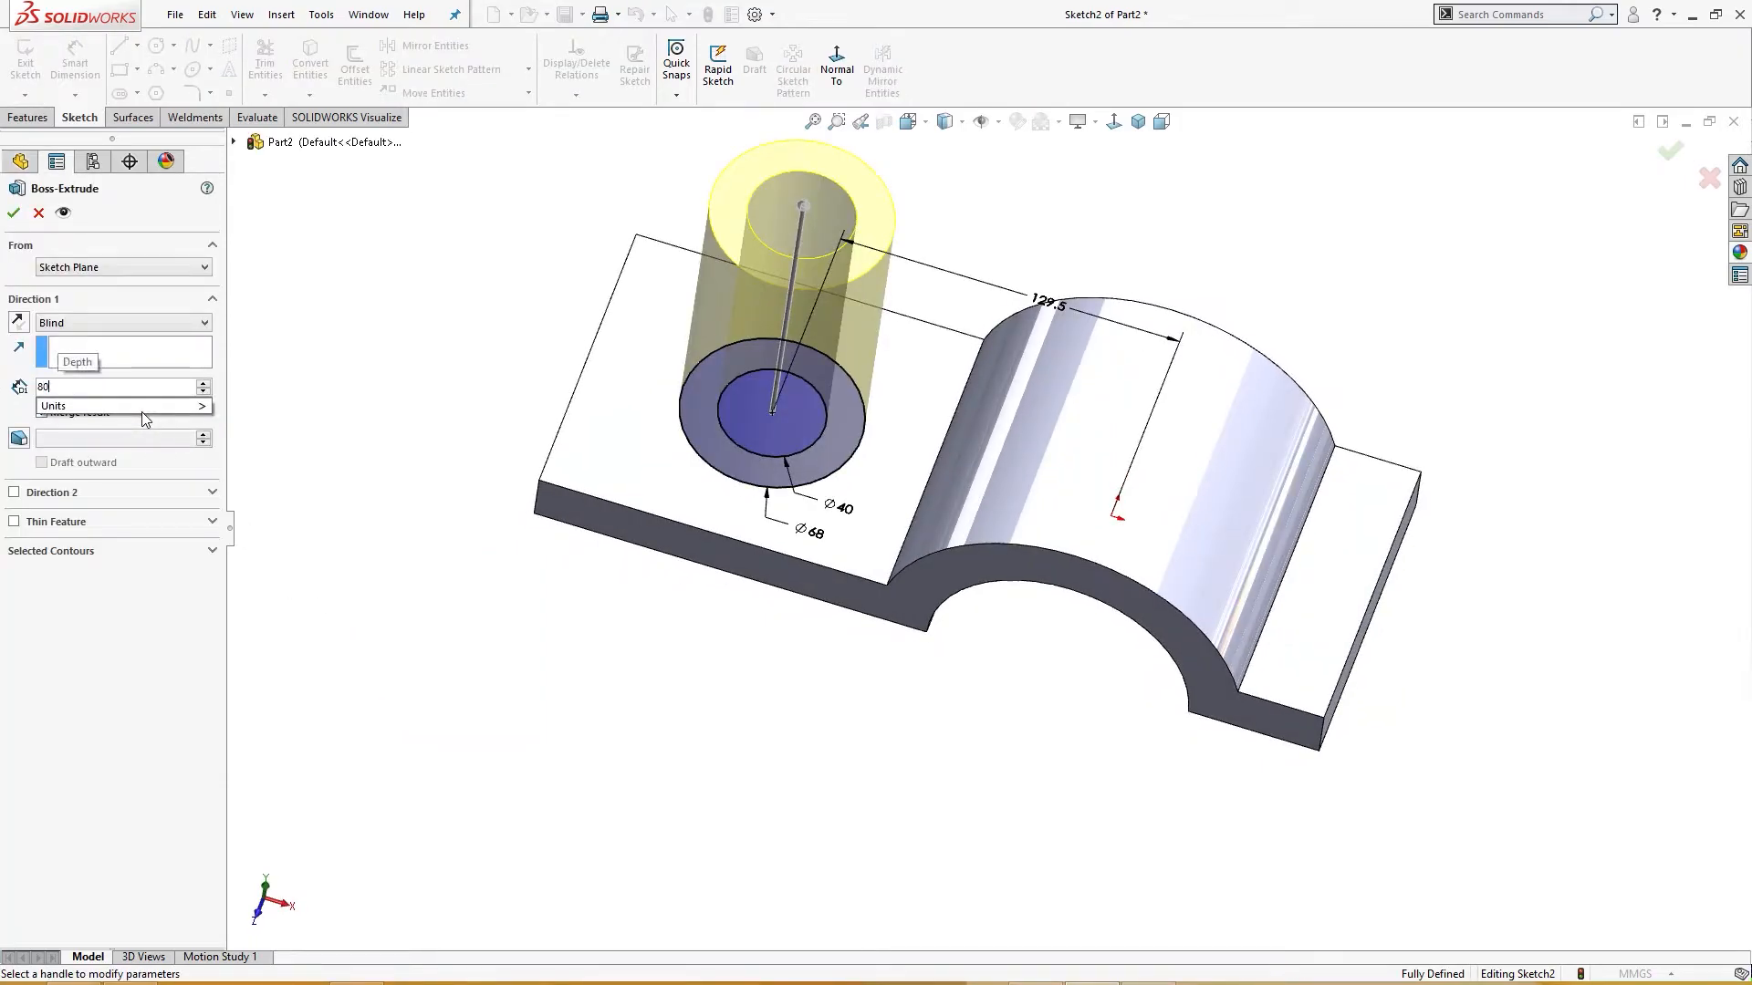
pyautogui.press('Return')
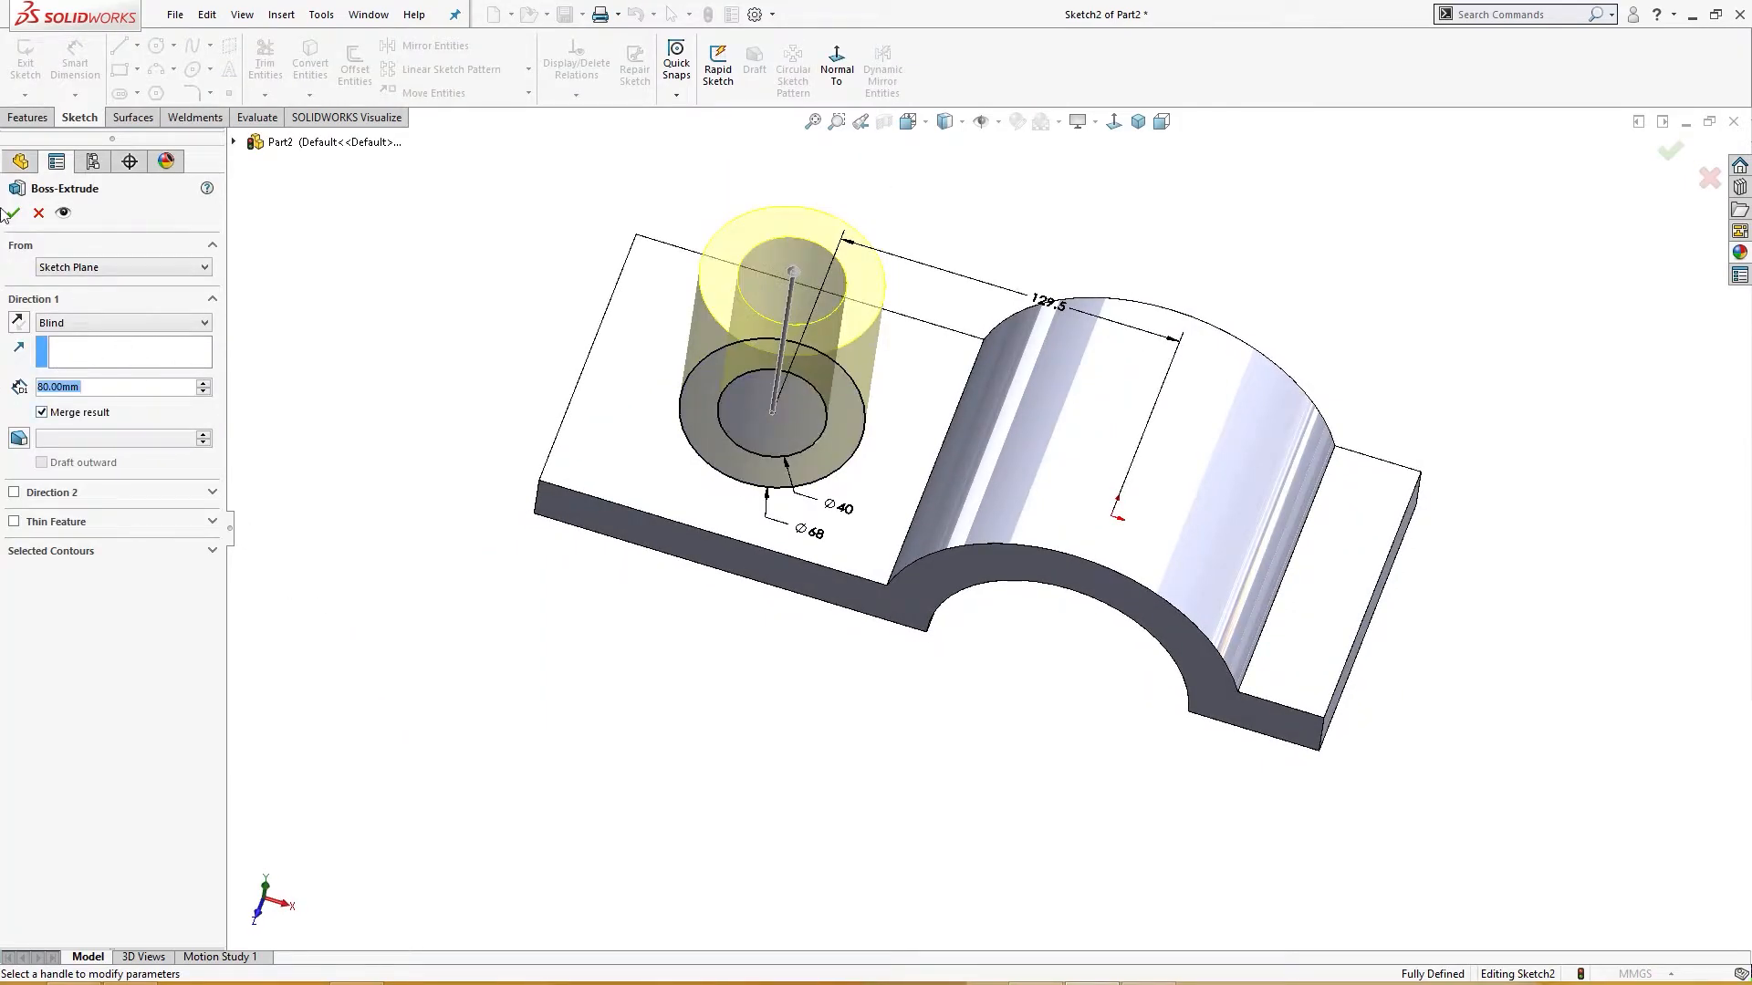
pyautogui.click(14, 213)
pyautogui.moveTo(337, 408); pyautogui.dragTo(381, 414, button='middle')
pyautogui.hotkey('ctrl', '7')
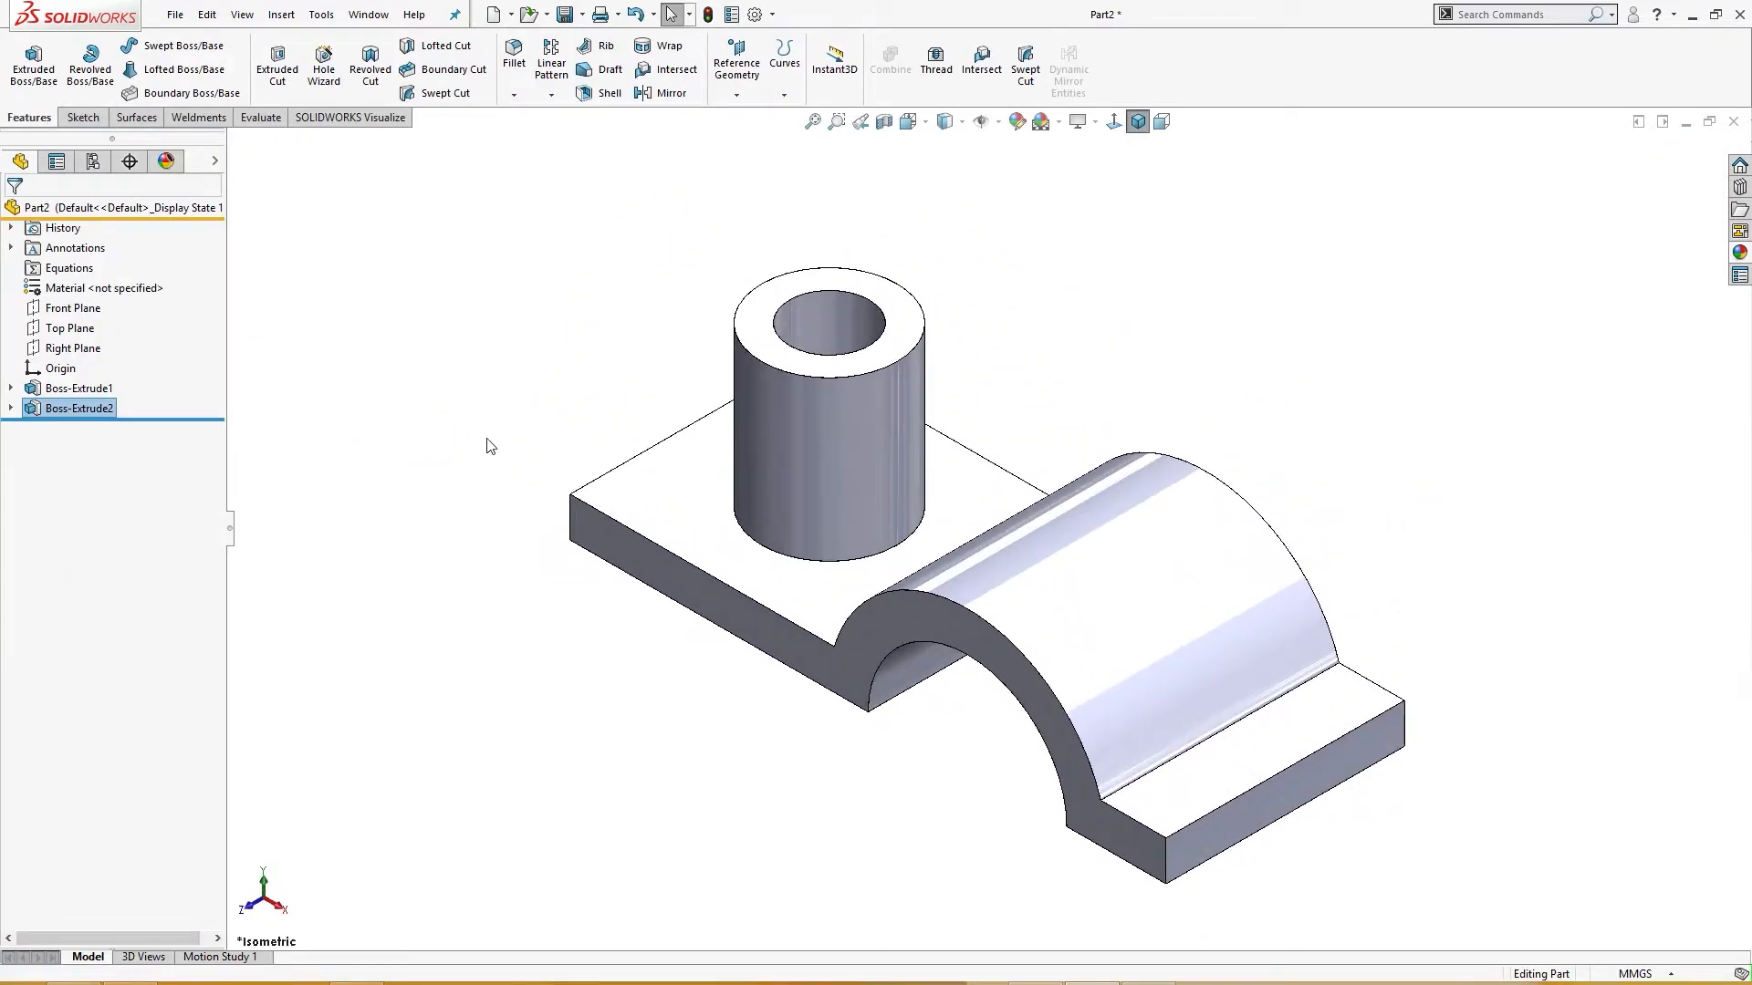
# On the Front Plane, sketch two concentric circles about 70 and 108 mm in diameter, centred about 189 mm directly above the origin.
pyautogui.click(73, 308)
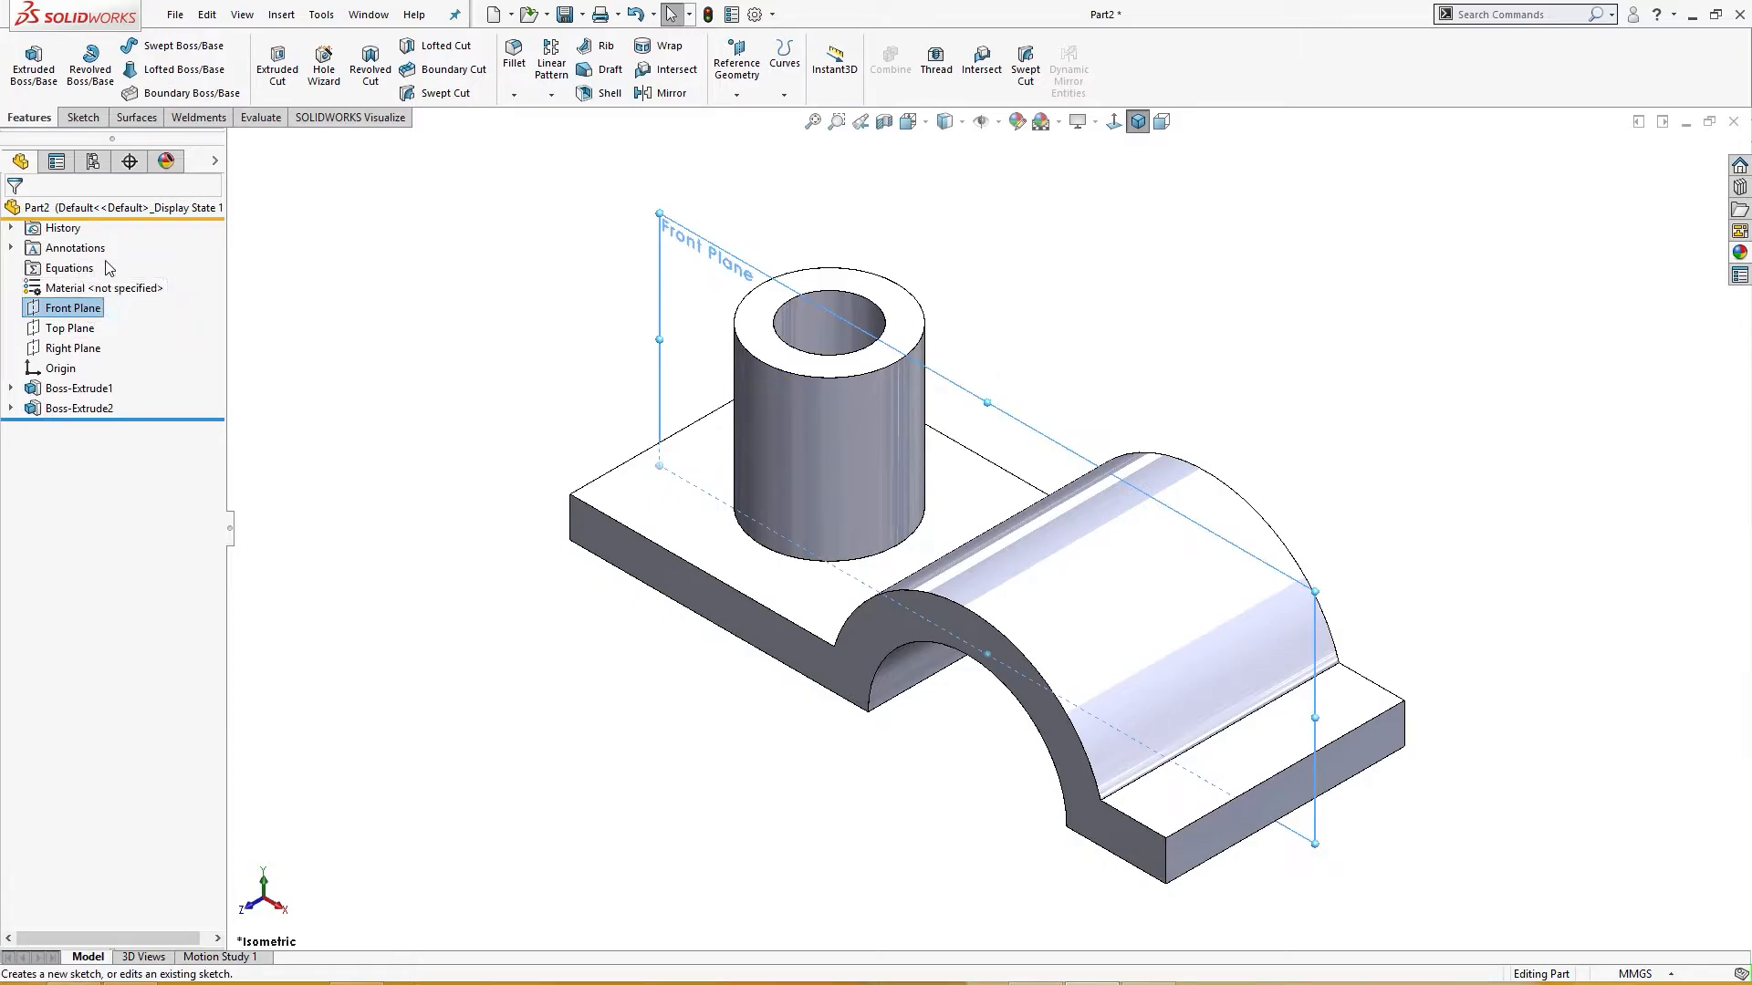
pyautogui.click(73, 308)
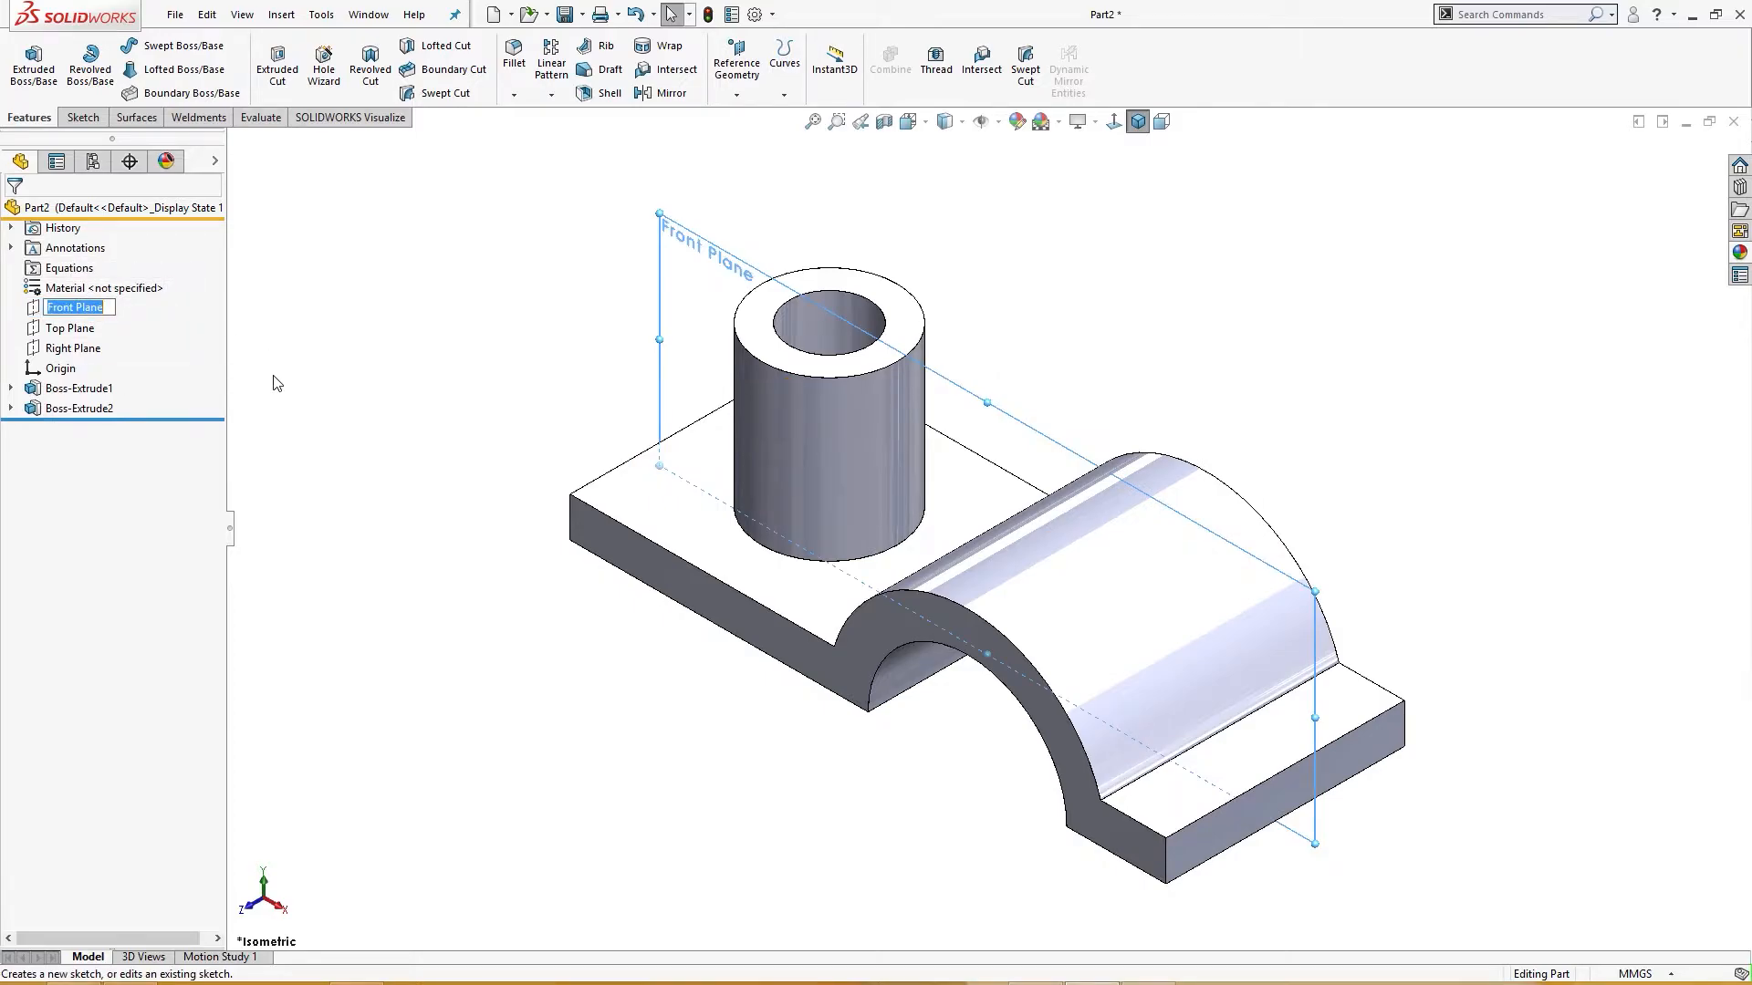
pyautogui.press('Escape')
pyautogui.click(91, 311)
pyautogui.click(109, 283)
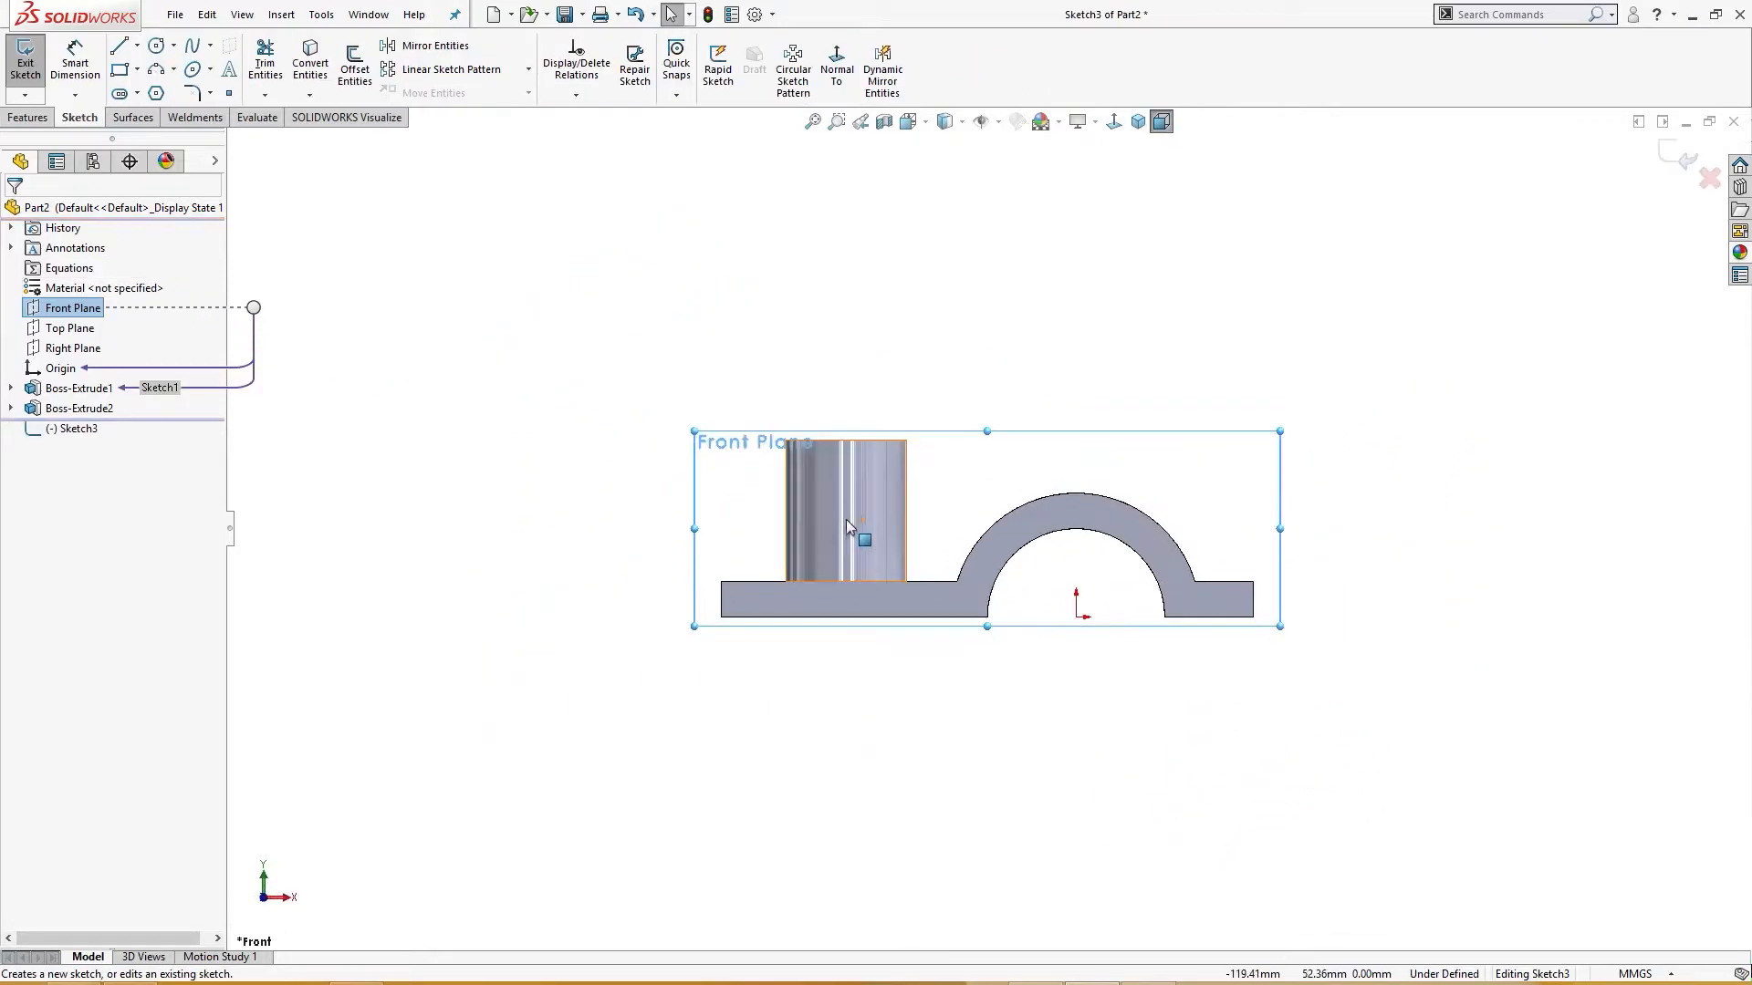
pyautogui.moveTo(1157, 298); pyautogui.dragTo(1144, 292, button='right')
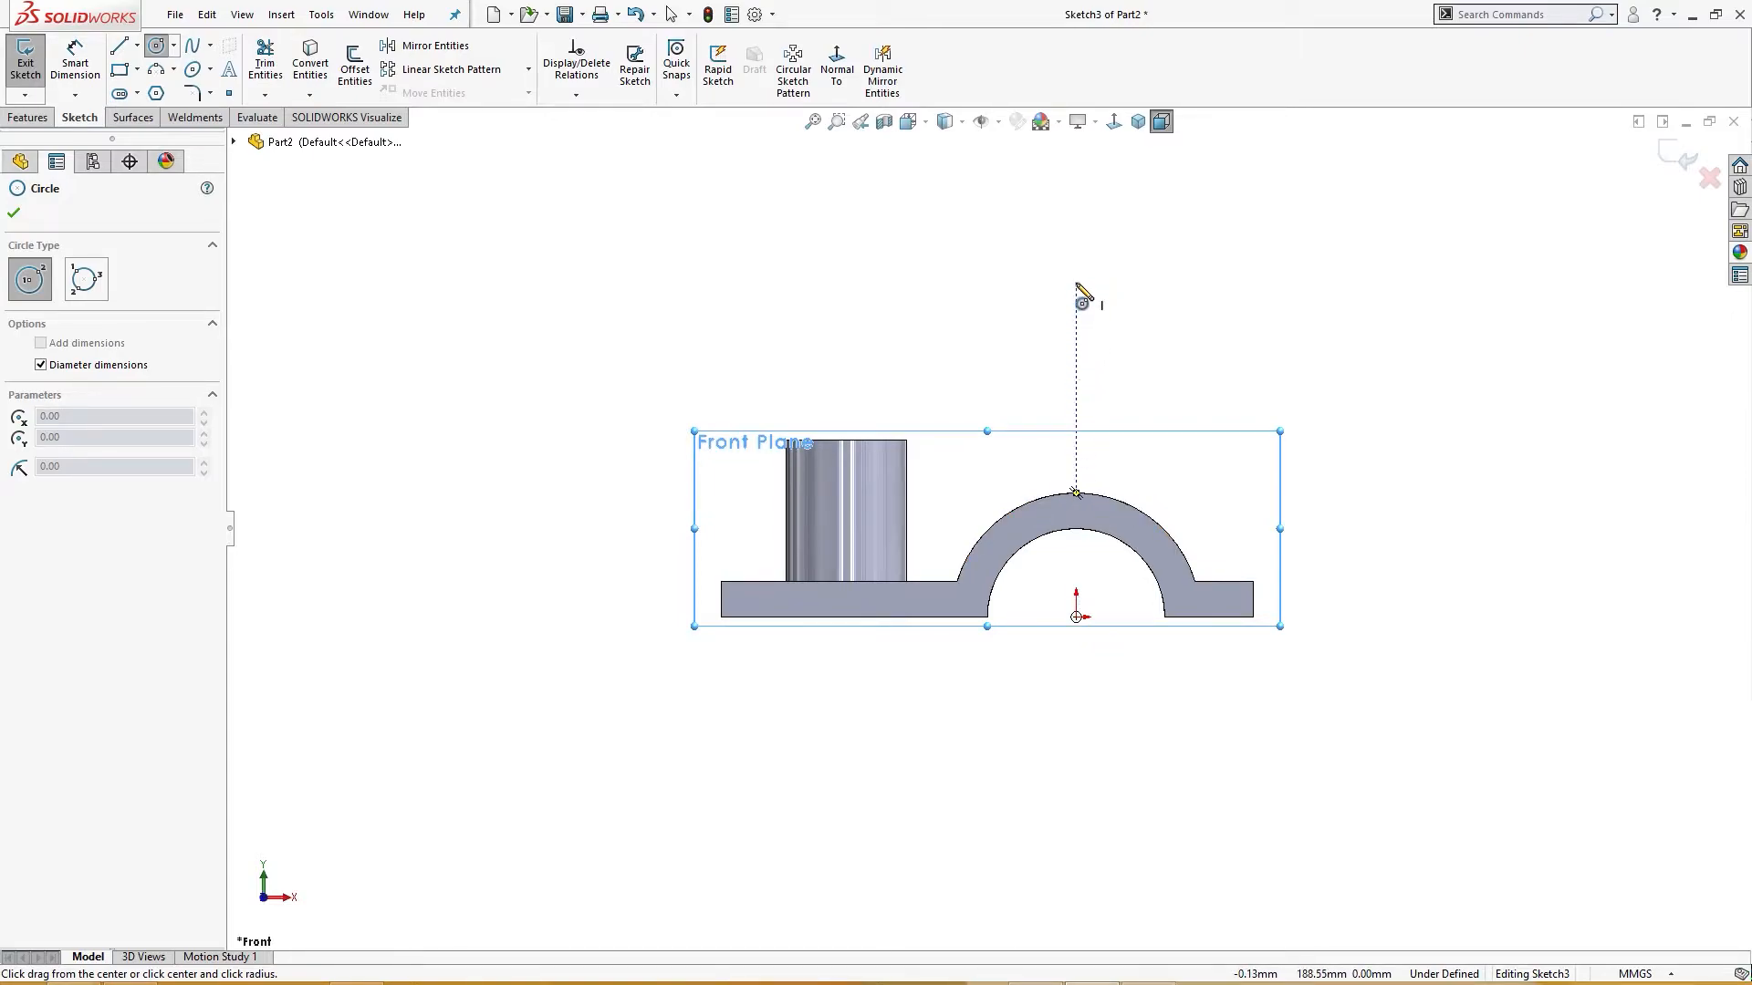
pyautogui.click(1077, 285)
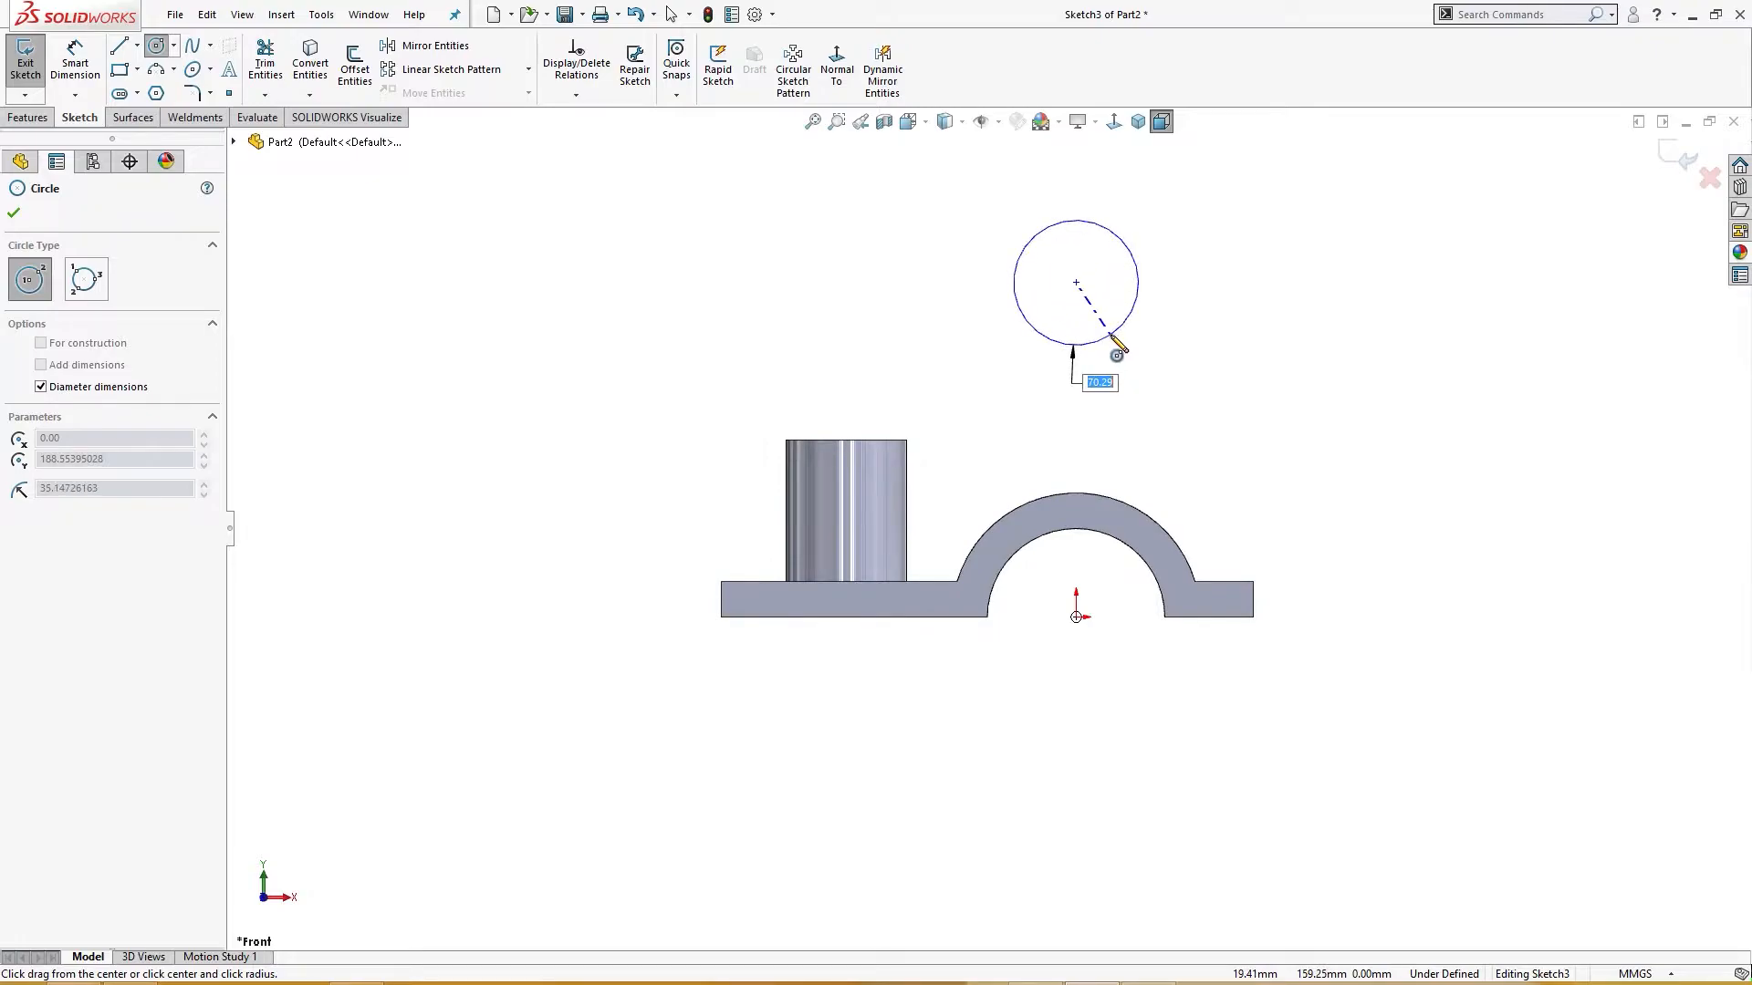
pyautogui.click(1110, 336)
pyautogui.click(1076, 283)
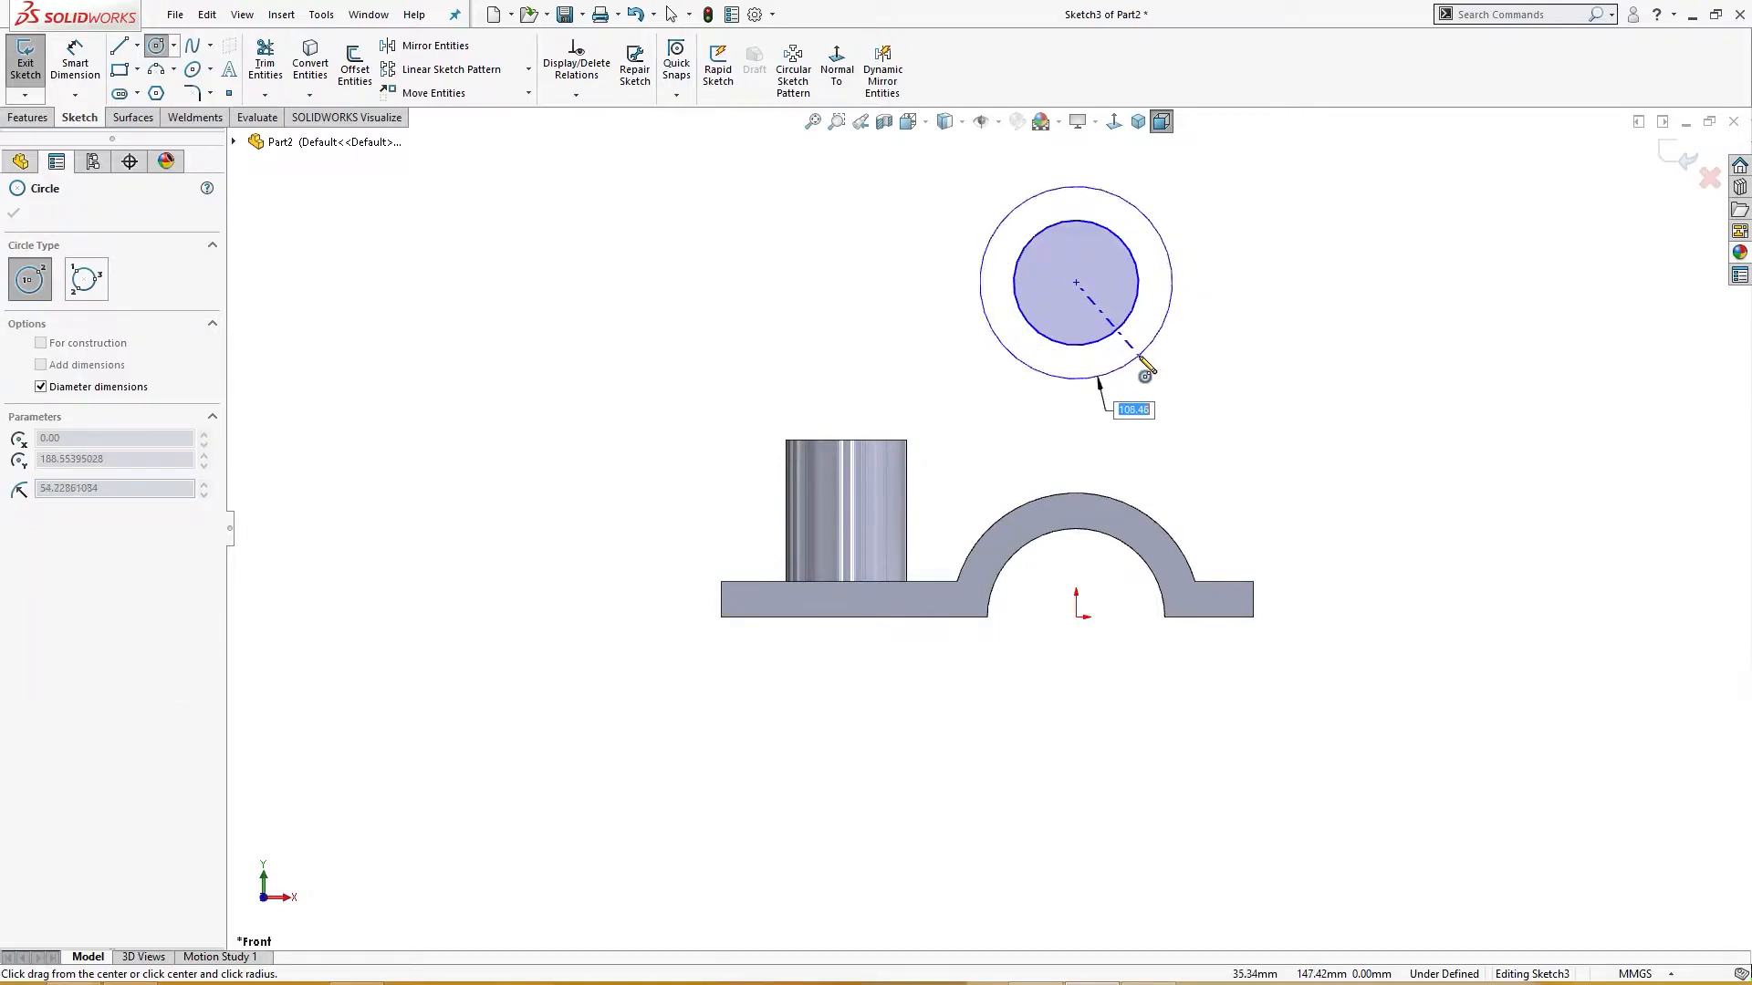
pyautogui.click(1142, 352)
# Set the outer circle's diameter to 88 mm and place the dimension text just below the circle's right side.
pyautogui.moveTo(1221, 412); pyautogui.dragTo(1220, 333, button='right')
pyautogui.click(1157, 338)
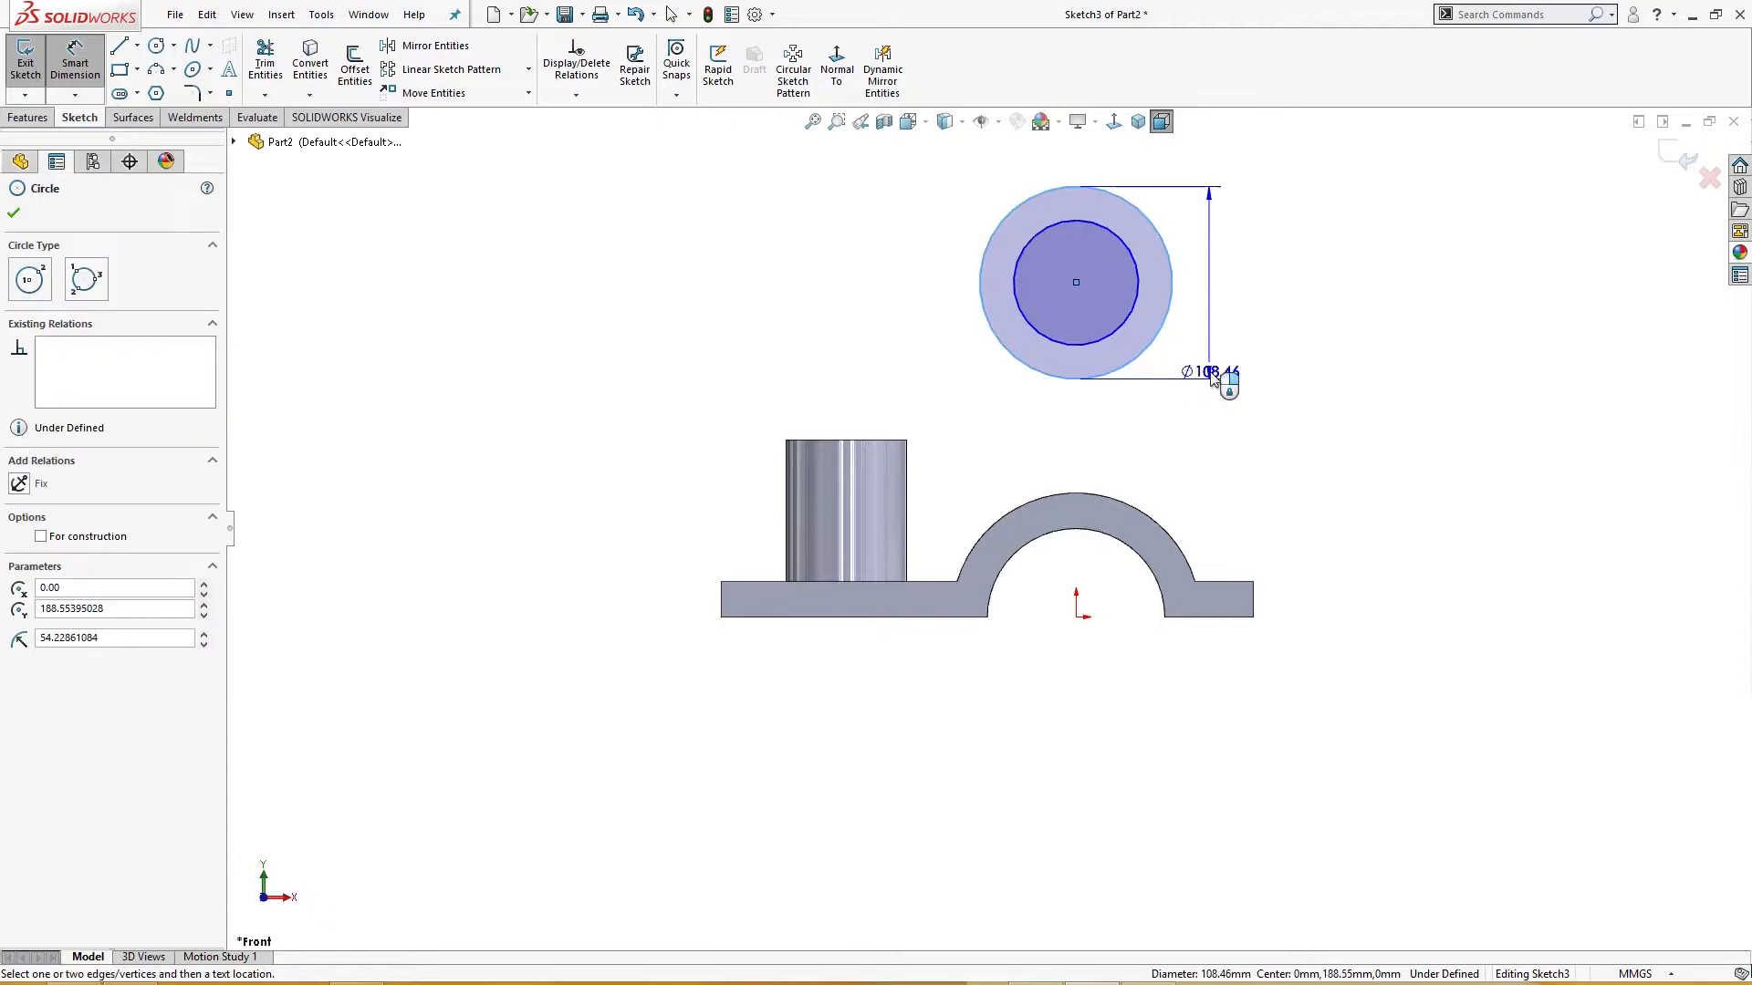
pyautogui.click(1211, 381)
pyautogui.write('88')
pyautogui.press('Return')
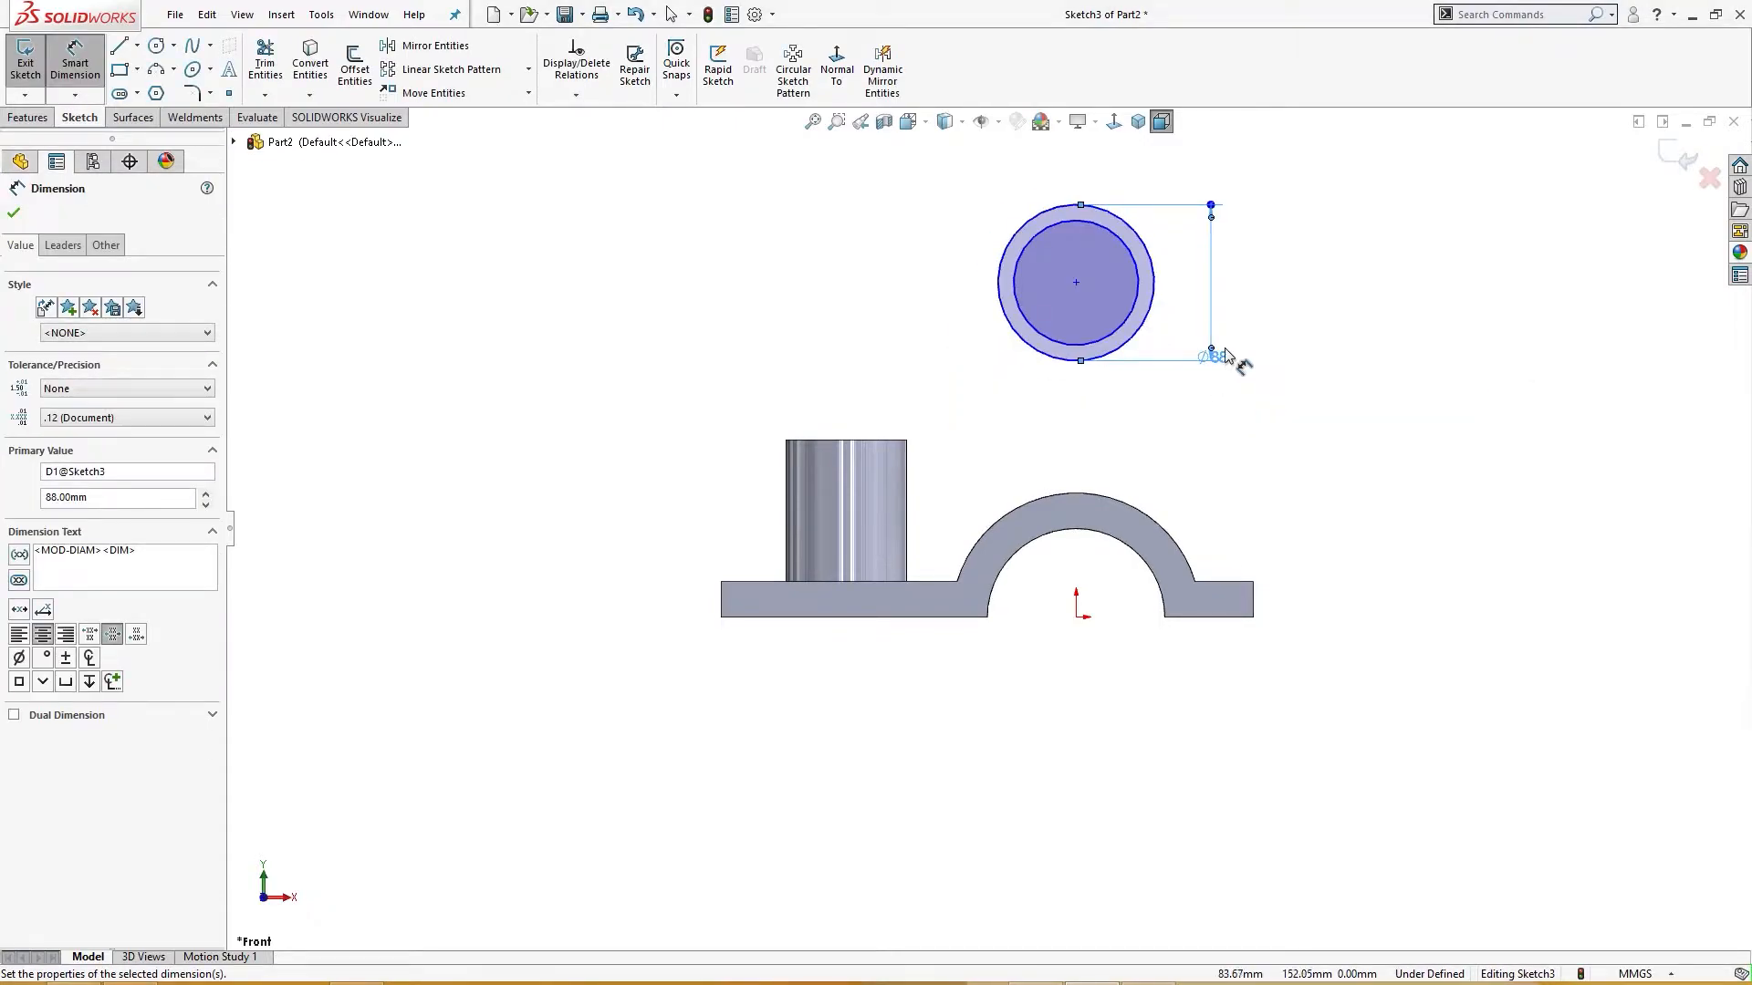
pyautogui.moveTo(1223, 361); pyautogui.dragTo(1185, 420)
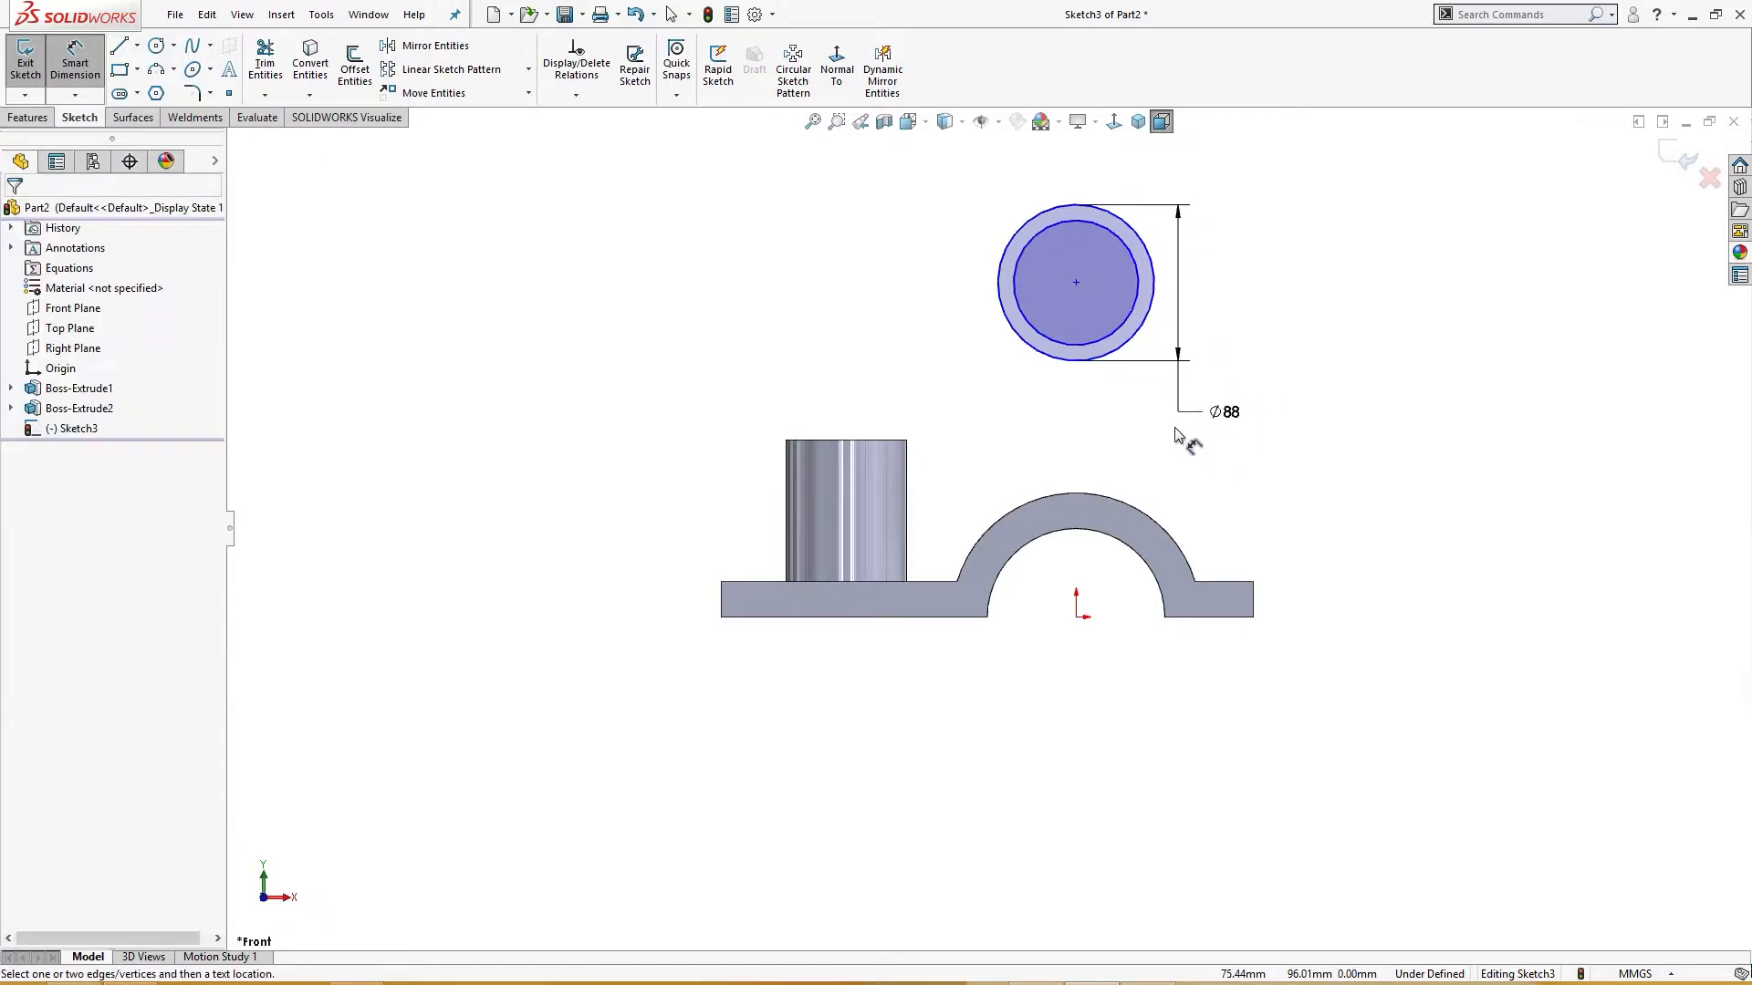
# Dimension the inner circle's diameter as 60 mm, with the text to the lower left of the circles.
pyautogui.click(1073, 352)
pyautogui.click(965, 385)
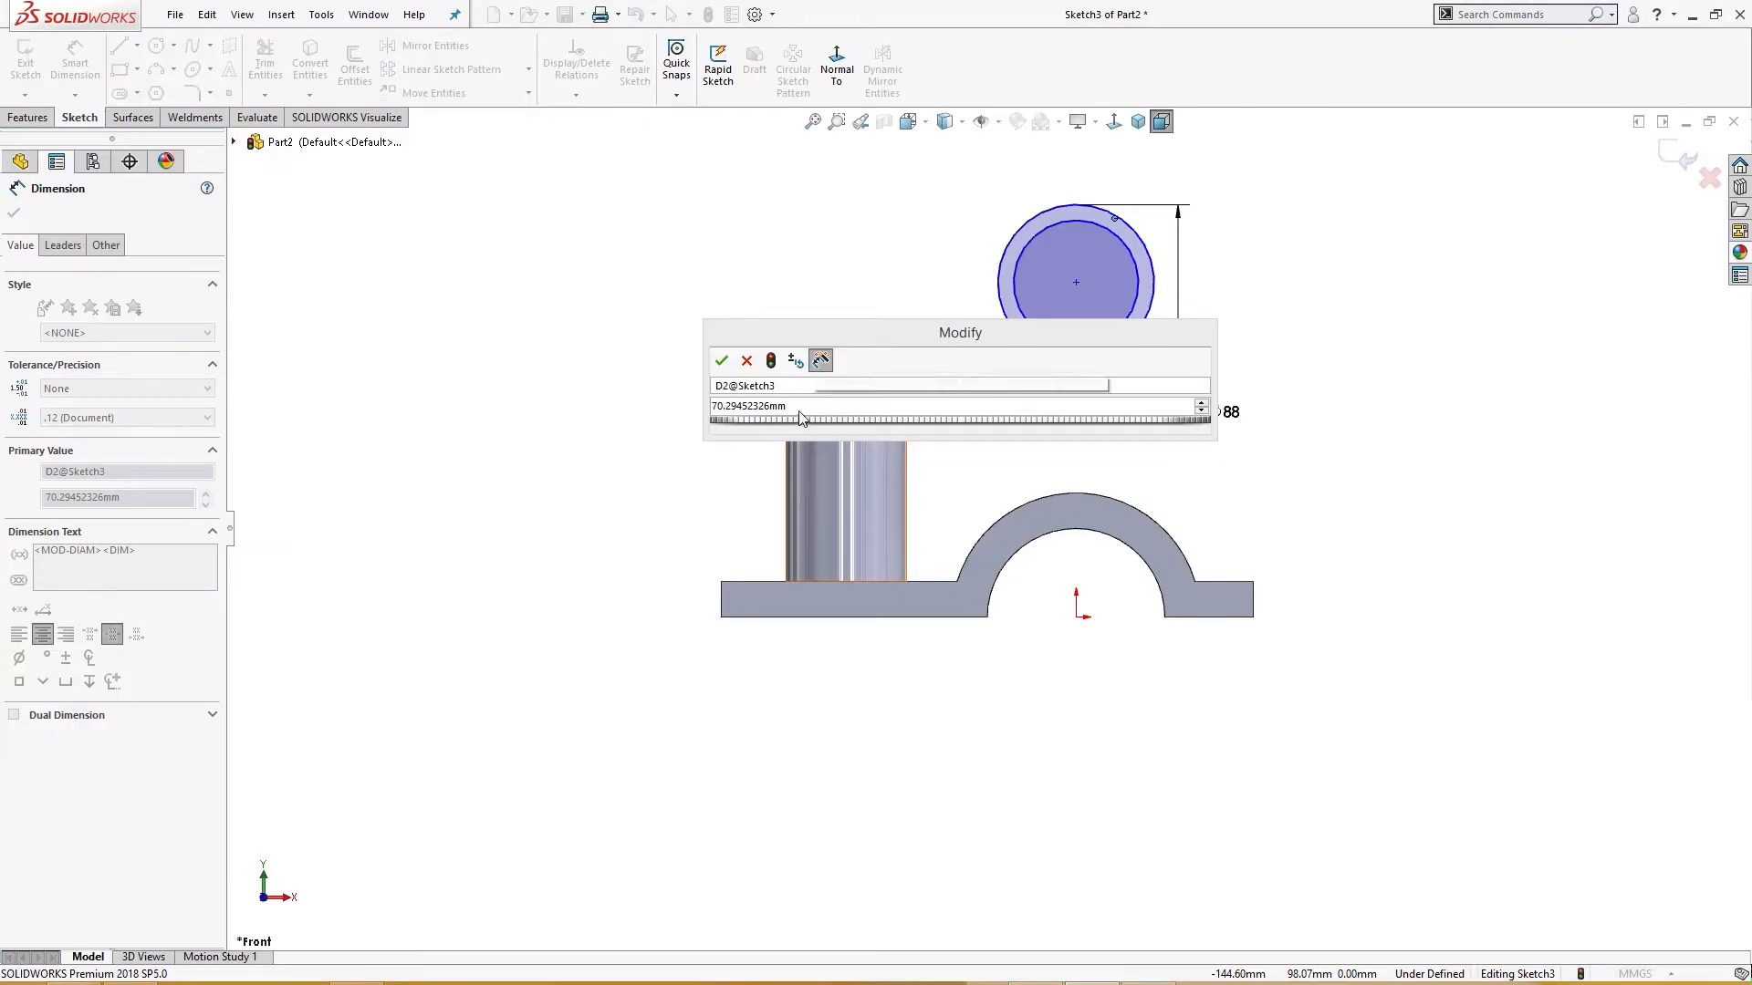
pyautogui.write('60')
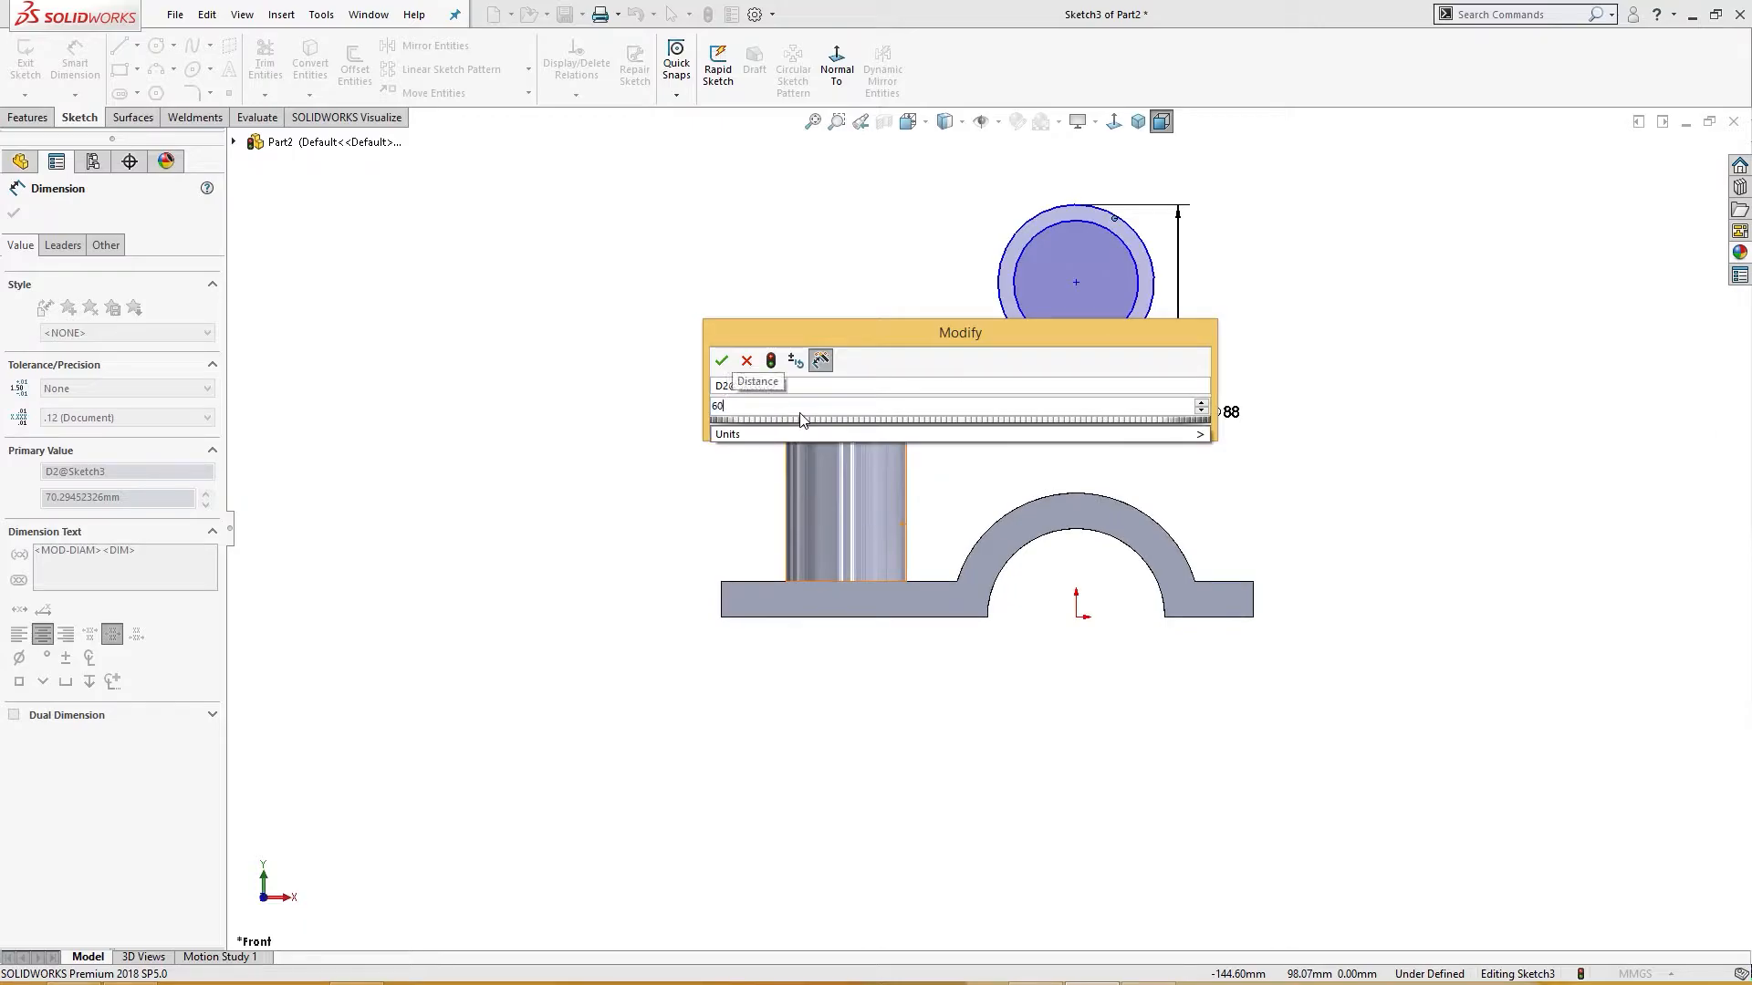
pyautogui.press('Return')
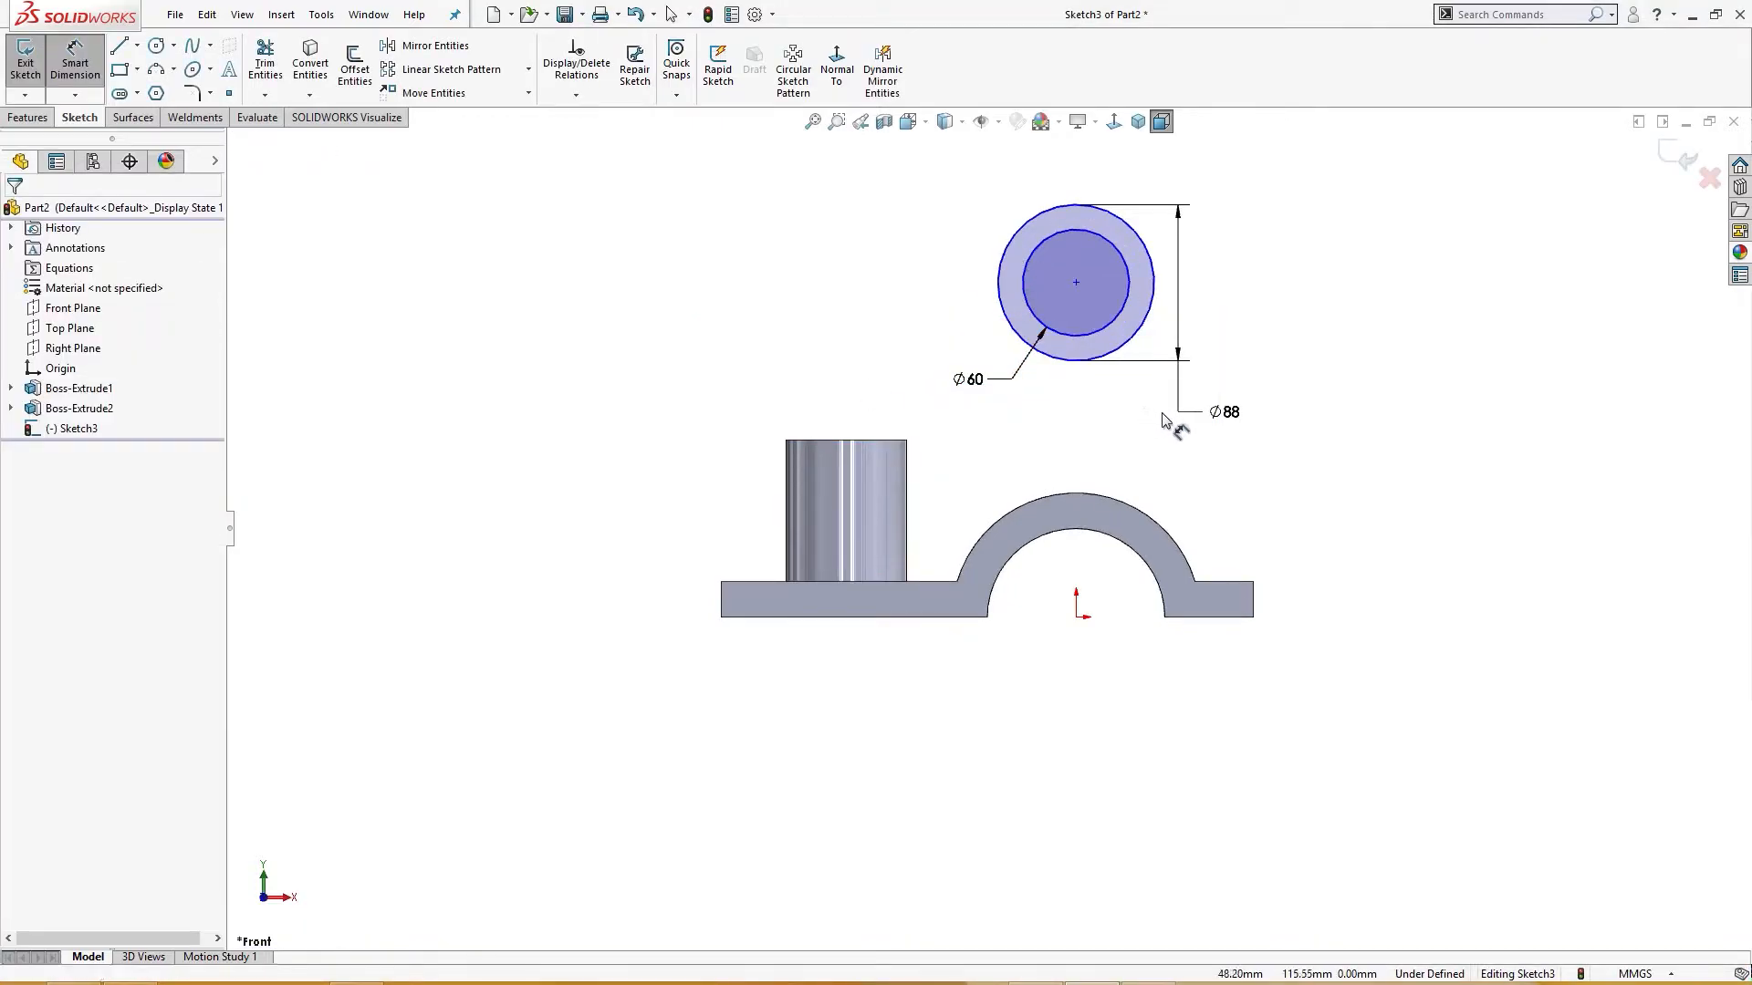
pyautogui.press('Escape')
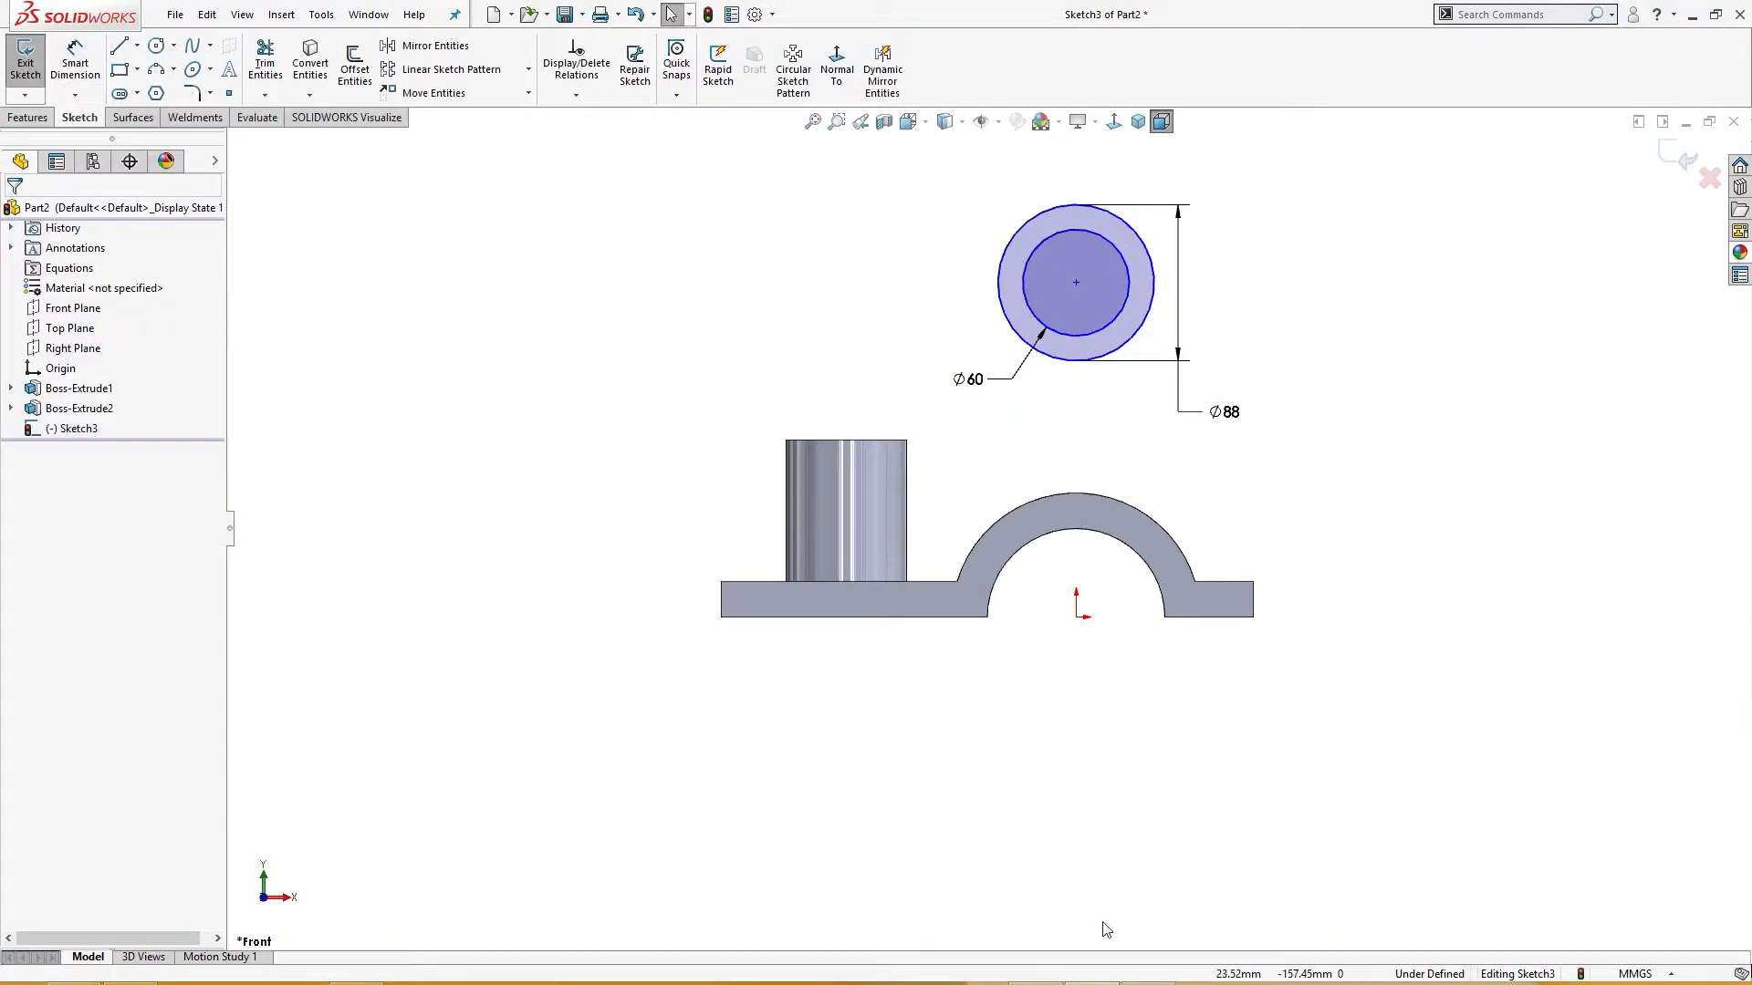
# Check the upper boss height in Exercise 29.PDF and dimension the circles' centre 168 mm above the origin.
pyautogui.click(1059, 903)
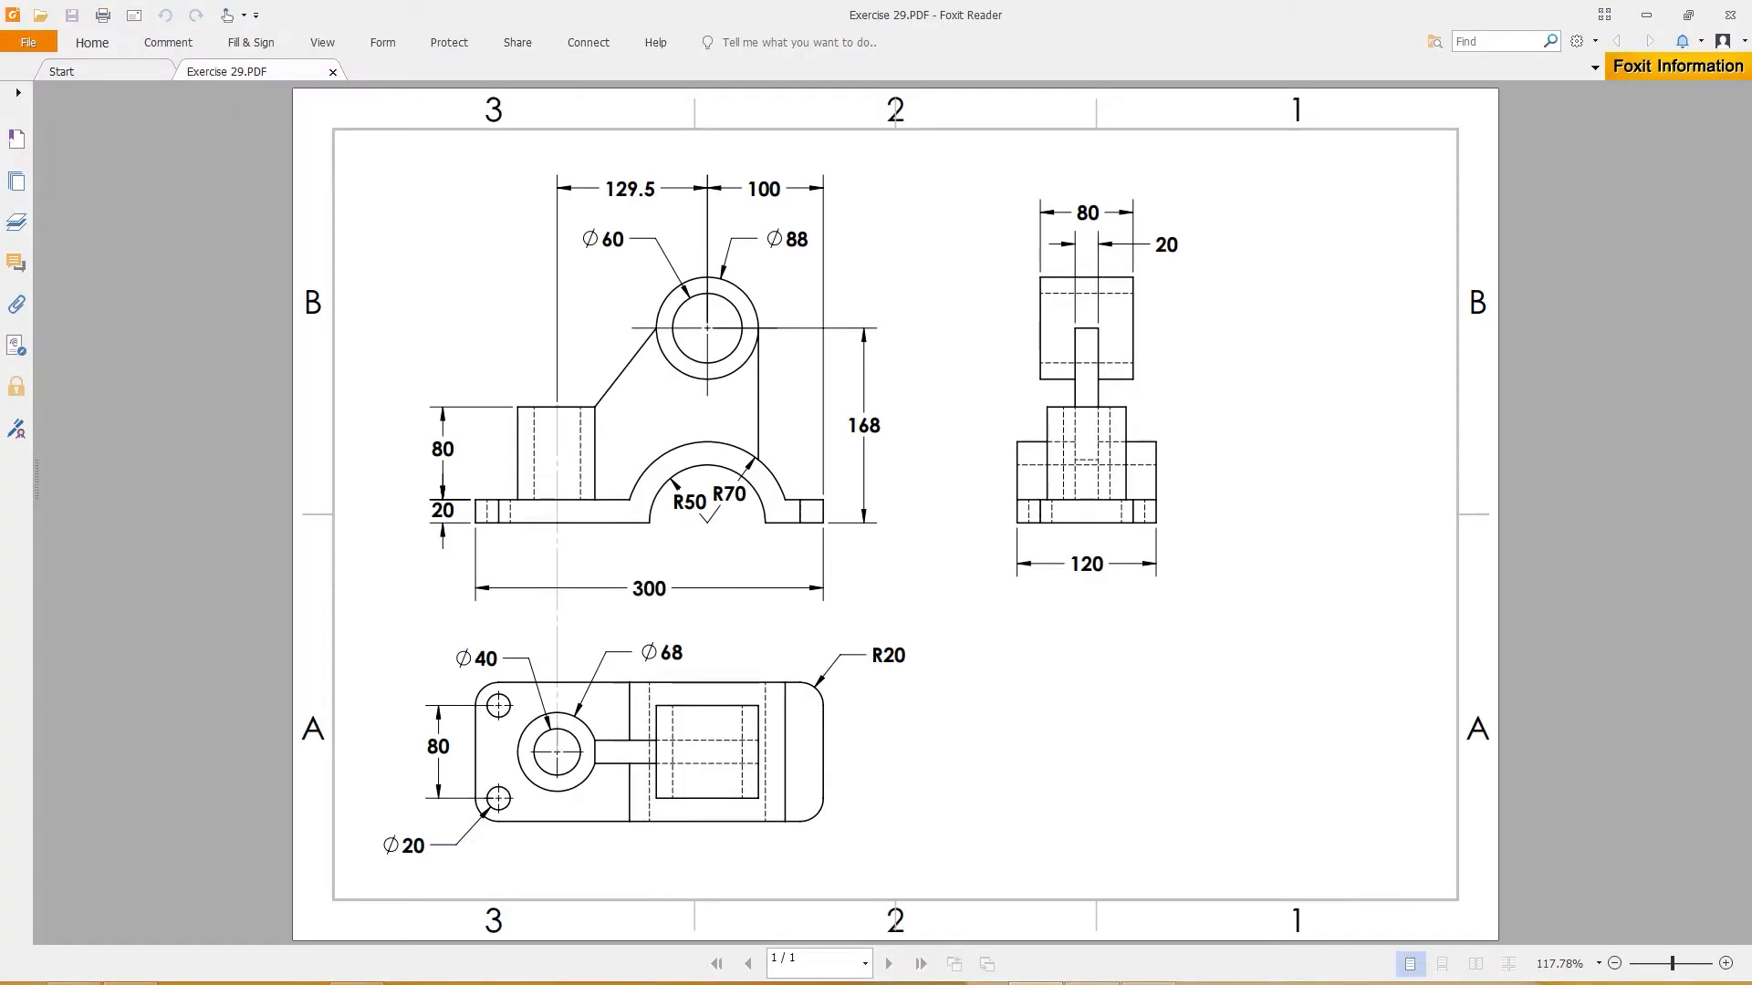
pyautogui.hotkey('alt', 'Tab')
pyautogui.moveTo(1303, 701); pyautogui.dragTo(1262, 607, button='right')
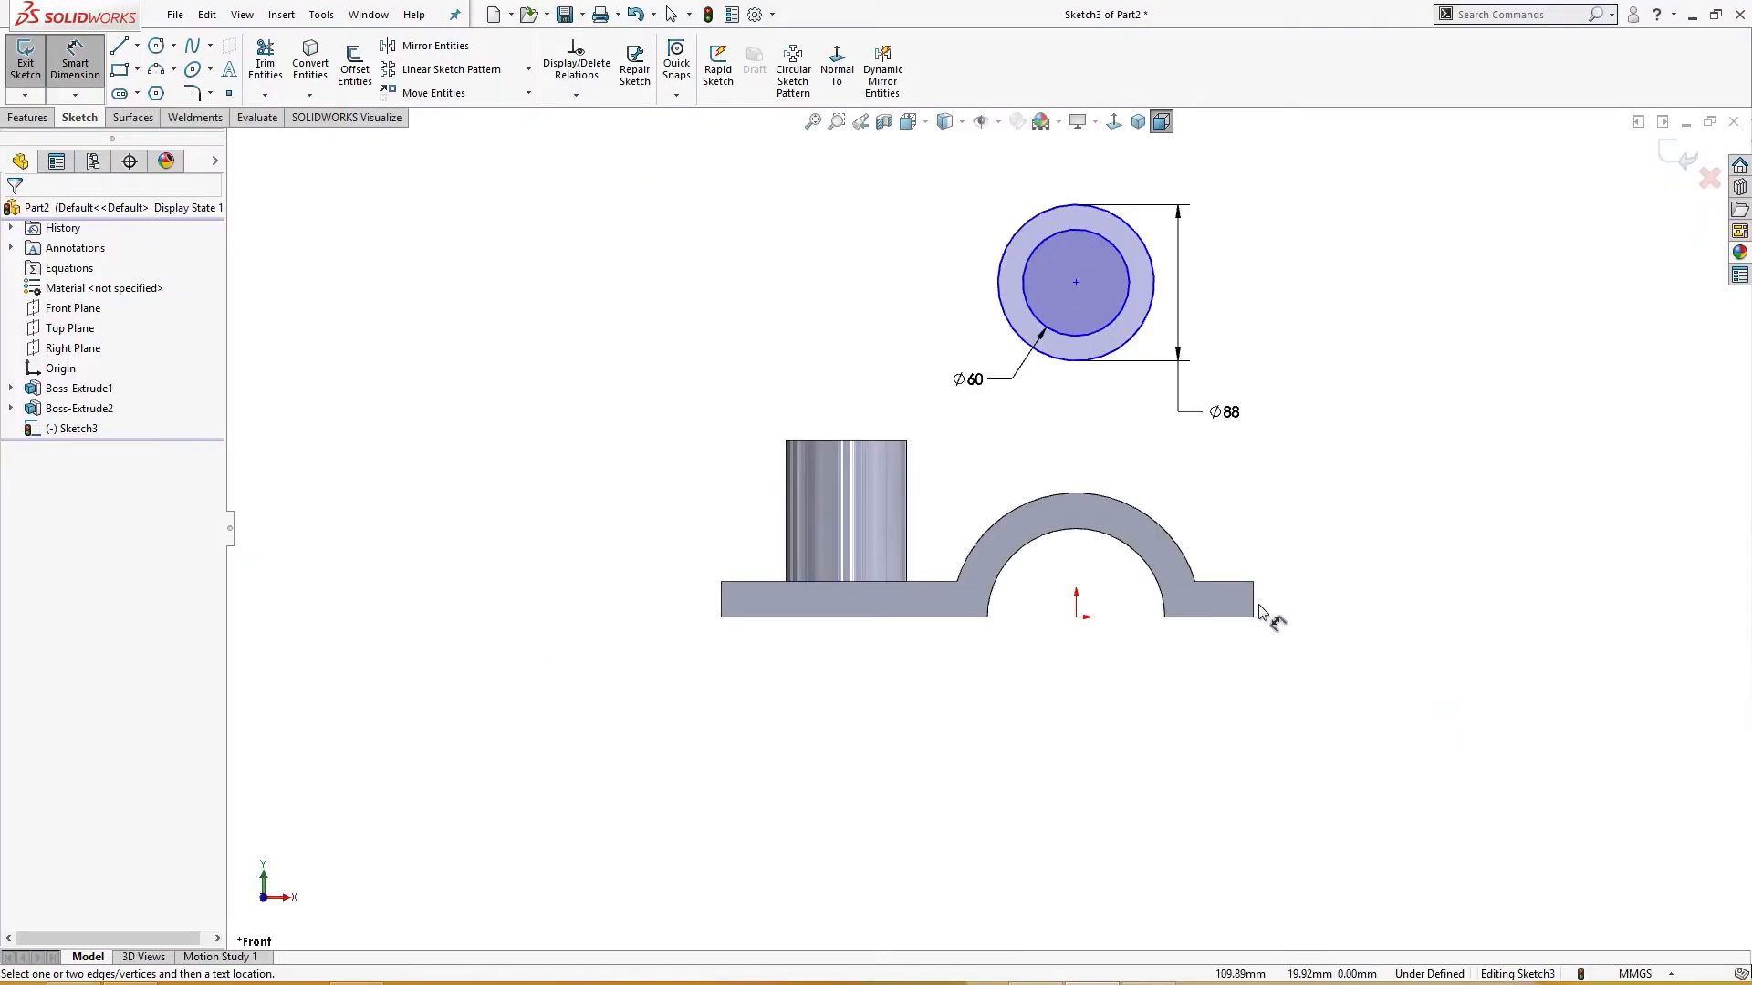
pyautogui.click(1077, 617)
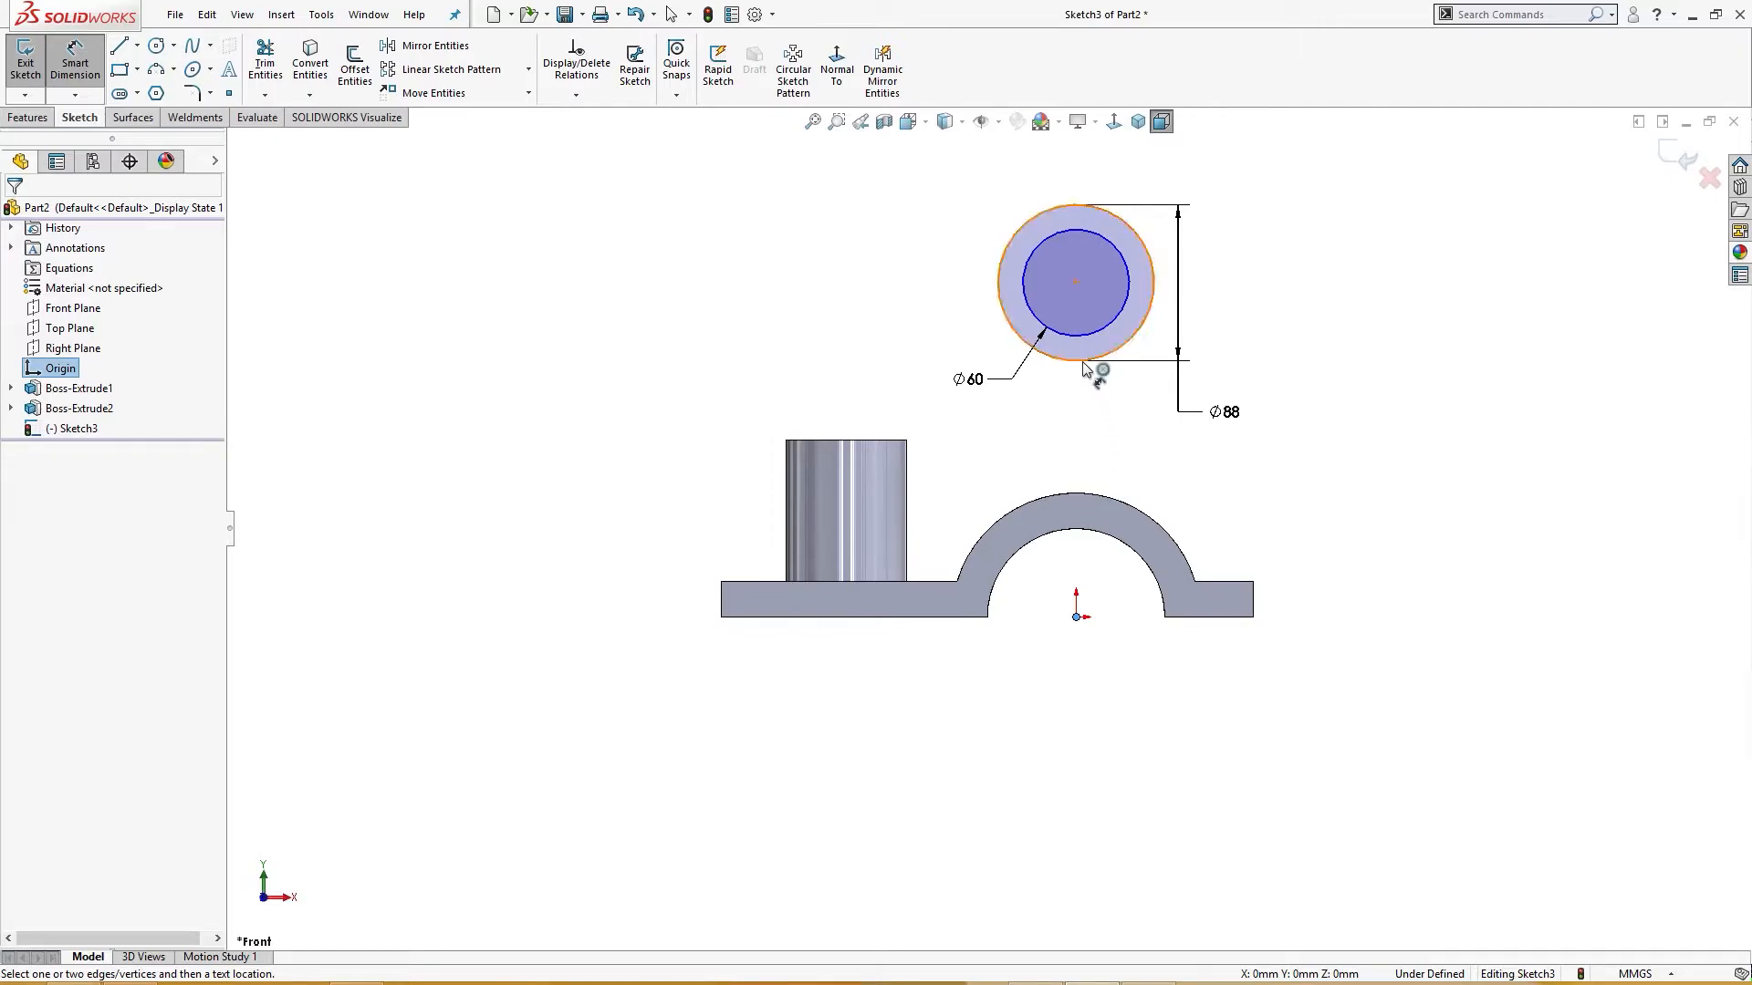
pyautogui.click(1084, 368)
pyautogui.click(1327, 461)
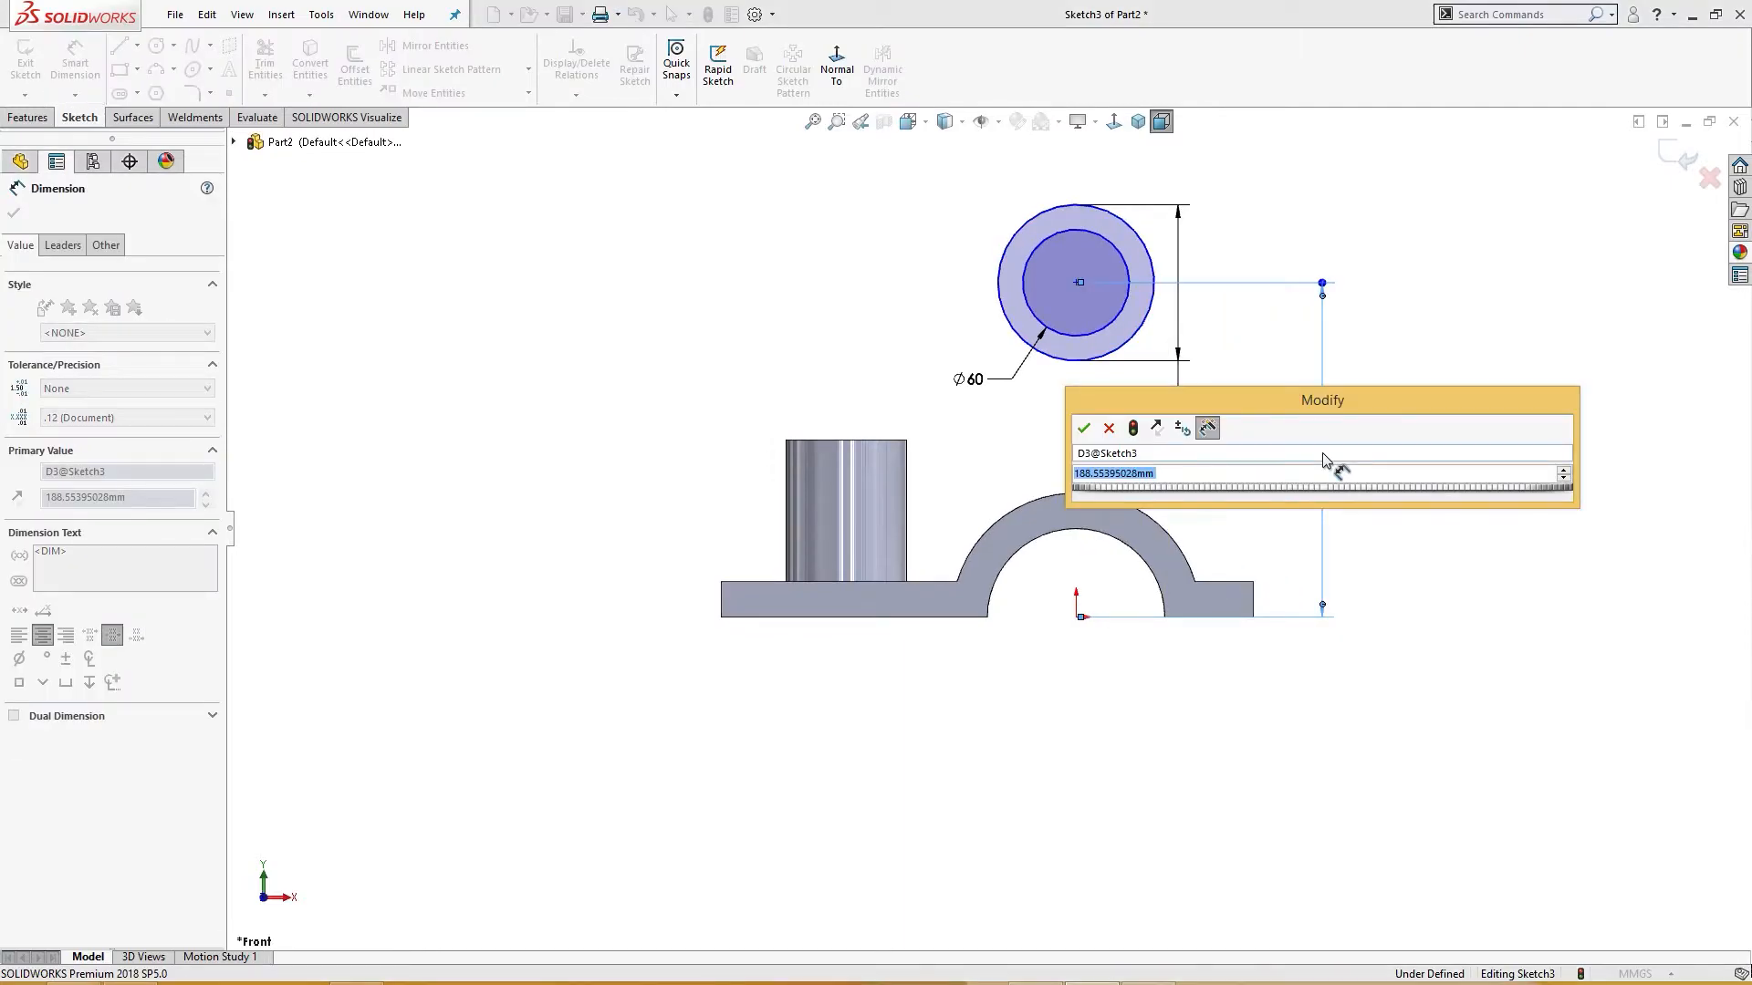
pyautogui.write('168')
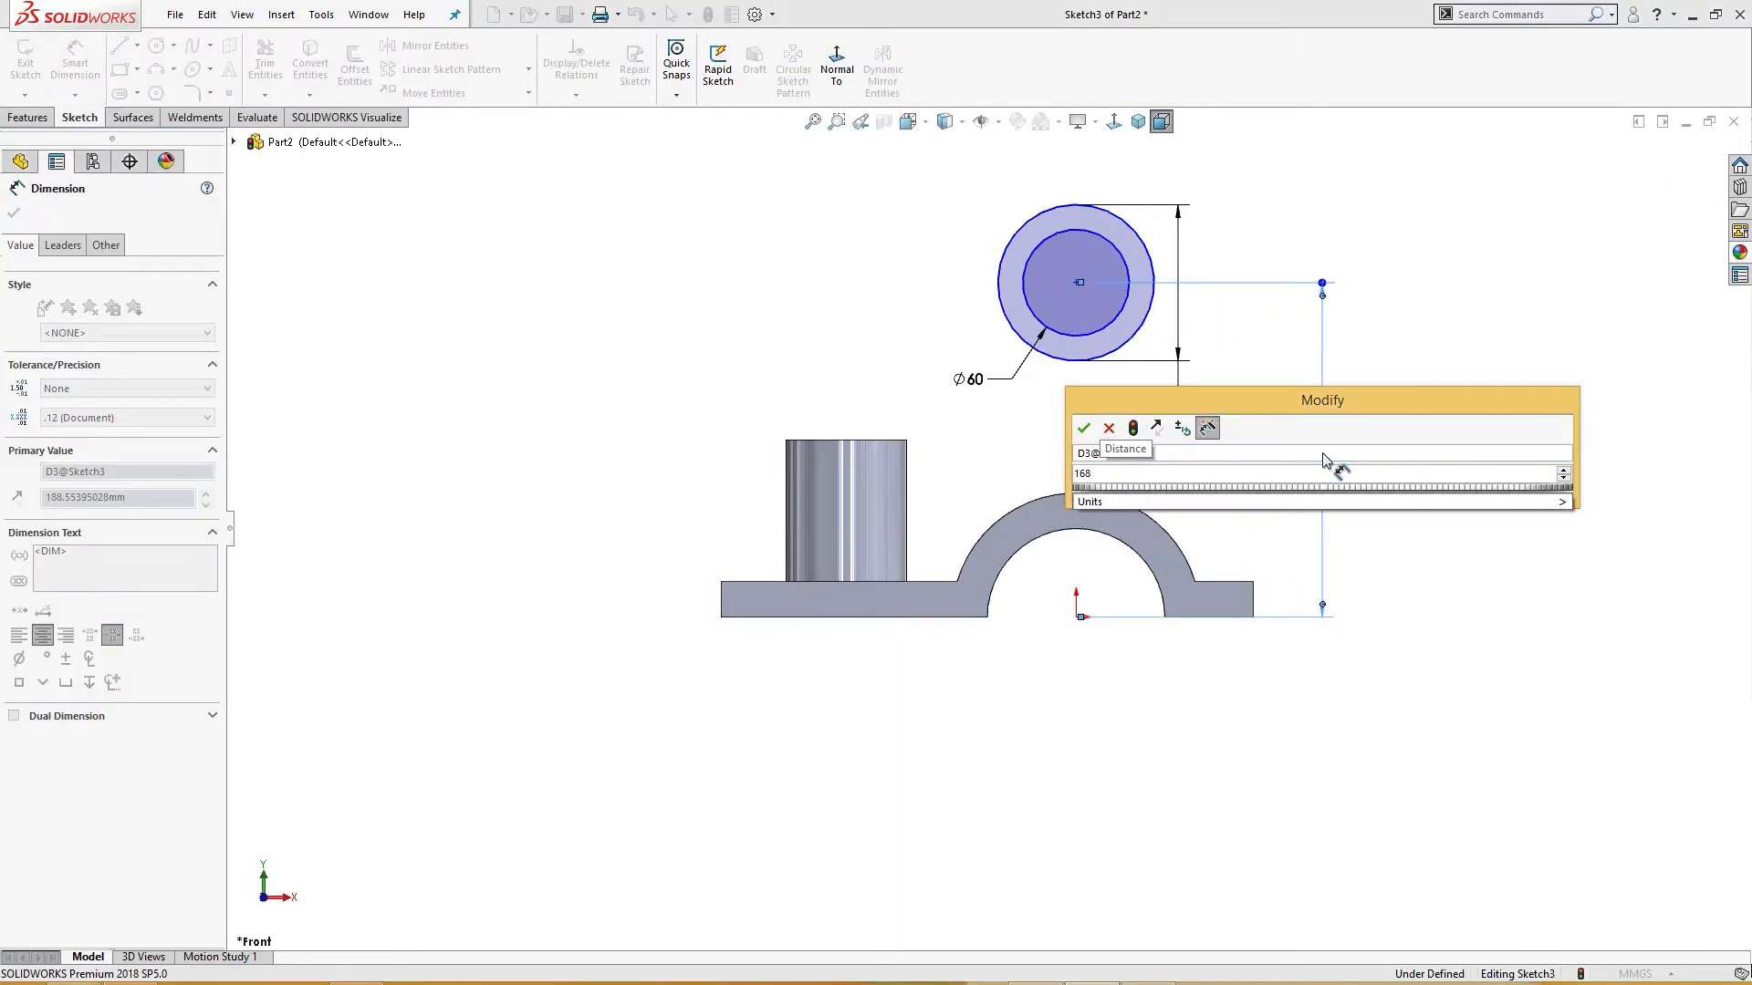
pyautogui.press('Return')
pyautogui.press('Escape')
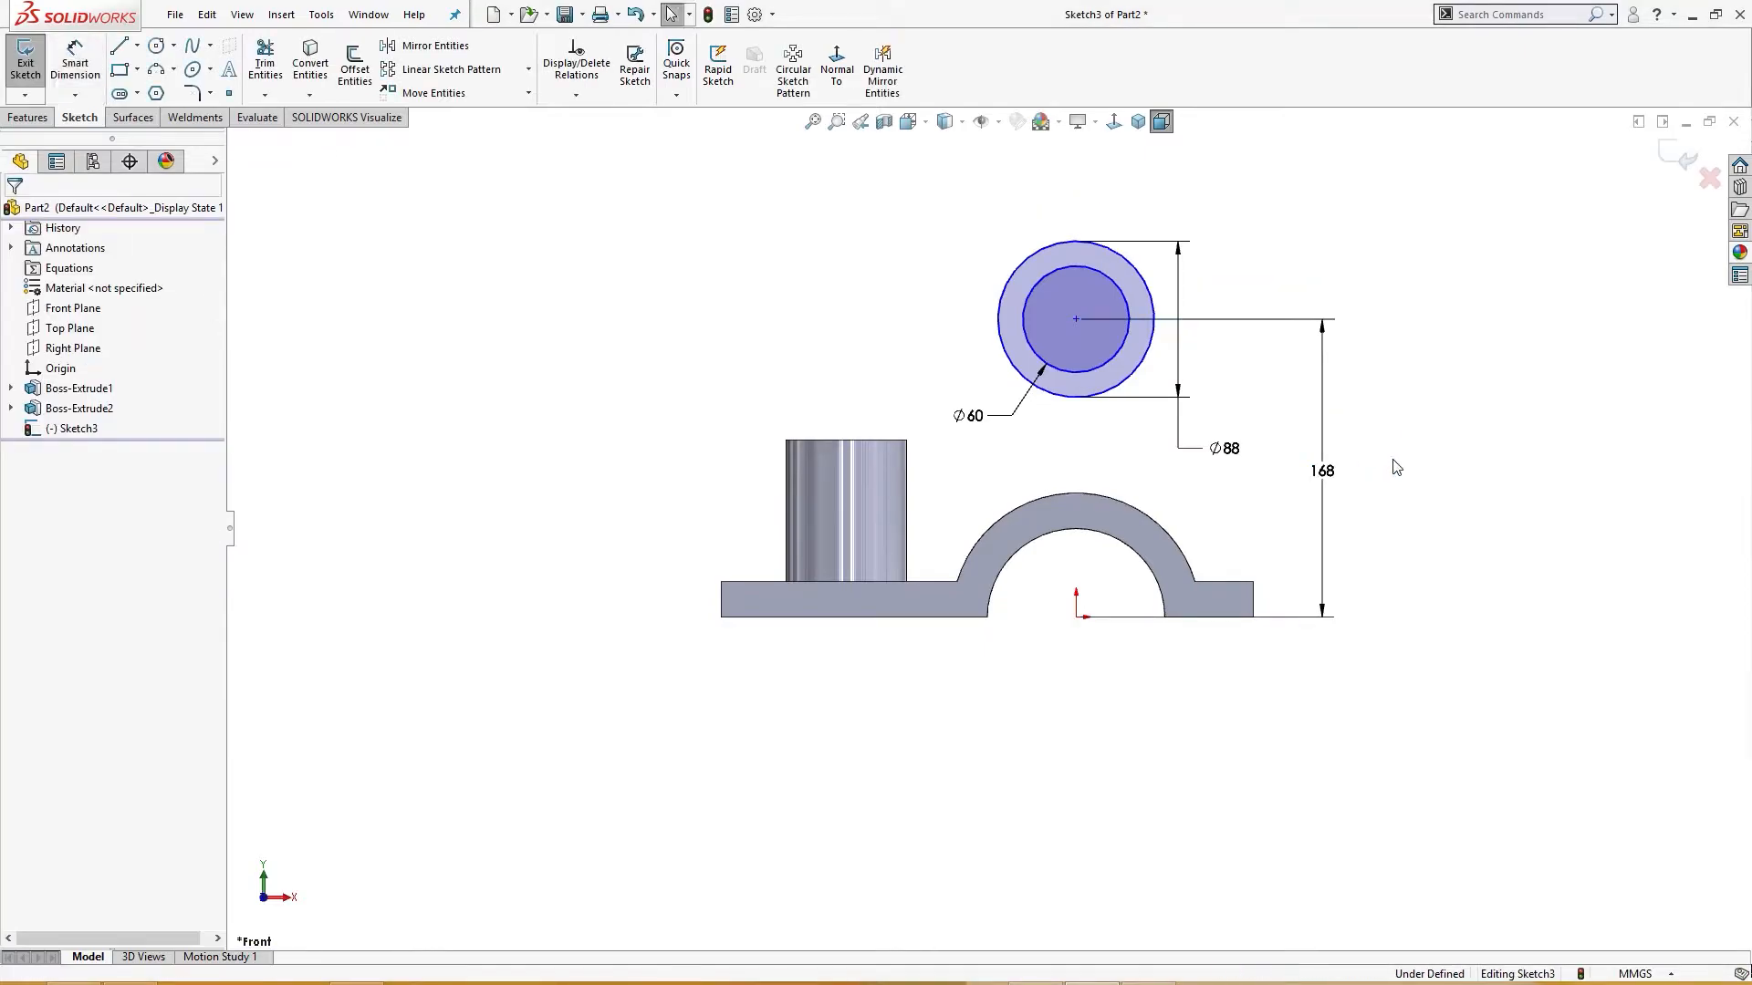
# Add a Vertical relation between the circles' centre and the origin, and tidy the positions of the 88 mm and 60 mm dimension texts.
pyautogui.click(1077, 319)
pyautogui.keyDown('ctrl'); pyautogui.click(1077, 618); pyautogui.keyUp('ctrl')
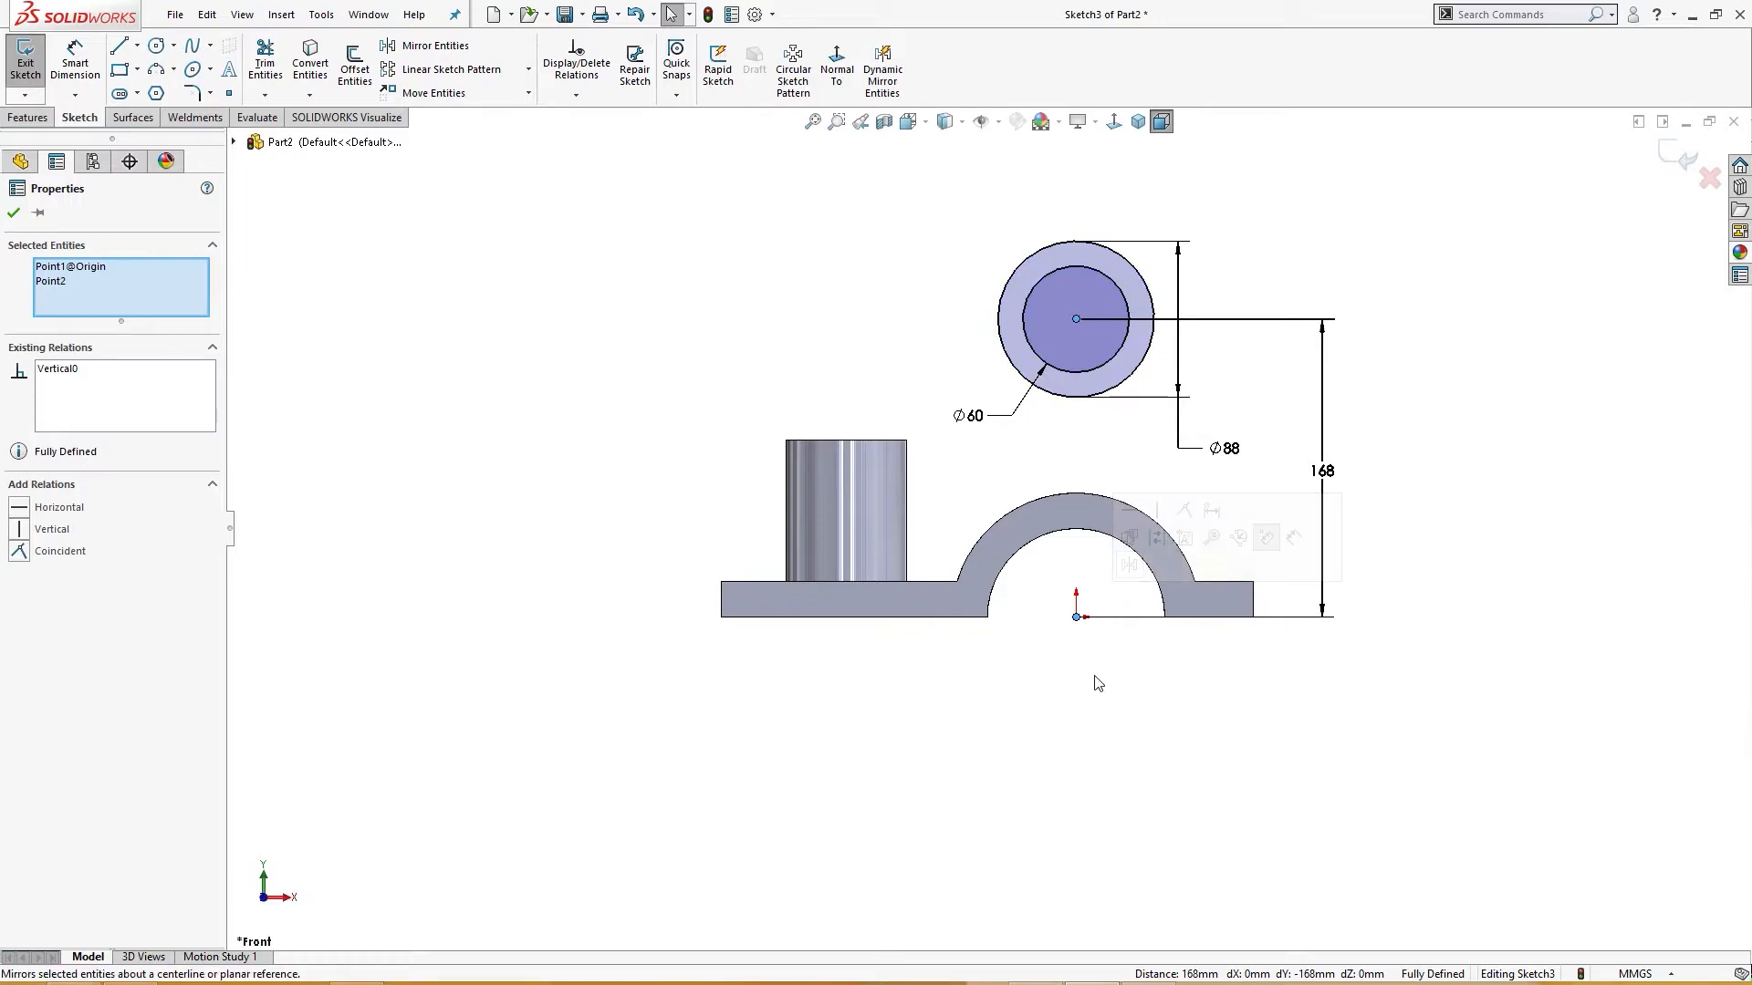
pyautogui.press('Escape')
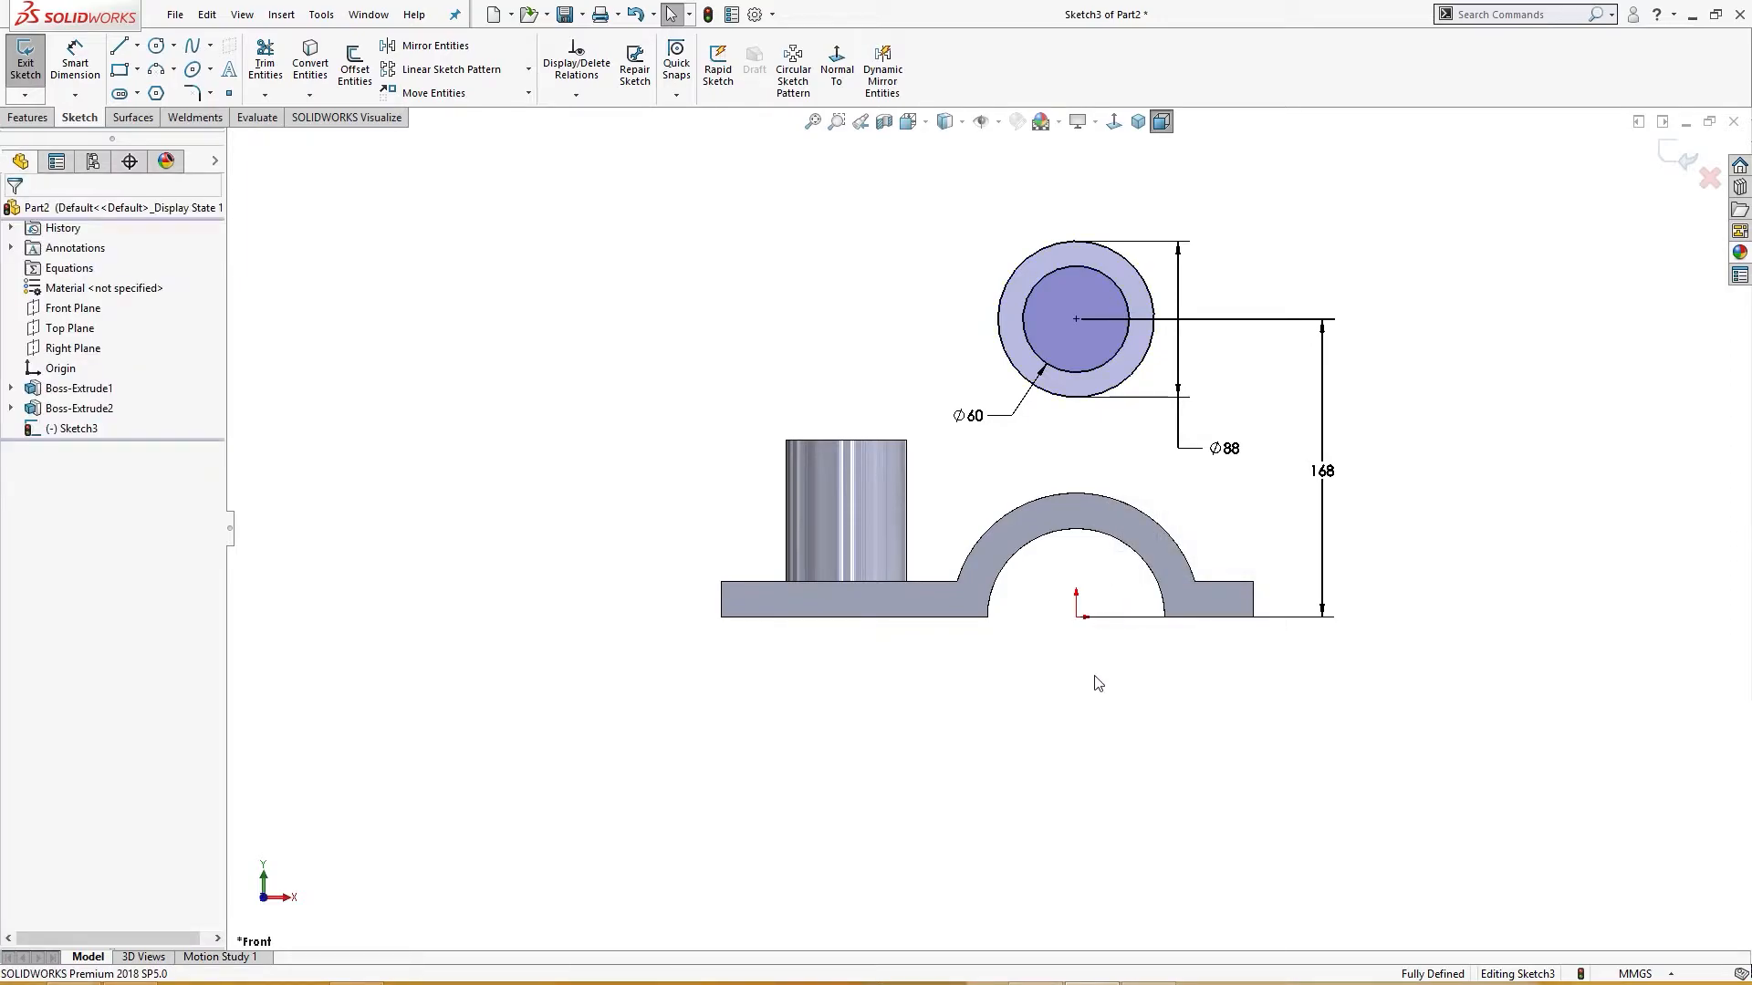
pyautogui.moveTo(1235, 446); pyautogui.dragTo(1240, 427)
pyautogui.press('Escape')
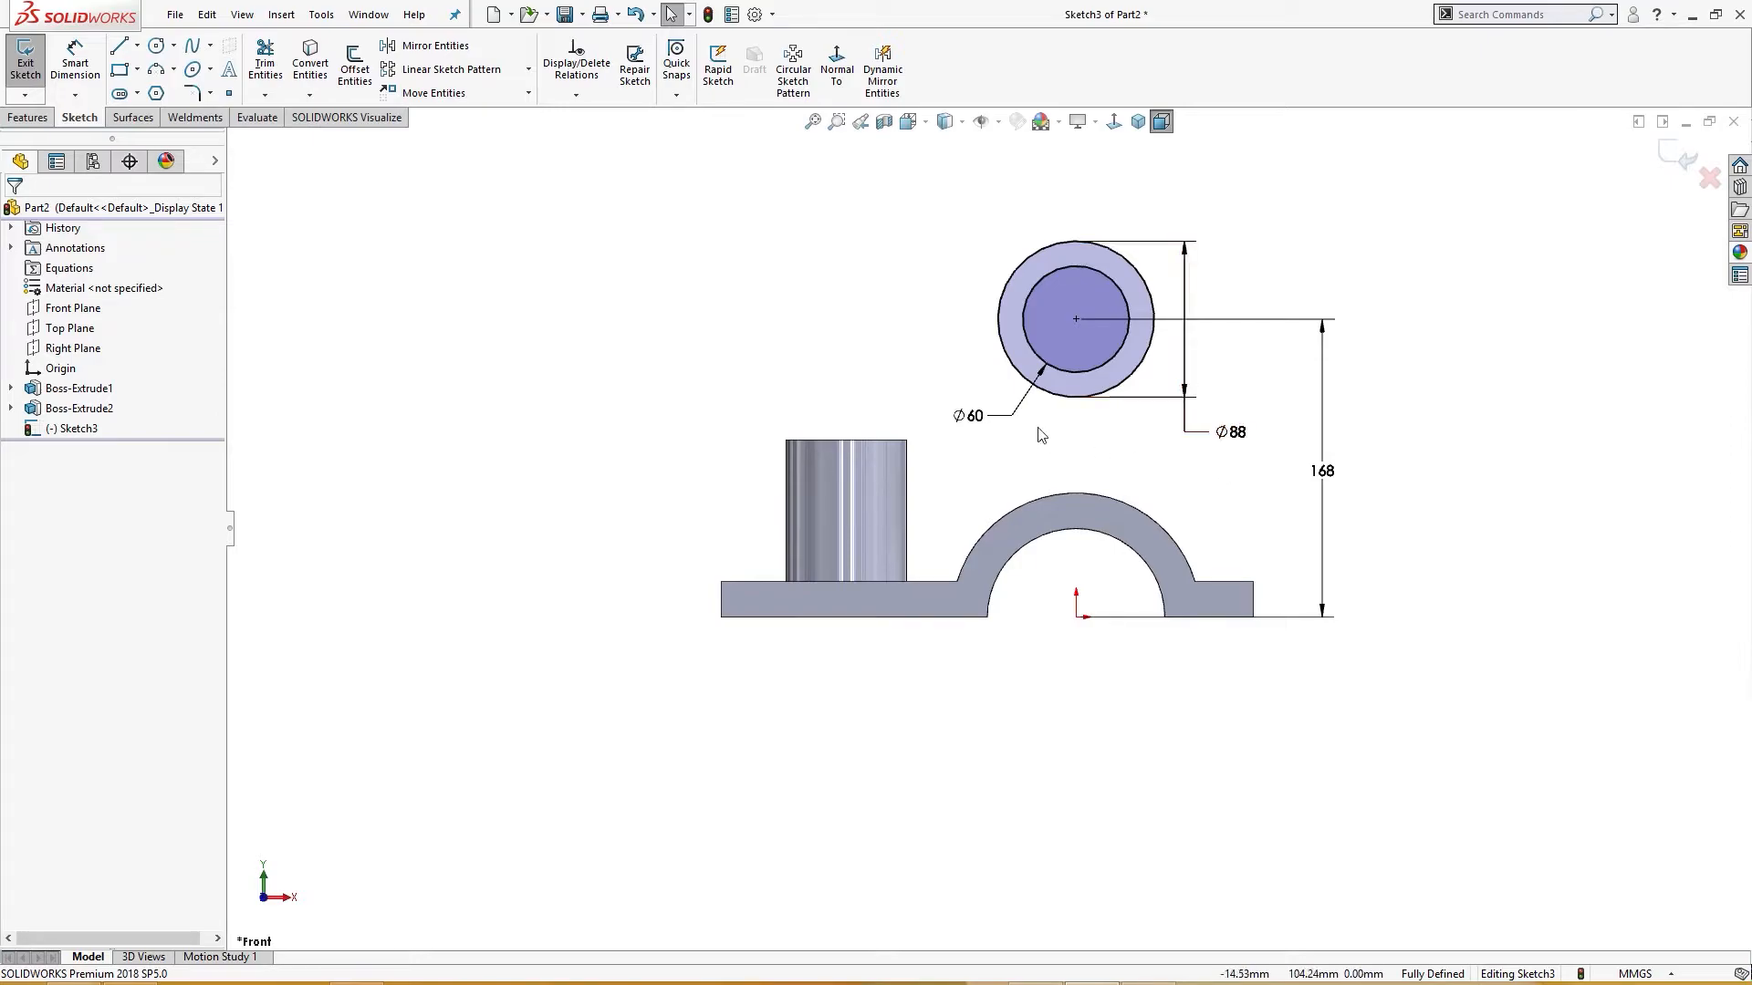
pyautogui.moveTo(990, 415); pyautogui.dragTo(981, 417)
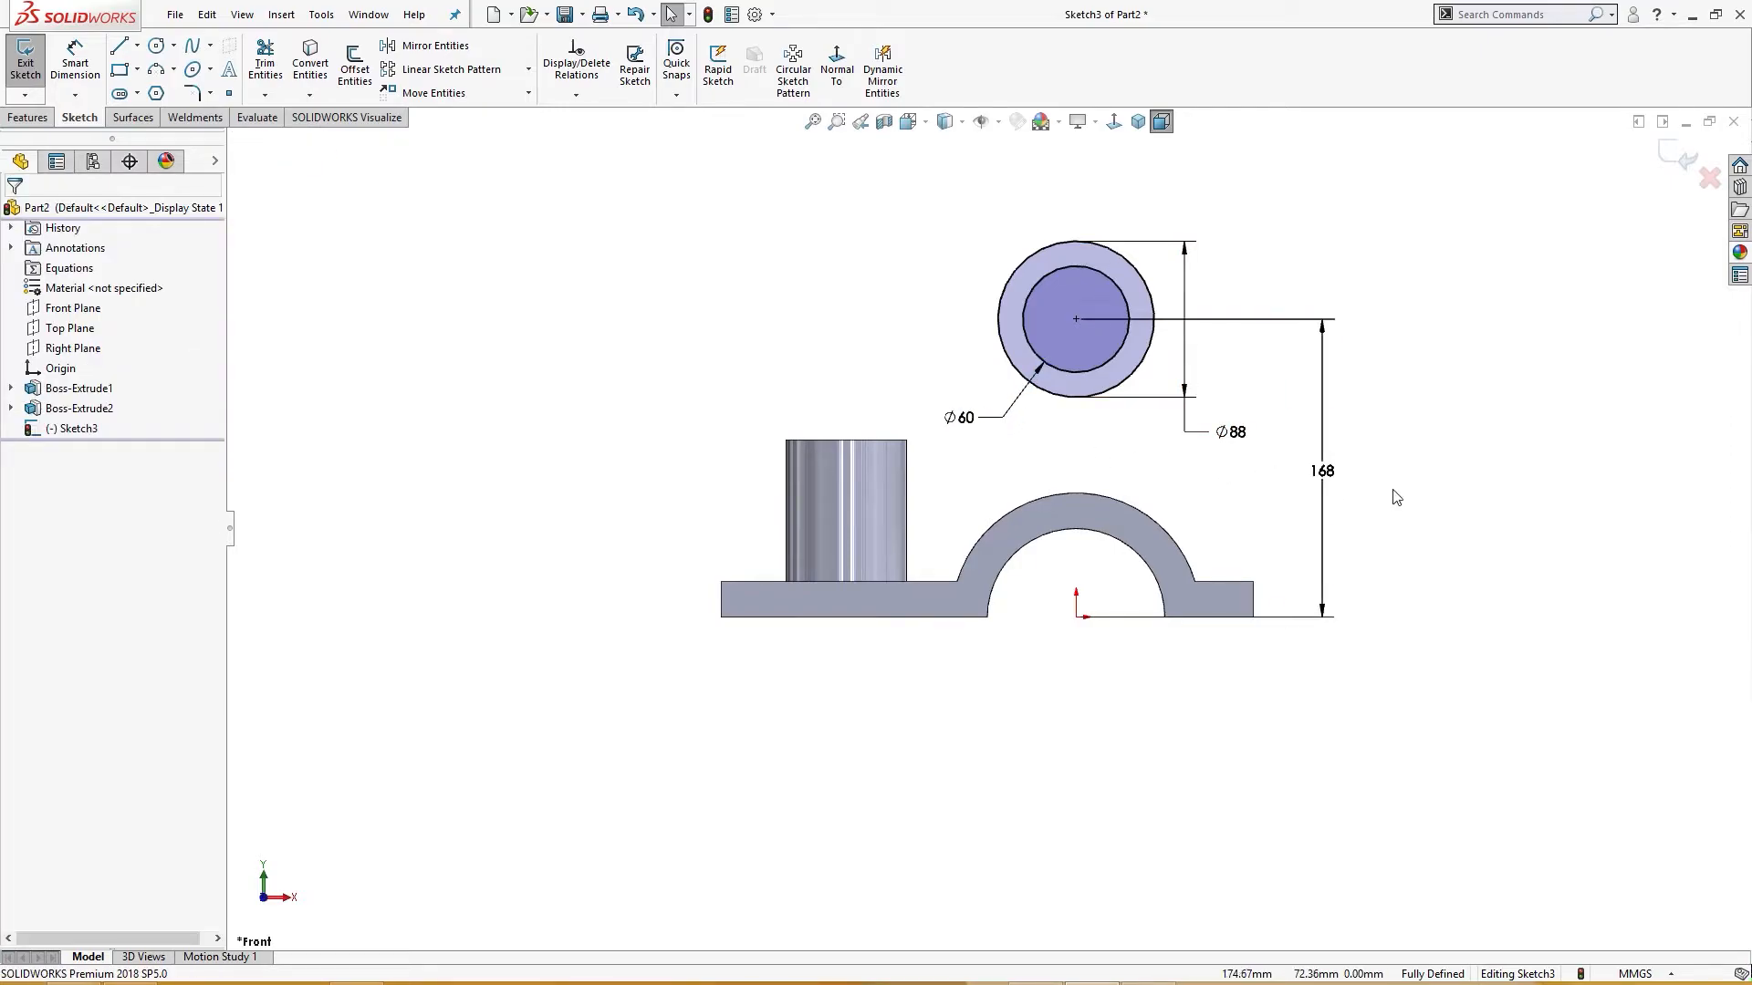
# Extrude the 88/60 mm ring sketch 80 mm with the Mid Plane end condition, checking the depth in Exercise 29.PDF.
pyautogui.press('s')
pyautogui.click(1467, 613)
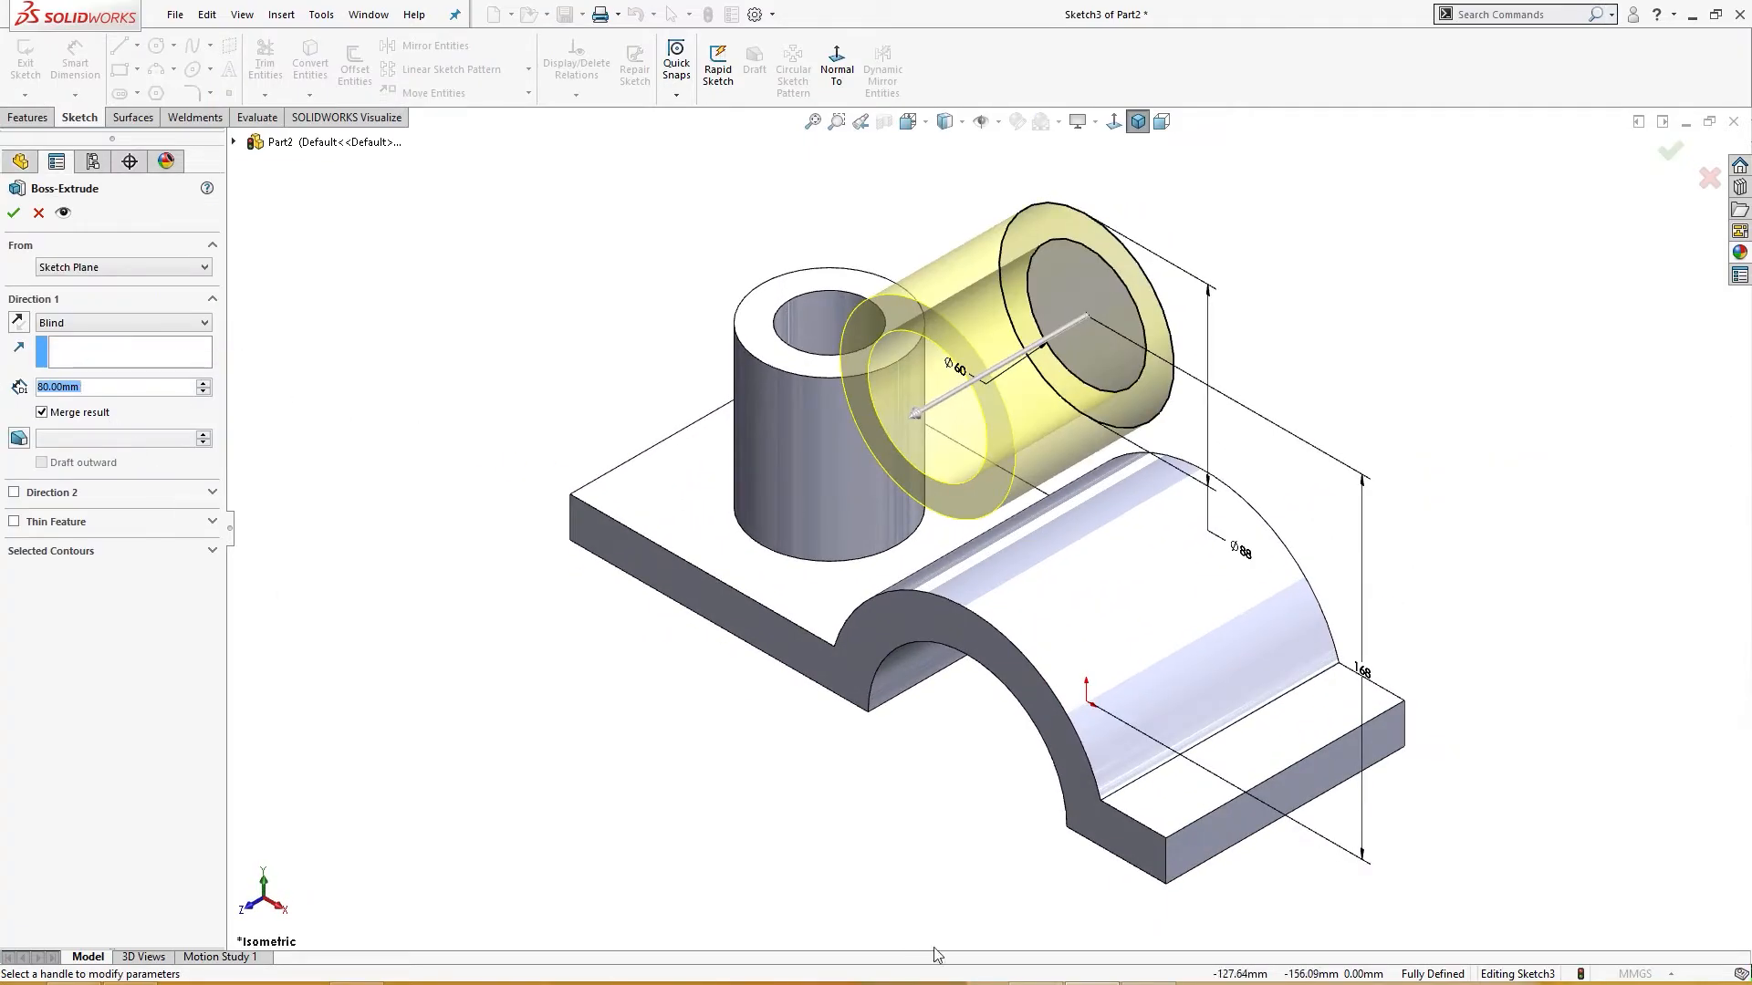
pyautogui.moveTo(1092, 983)
pyautogui.click(123, 322)
pyautogui.click(173, 416)
pyautogui.moveTo(309, 449); pyautogui.dragTo(332, 501, button='middle')
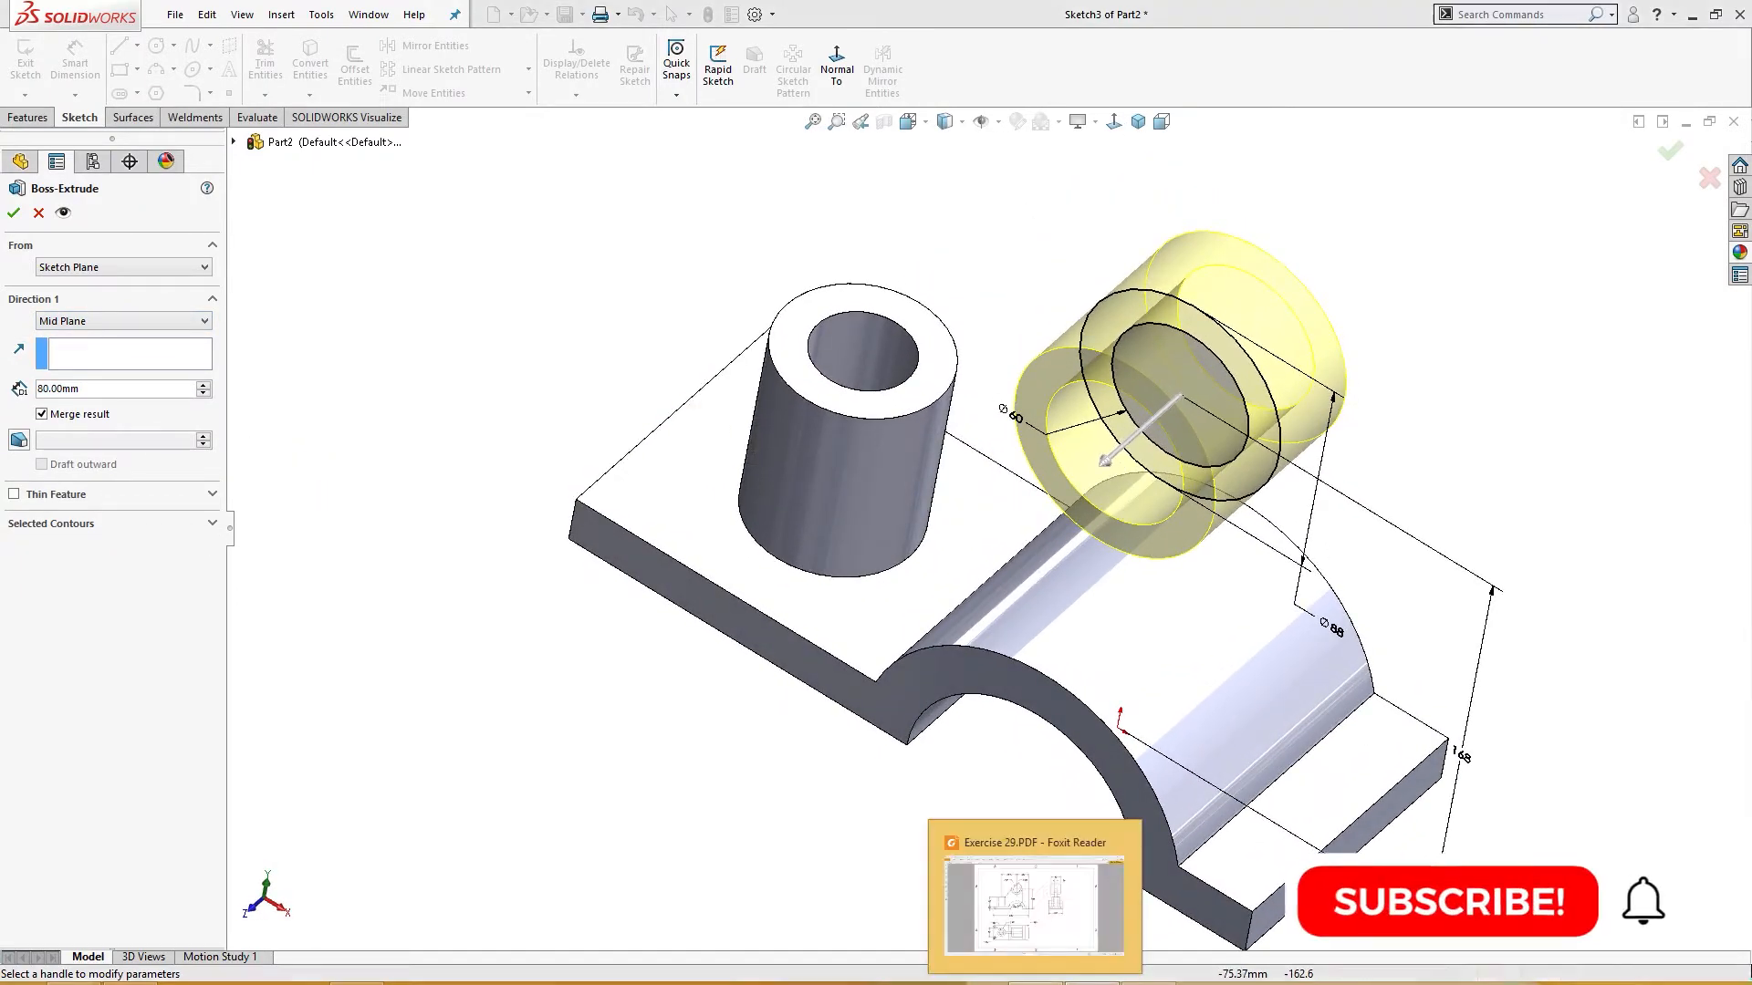
pyautogui.click(1035, 983)
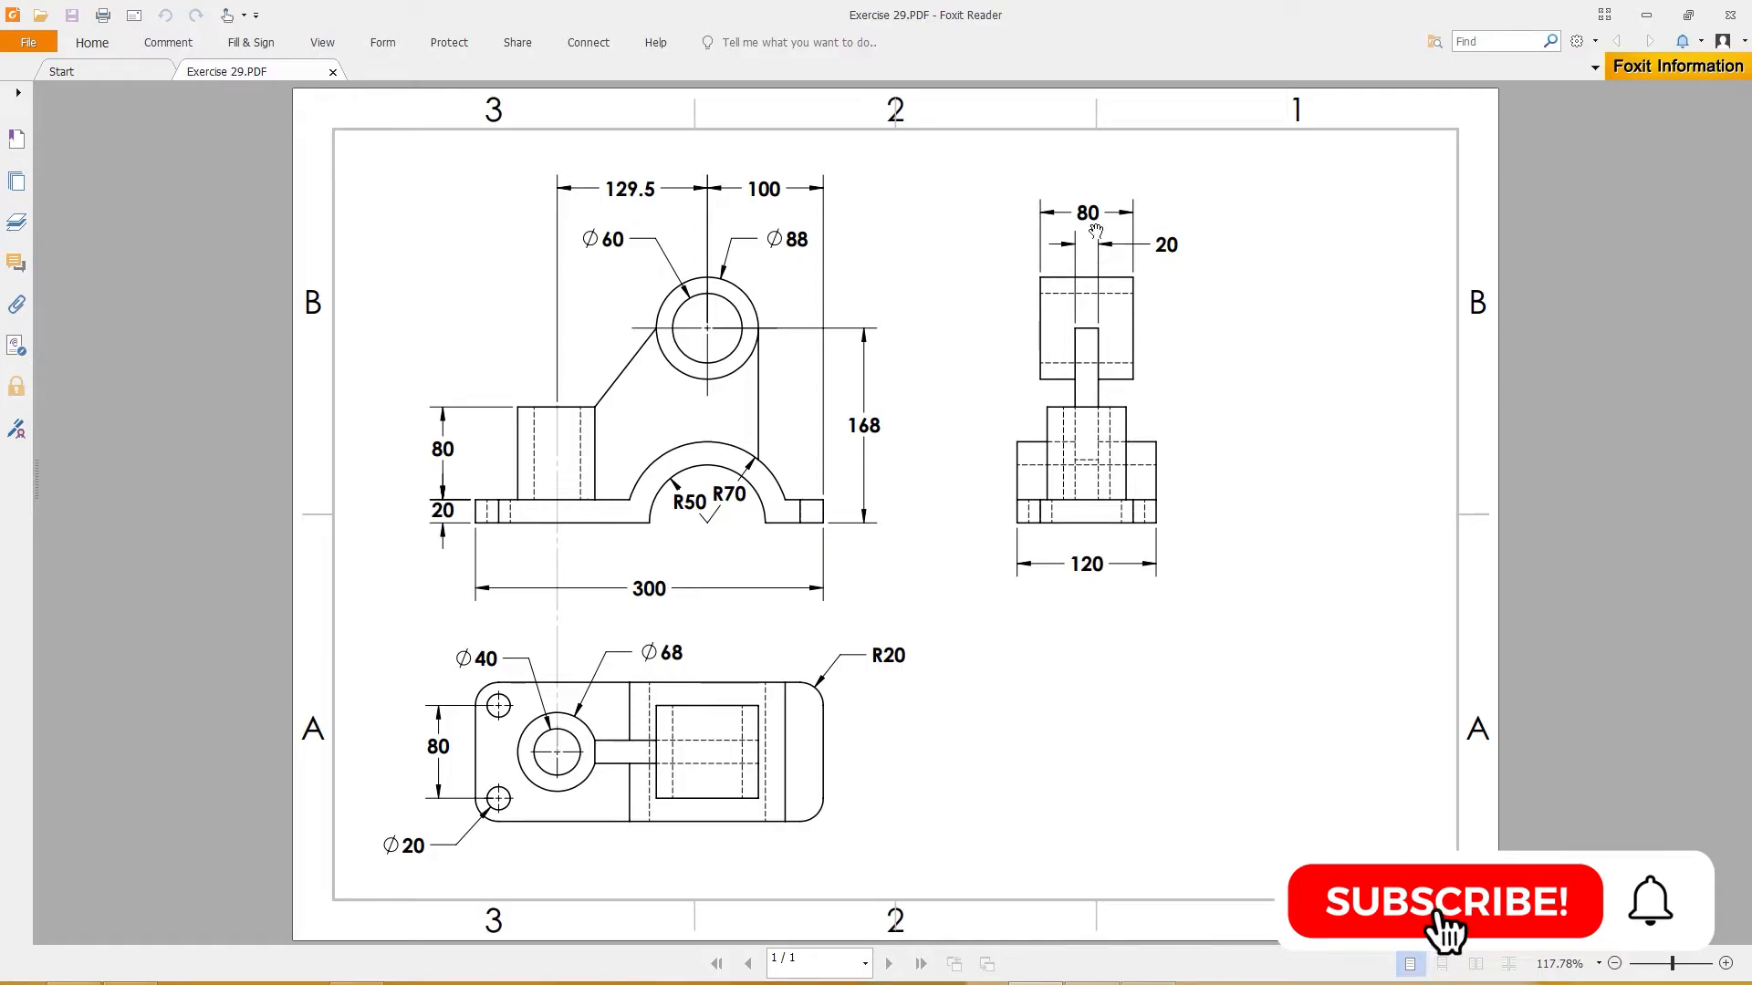
pyautogui.click(1658, 13)
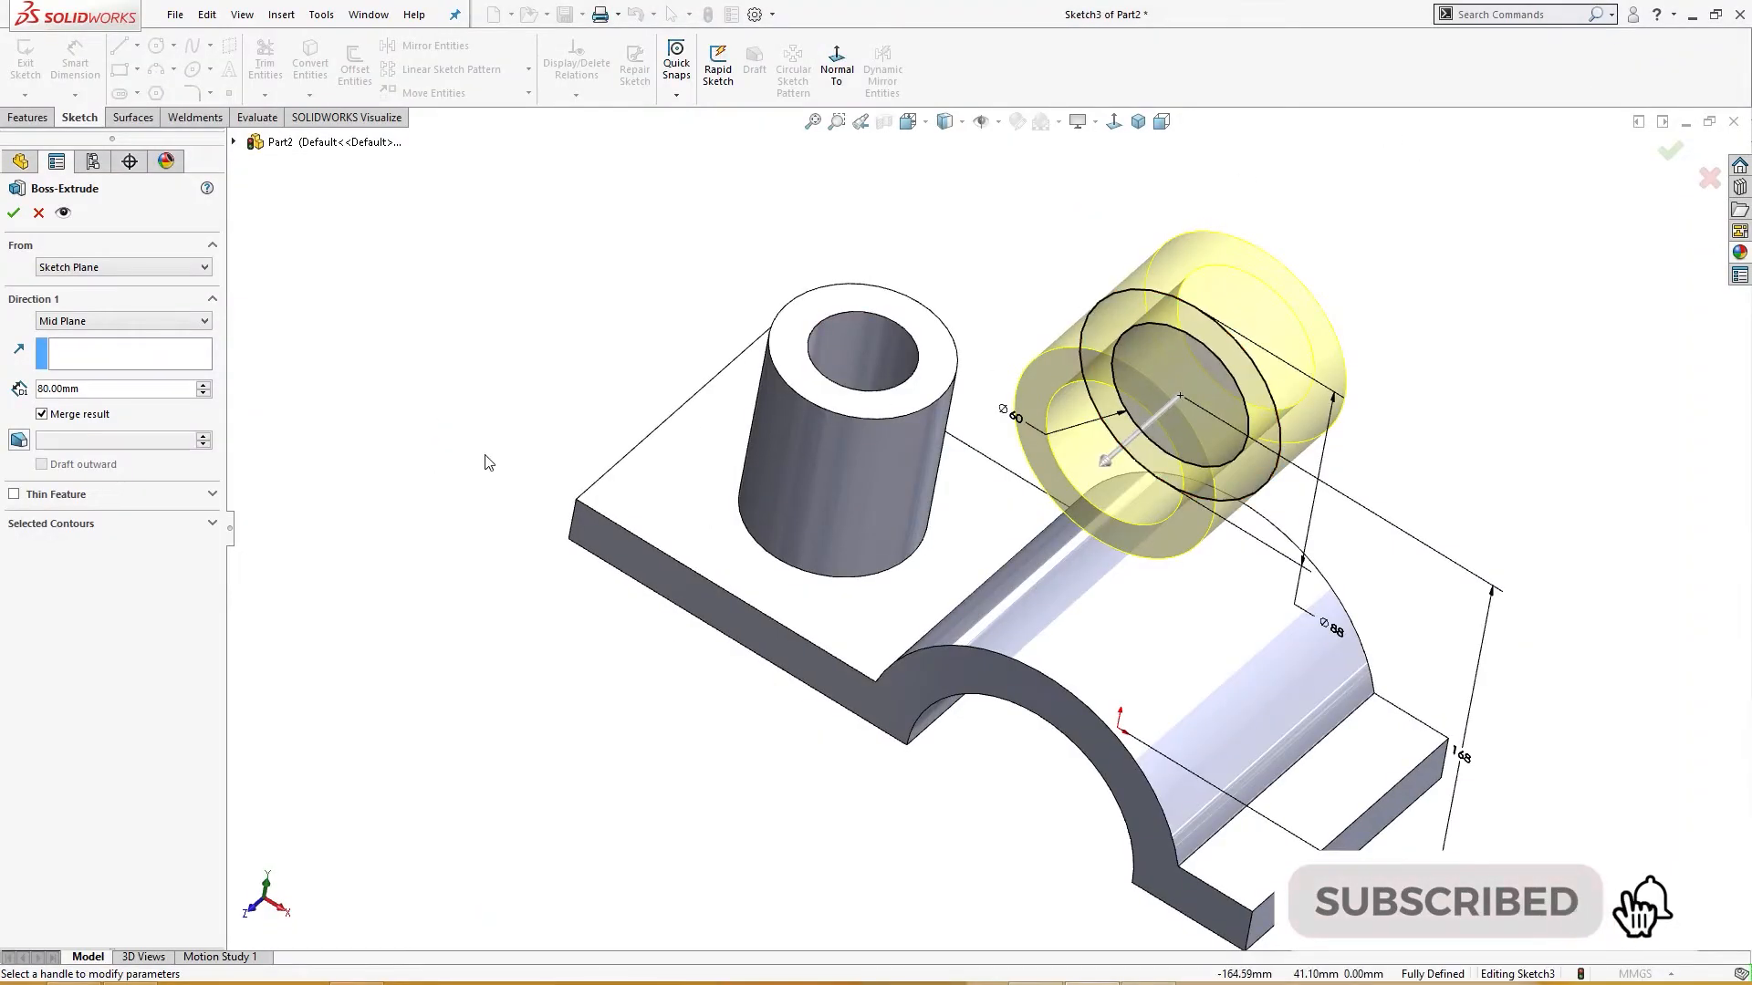
pyautogui.click(13, 213)
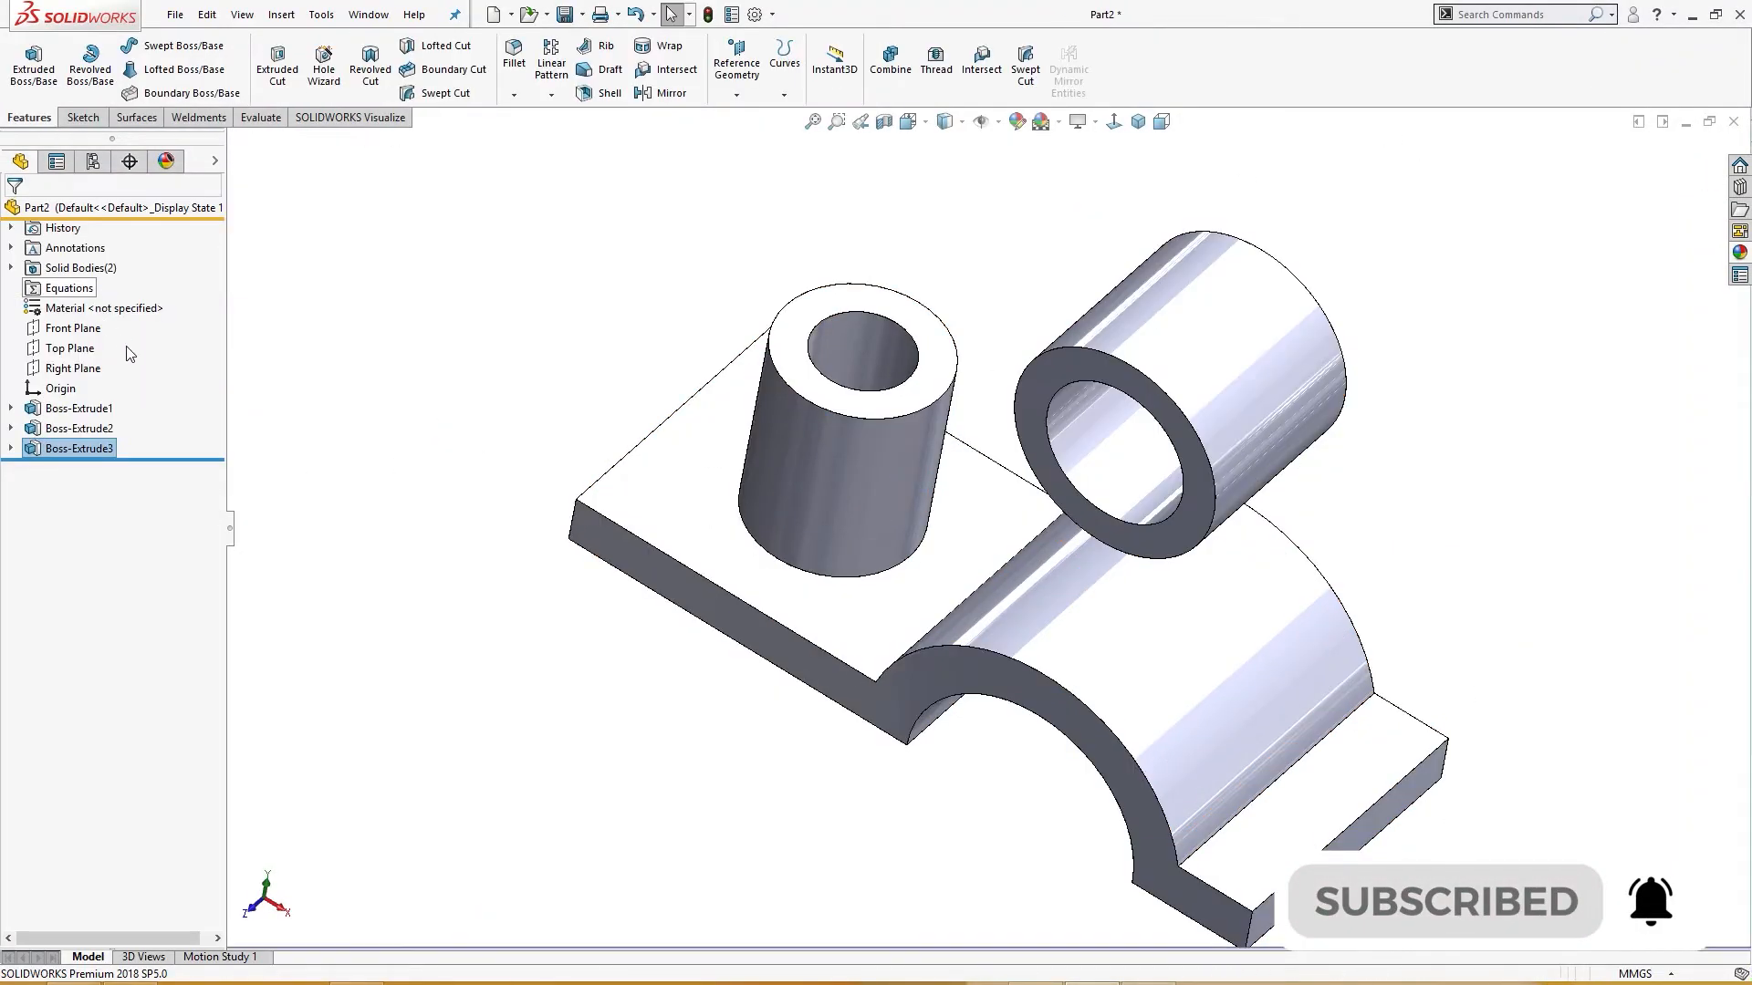
# Start a sketch on the Front Plane and draw a vertical line from the upper boss's right quadrant down into the arch.
pyautogui.moveTo(274, 477); pyautogui.dragTo(339, 409, button='middle')
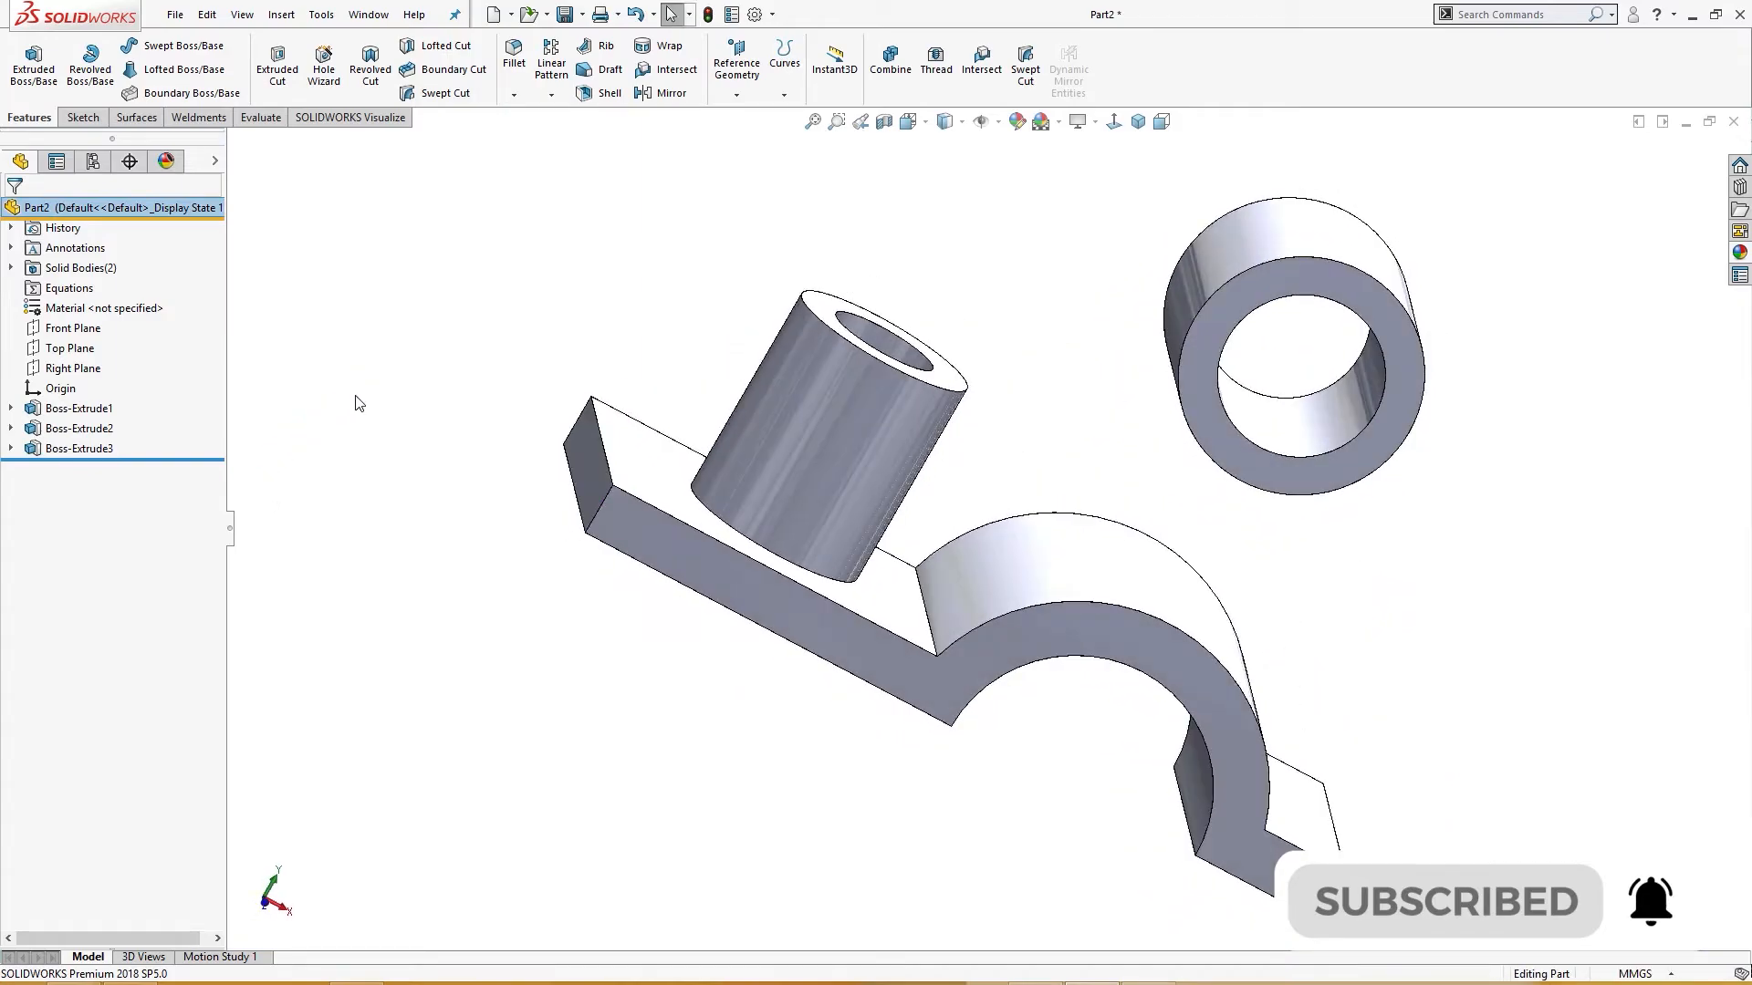
pyautogui.hotkey('ctrl', '7')
pyautogui.click(72, 327)
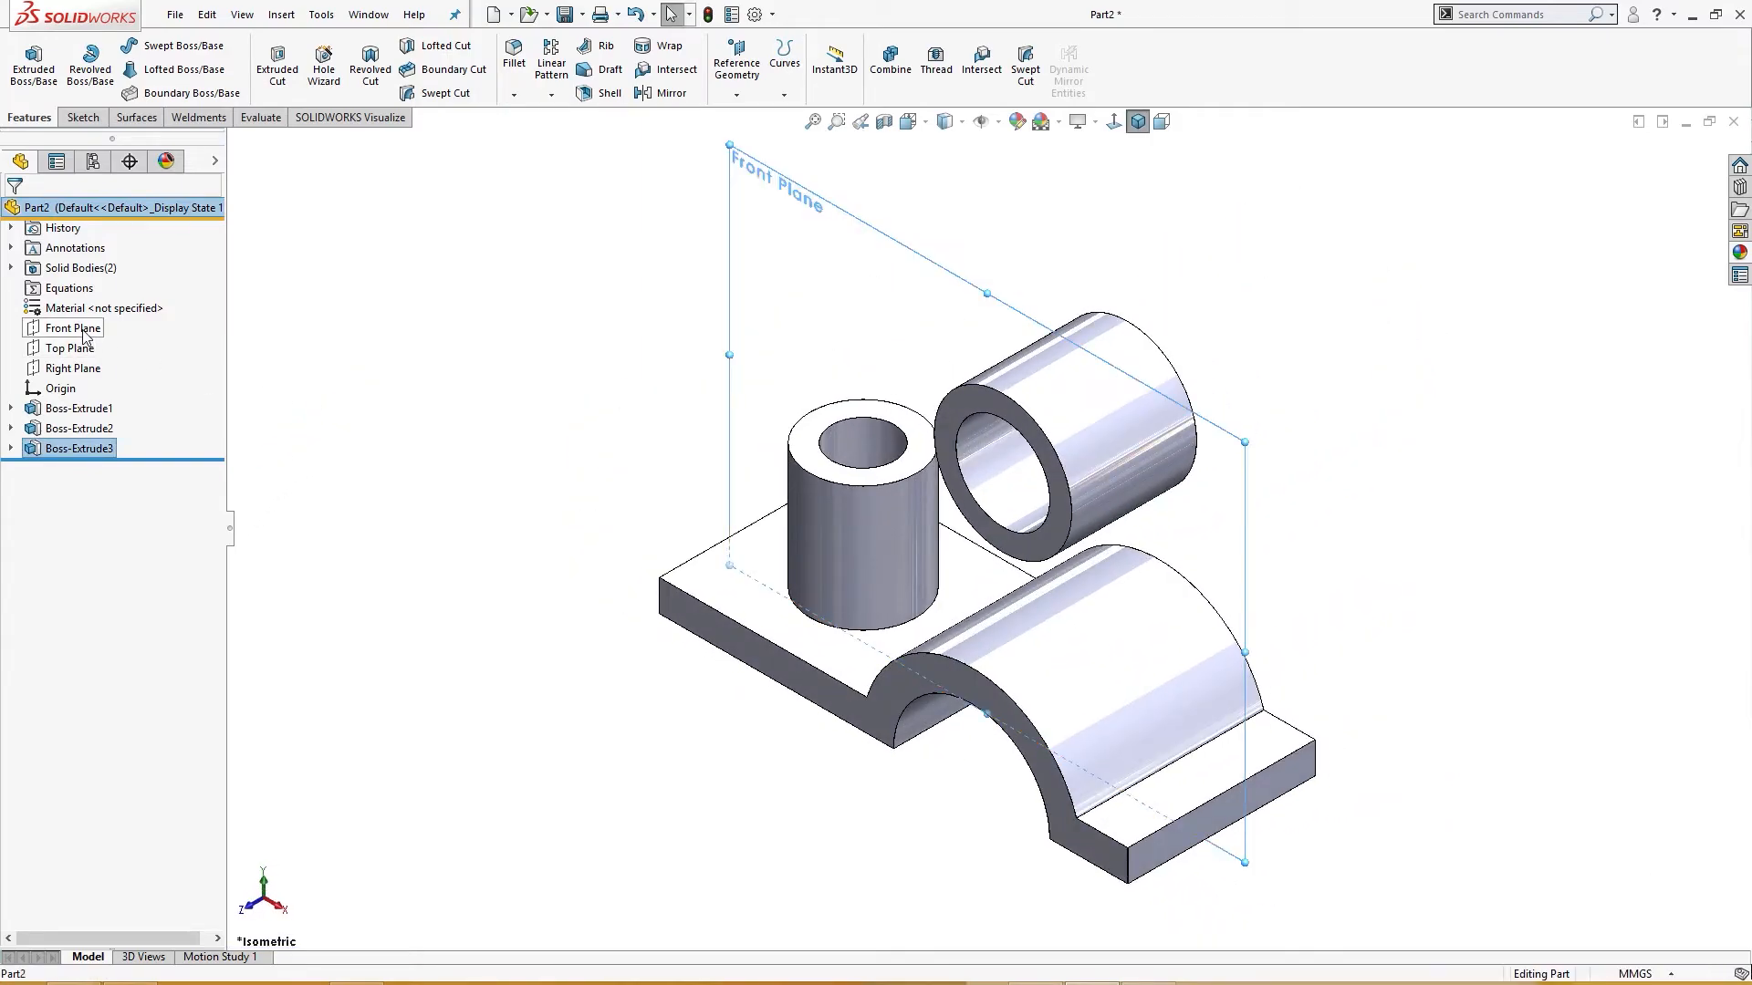
pyautogui.click(137, 339)
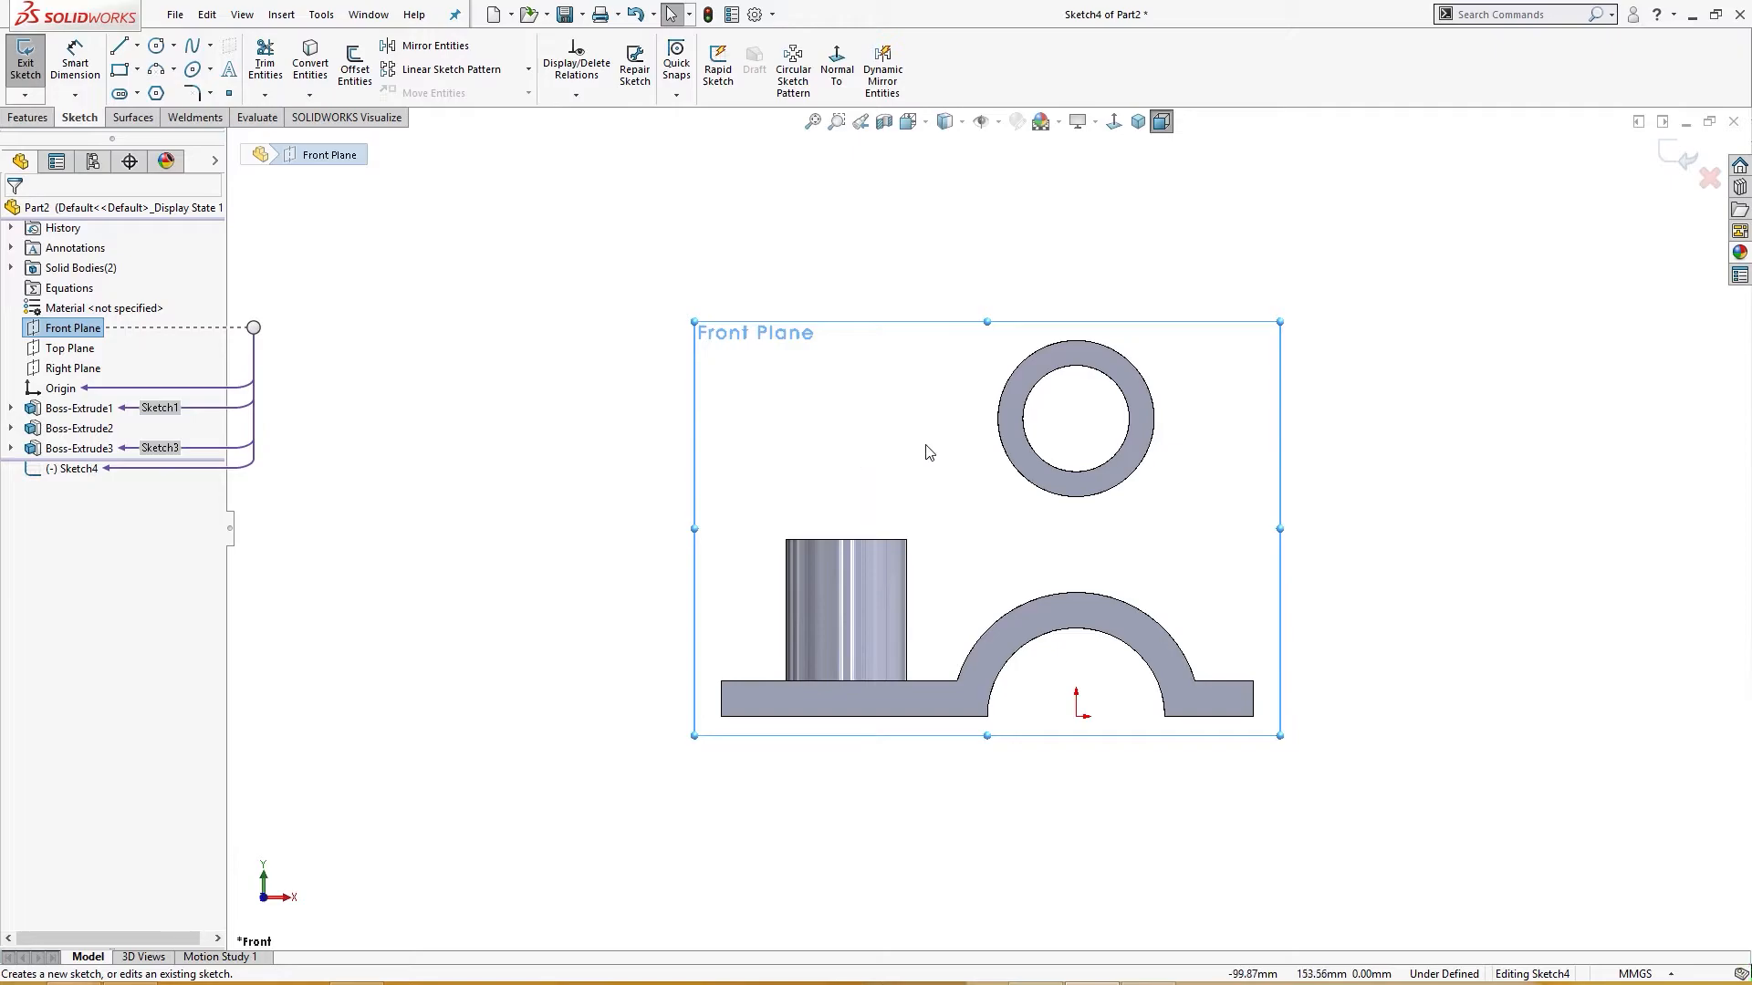
pyautogui.moveTo(947, 383); pyautogui.dragTo(922, 457, button='right')
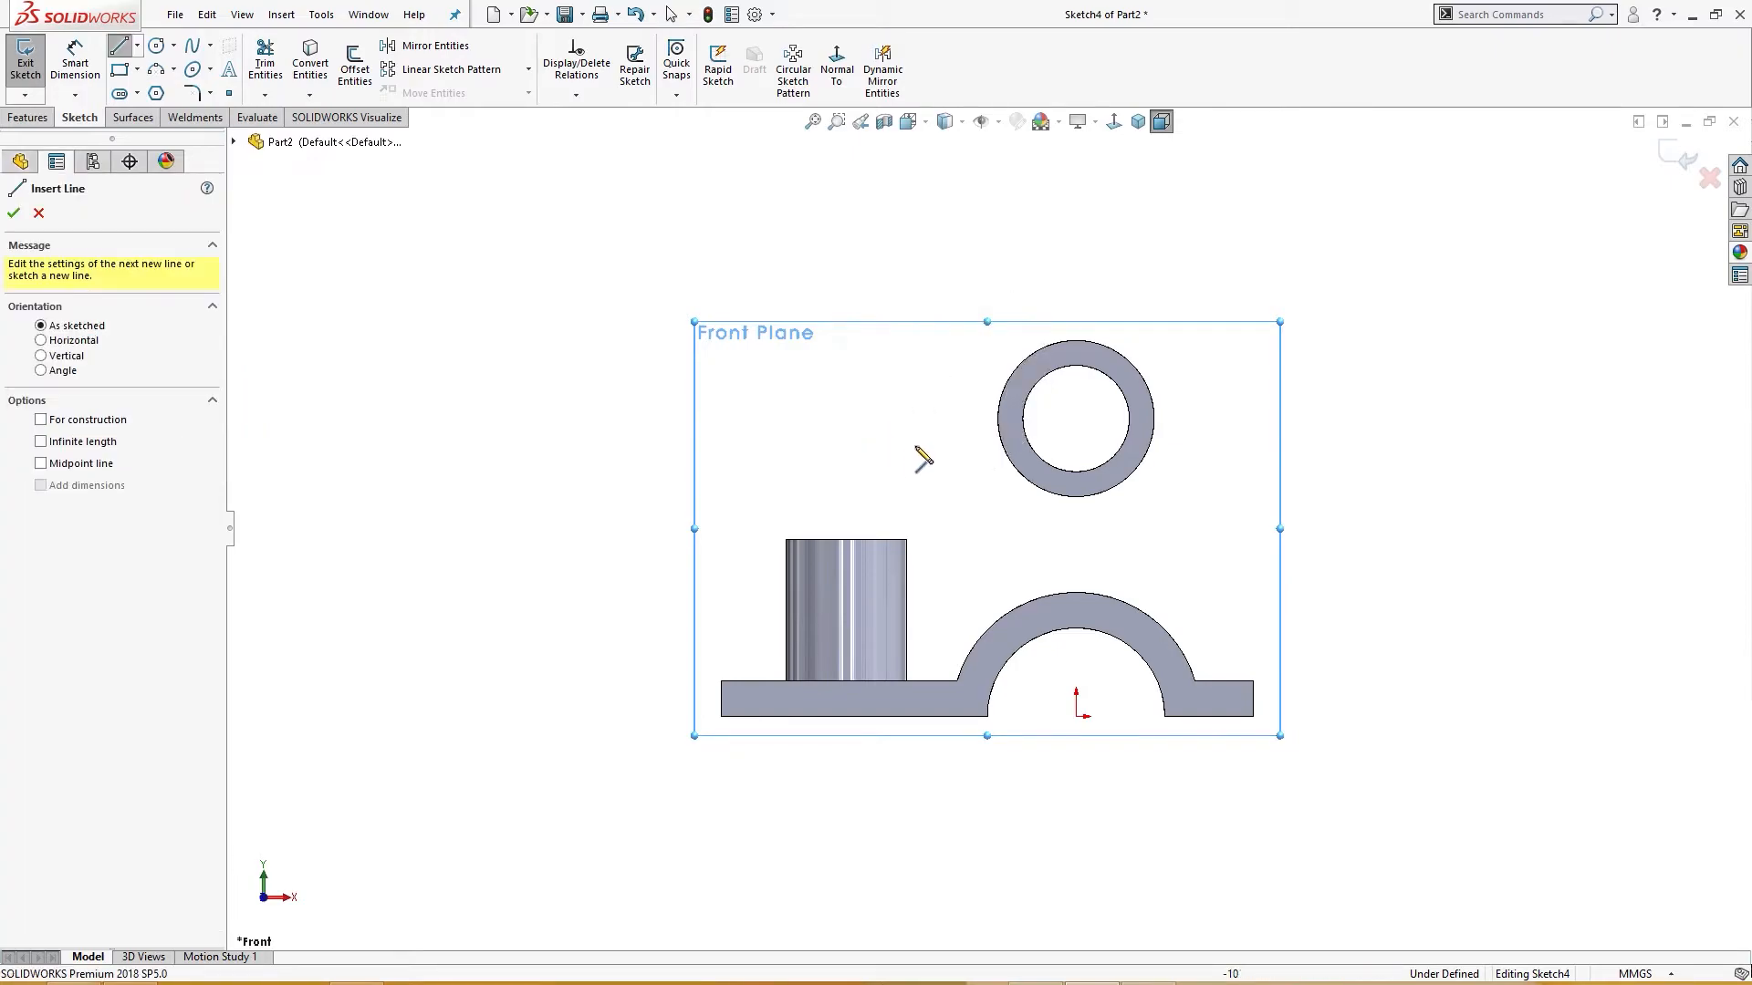
pyautogui.click(1154, 419)
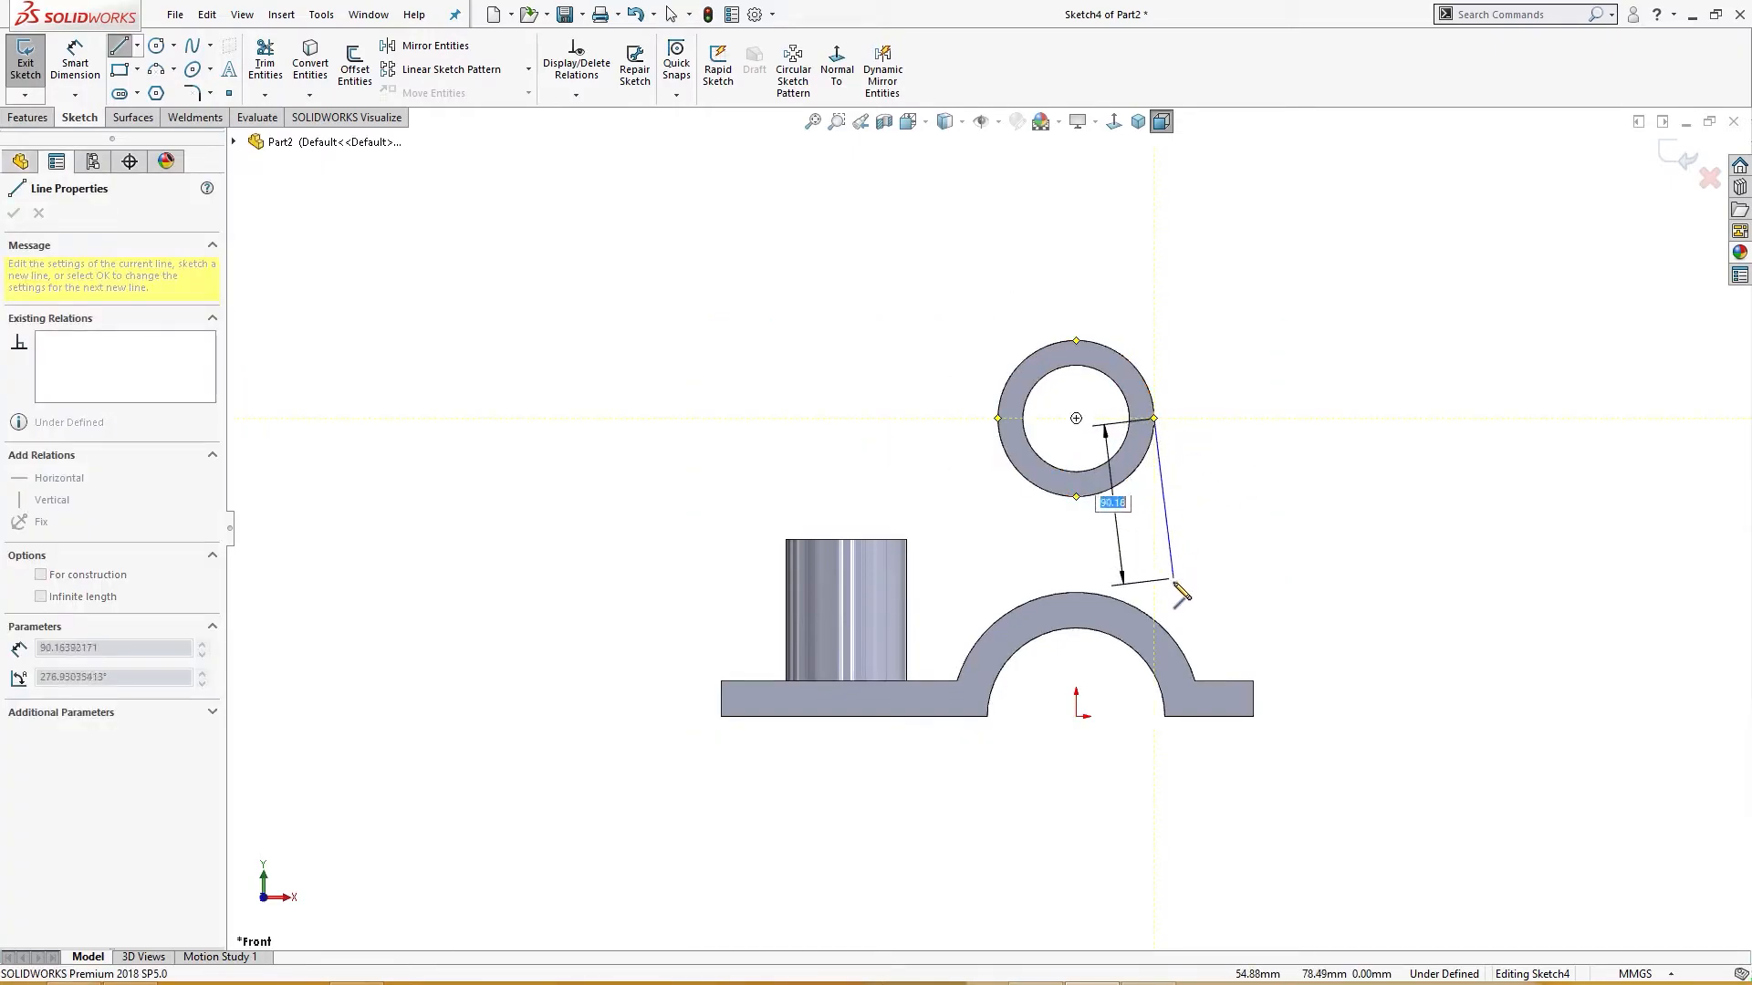
pyautogui.click(1154, 647)
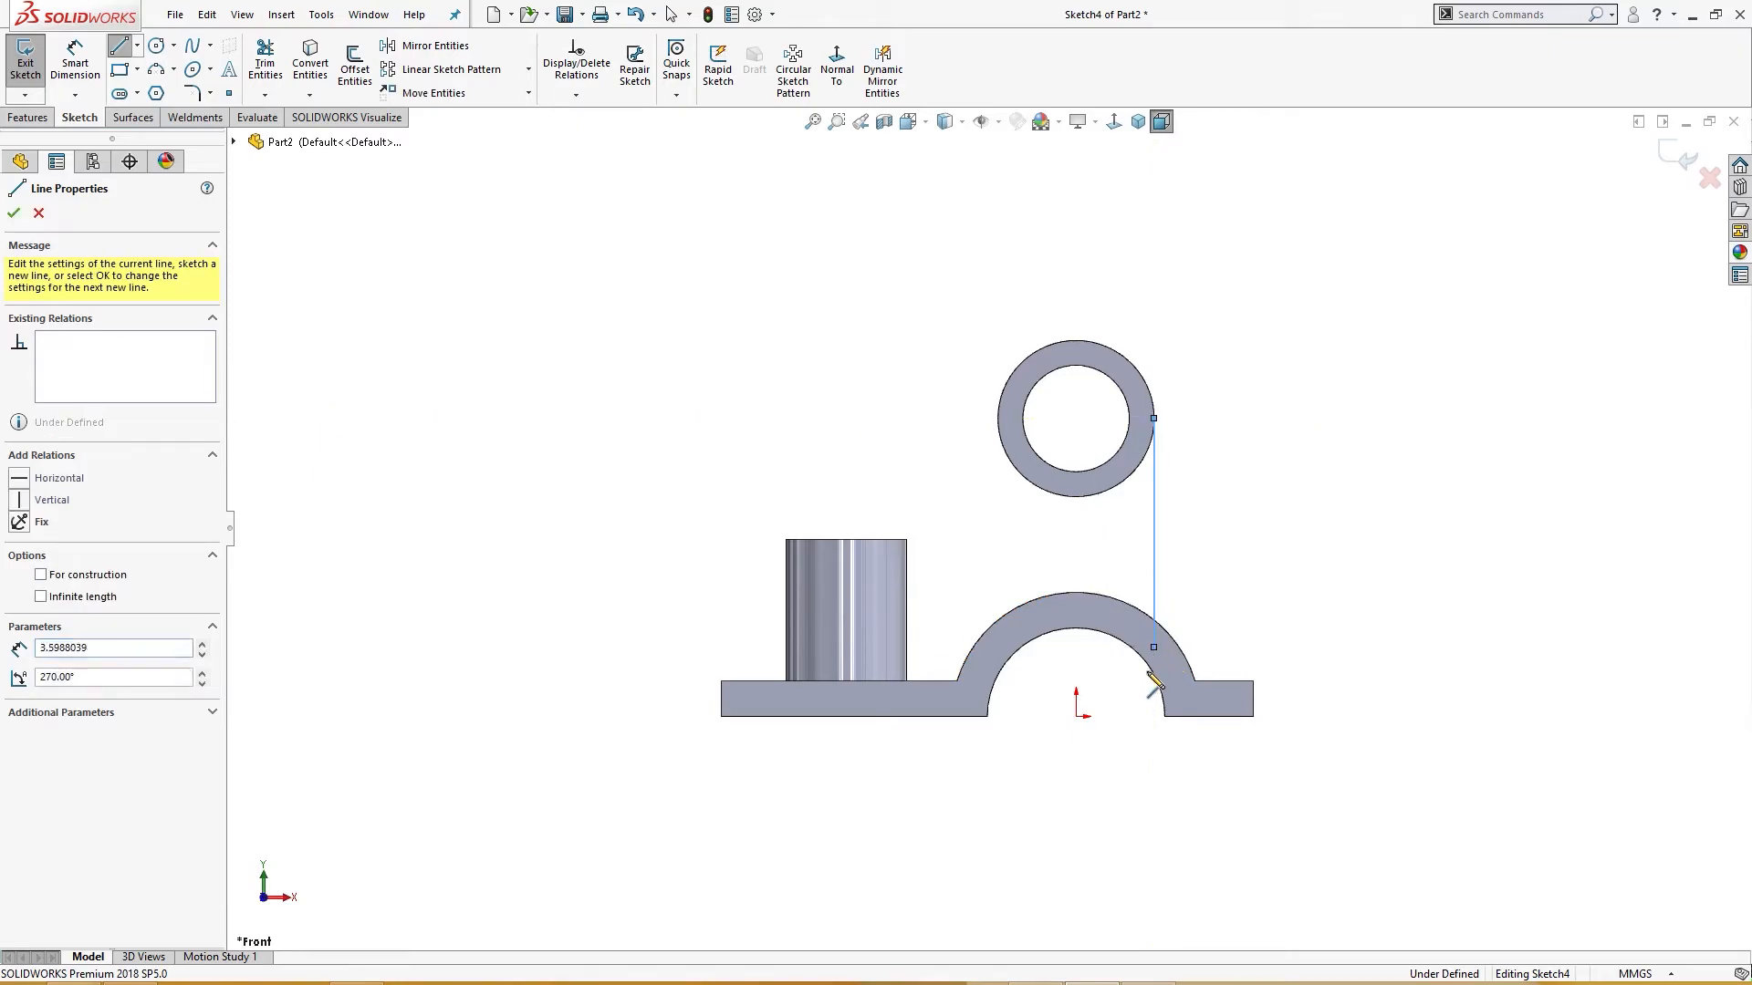
# Draw connected lines from the upper boss's left quadrant to the lower boss's top edge, down to the flange and across to the arch.
pyautogui.press('Escape')
pyautogui.moveTo(944, 385)
pyautogui.mouseDown(button='right')
pyautogui.moveTo(880, 439)
pyautogui.moveTo(890, 456)
pyautogui.mouseUp(button='right')
pyautogui.click(998, 419)
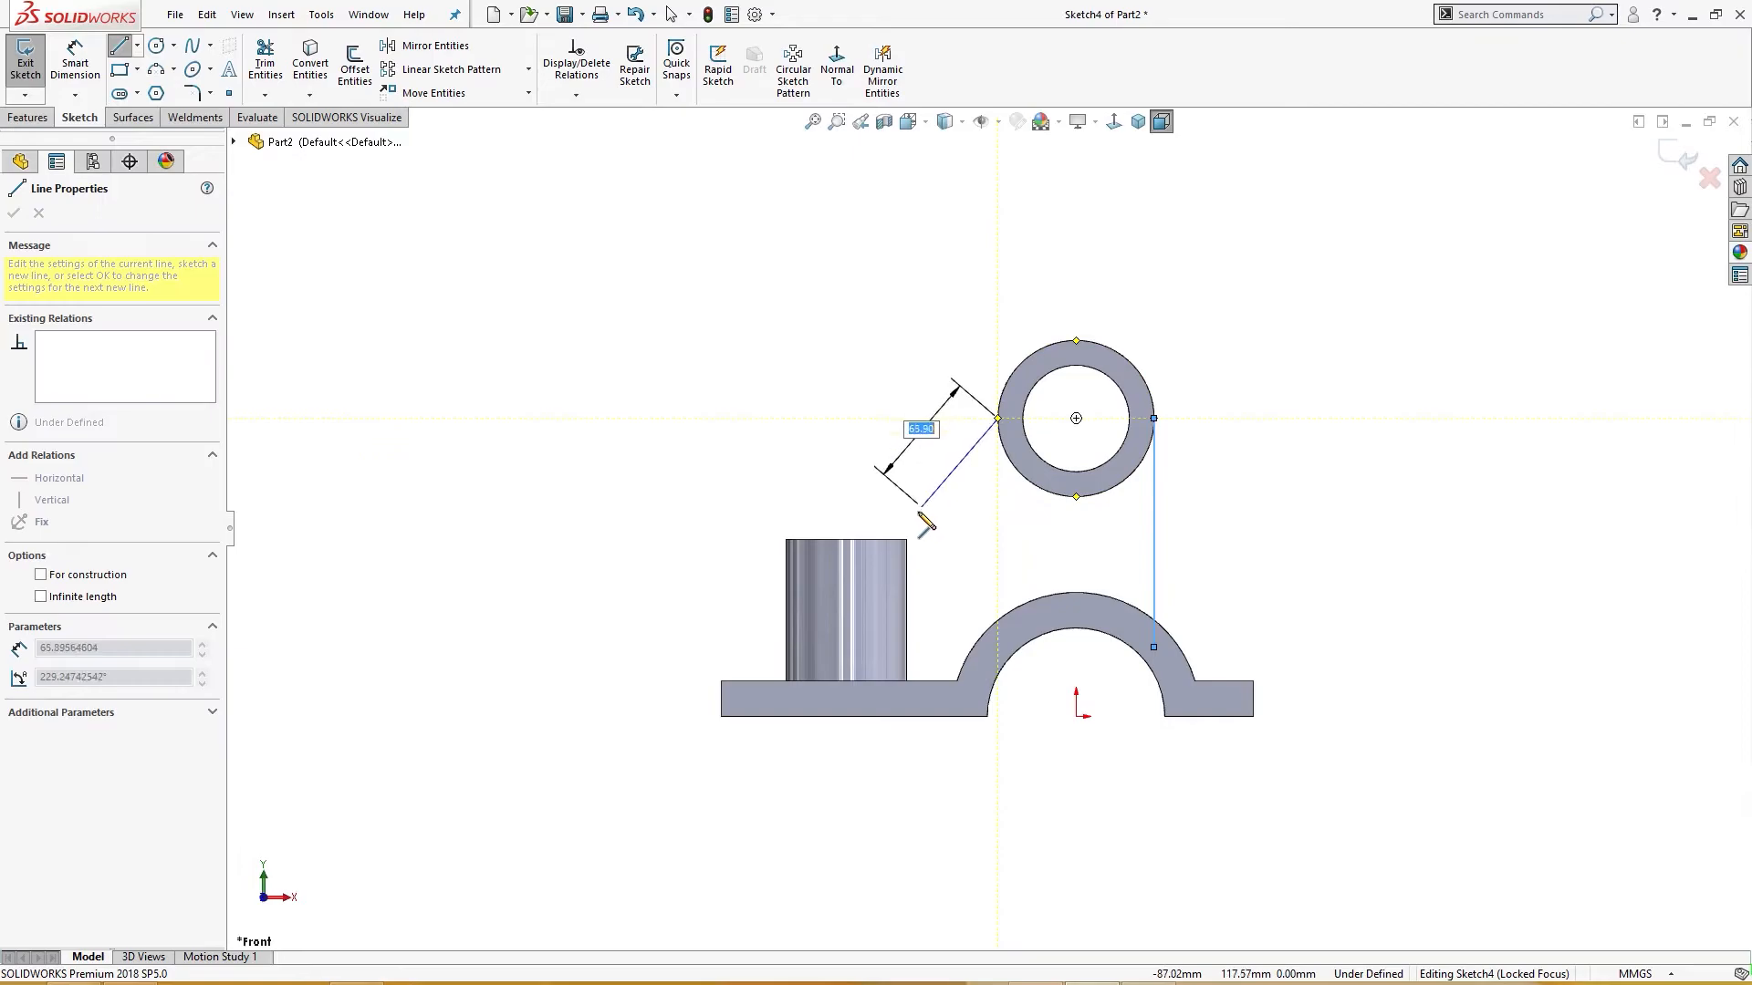
pyautogui.click(901, 540)
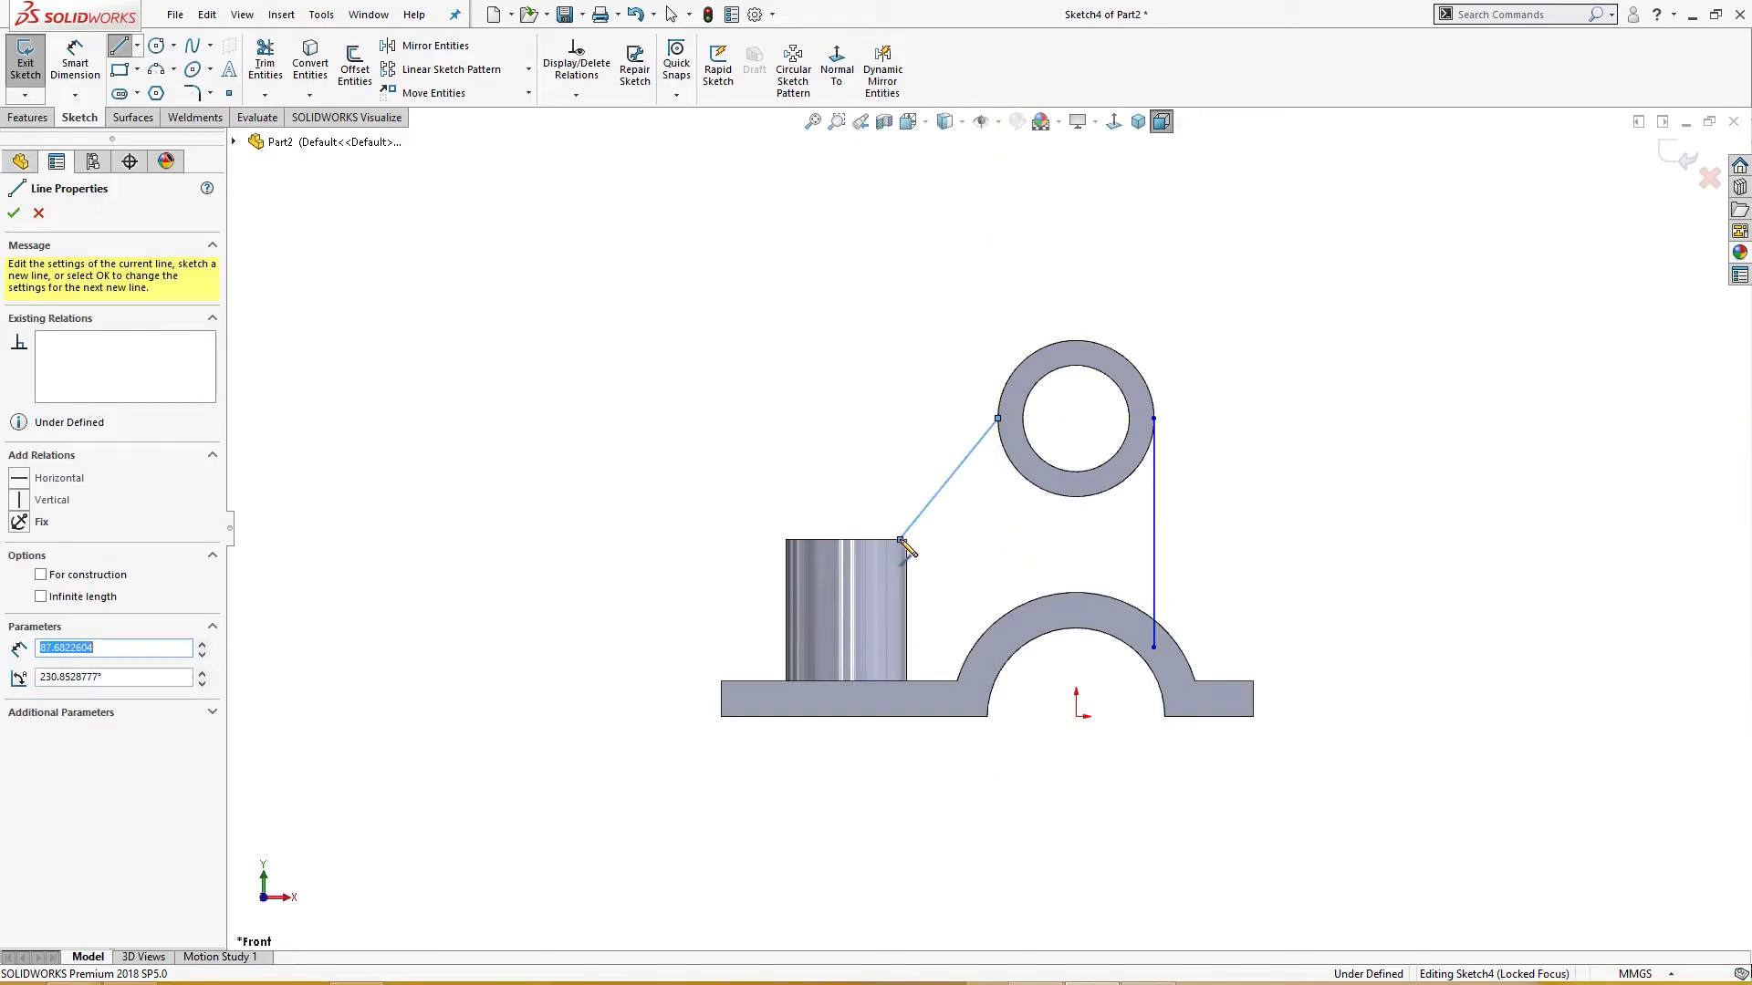
pyautogui.click(901, 680)
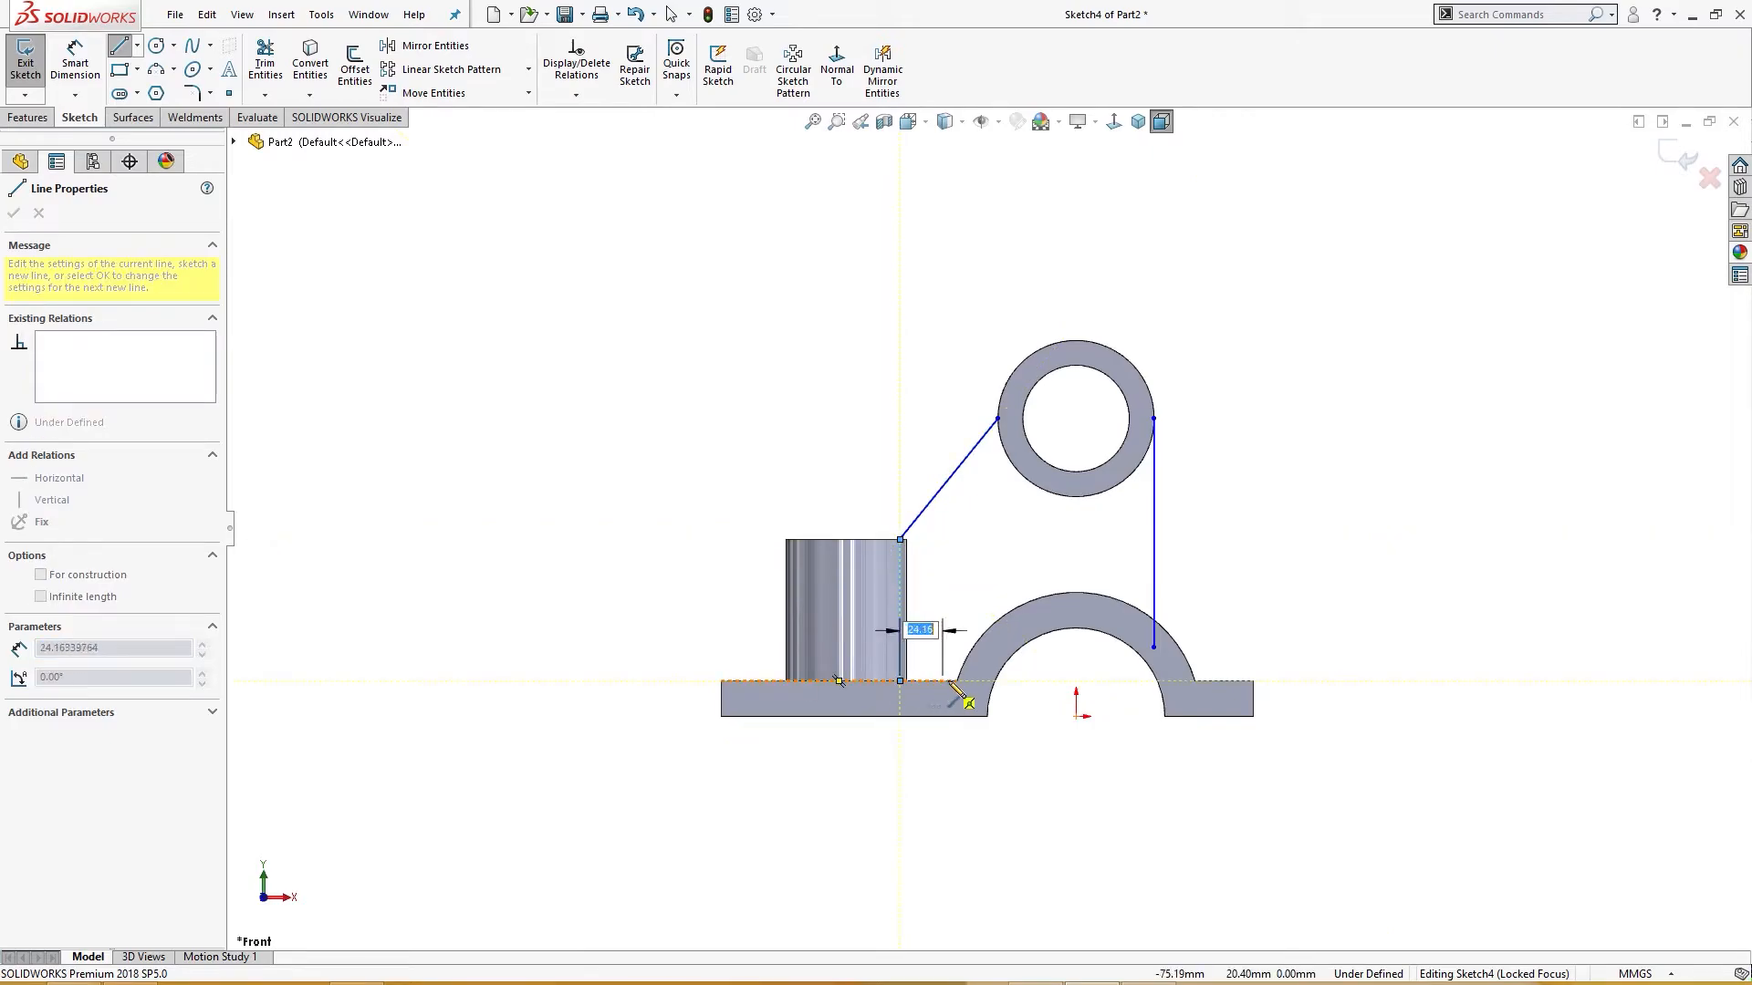
pyautogui.click(957, 680)
pyautogui.press('Escape')
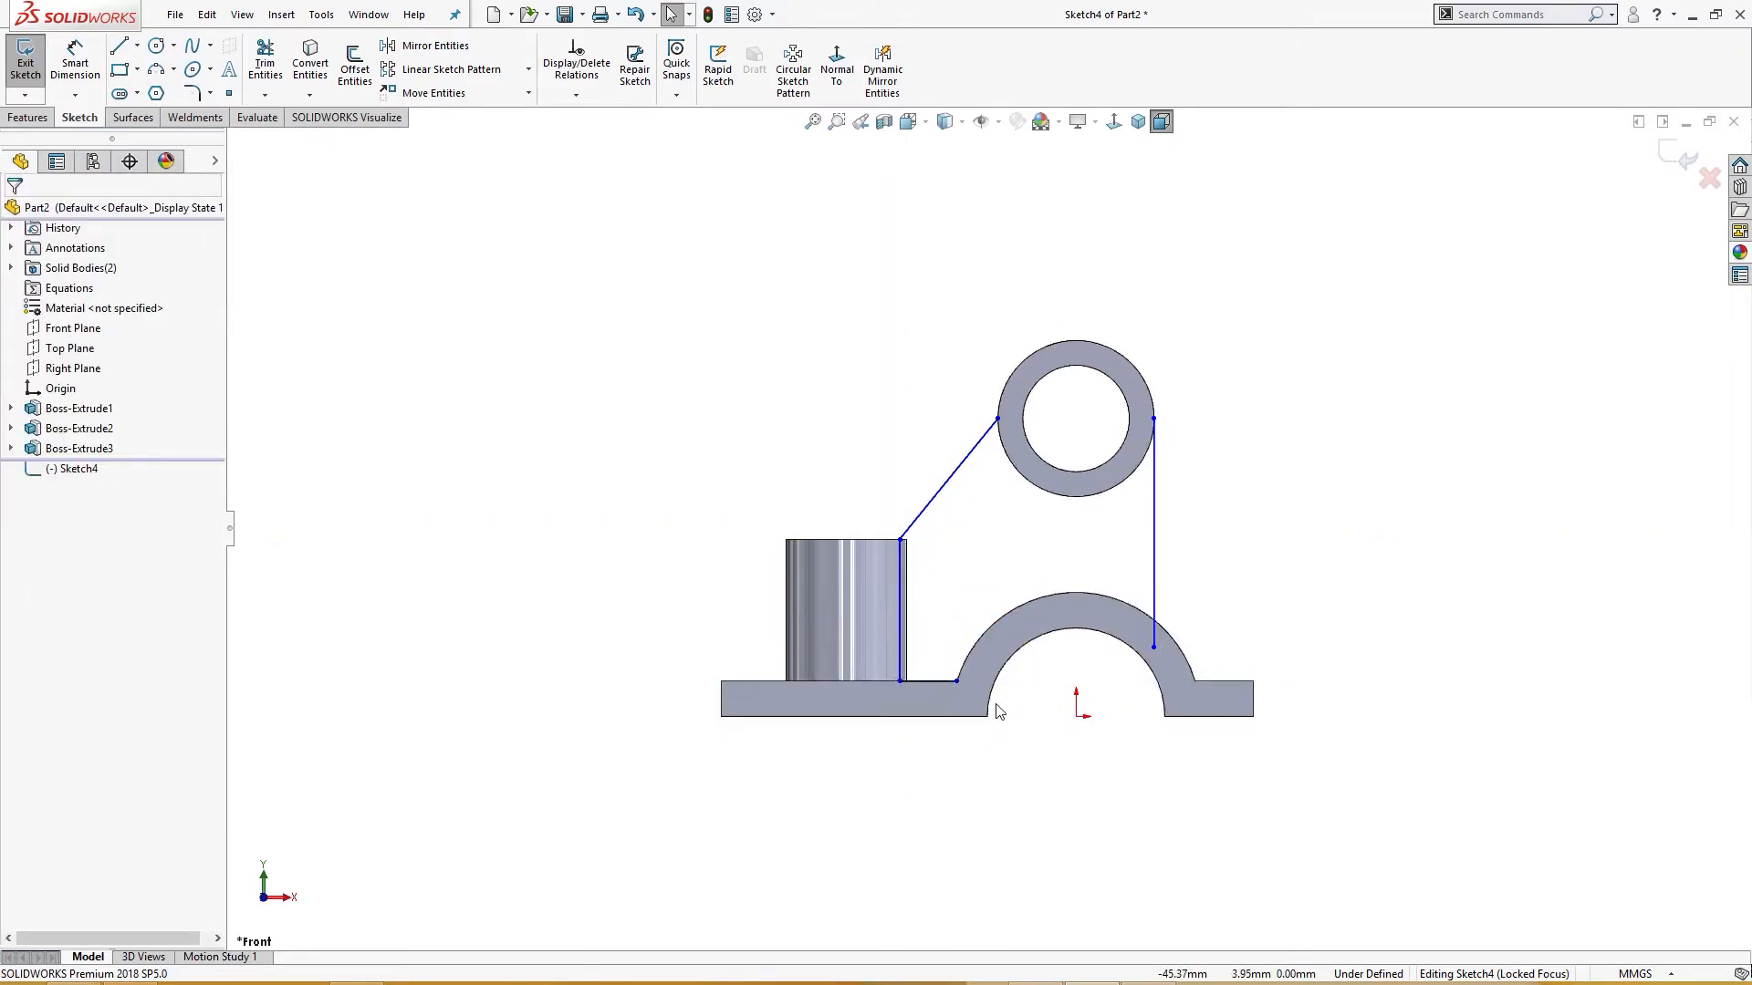
# Convert the outer edges of the arch and upper boss into sketch entities and trim the excess to leave one closed rib profile.
pyautogui.click(977, 644)
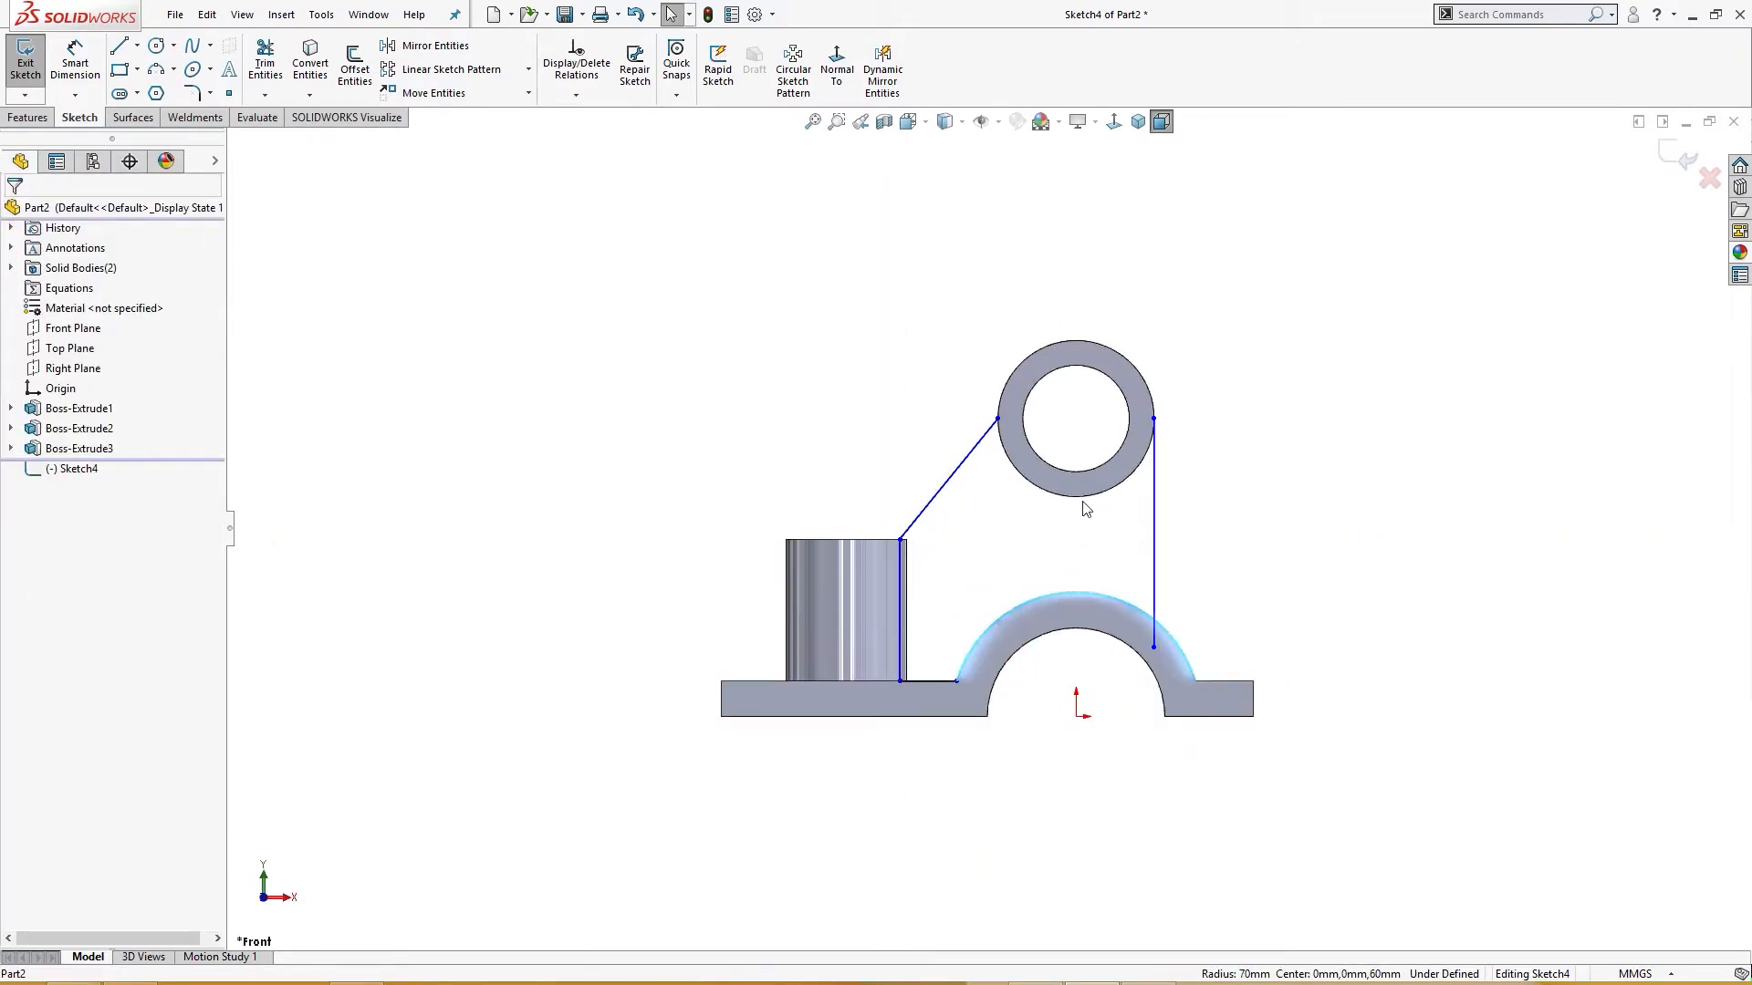
pyautogui.keyDown('ctrl'); pyautogui.click(1086, 500); pyautogui.keyUp('ctrl')
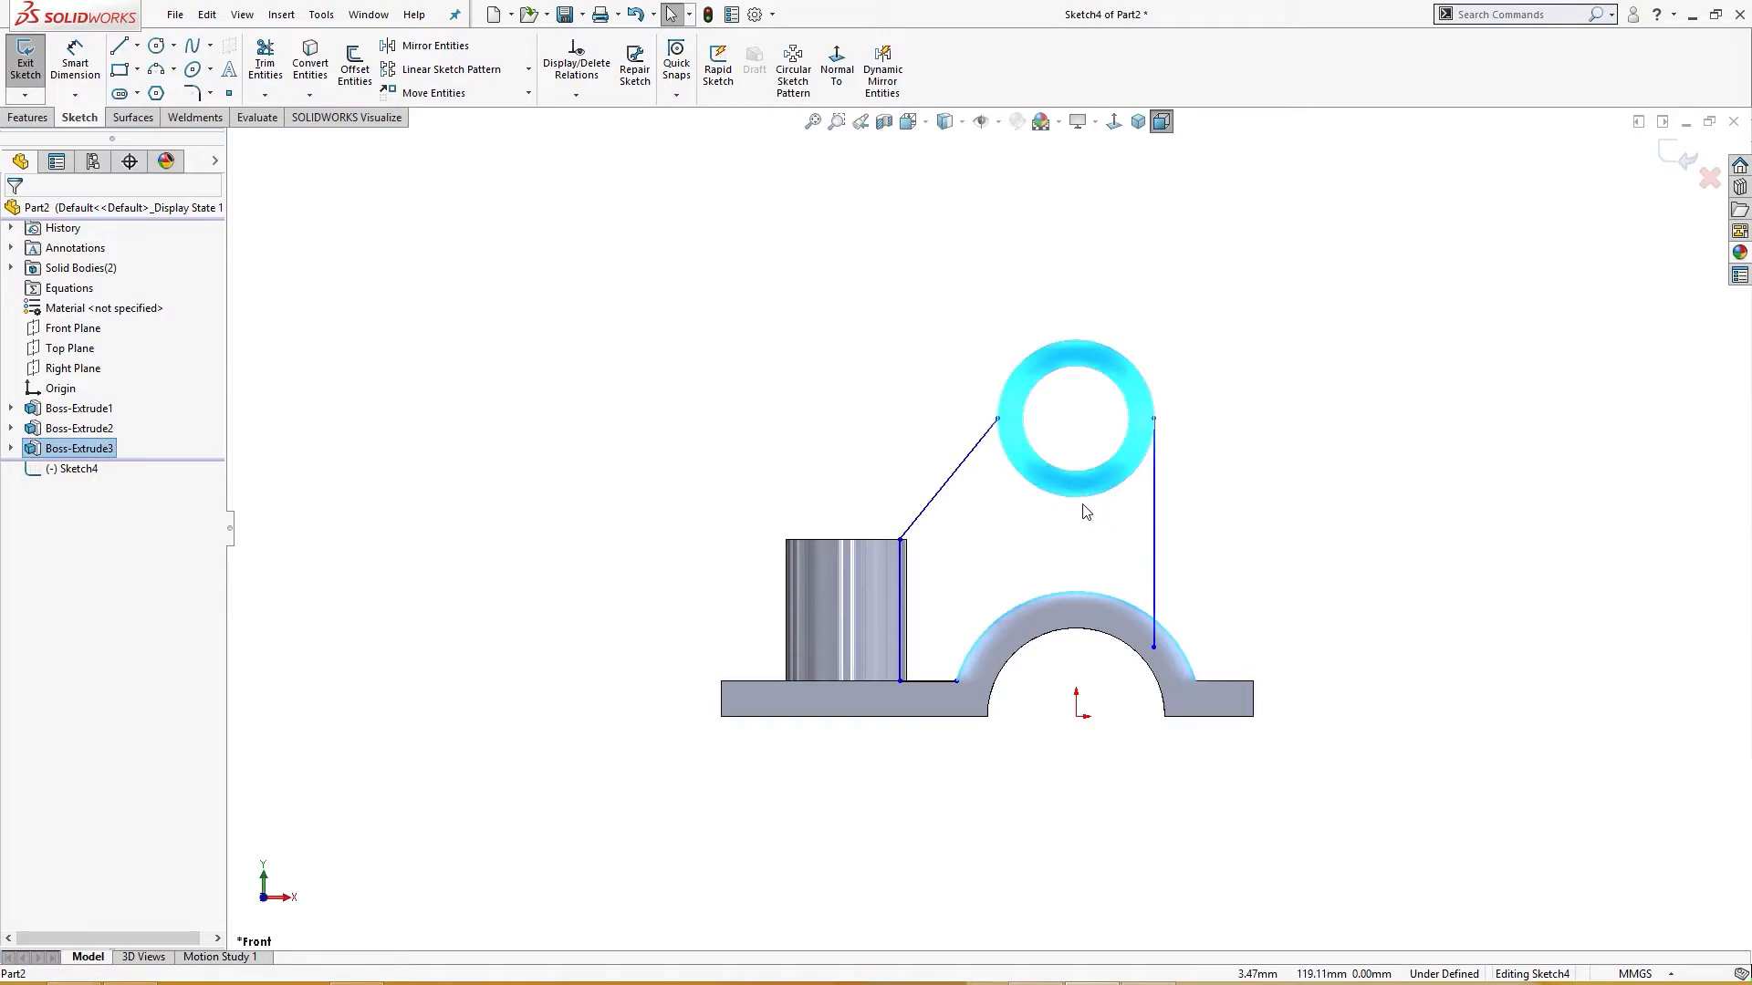
pyautogui.keyDown('ctrl'); pyautogui.click(1086, 479); pyautogui.keyUp('ctrl')
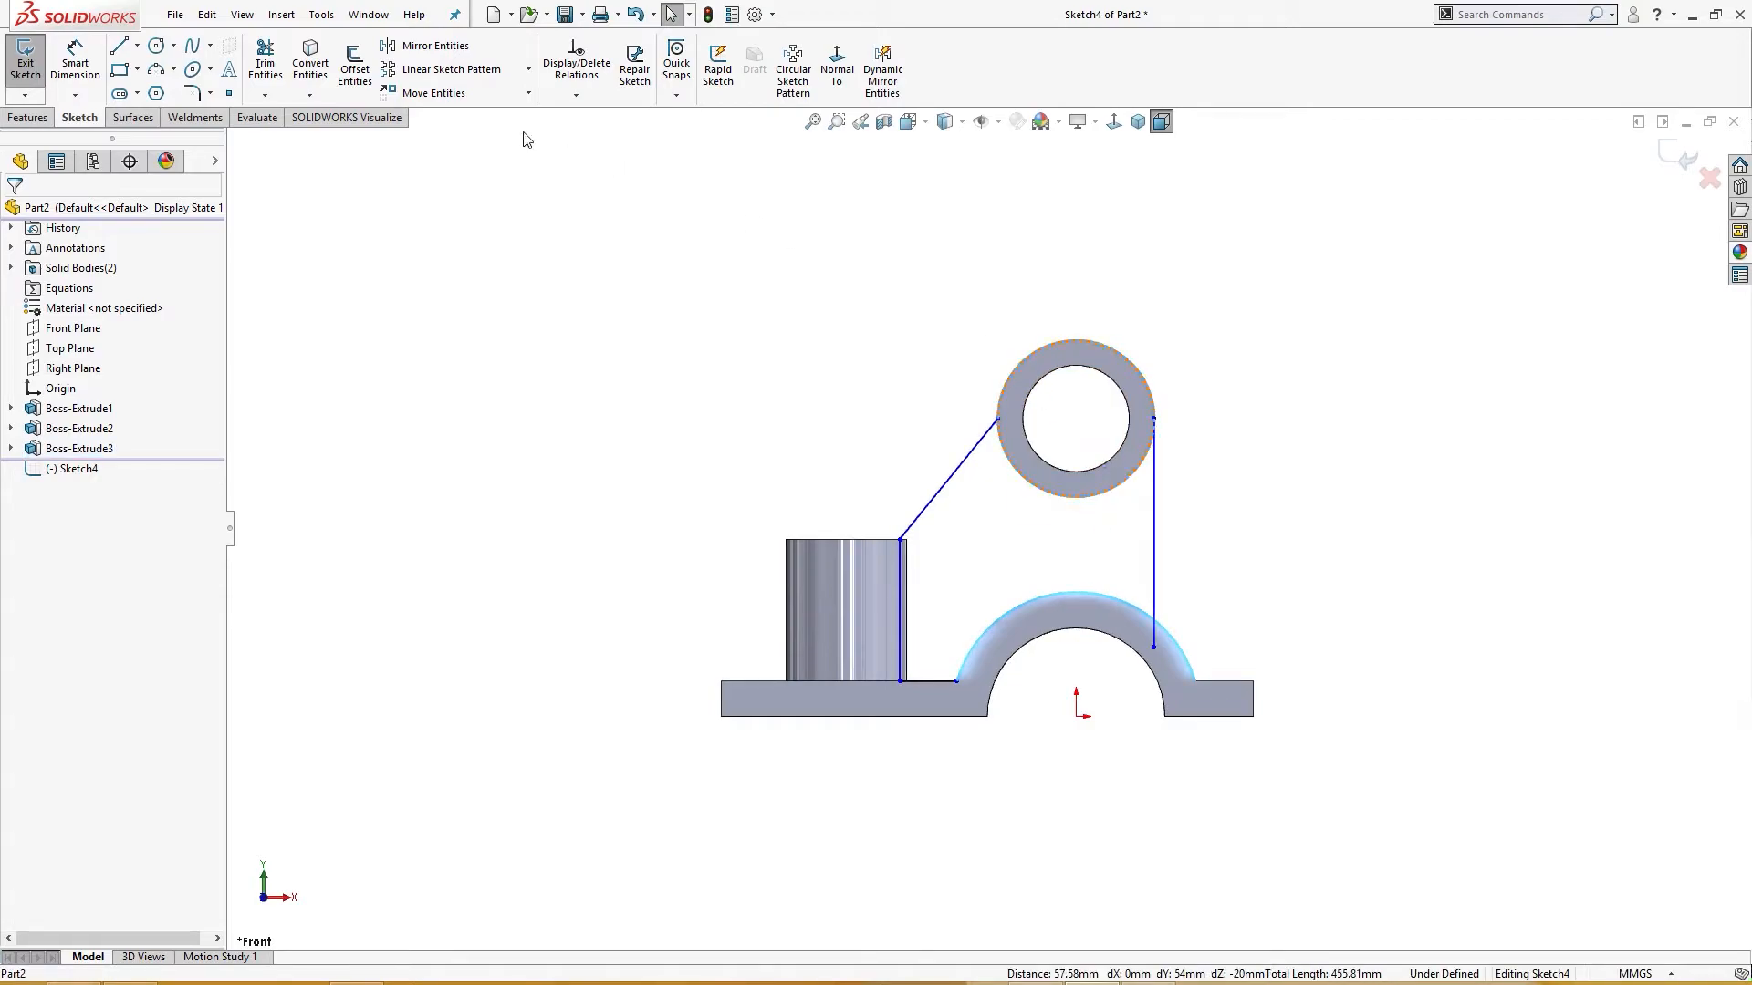
pyautogui.click(310, 64)
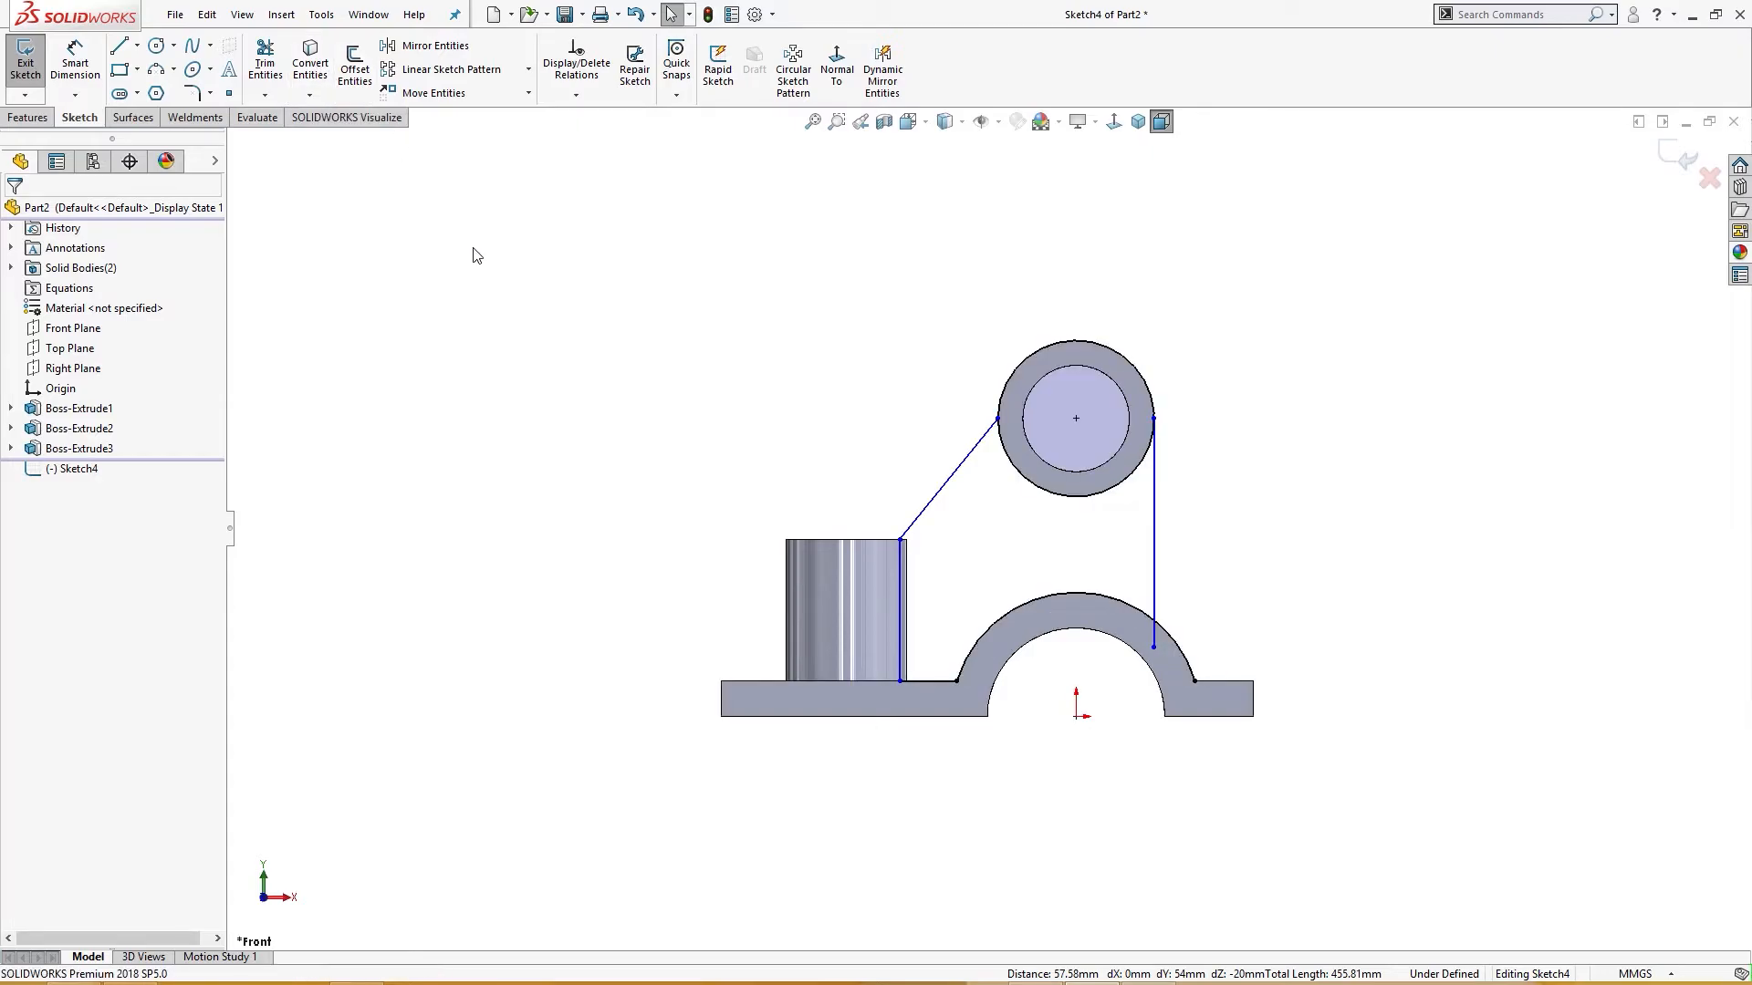
pyautogui.moveTo(992, 329); pyautogui.dragTo(1040, 389)
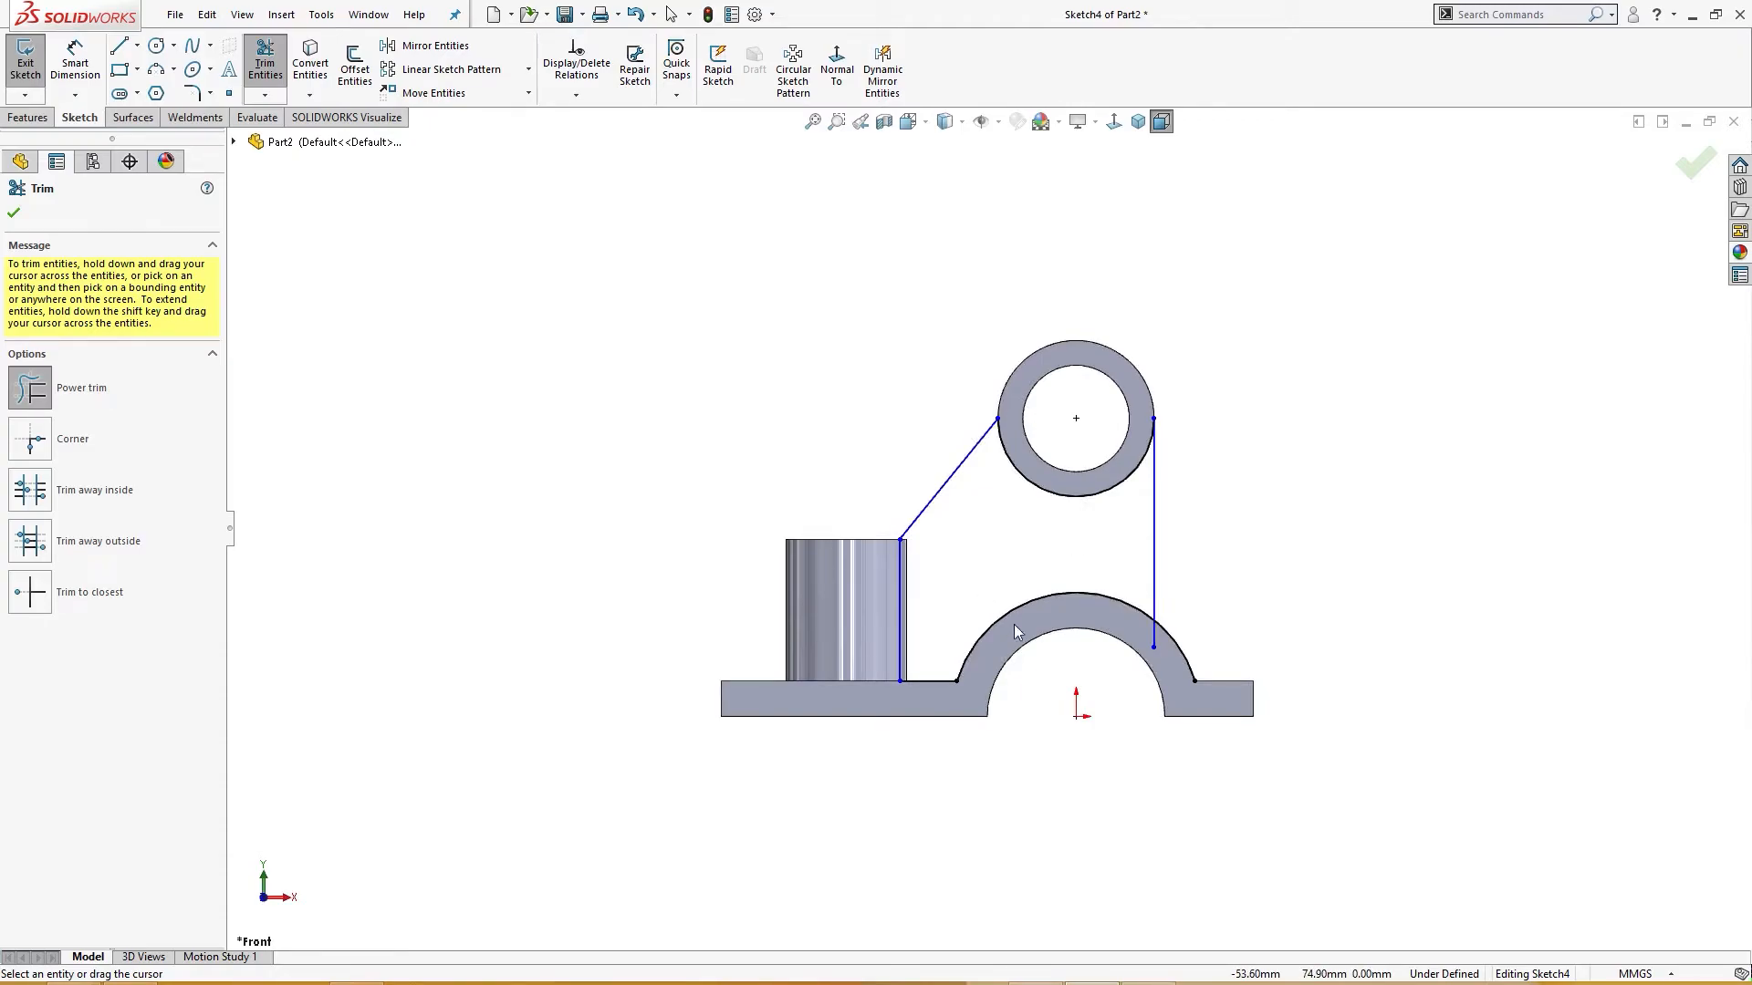
pyautogui.moveTo(1206, 609); pyautogui.dragTo(1146, 650)
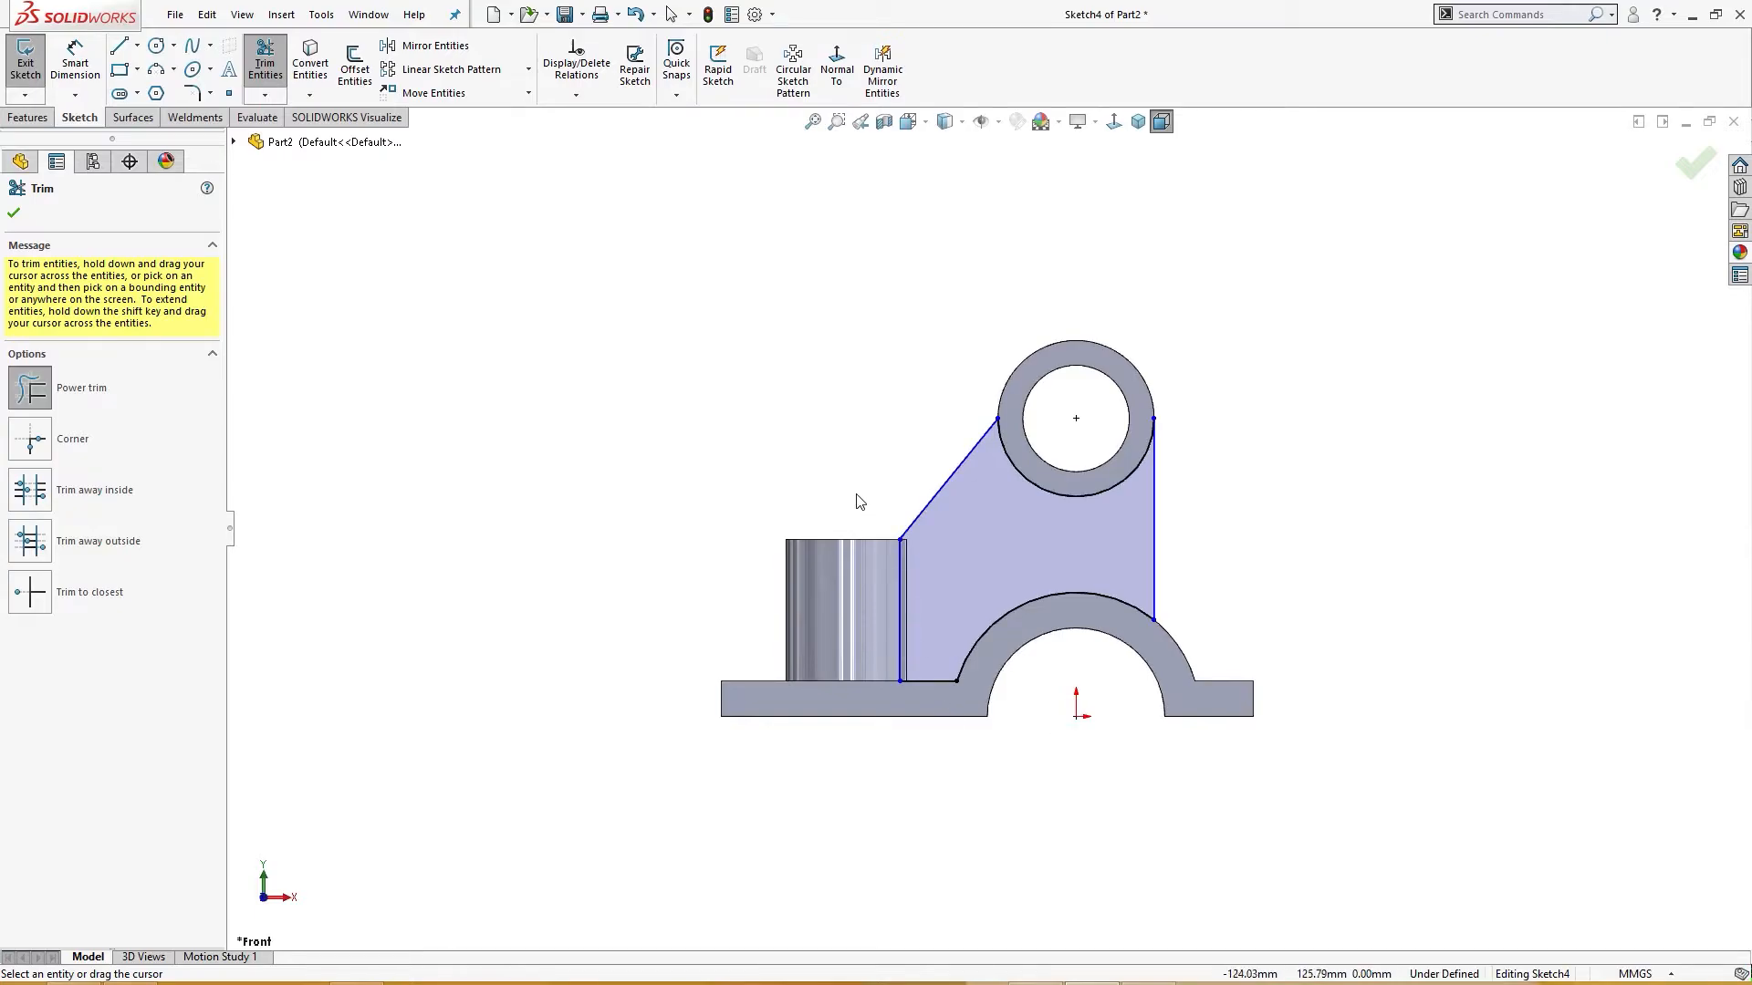
# Dimension the rib profile's left vertical line 1 mm from the lower boss's right edge.
pyautogui.moveTo(860, 501); pyautogui.dragTo(862, 411, button='right')
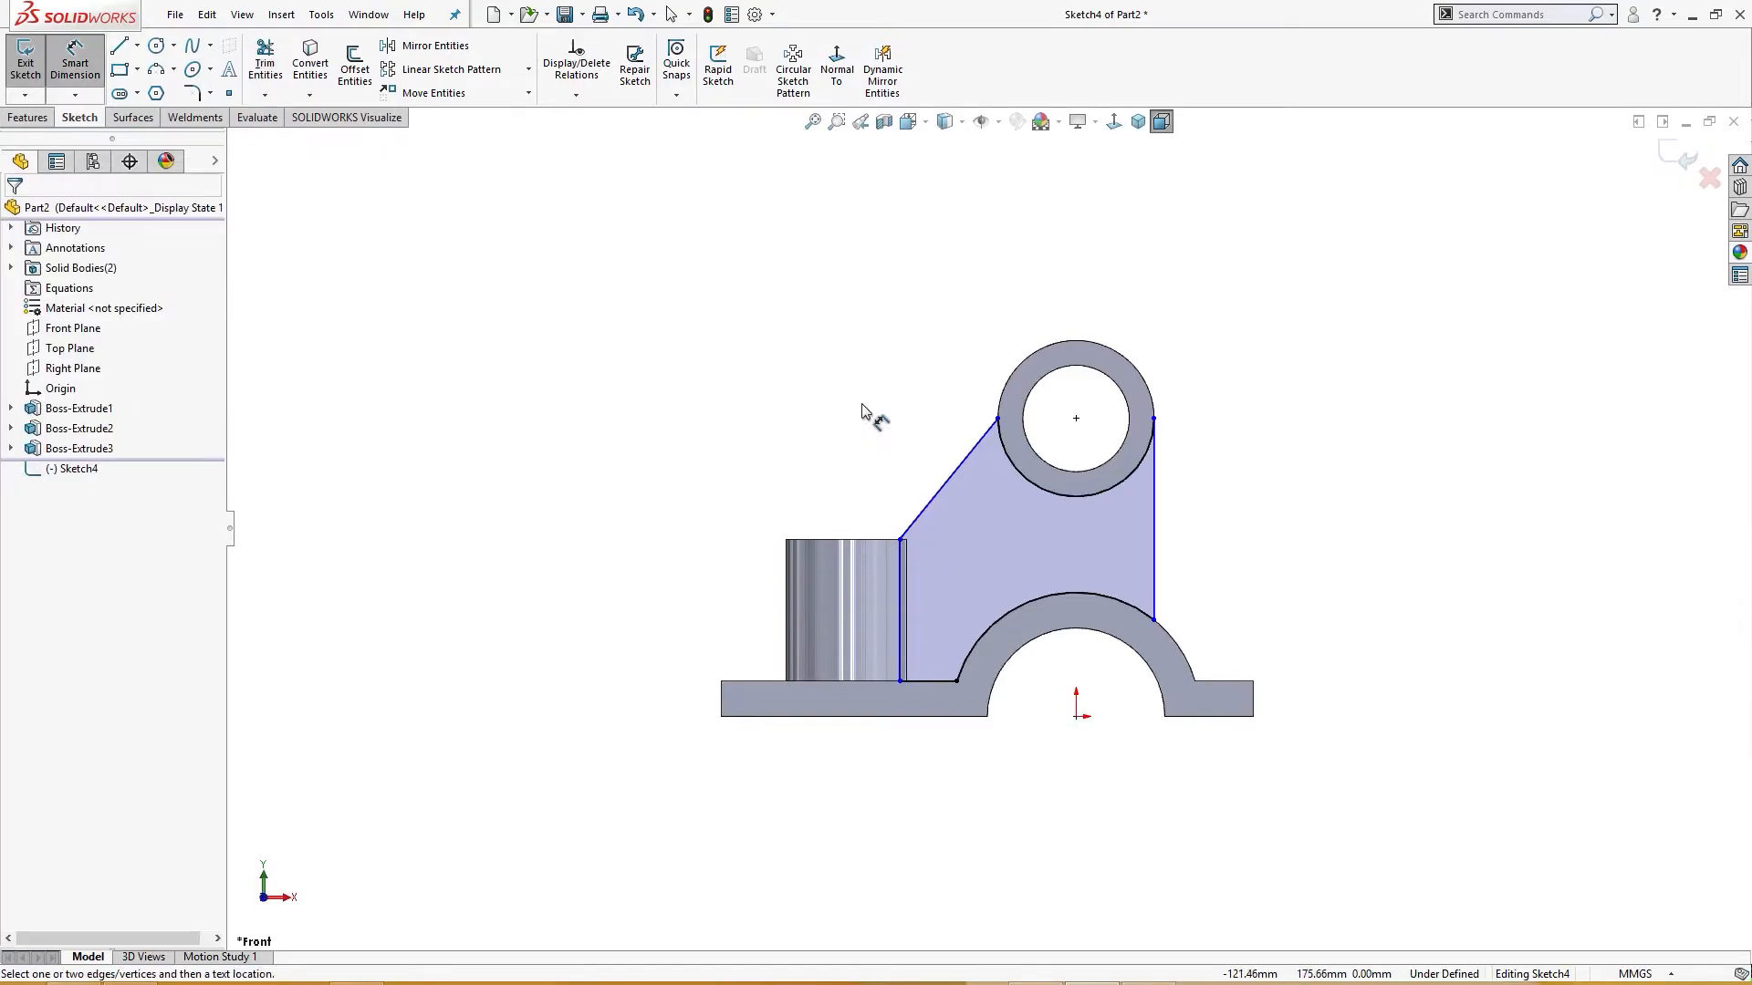
pyautogui.click(908, 594)
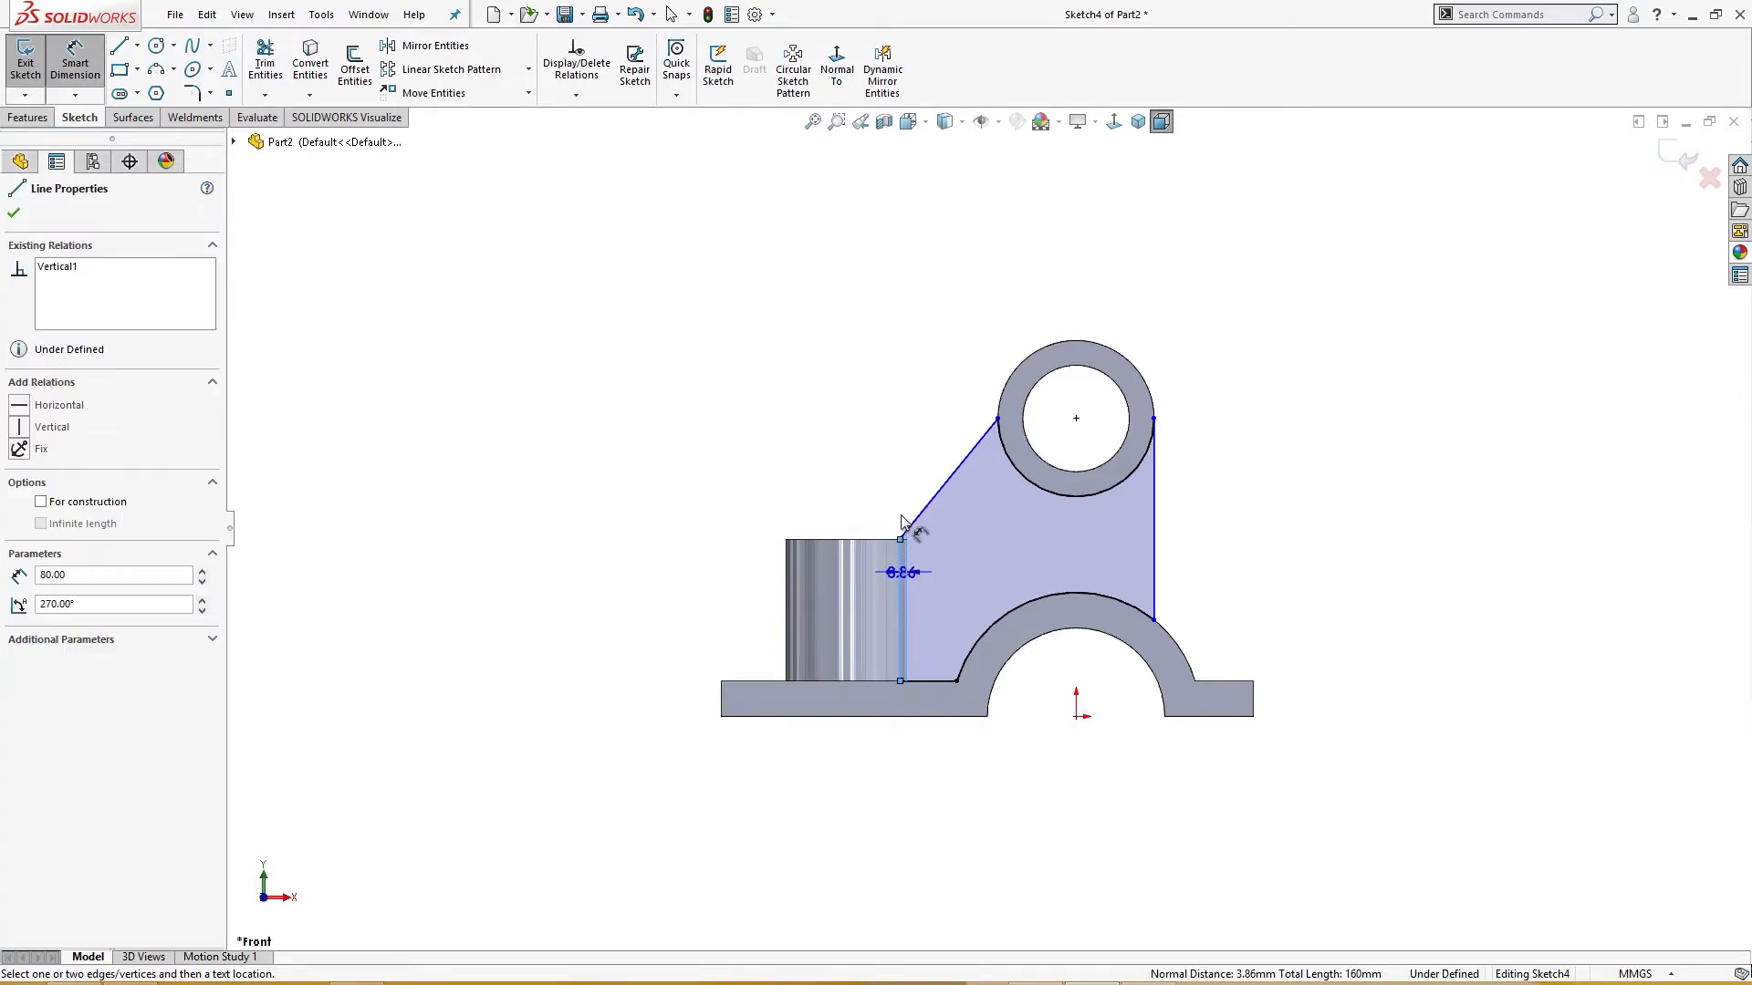
pyautogui.click(890, 458)
pyautogui.write('1')
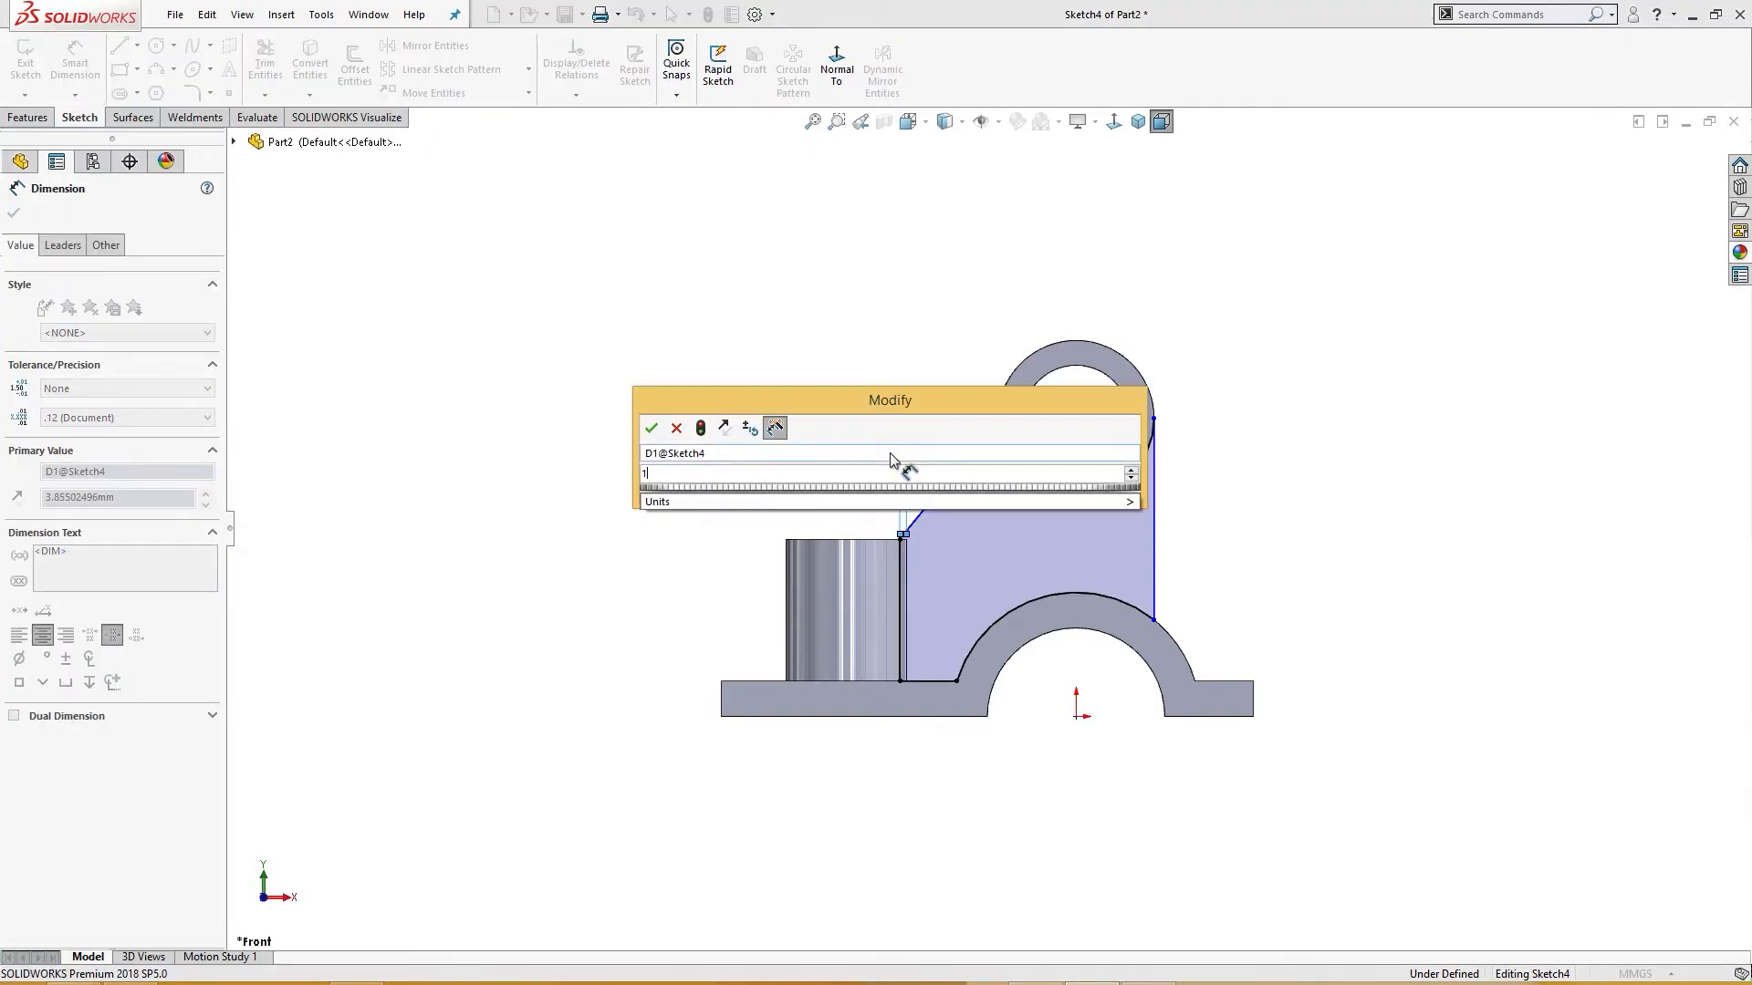
pyautogui.press('Return')
pyautogui.click(917, 432)
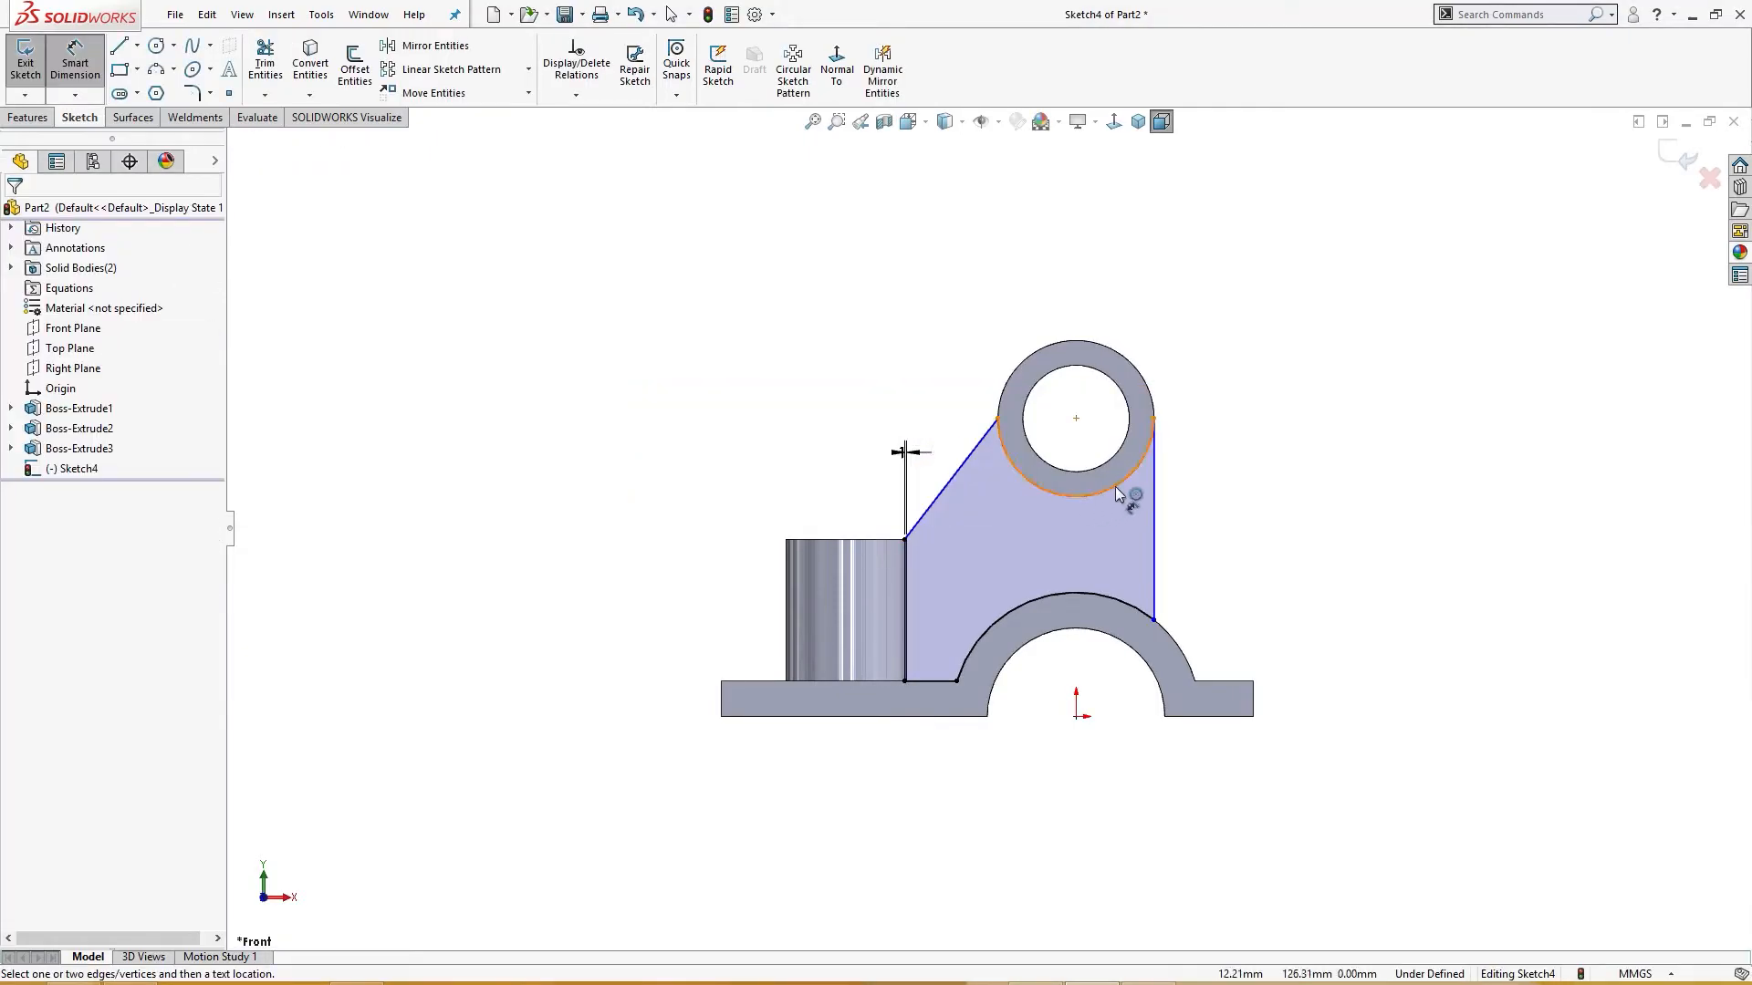
# Draw a horizontal midpoint line about 161 mm long centred on the upper boss and convert it to construction geometry.
pyautogui.scroll(-2, 1175, 472)
pyautogui.moveTo(1180, 425); pyautogui.dragTo(1218, 419, button='right')
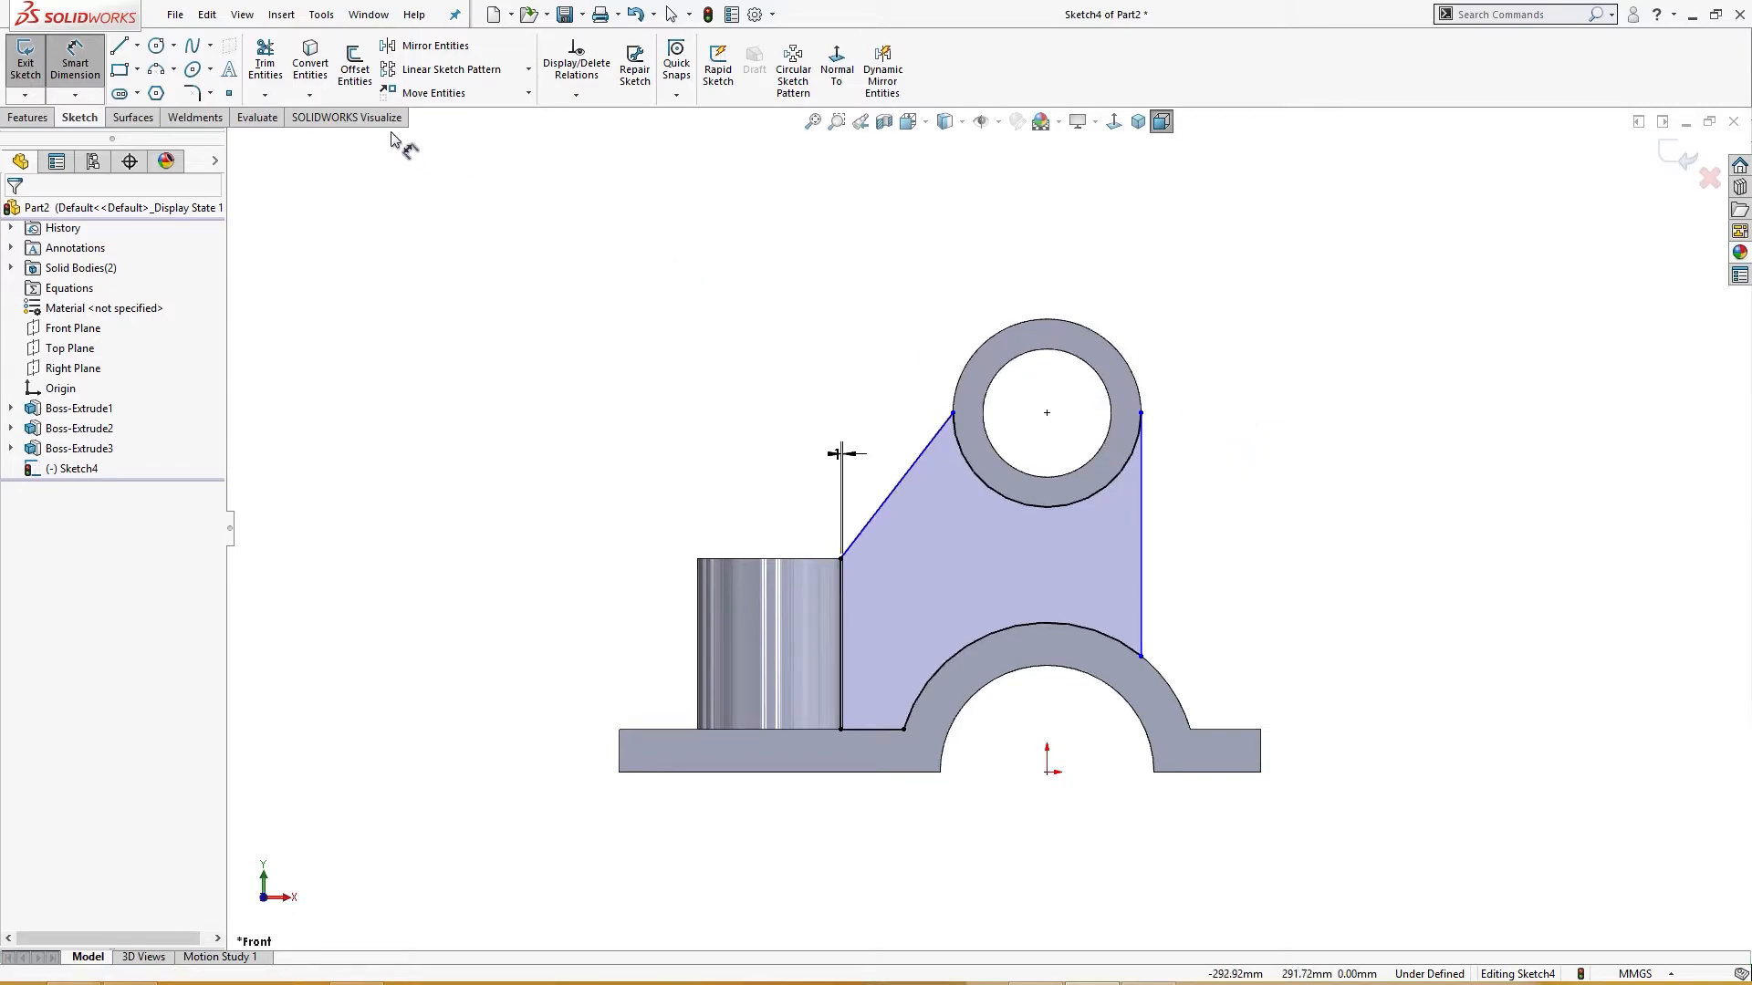
pyautogui.click(137, 46)
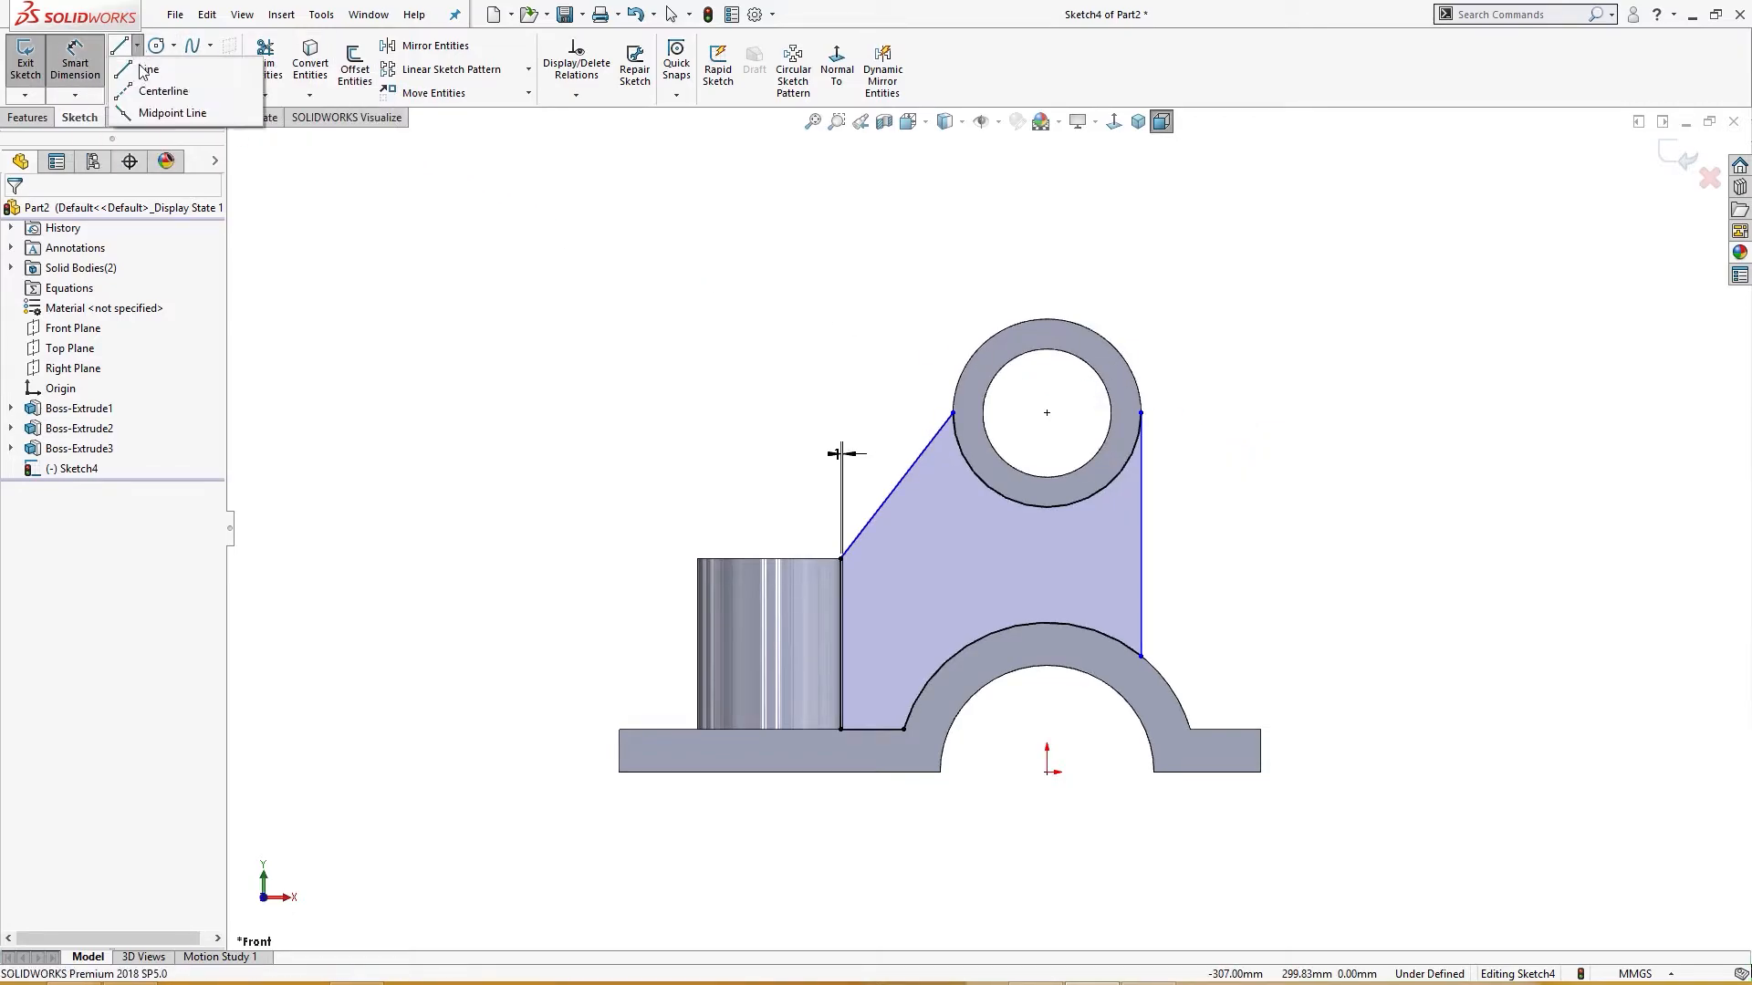
pyautogui.click(151, 111)
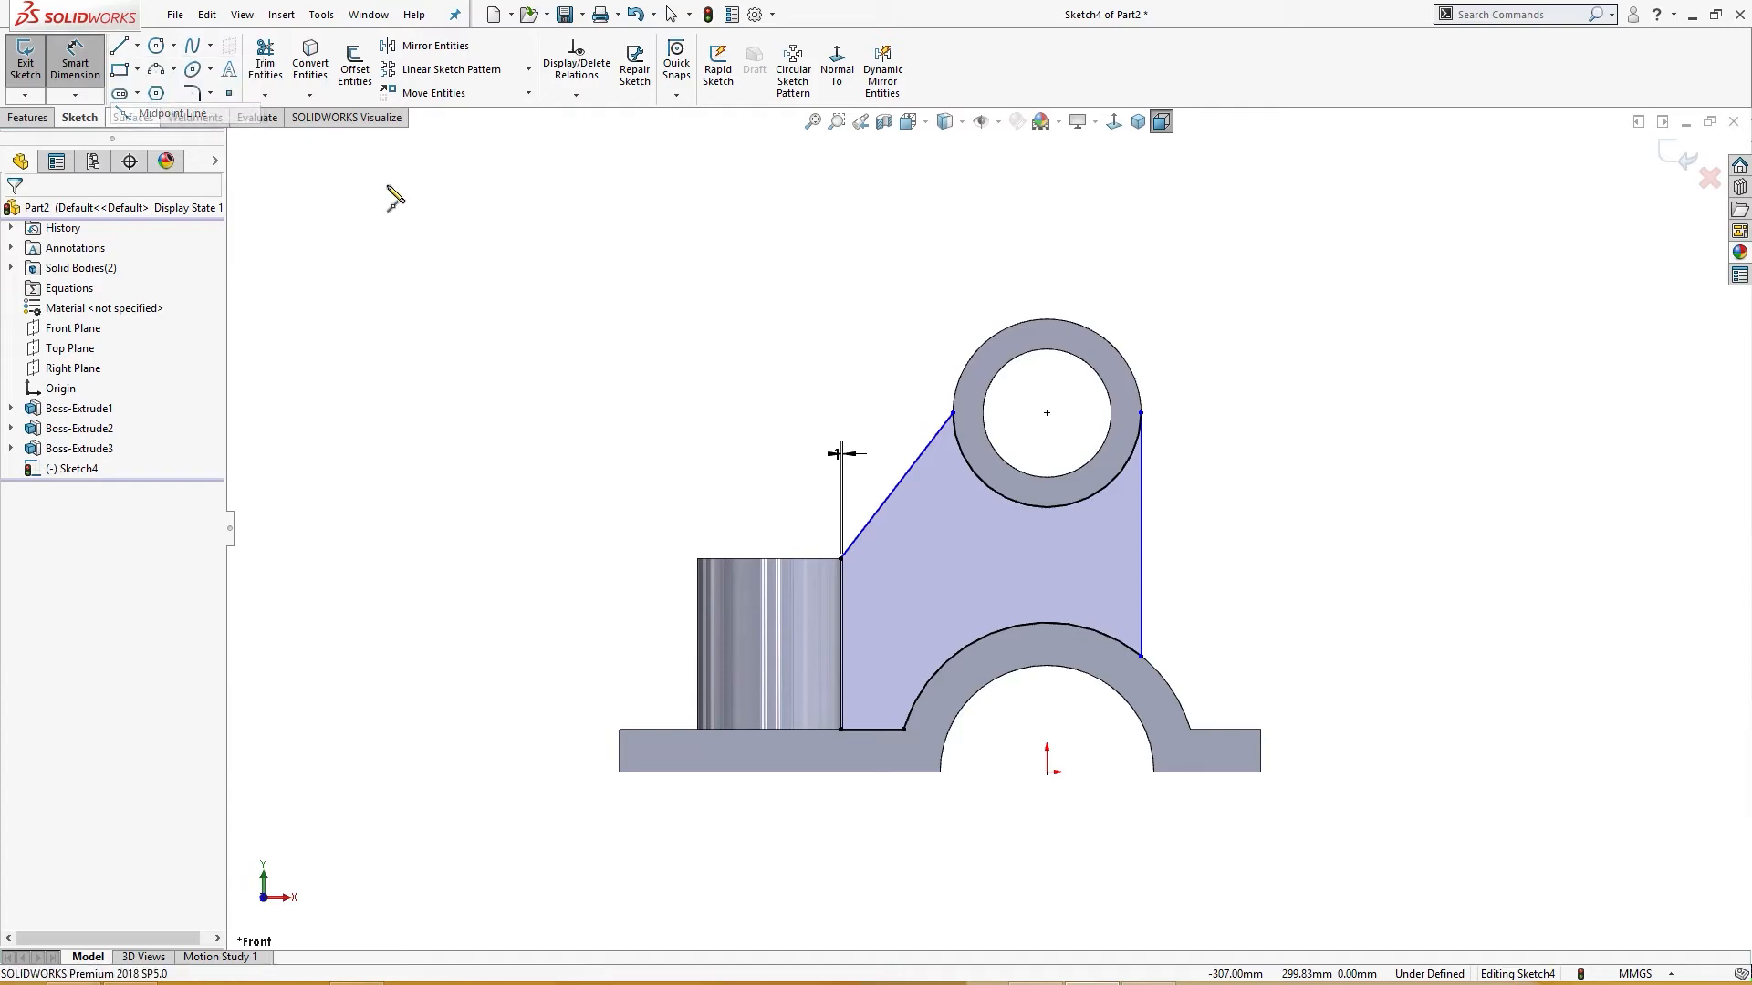
pyautogui.click(1047, 415)
pyautogui.click(1220, 413)
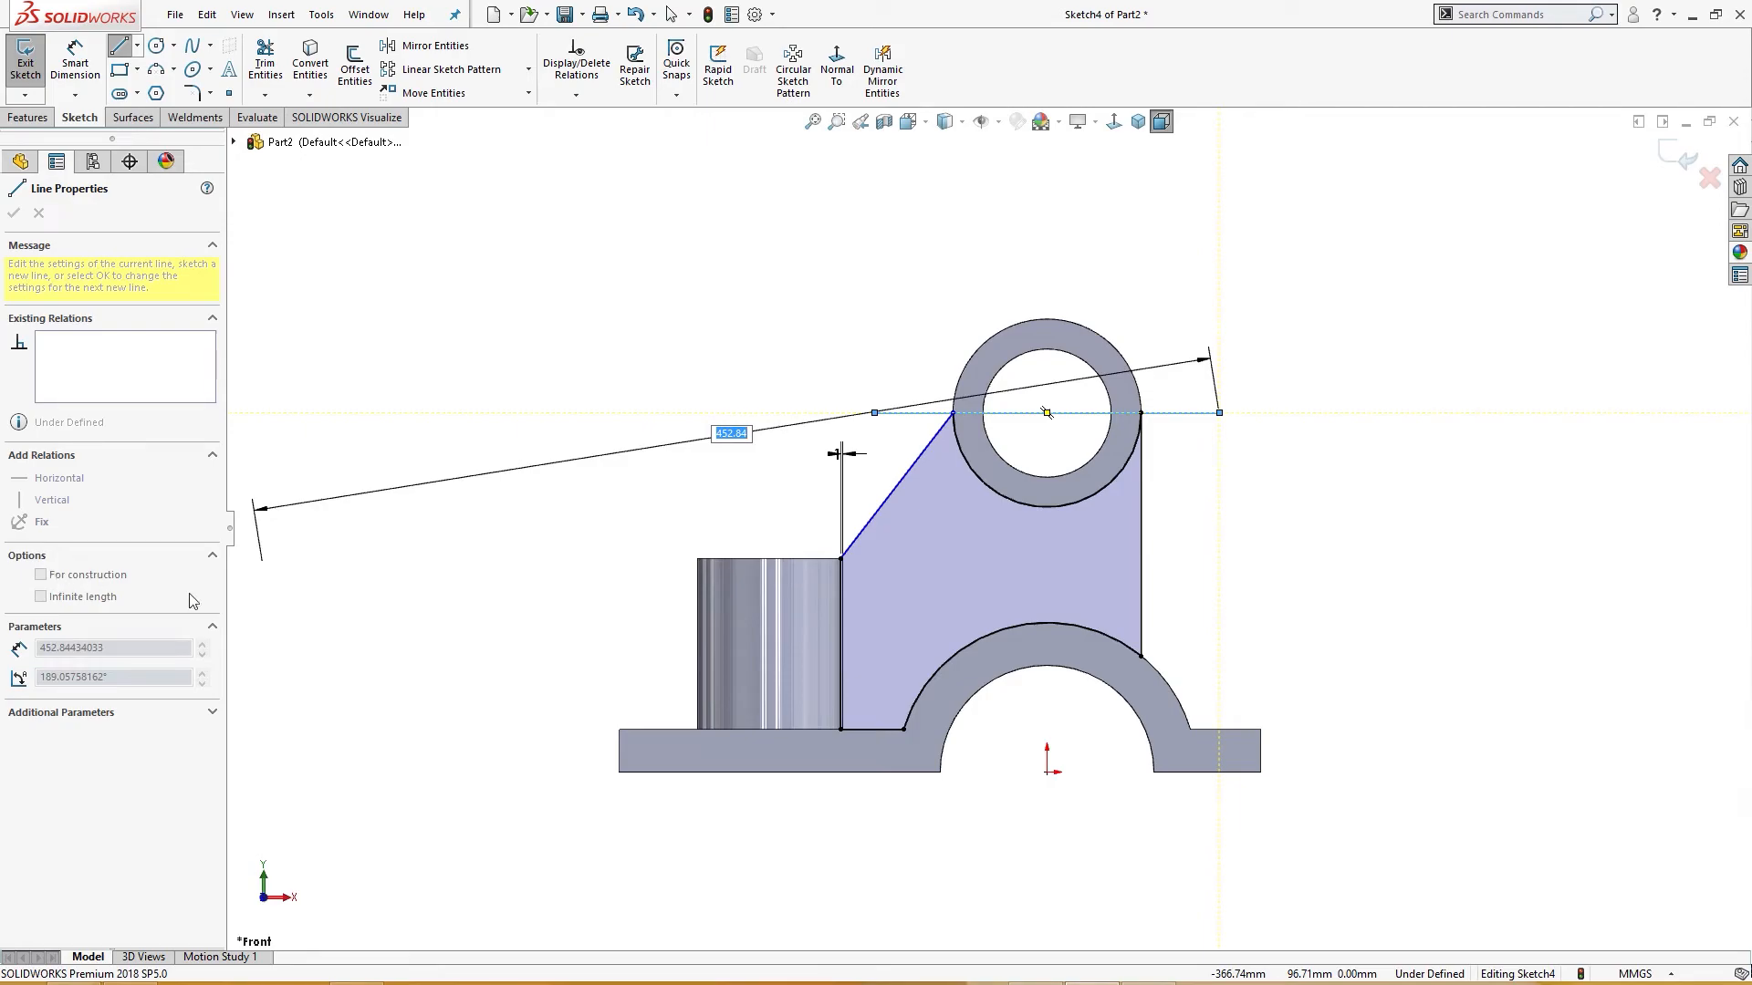
pyautogui.press('Escape')
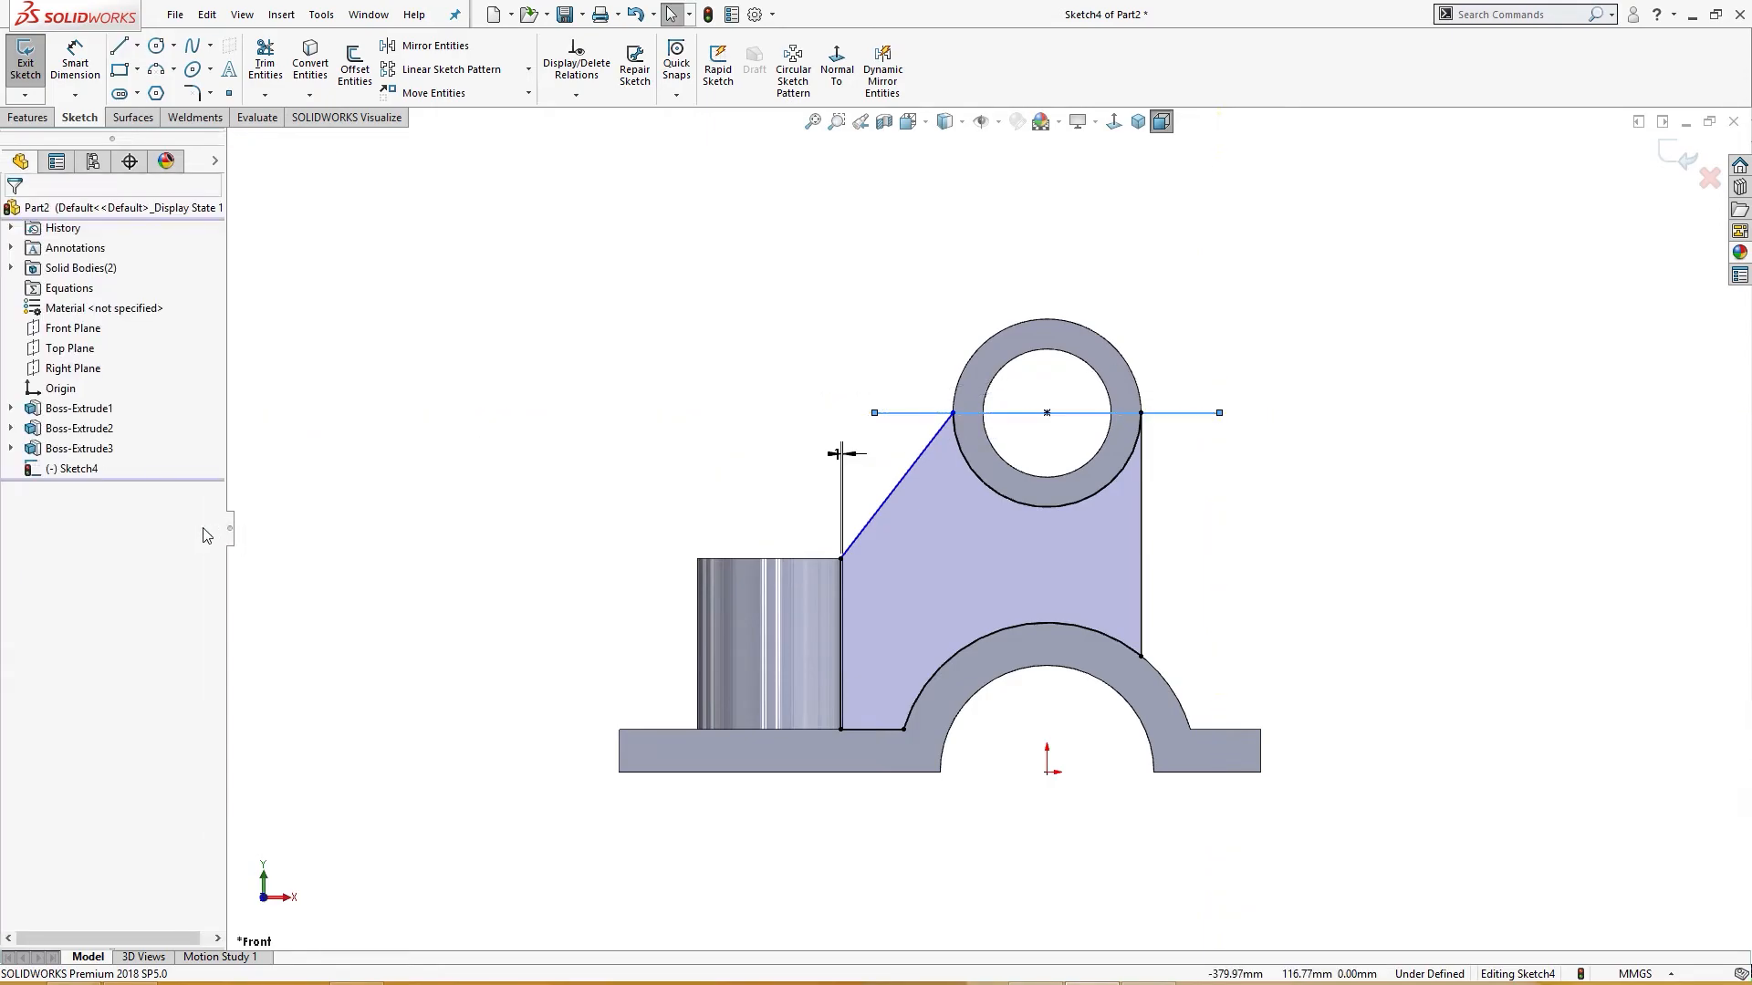
pyautogui.click(912, 414)
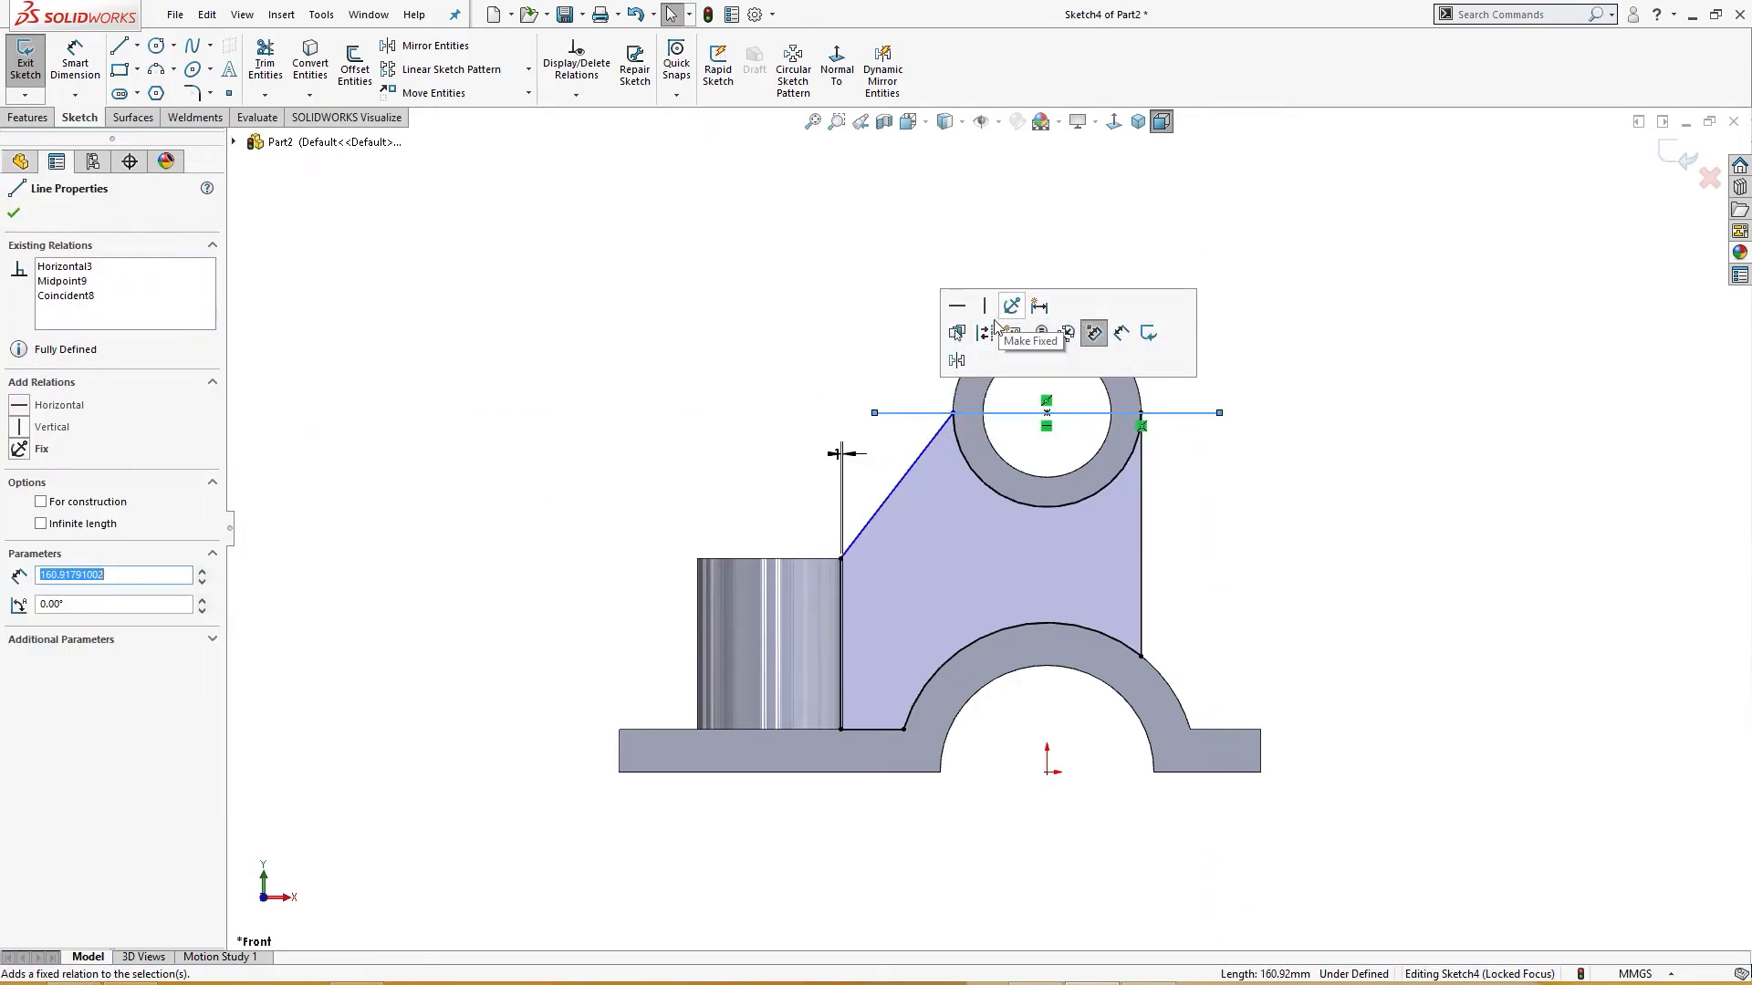
pyautogui.press('Escape')
# Make the sloped line's upper endpoint coincident with the horizontal construction line.
pyautogui.click(965, 413)
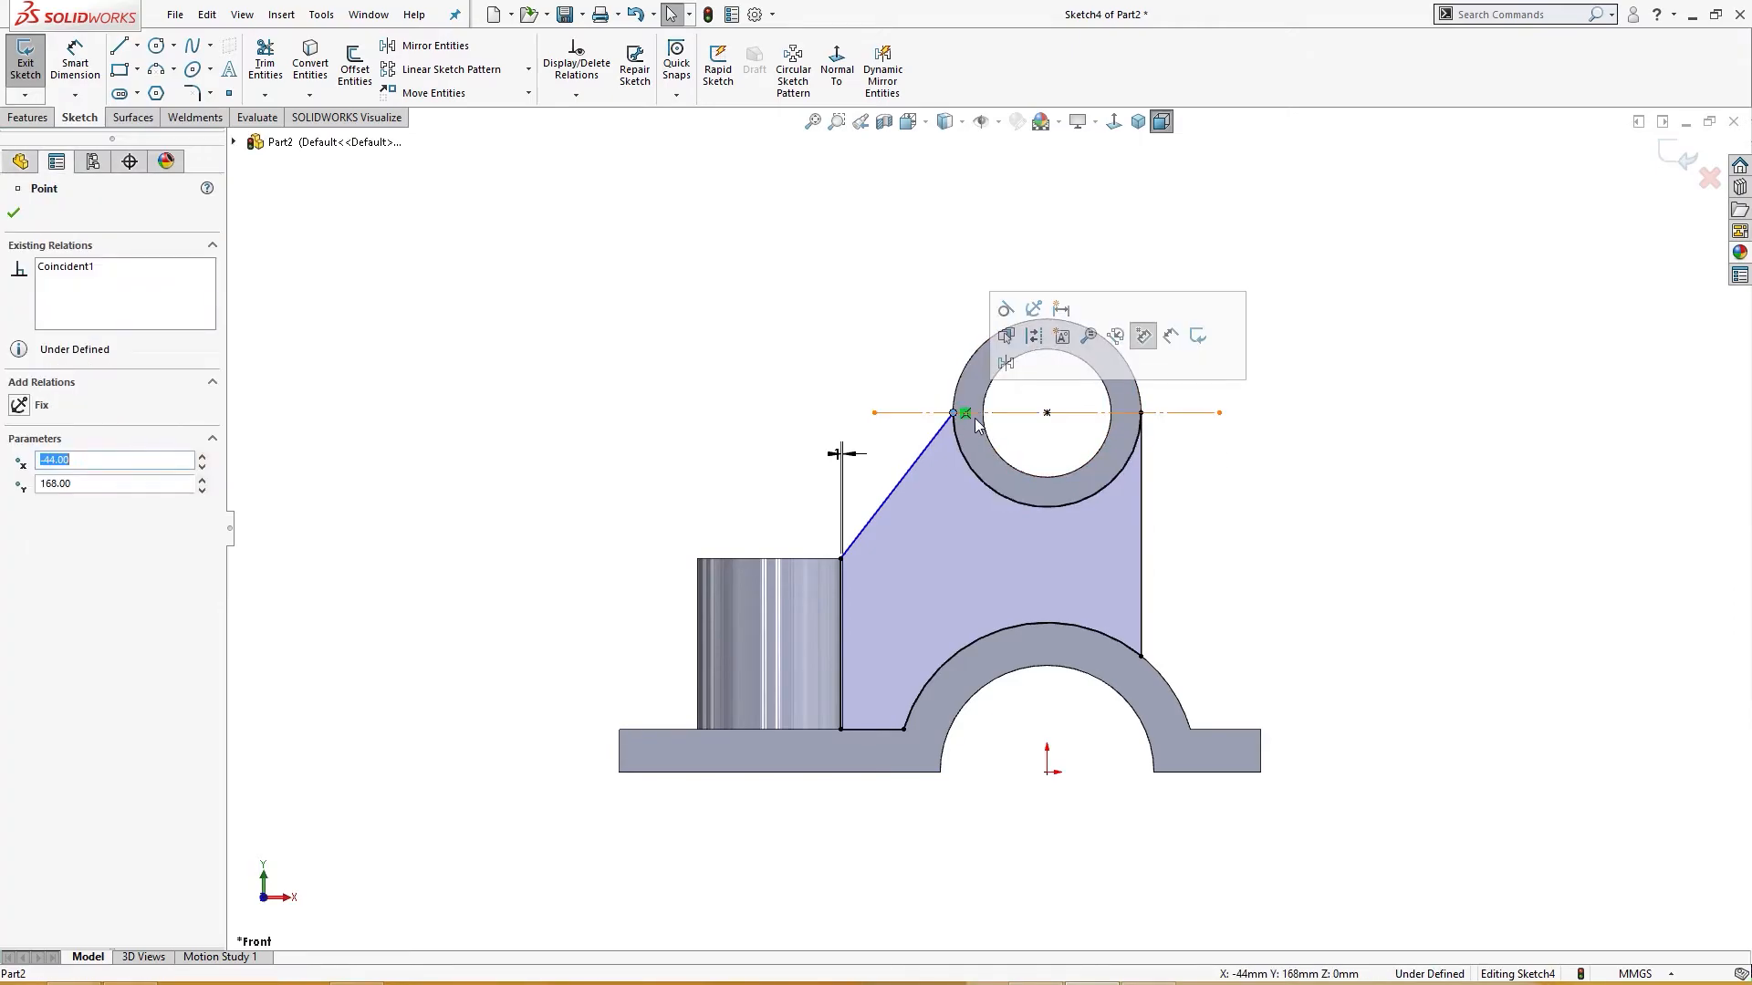
pyautogui.keyDown('ctrl'); pyautogui.click(1004, 413); pyautogui.keyUp('ctrl')
pyautogui.click(1076, 305)
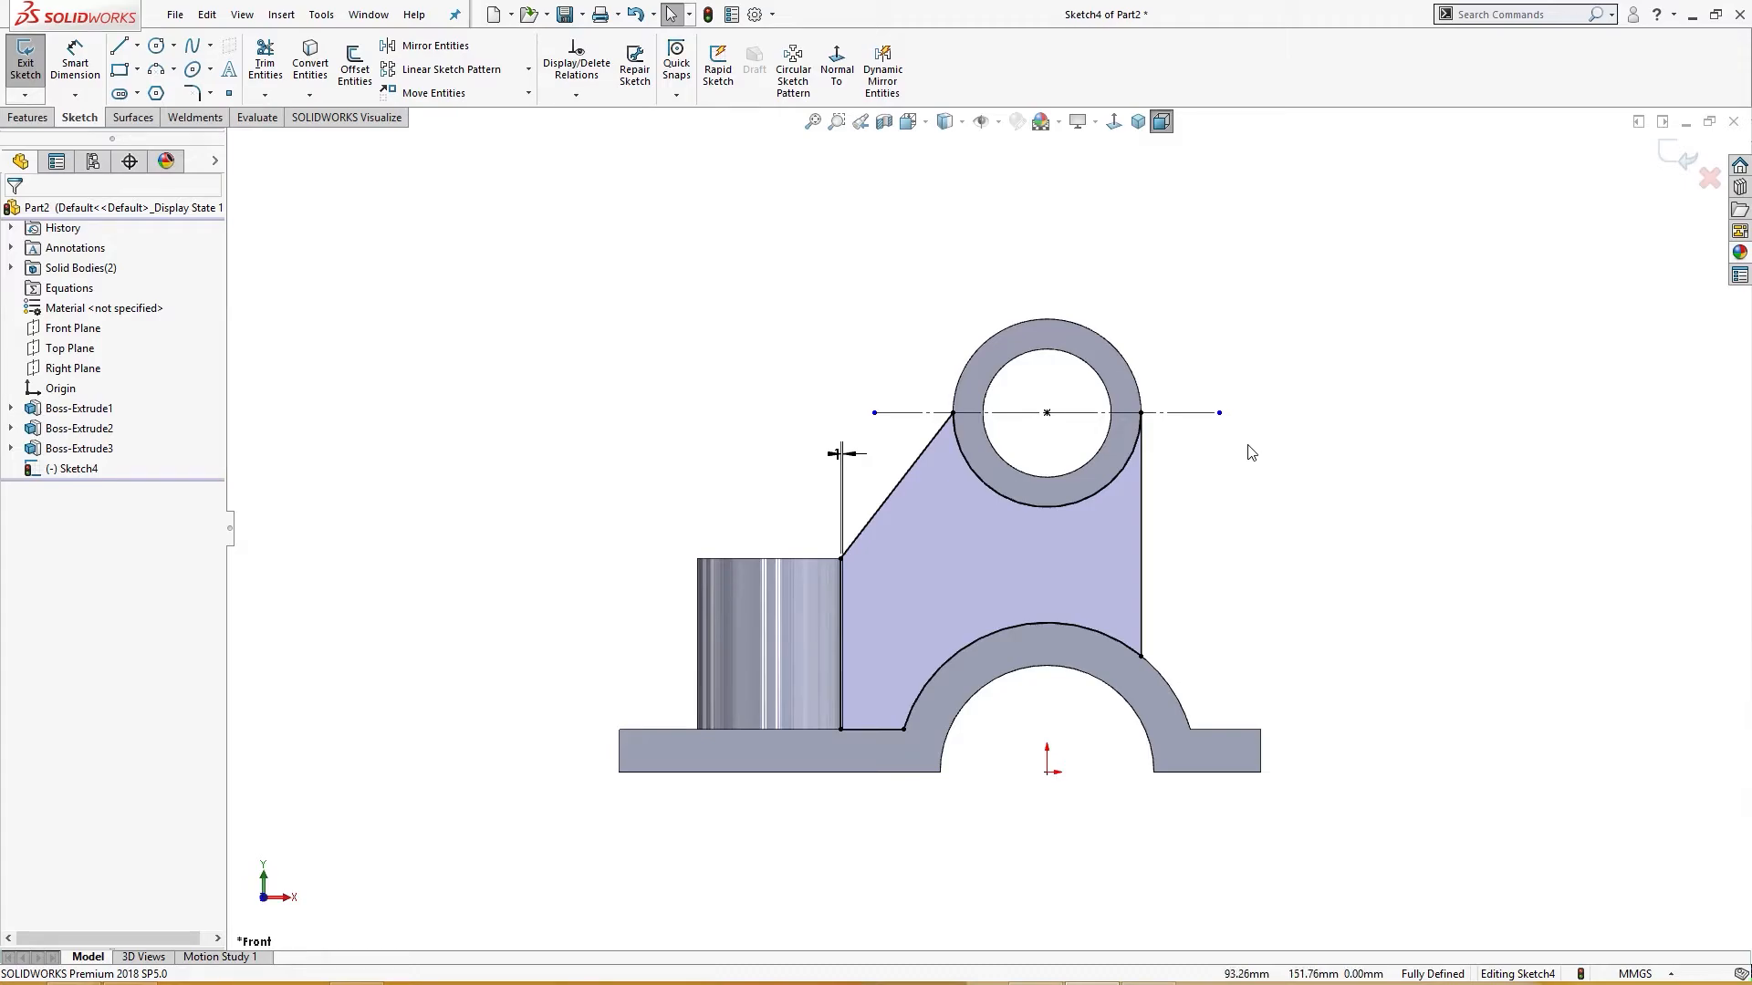
# Extrude the closed rib profile 20 mm with a Mid Plane end condition, merged with the existing bodies.
pyautogui.moveTo(1251, 434); pyautogui.dragTo(1253, 509, button='right')
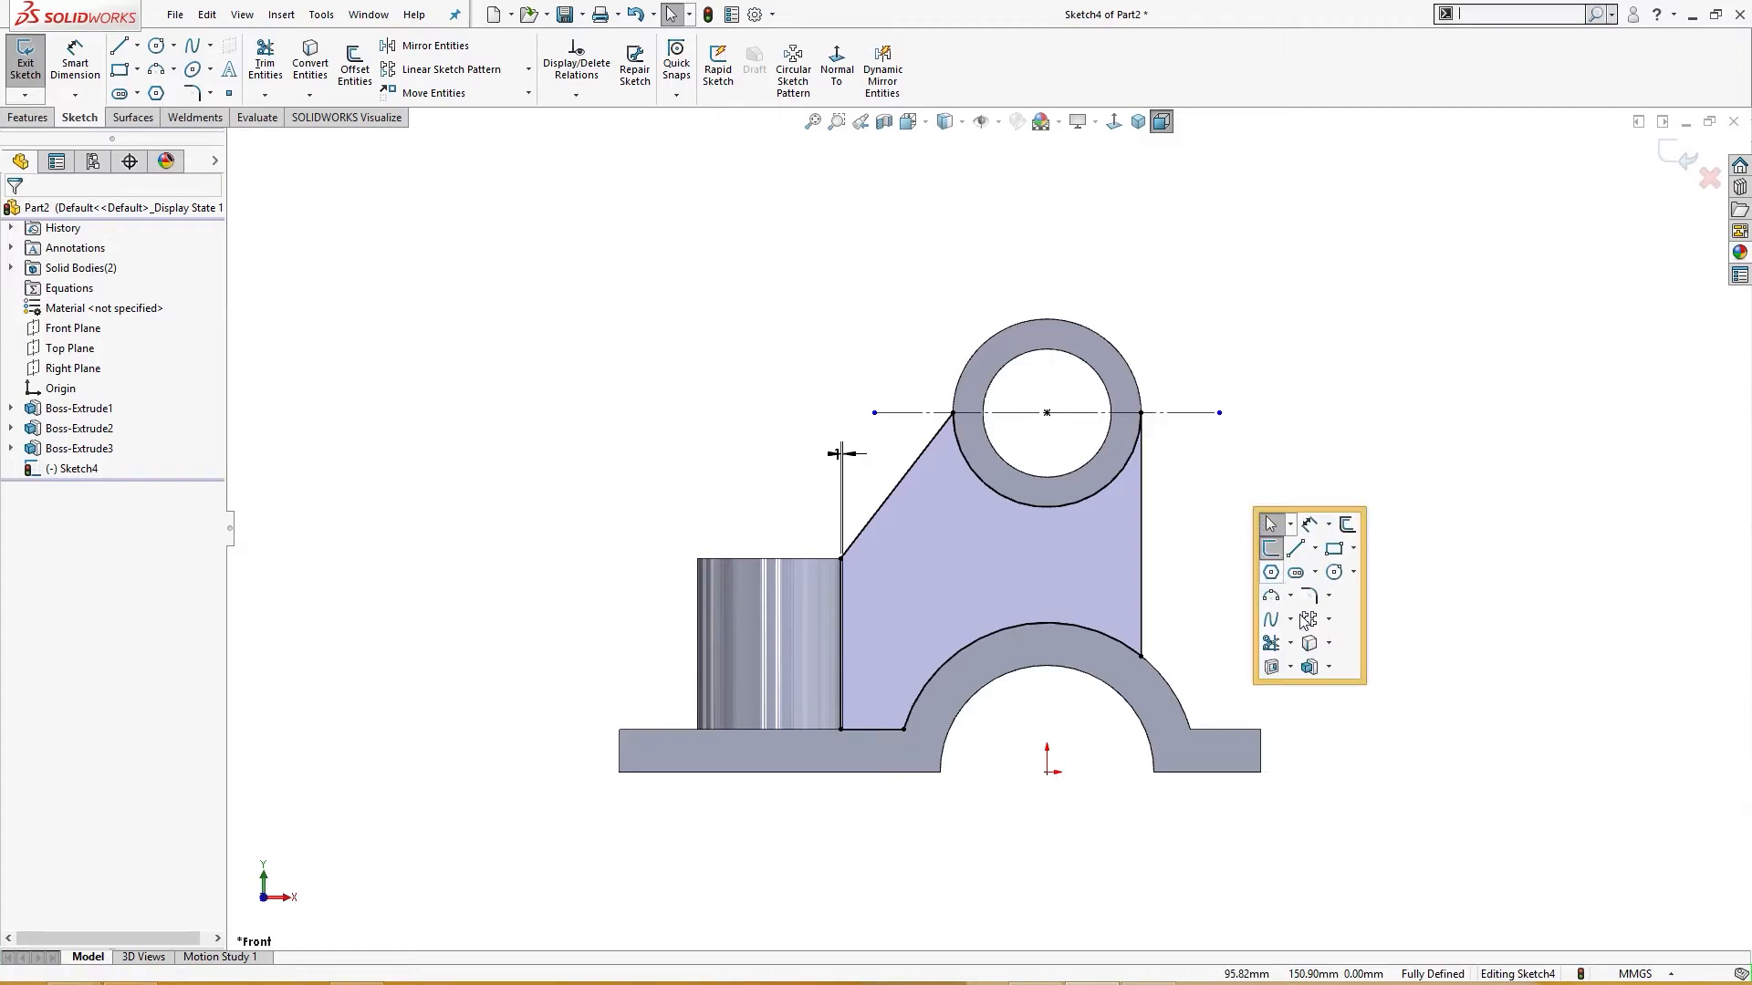
pyautogui.click(1308, 666)
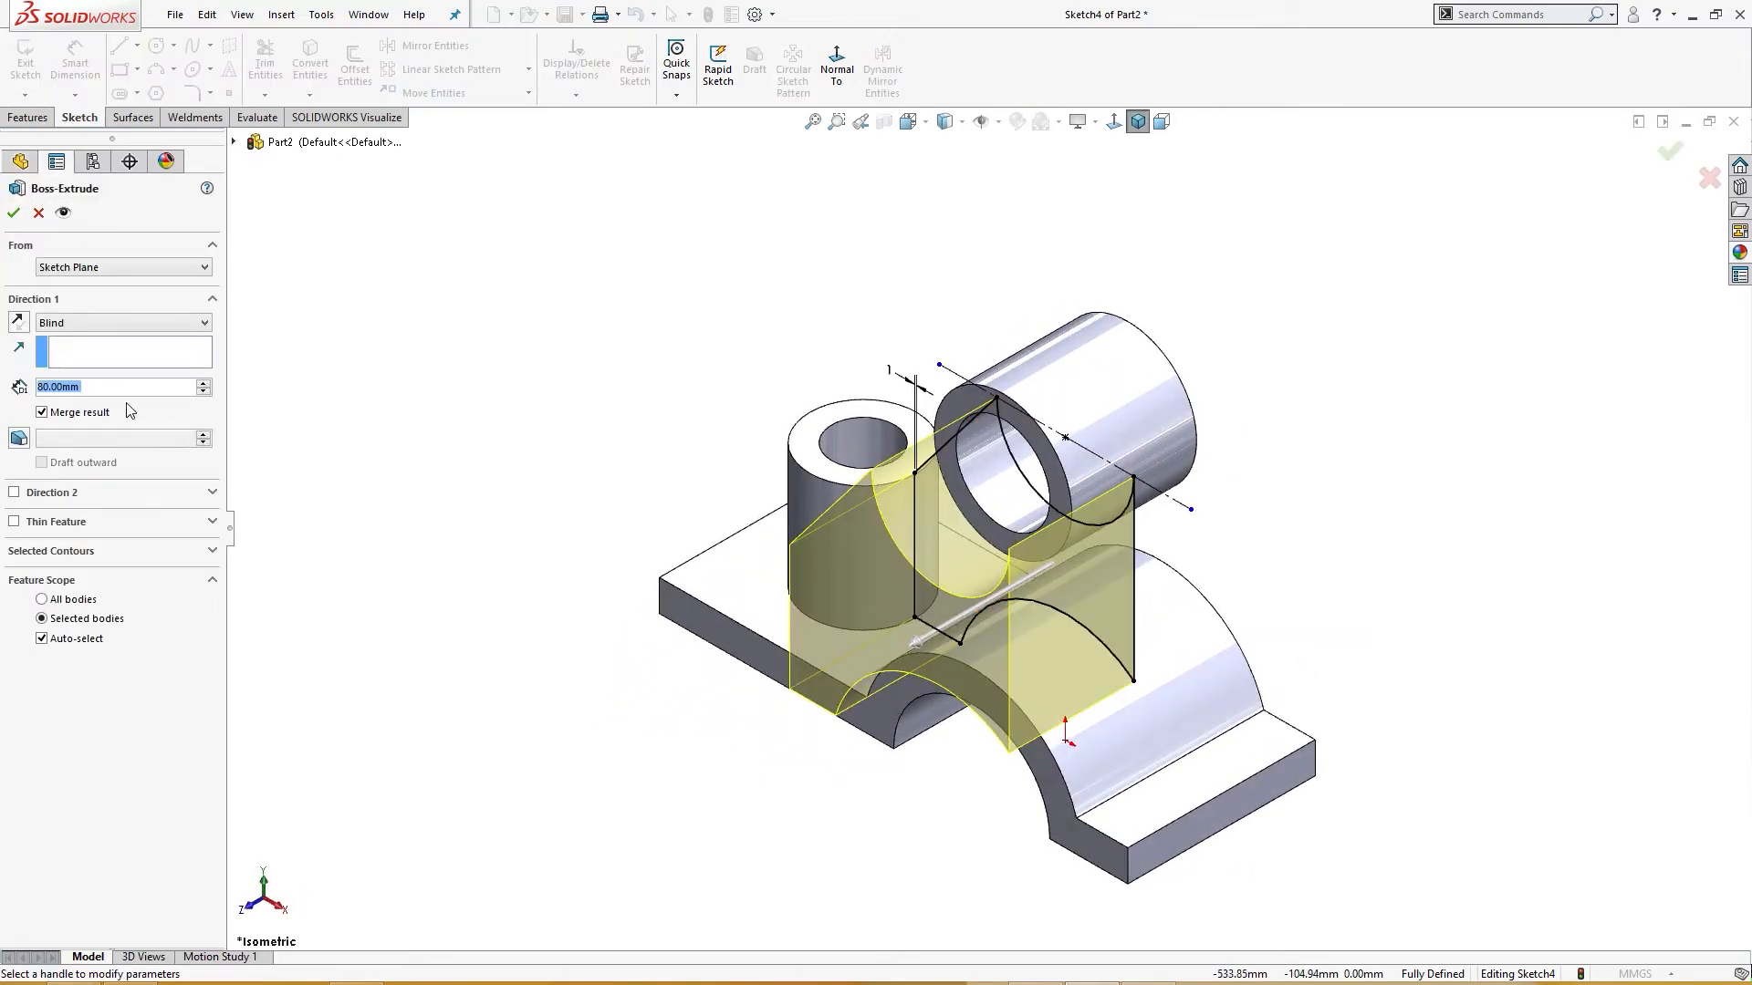
pyautogui.write('20')
pyautogui.press('Return')
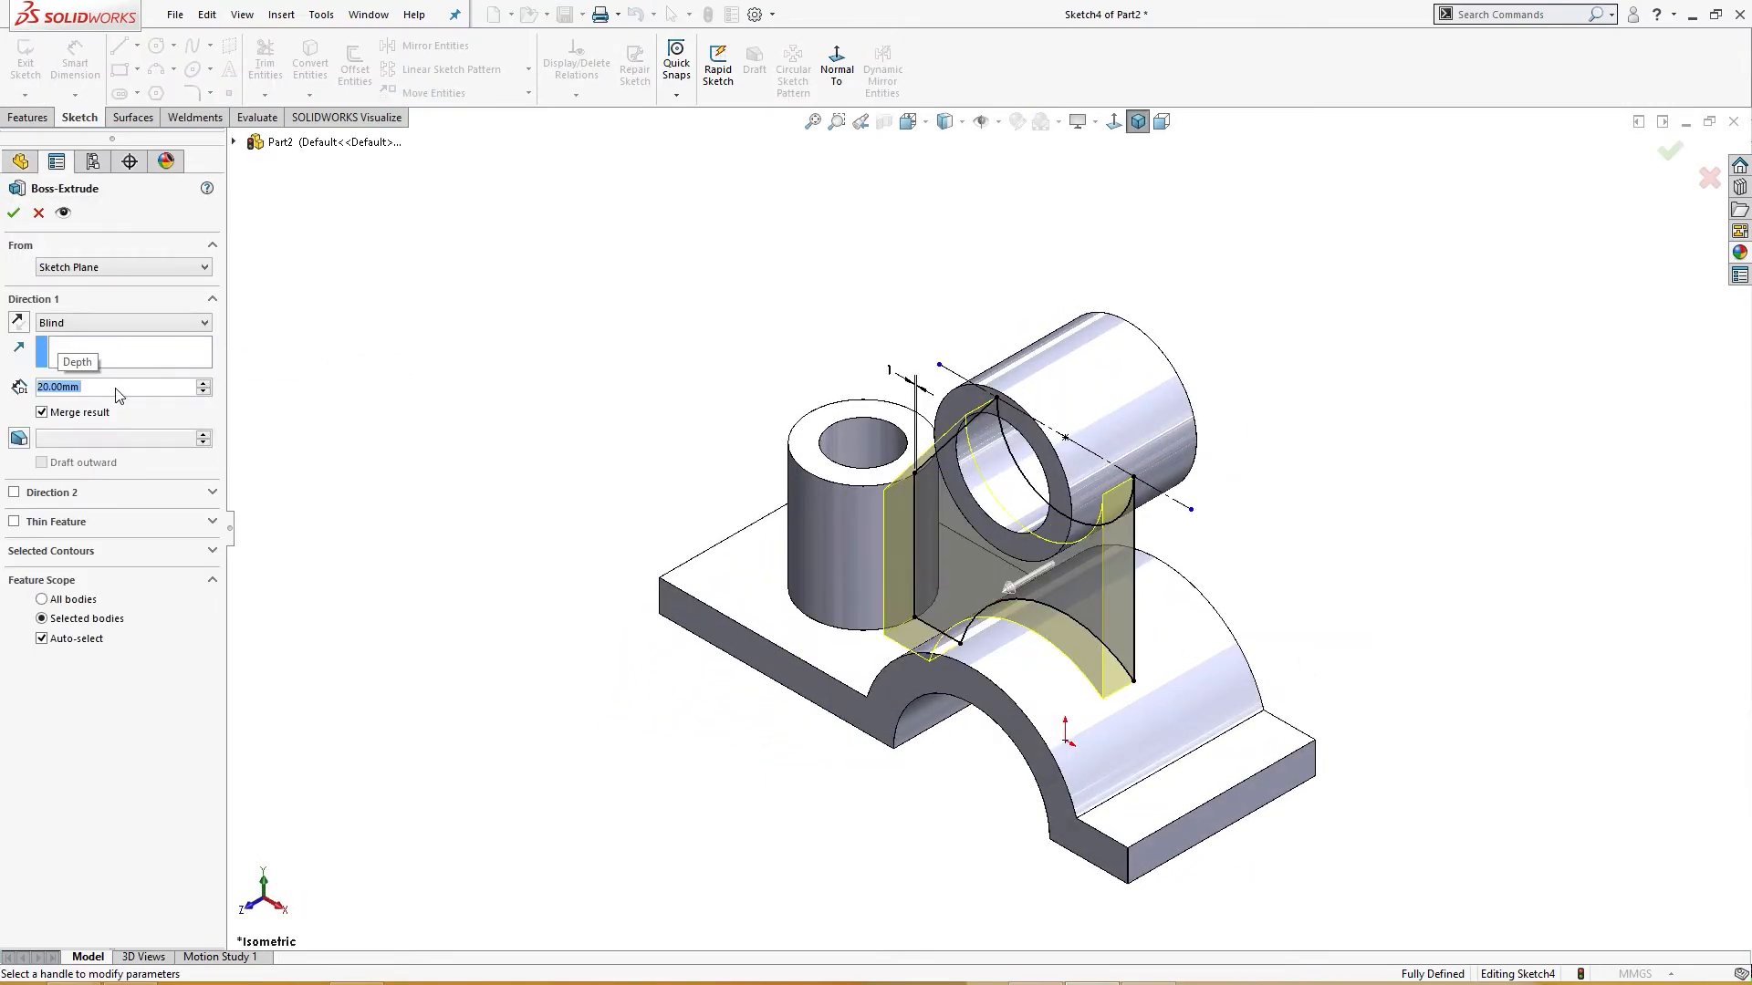
pyautogui.click(84, 325)
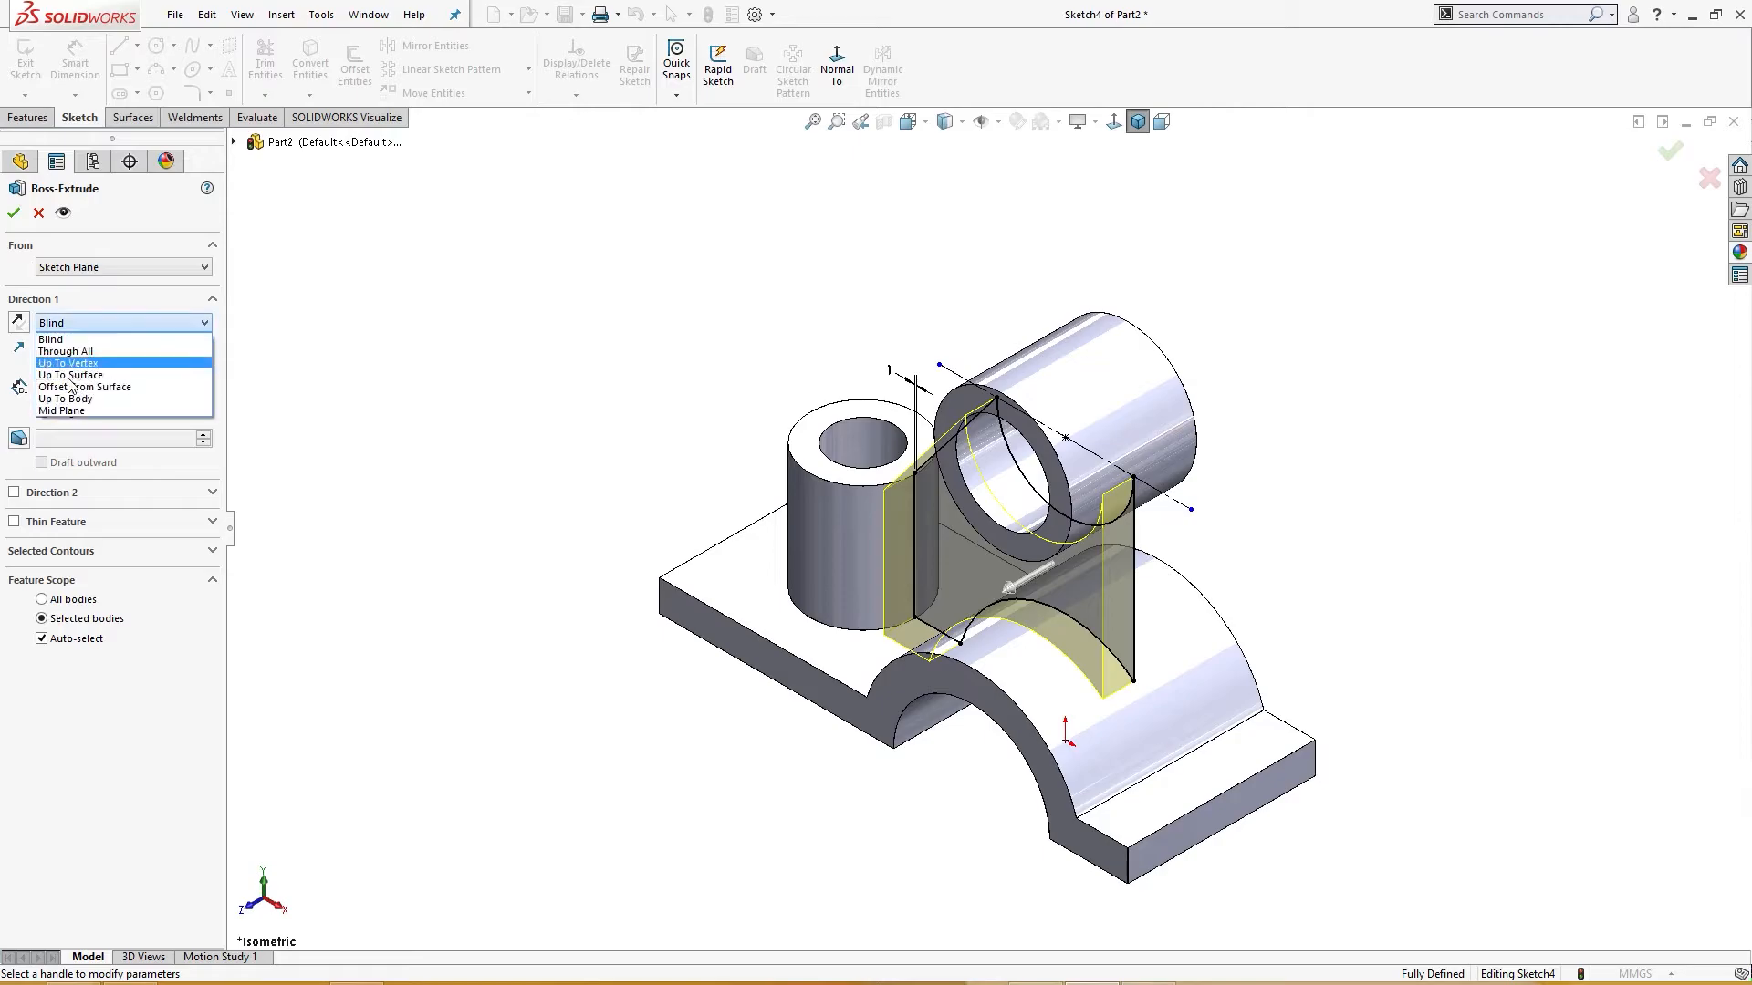
pyautogui.click(58, 412)
pyautogui.moveTo(306, 454); pyautogui.dragTo(366, 508, button='middle')
pyautogui.click(13, 214)
pyautogui.hotkey('ctrl', '7')
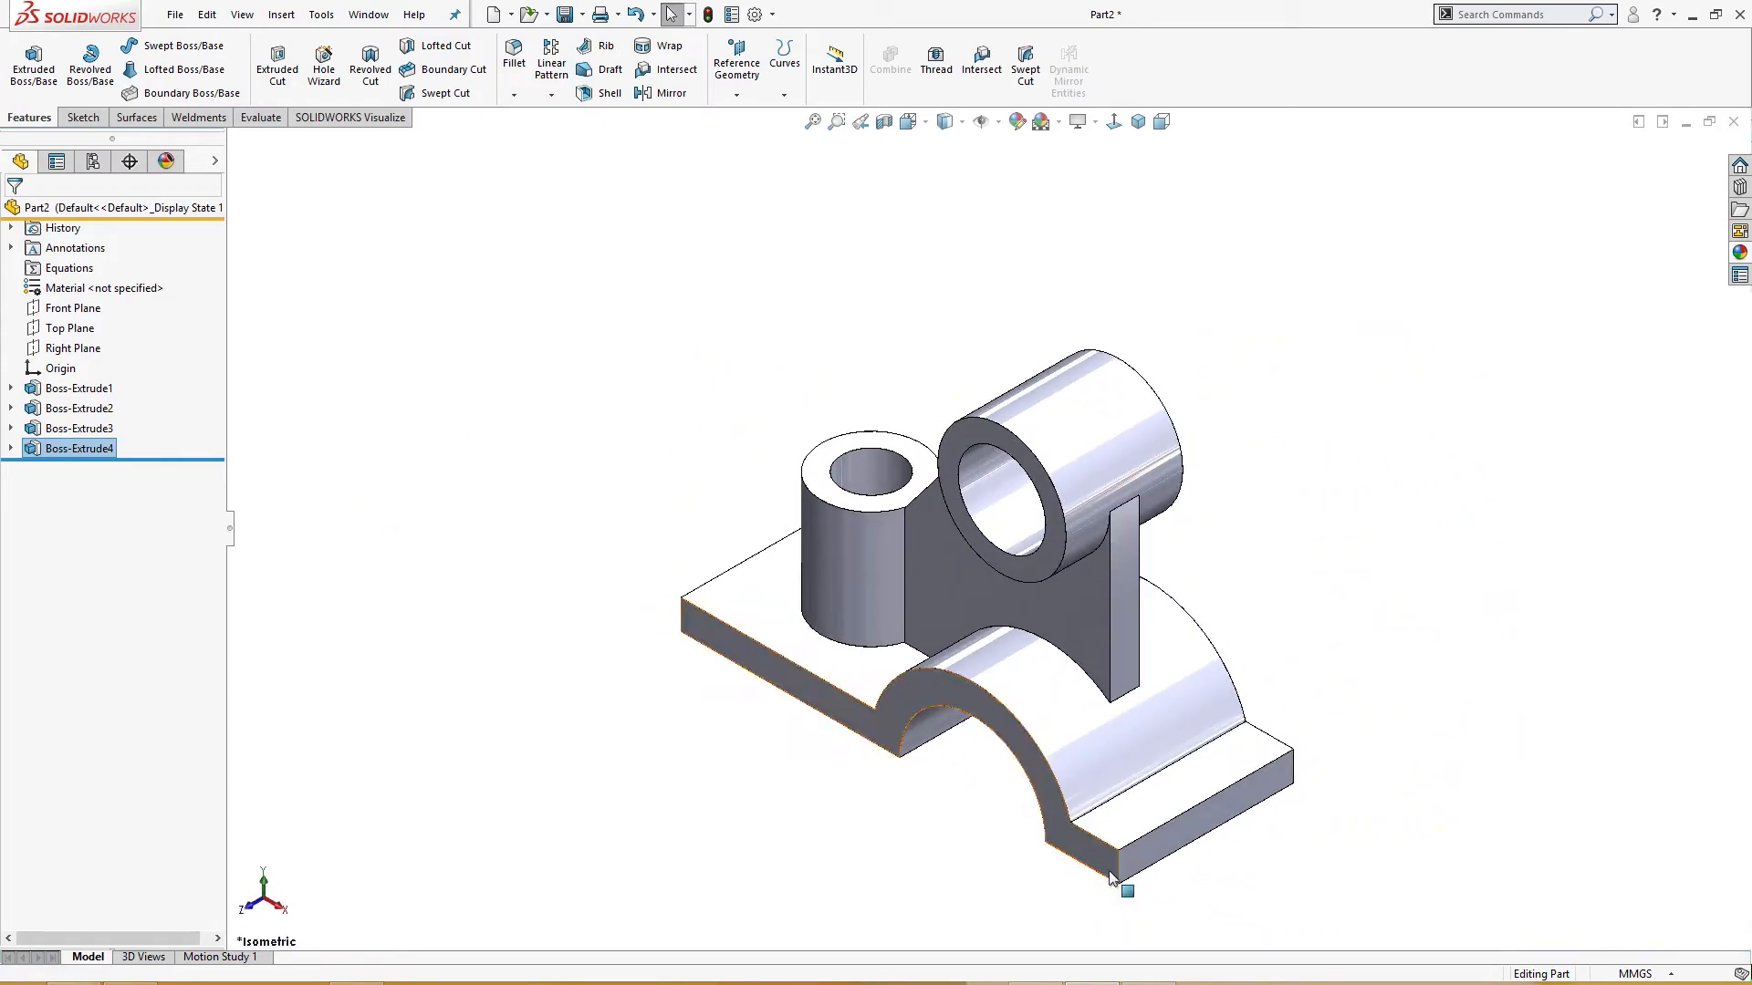
# Fillet the four vertical corner edges of the base flanges with a 20 mm radius.
pyautogui.press('s')
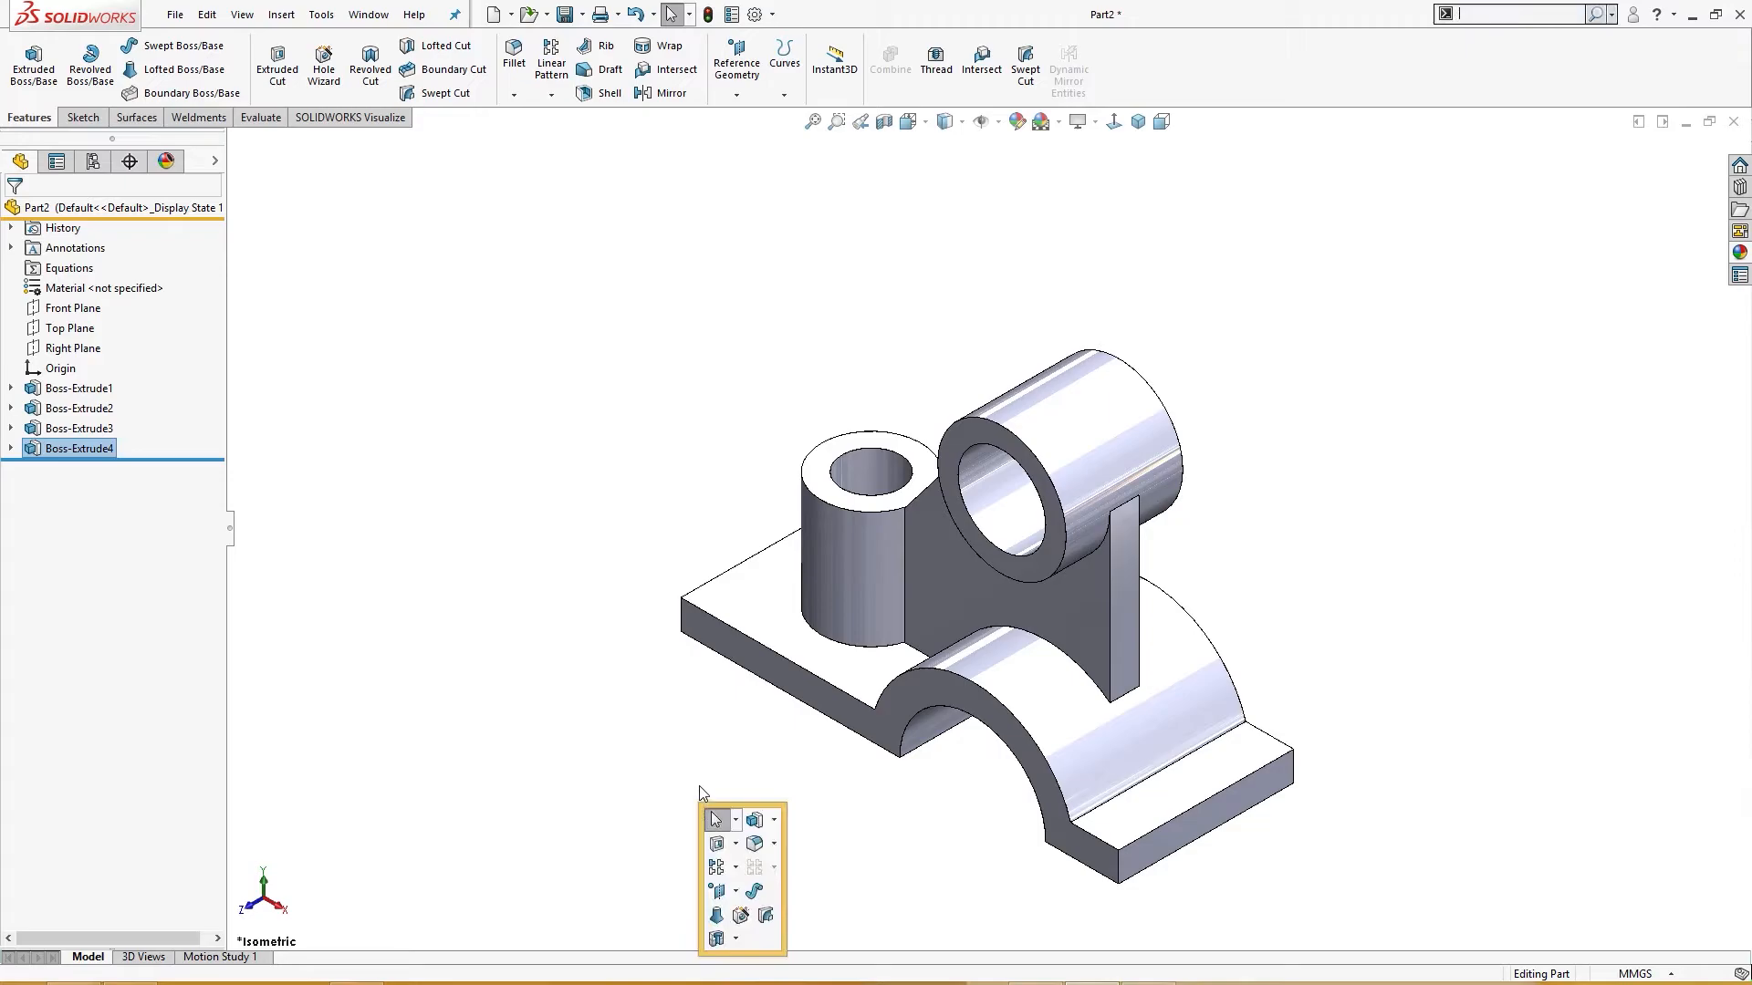
pyautogui.click(756, 841)
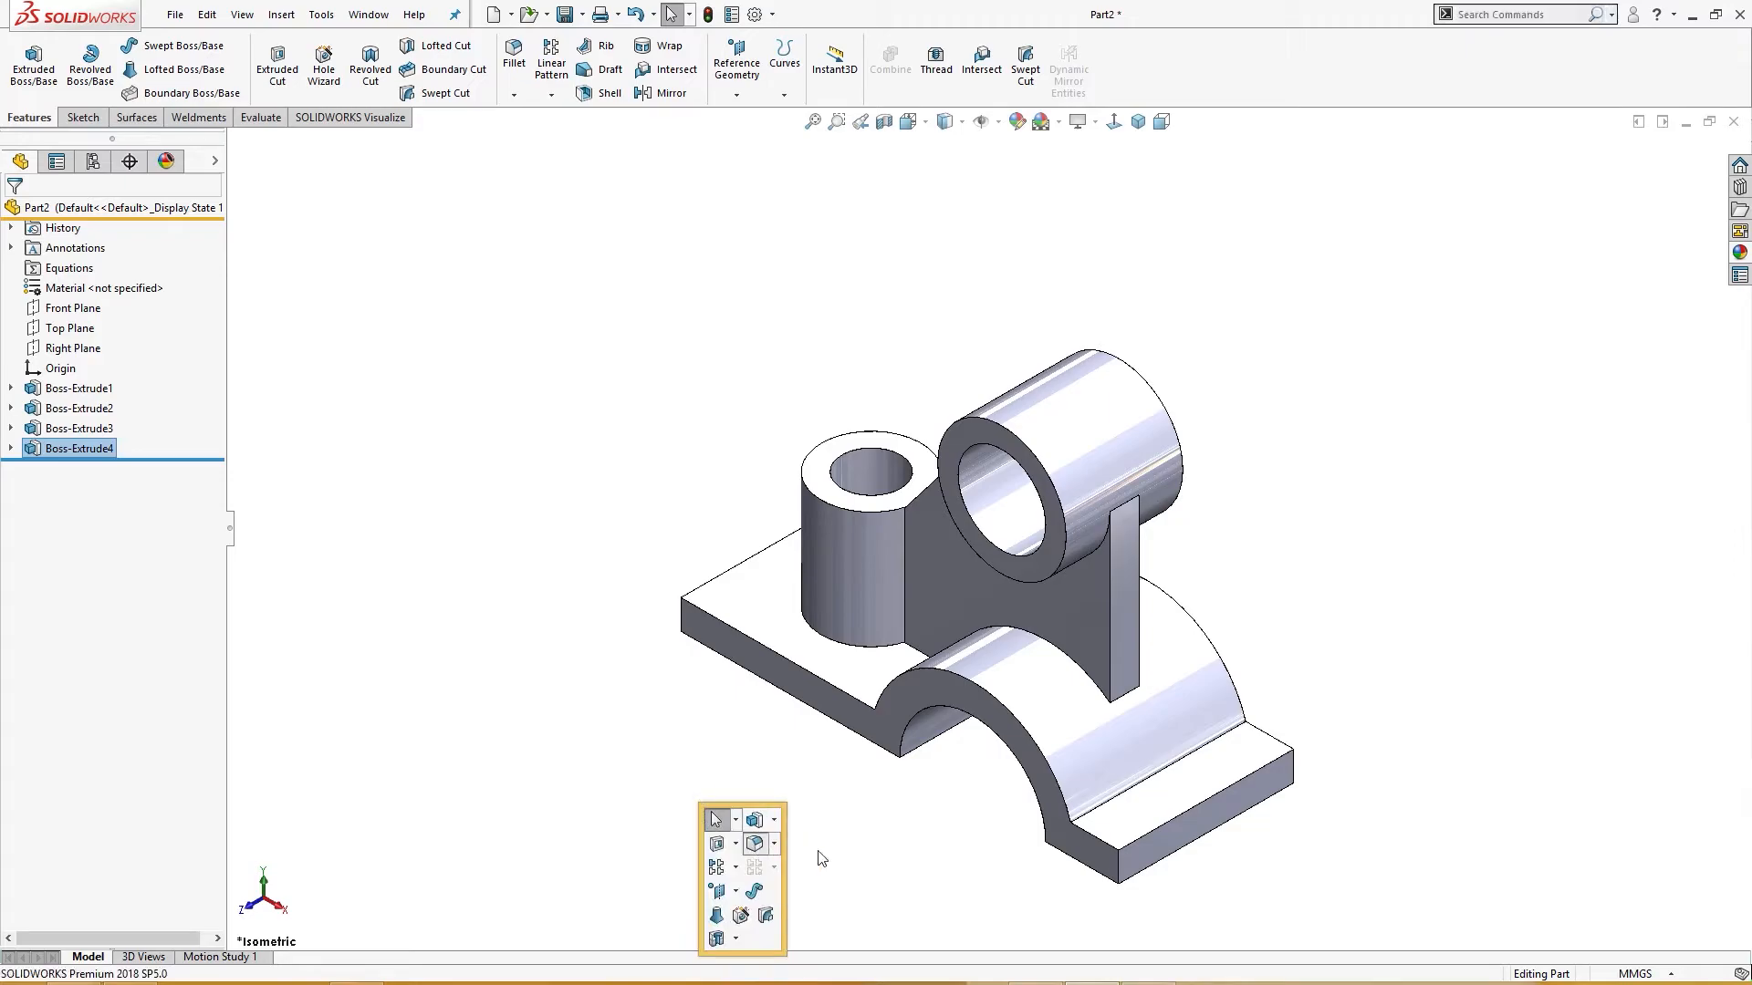
pyautogui.click(1117, 874)
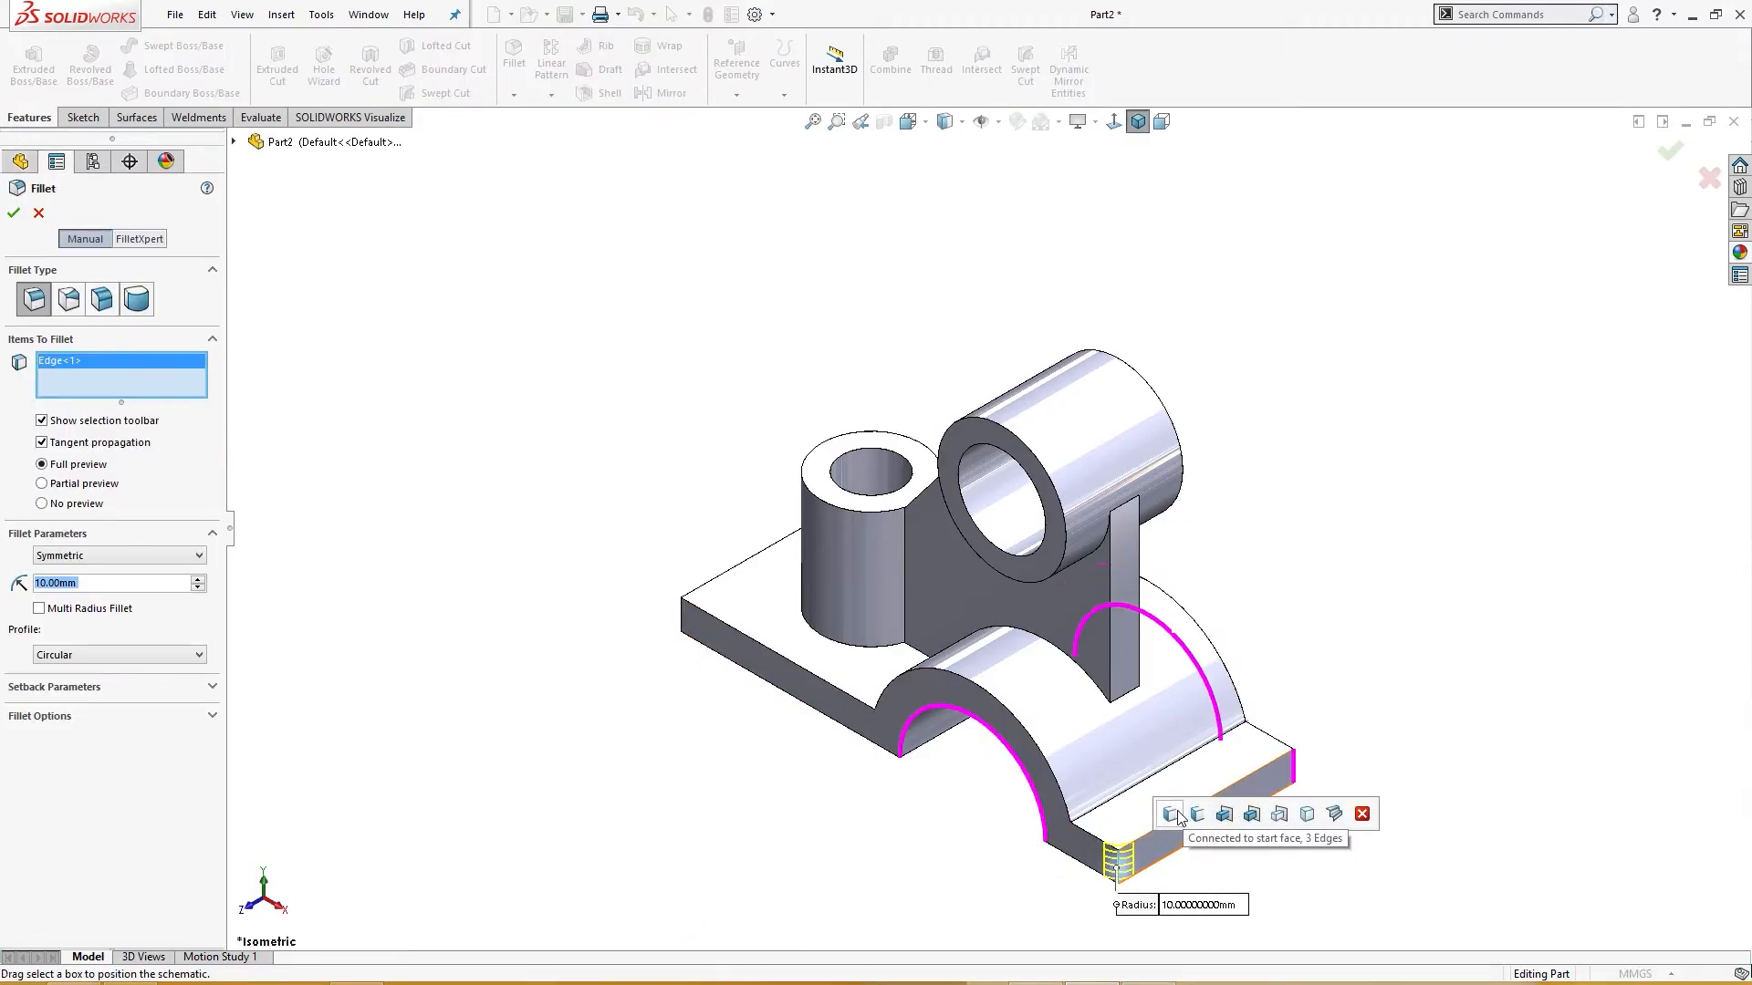
pyautogui.click(1290, 764)
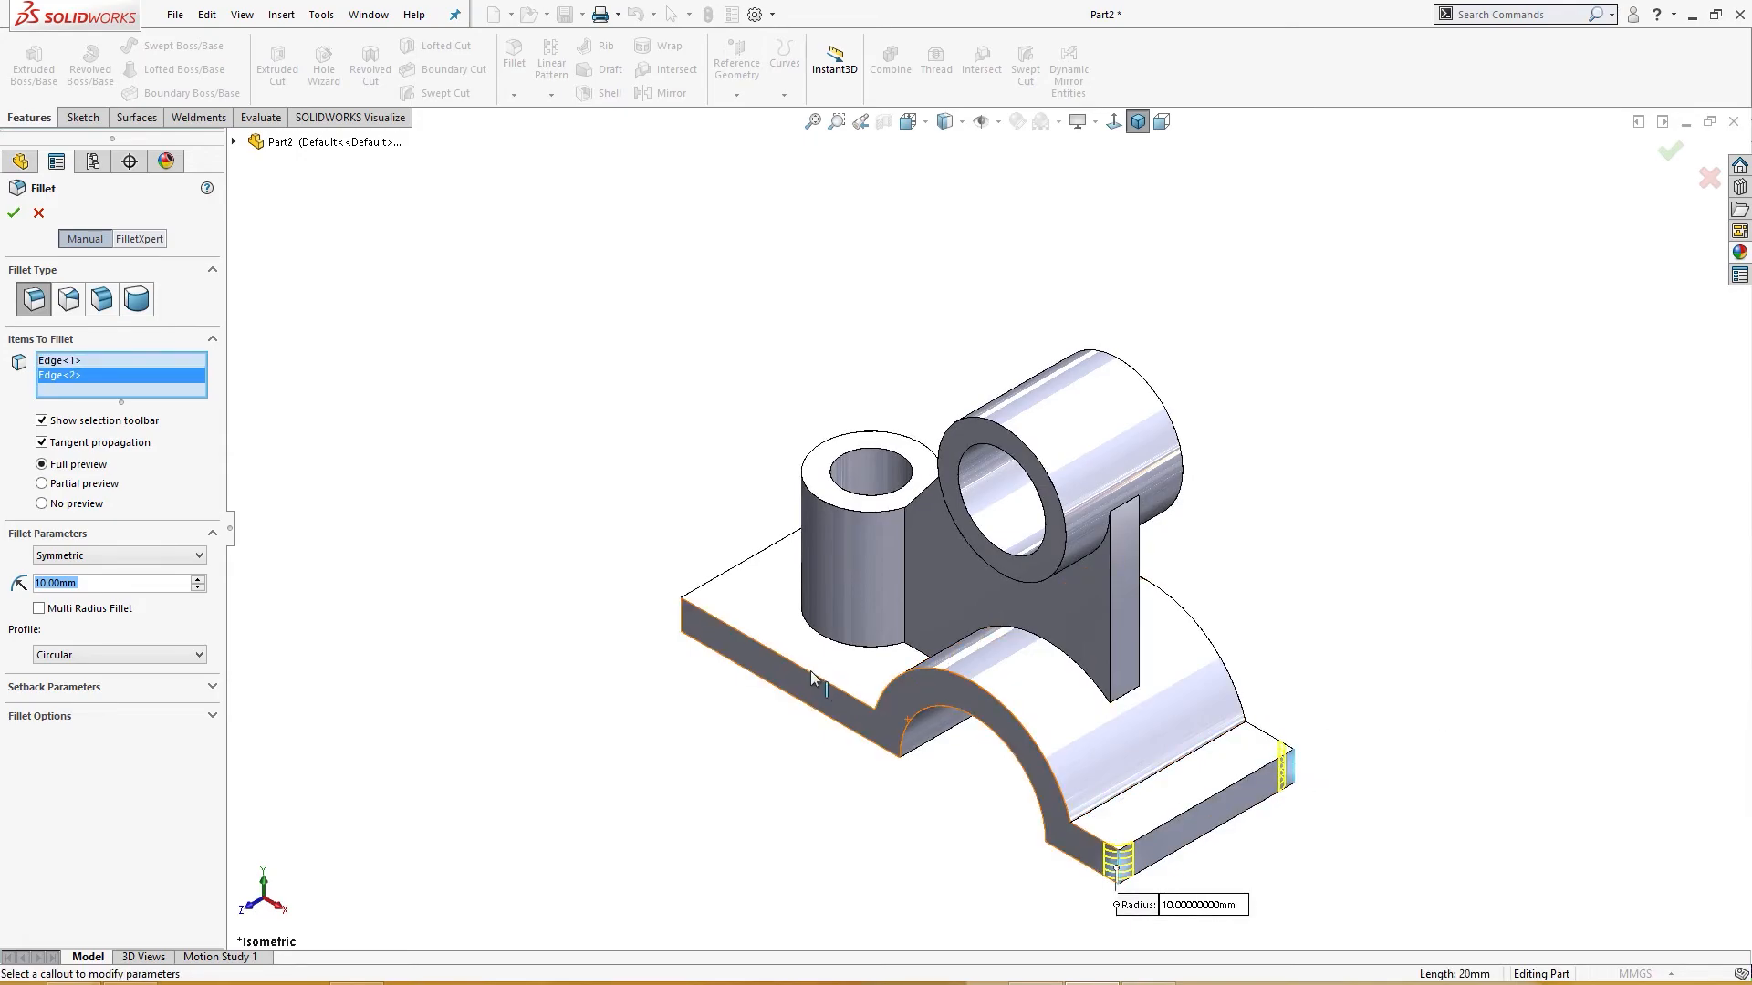
pyautogui.click(679, 613)
pyautogui.moveTo(680, 613); pyautogui.dragTo(751, 725, button='middle')
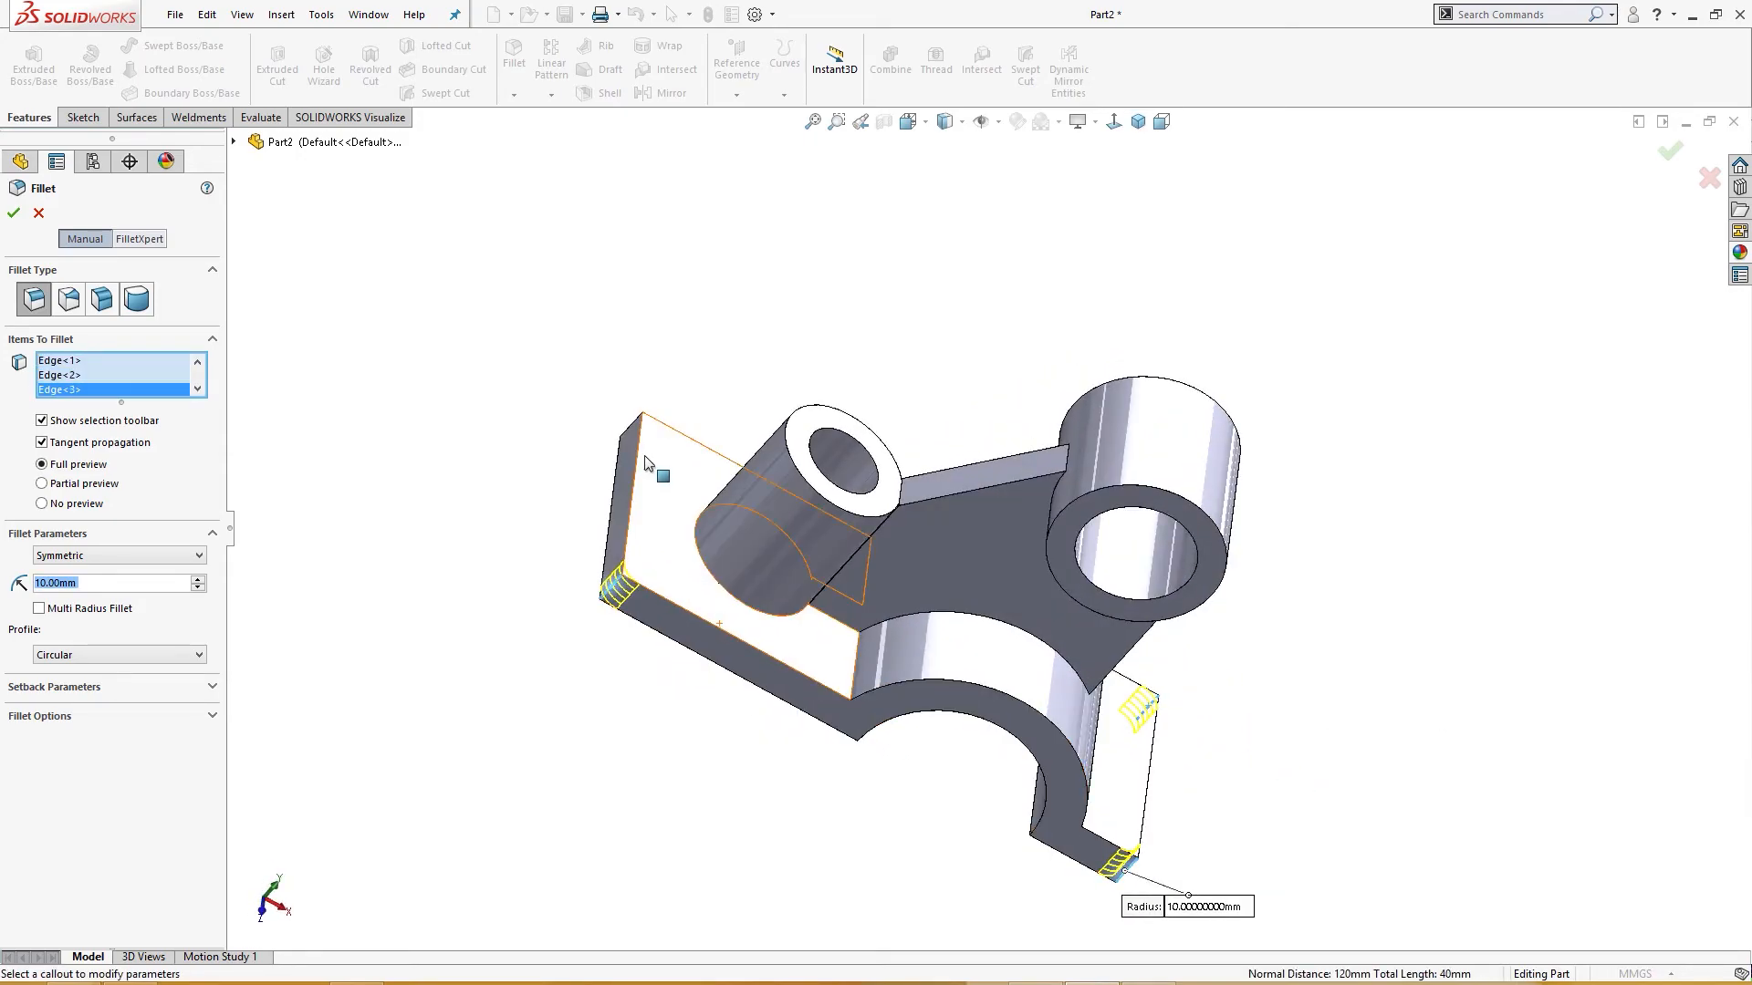
pyautogui.click(633, 429)
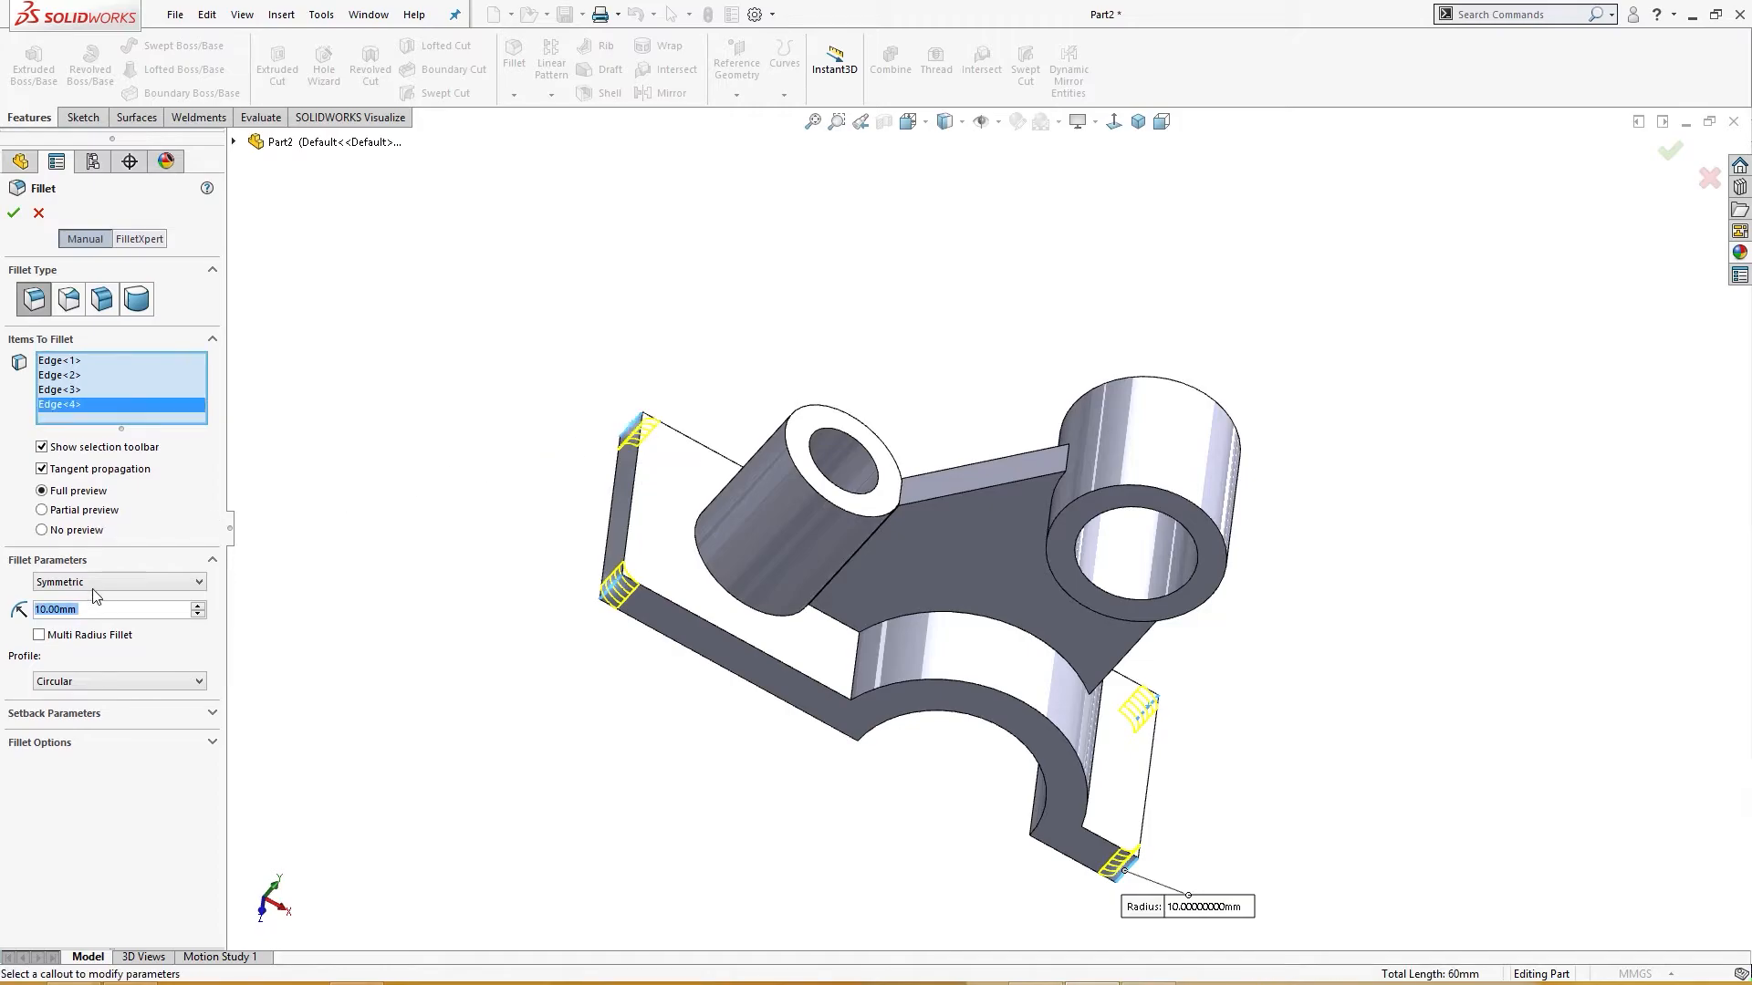
pyautogui.click(197, 606)
pyautogui.moveTo(304, 626); pyautogui.dragTo(229, 577, button='middle')
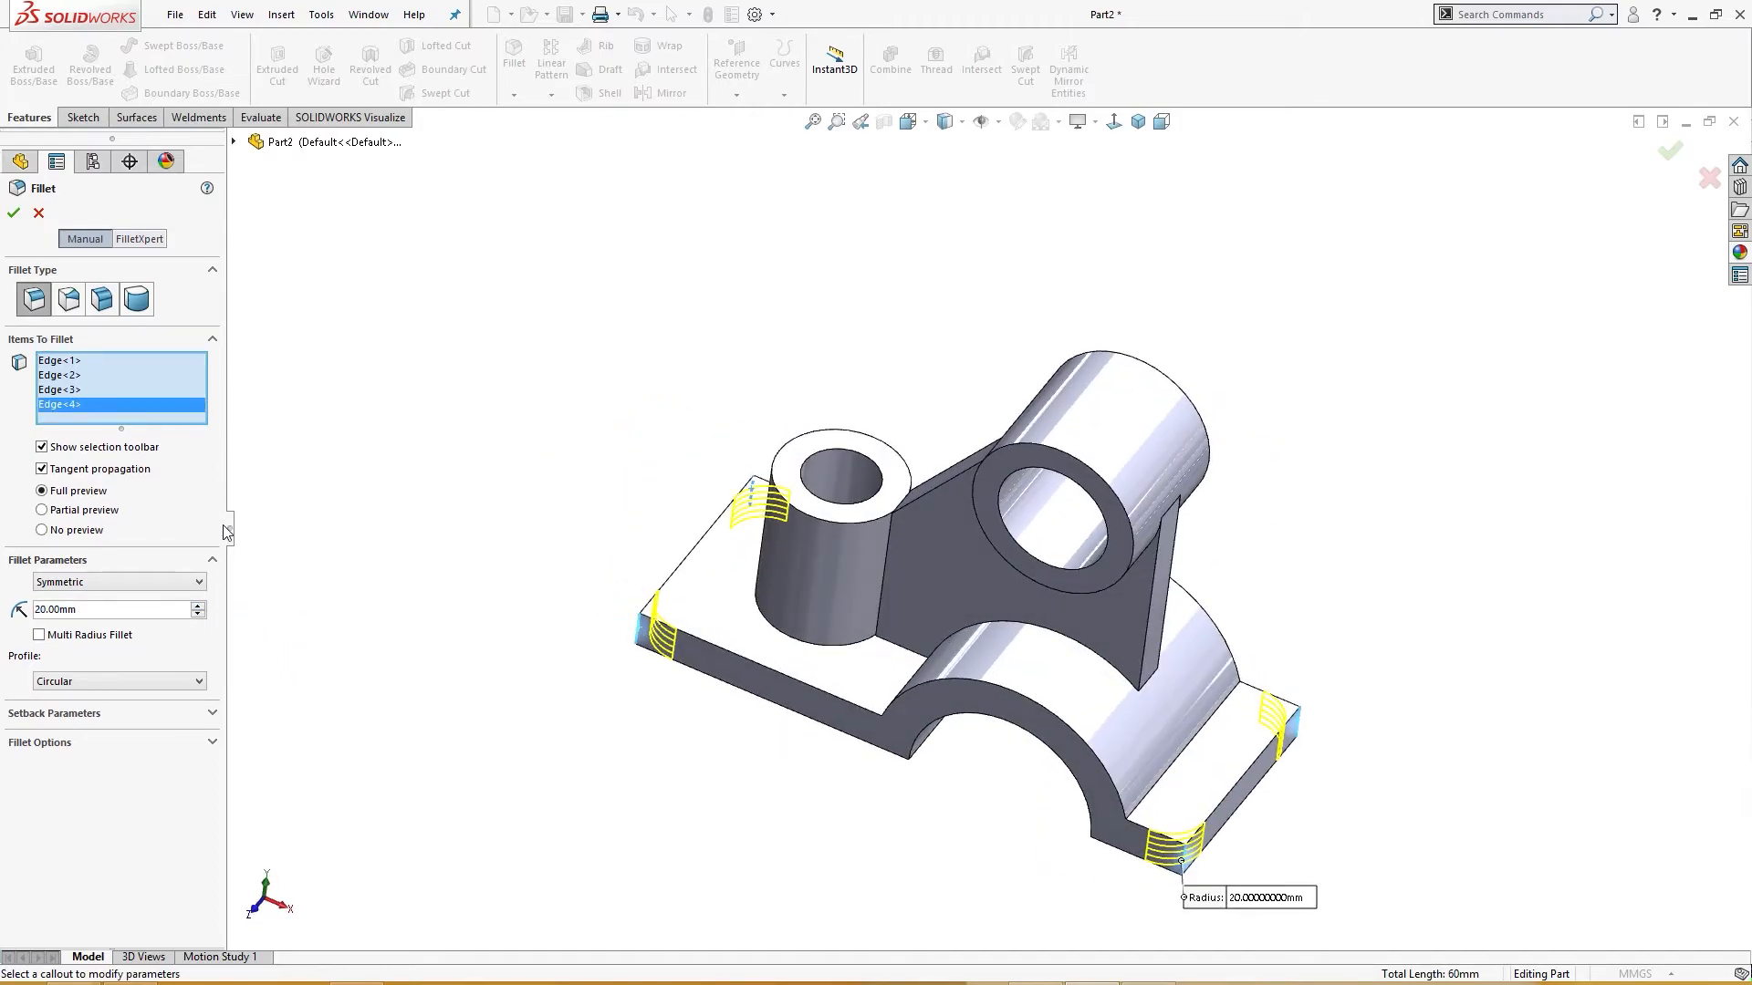
pyautogui.click(14, 217)
# Start a sketch on the boss-side flange's top face and draw a 20 mm diameter circle centred on its upper corner fillet.
pyautogui.moveTo(313, 449); pyautogui.dragTo(367, 551, button='middle')
pyautogui.click(671, 547)
pyautogui.click(752, 494)
pyautogui.moveTo(316, 418); pyautogui.dragTo(393, 420, button='right')
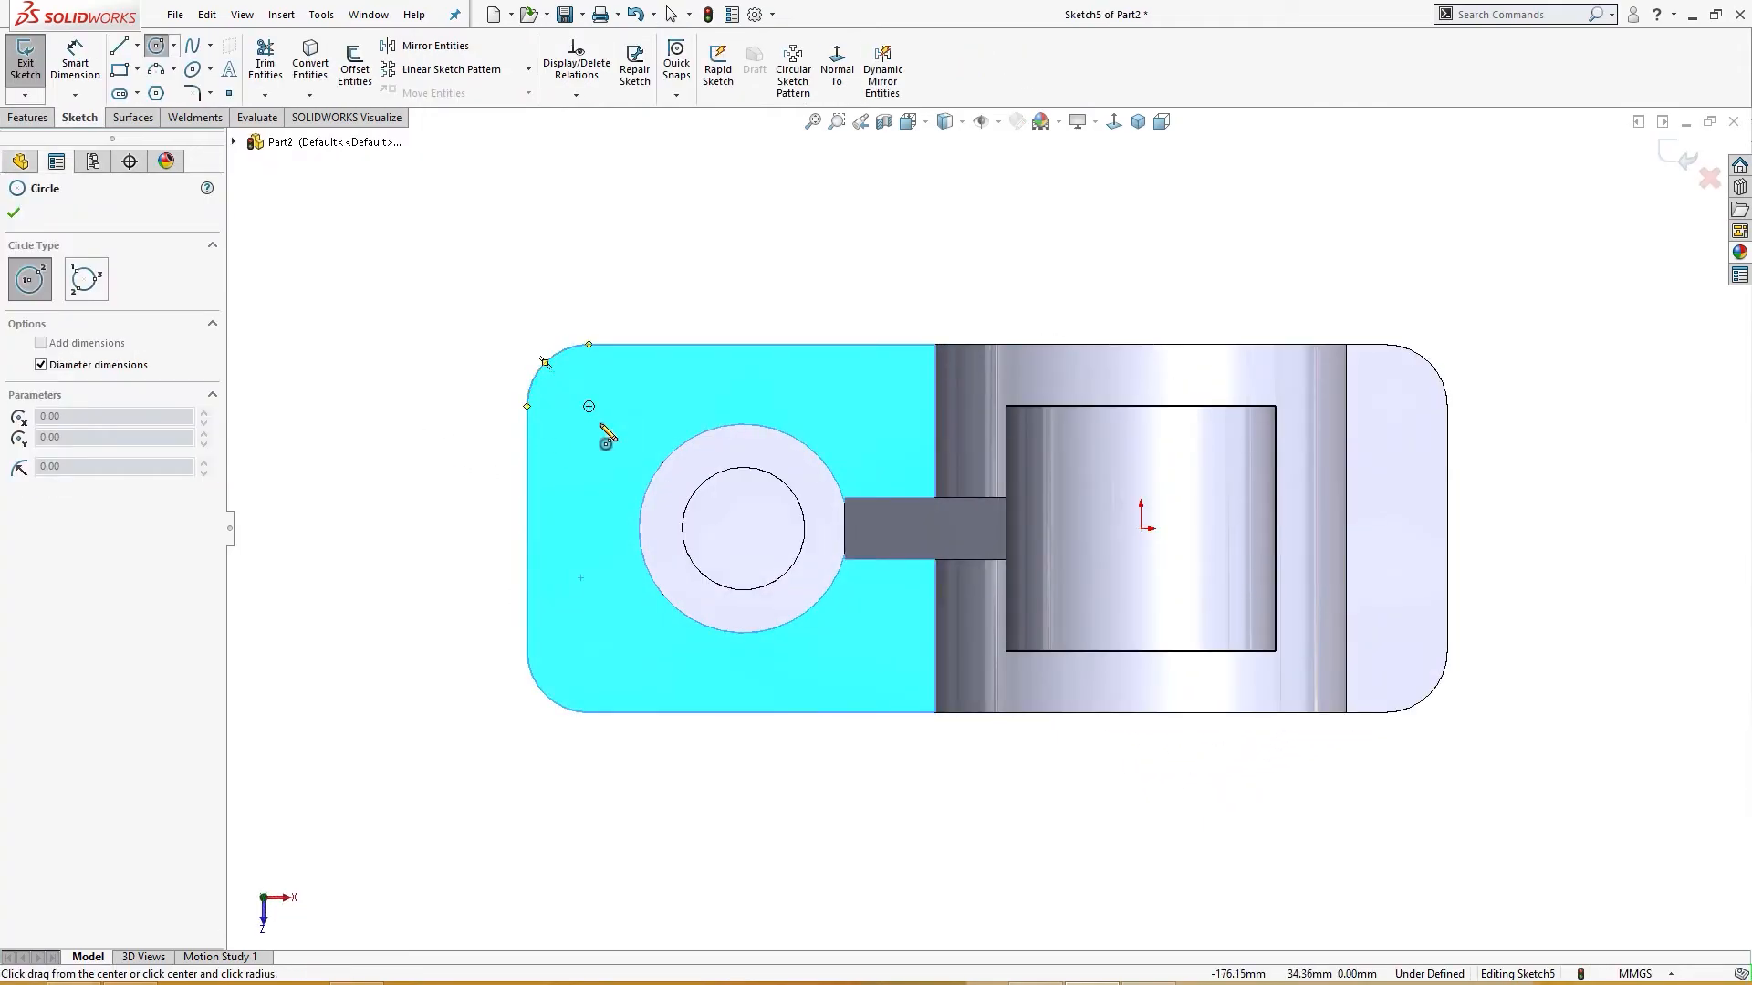
pyautogui.click(589, 406)
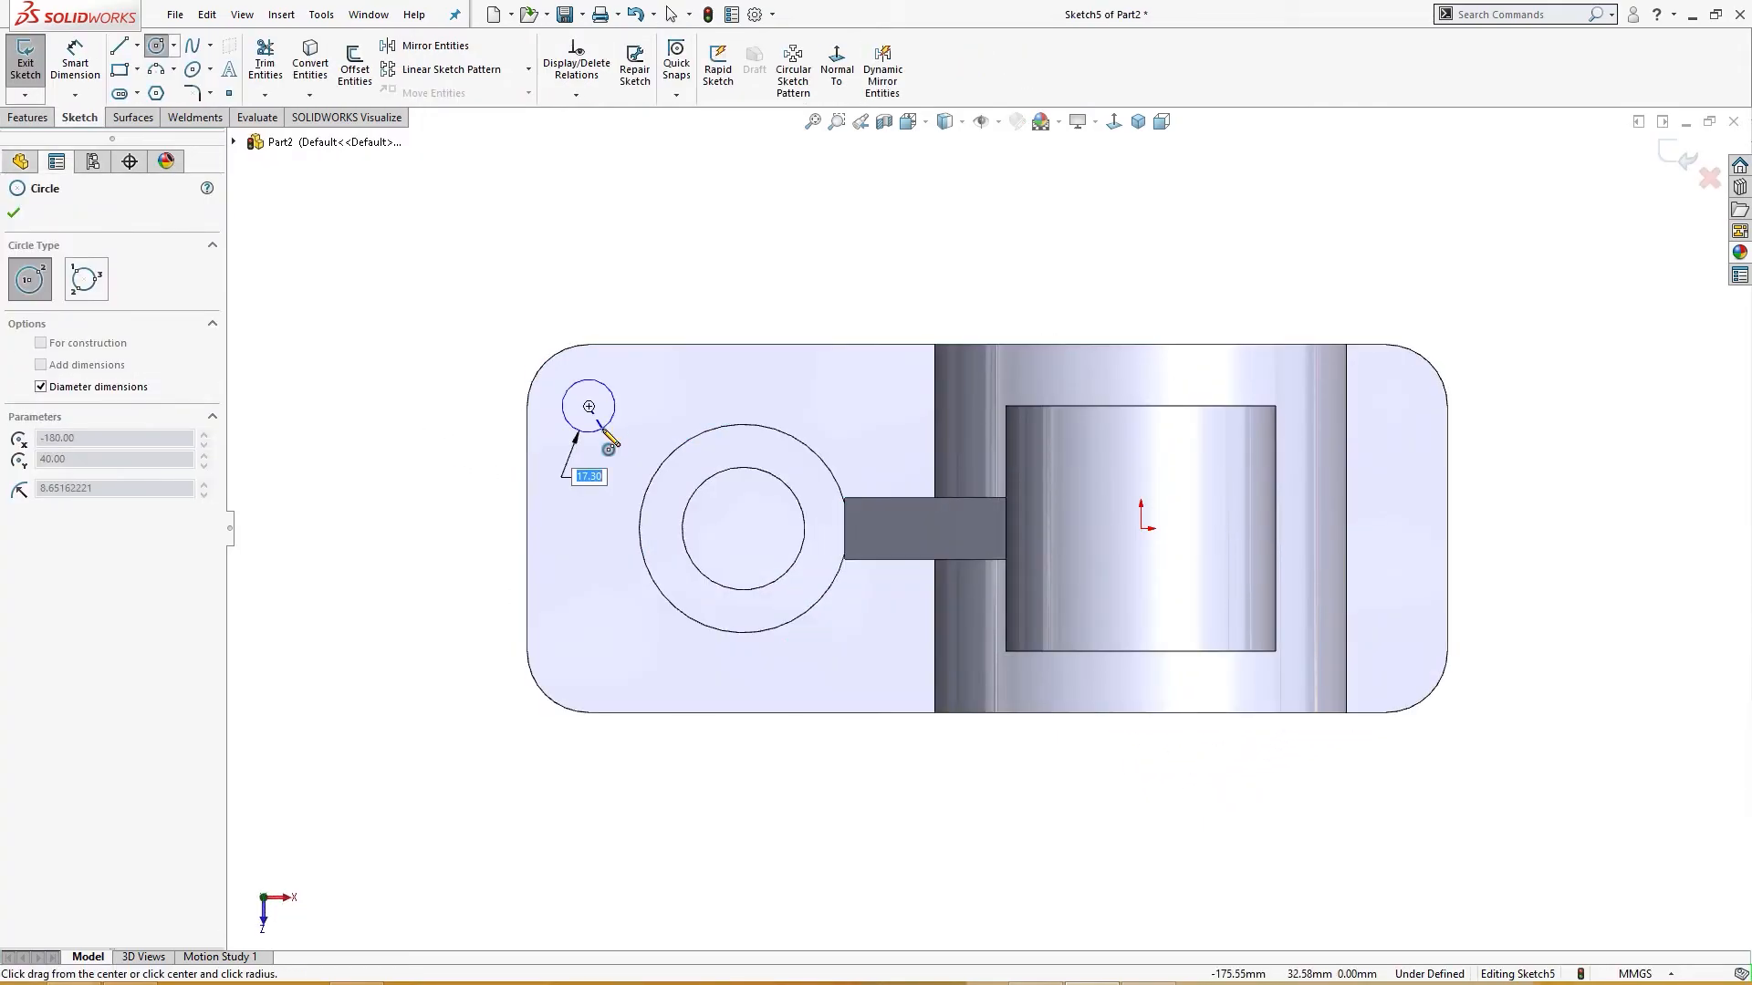
pyautogui.press('Return')
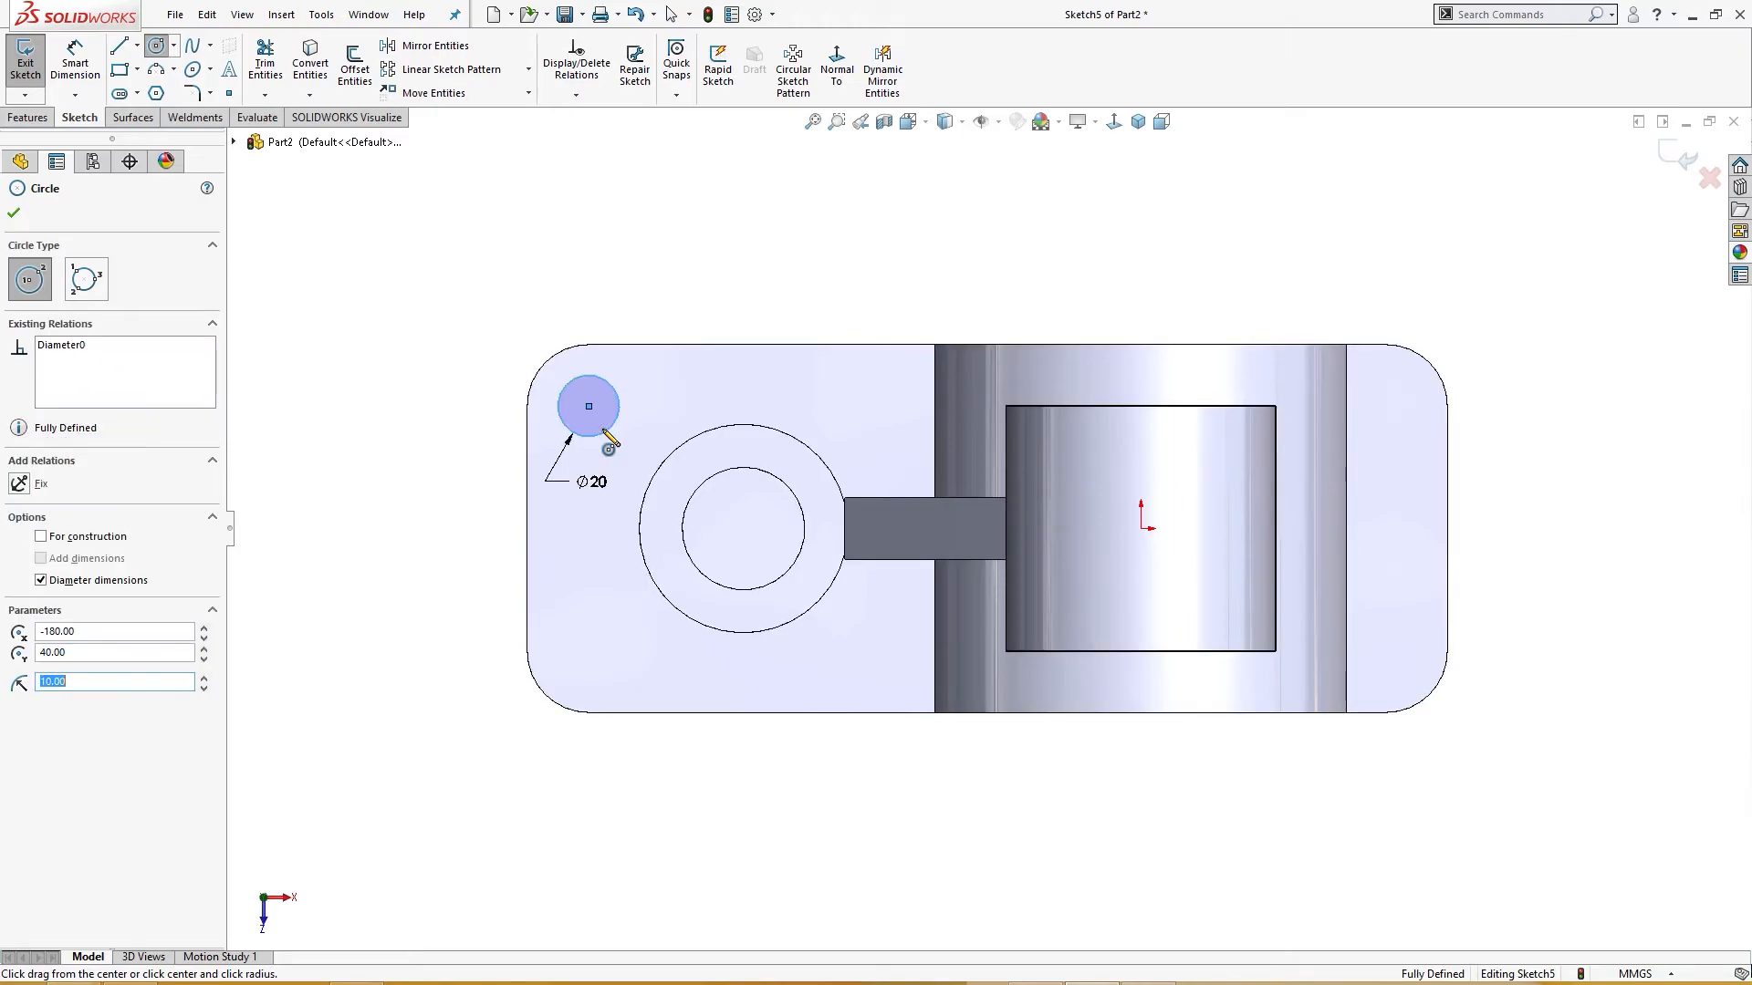
pyautogui.press('Escape')
pyautogui.moveTo(378, 681); pyautogui.dragTo(452, 682, button='right')
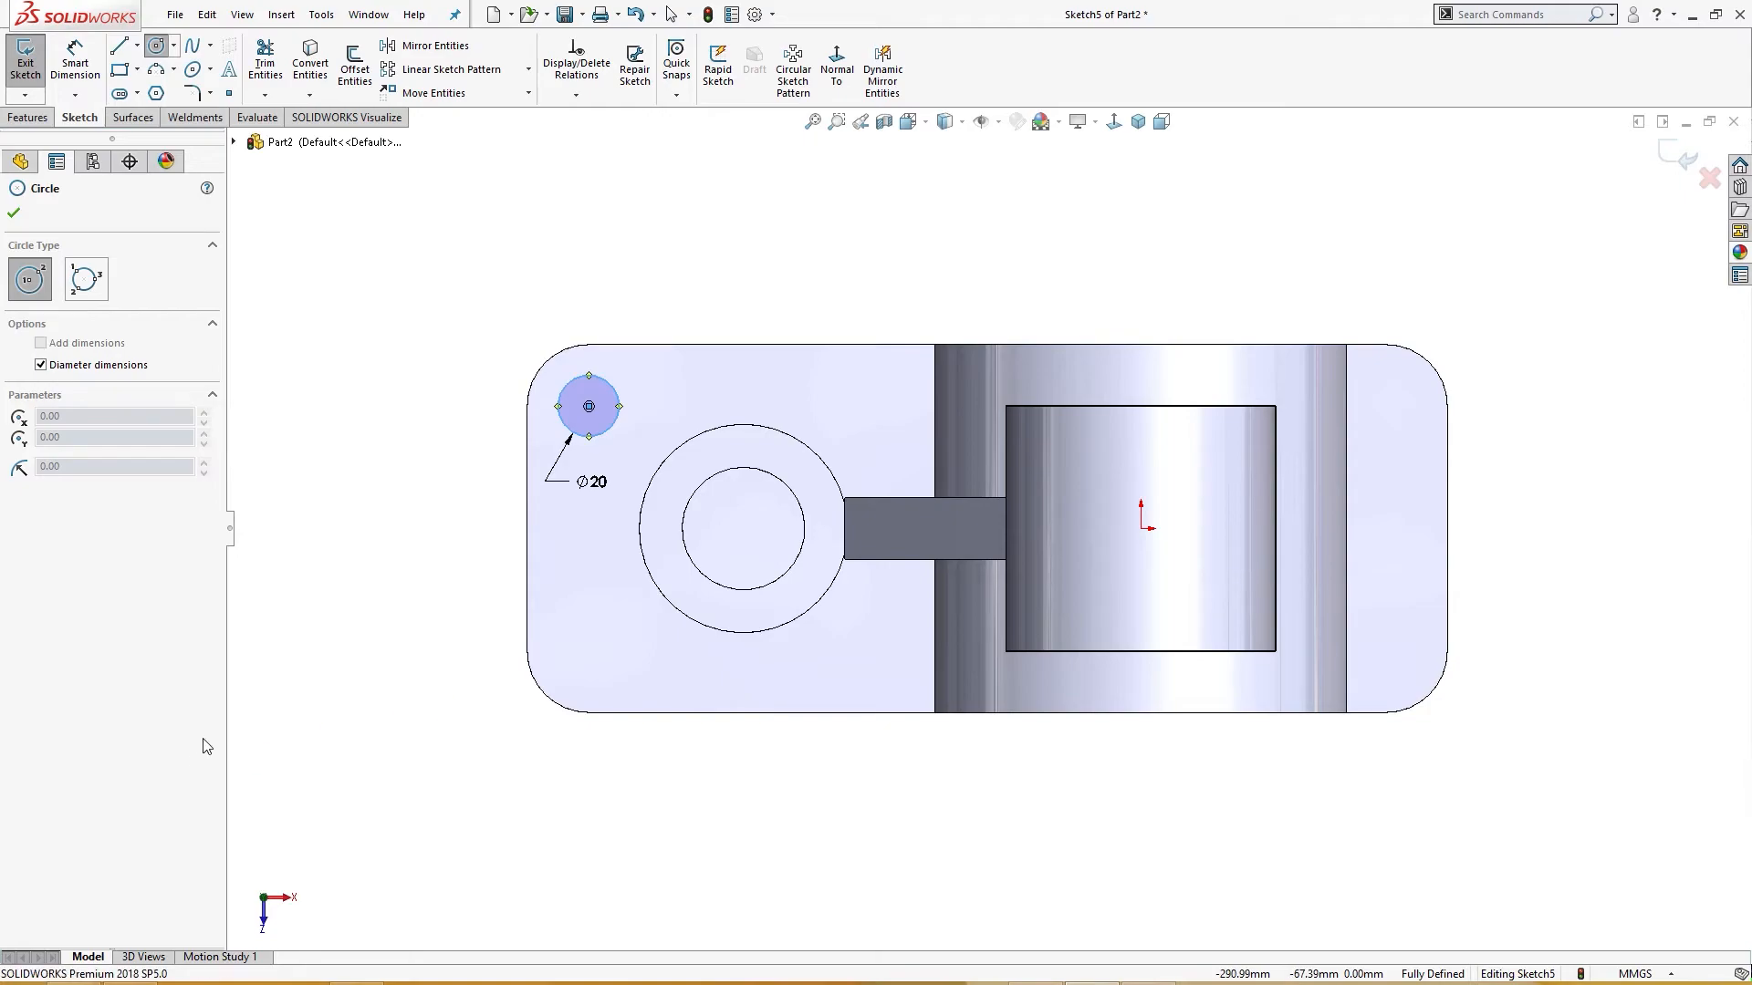
pyautogui.rightClick(351, 666)
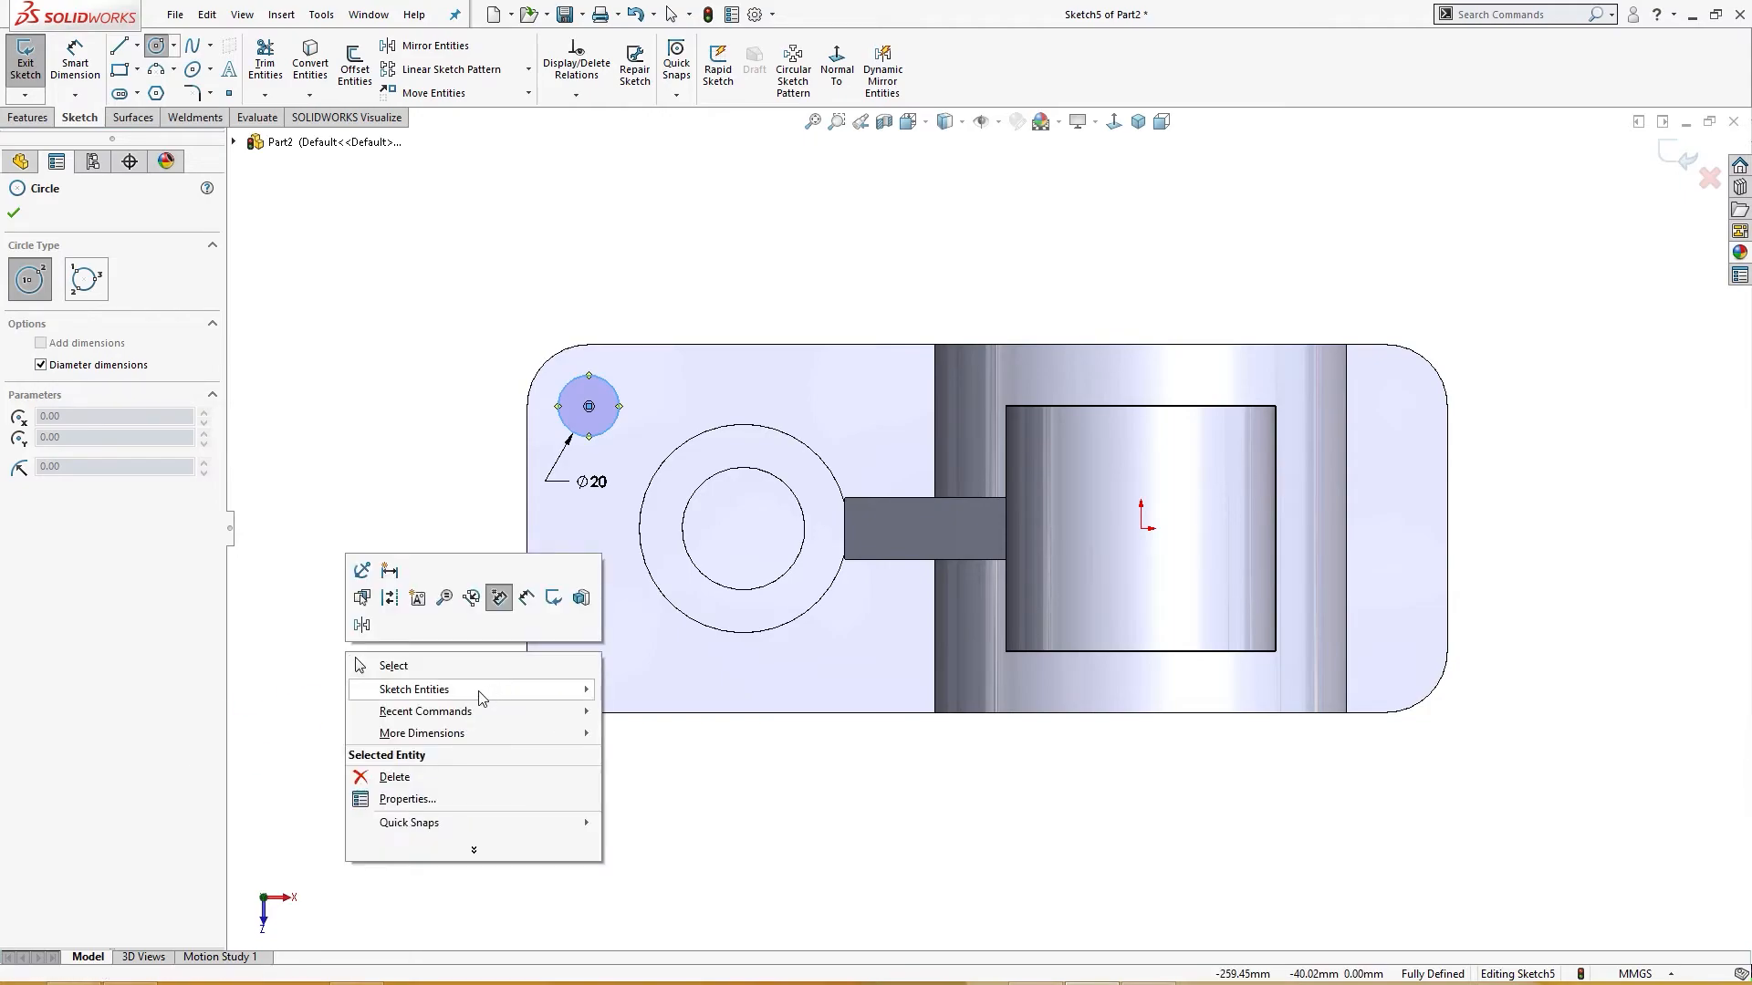
pyautogui.click(693, 805)
pyautogui.press('Escape')
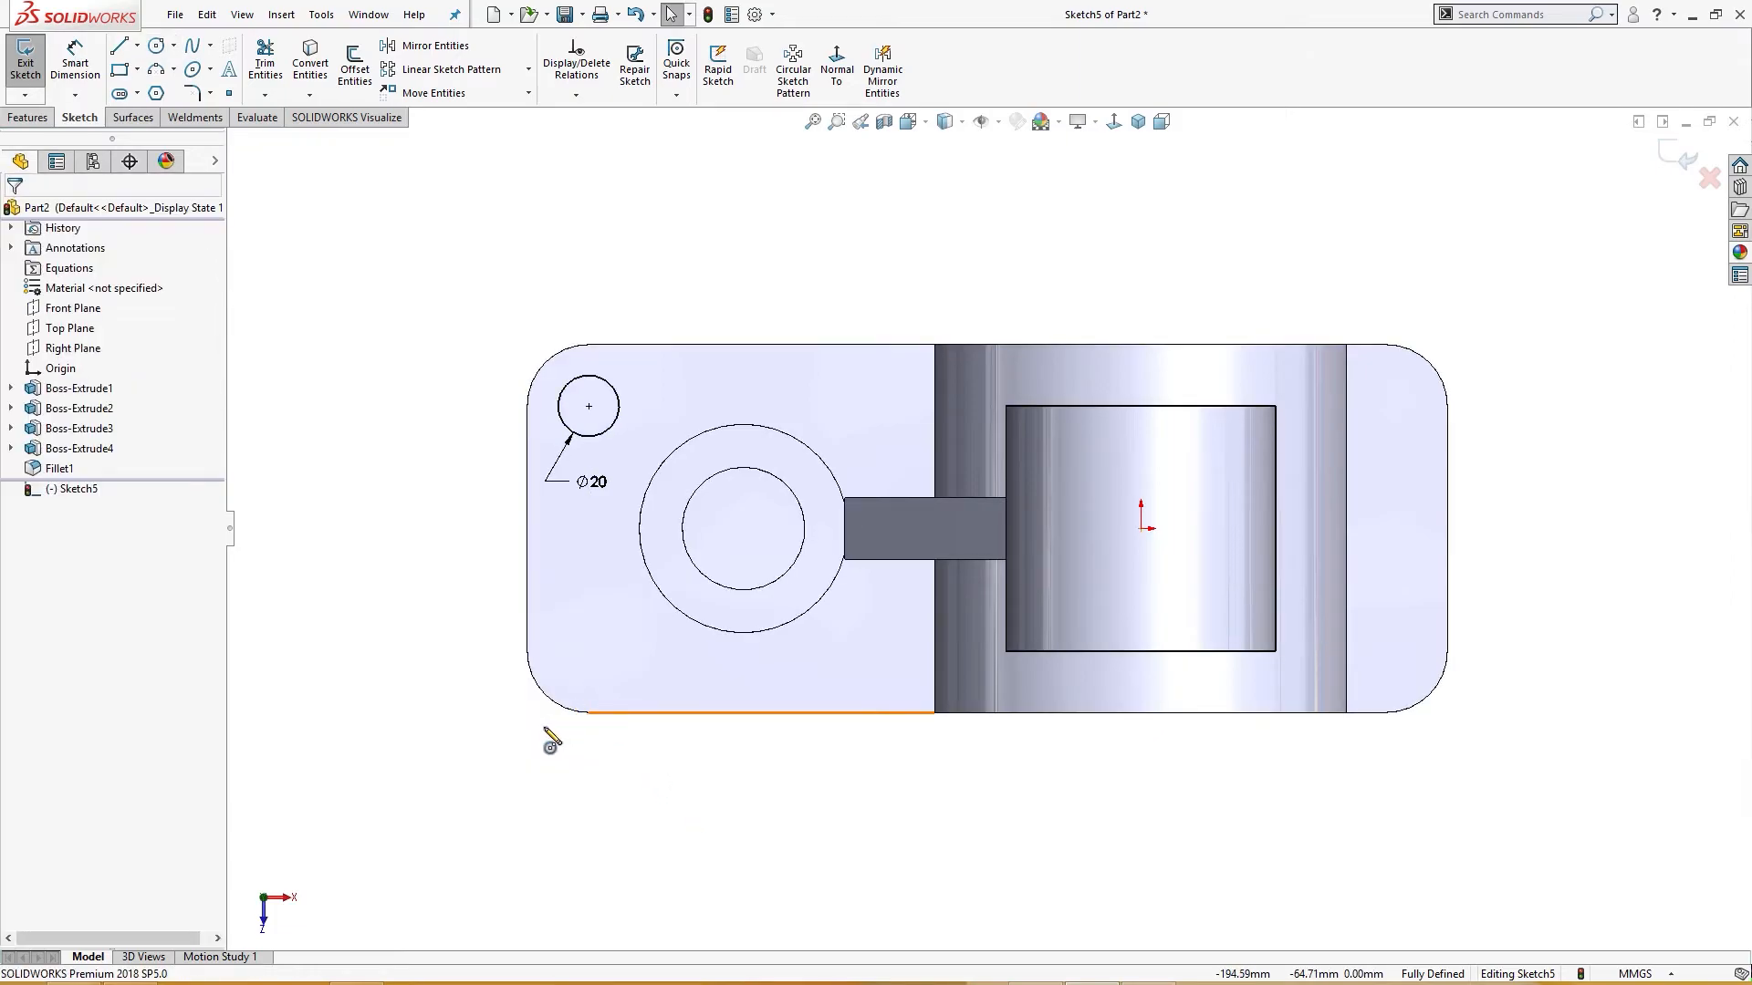
# Draw a second circle centred on the flange's lower outer corner fillet and make it equal to the first circle.
pyautogui.moveTo(428, 684); pyautogui.dragTo(473, 680, button='right')
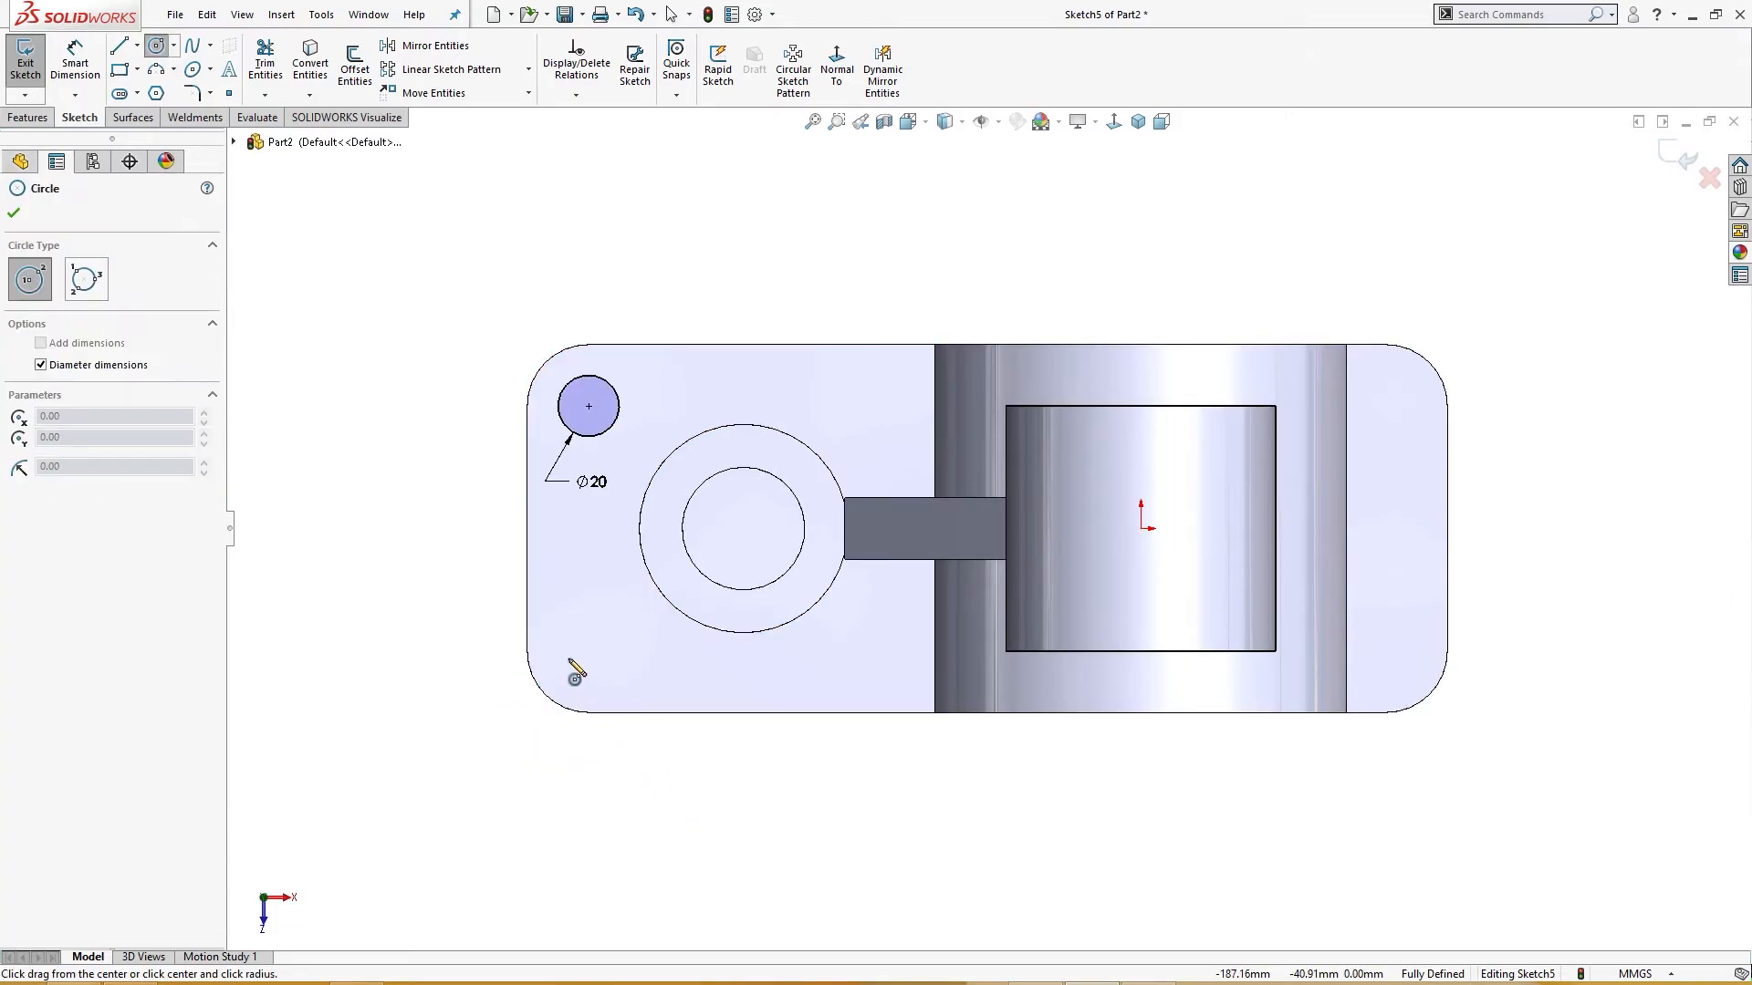
pyautogui.click(588, 652)
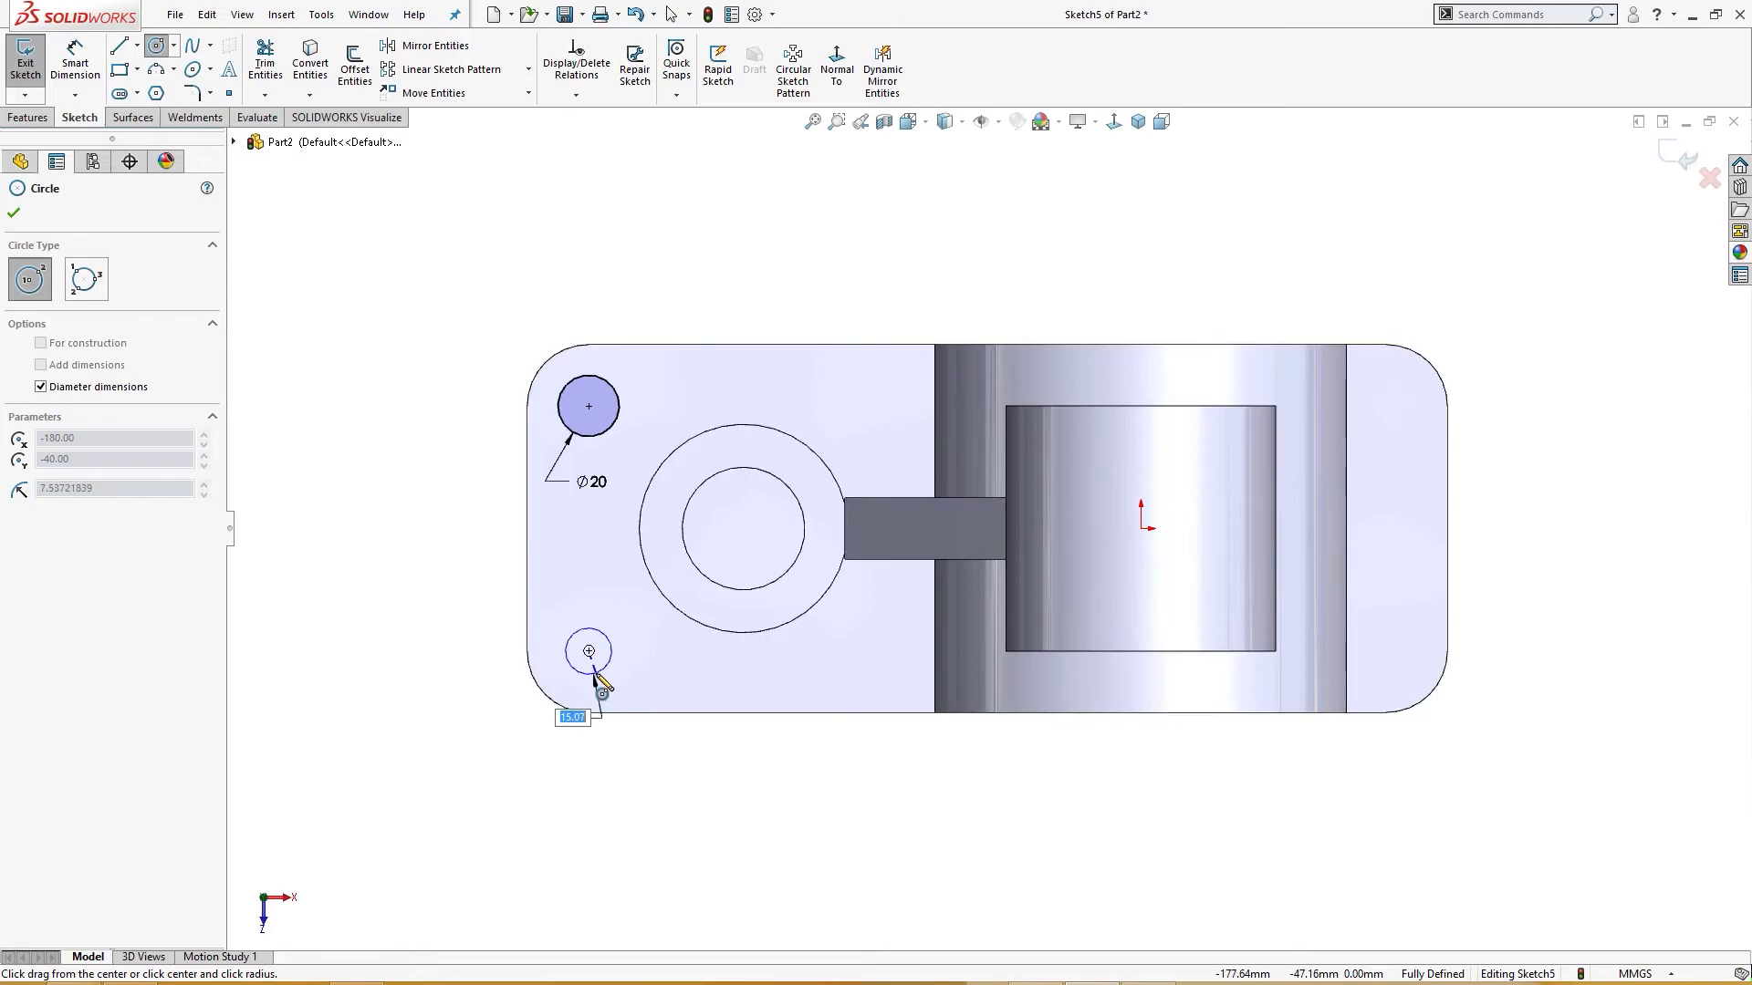
pyautogui.click(594, 685)
pyautogui.press('Escape')
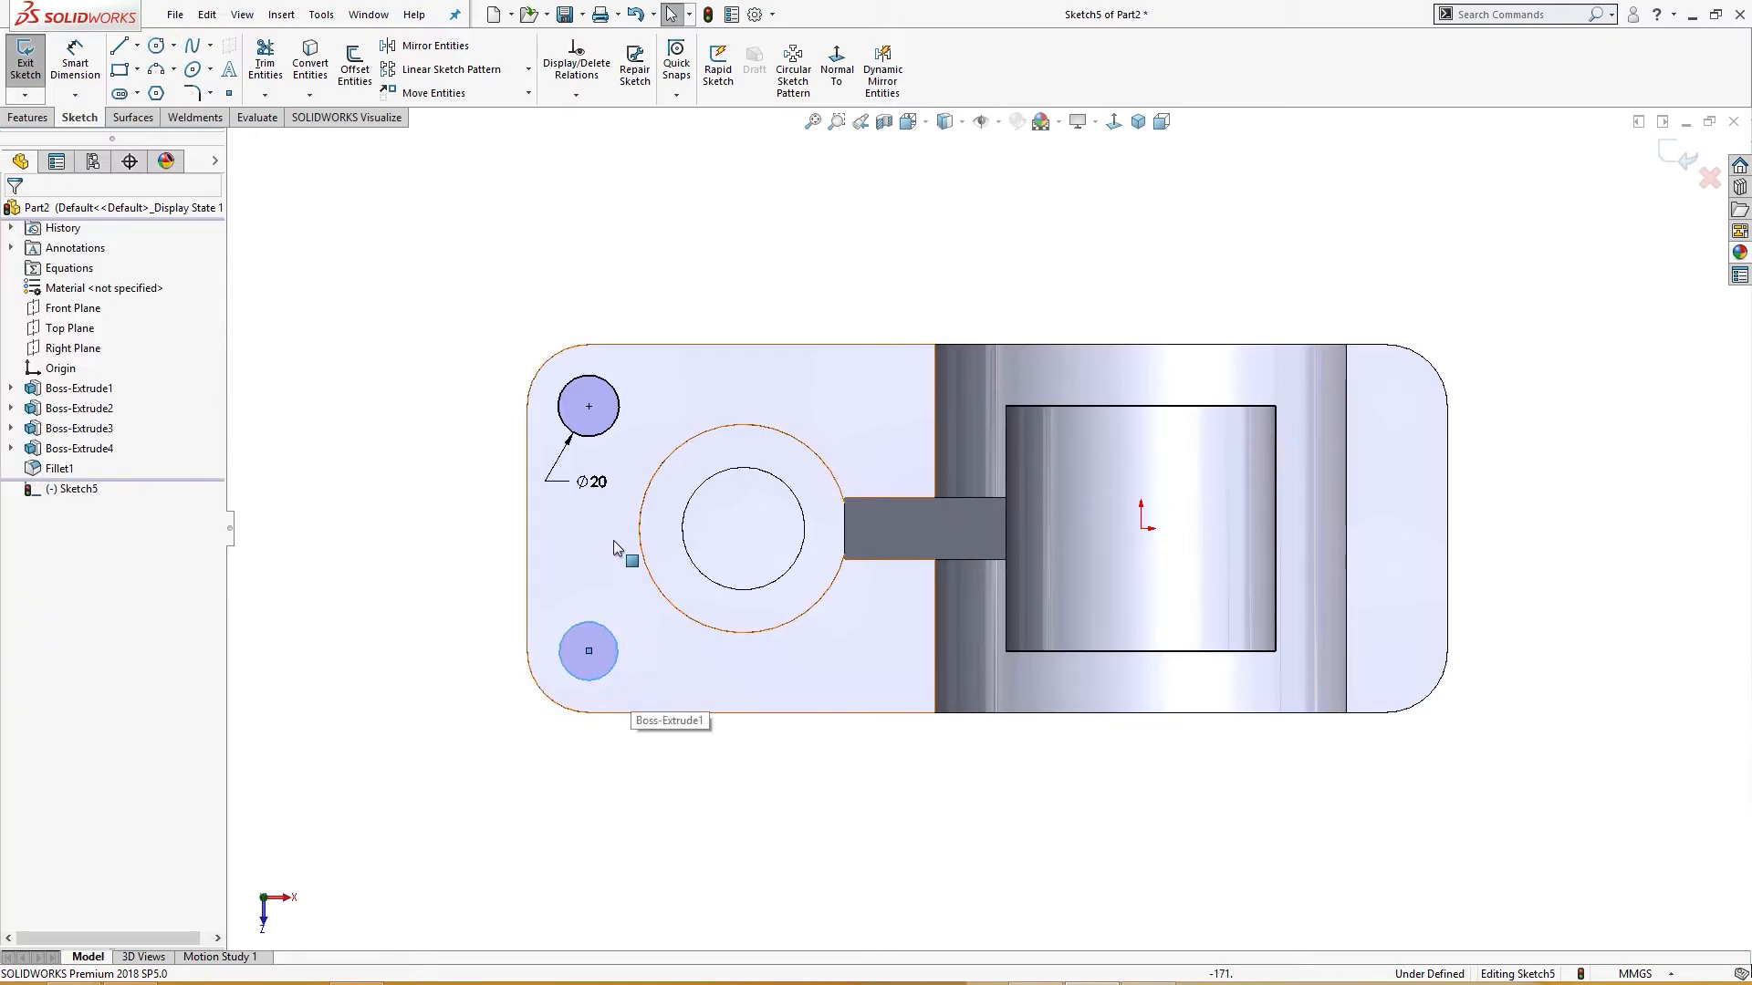
pyautogui.click(598, 437)
pyautogui.keyDown('ctrl'); pyautogui.click(598, 623); pyautogui.keyUp('ctrl')
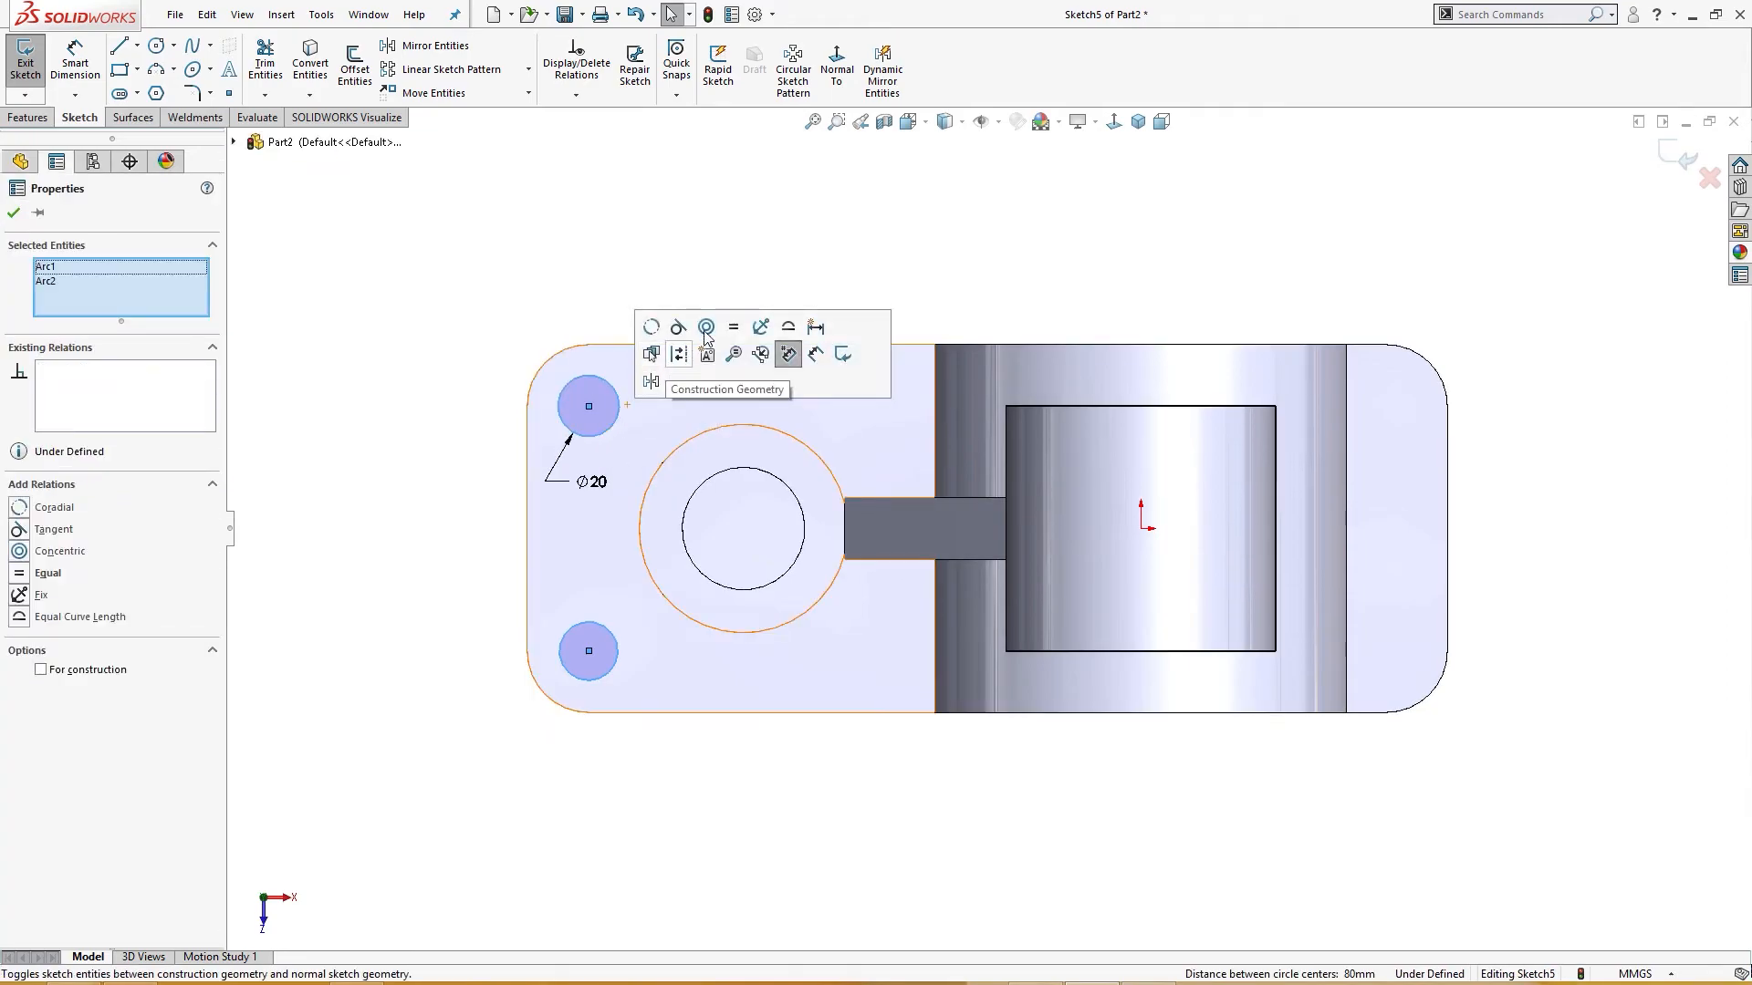
pyautogui.click(736, 329)
pyautogui.click(658, 237)
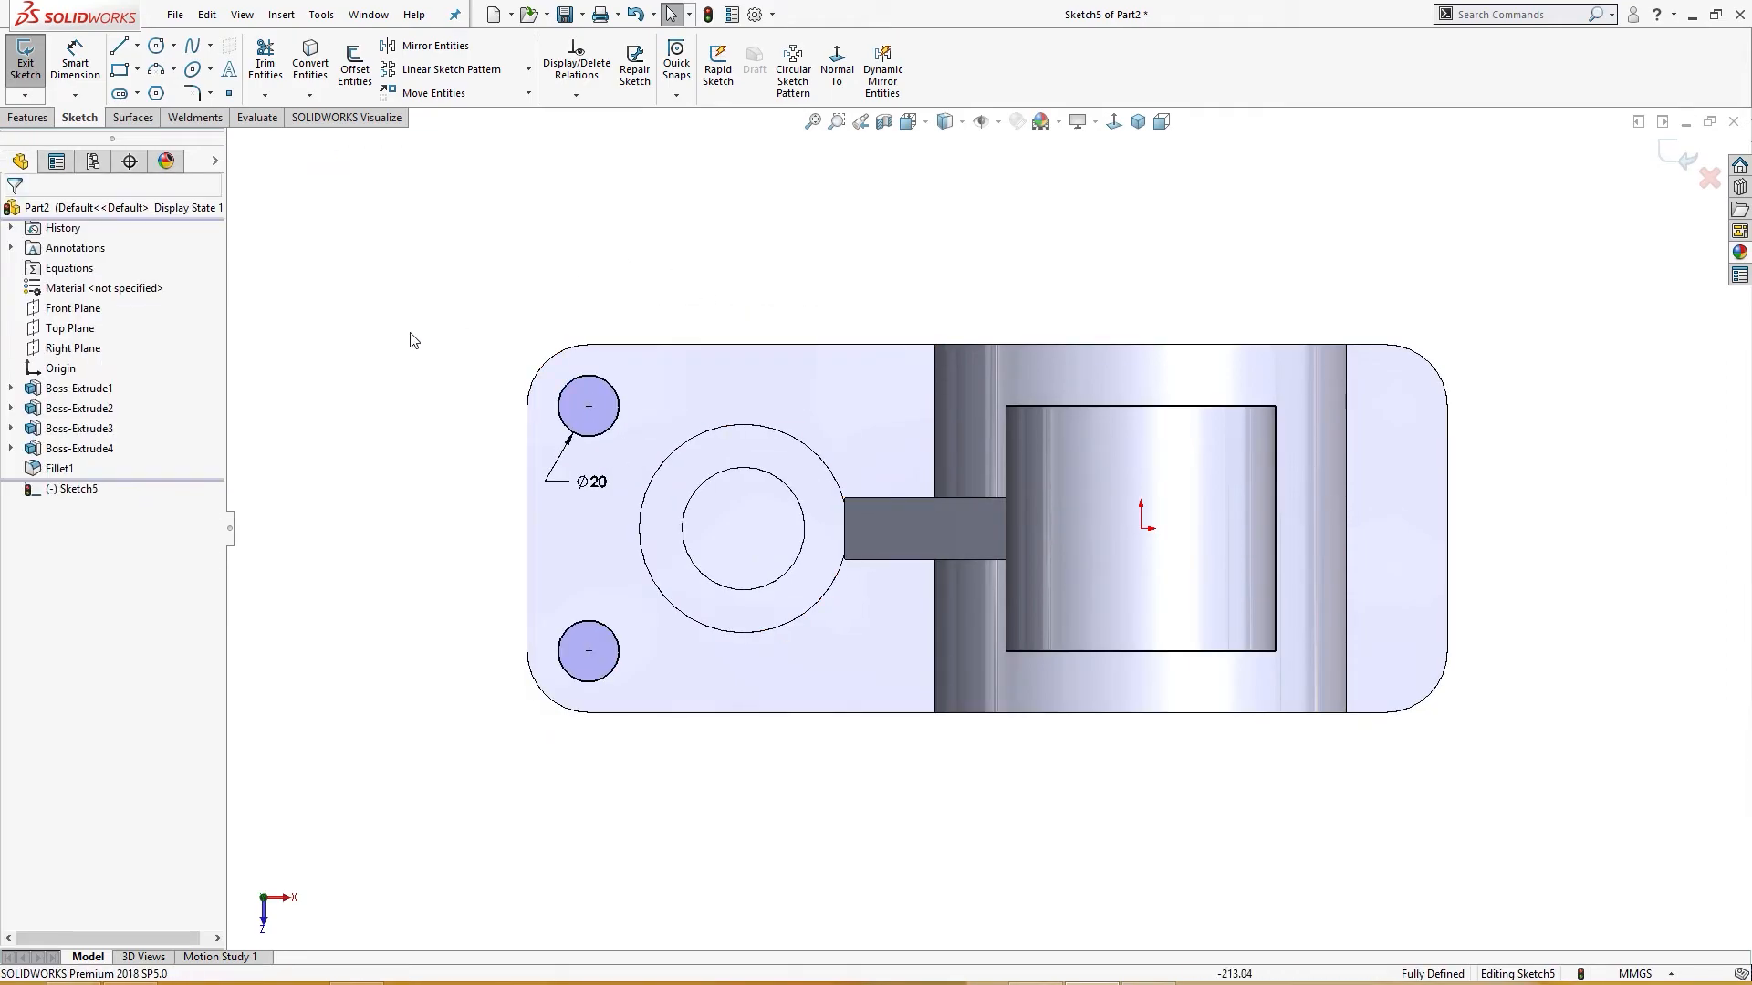
# Add a driven dimension between the two circle centres and move the circle's diameter dimension outside the plate.
pyautogui.moveTo(410, 463); pyautogui.dragTo(413, 358, button='right')
pyautogui.click(602, 443)
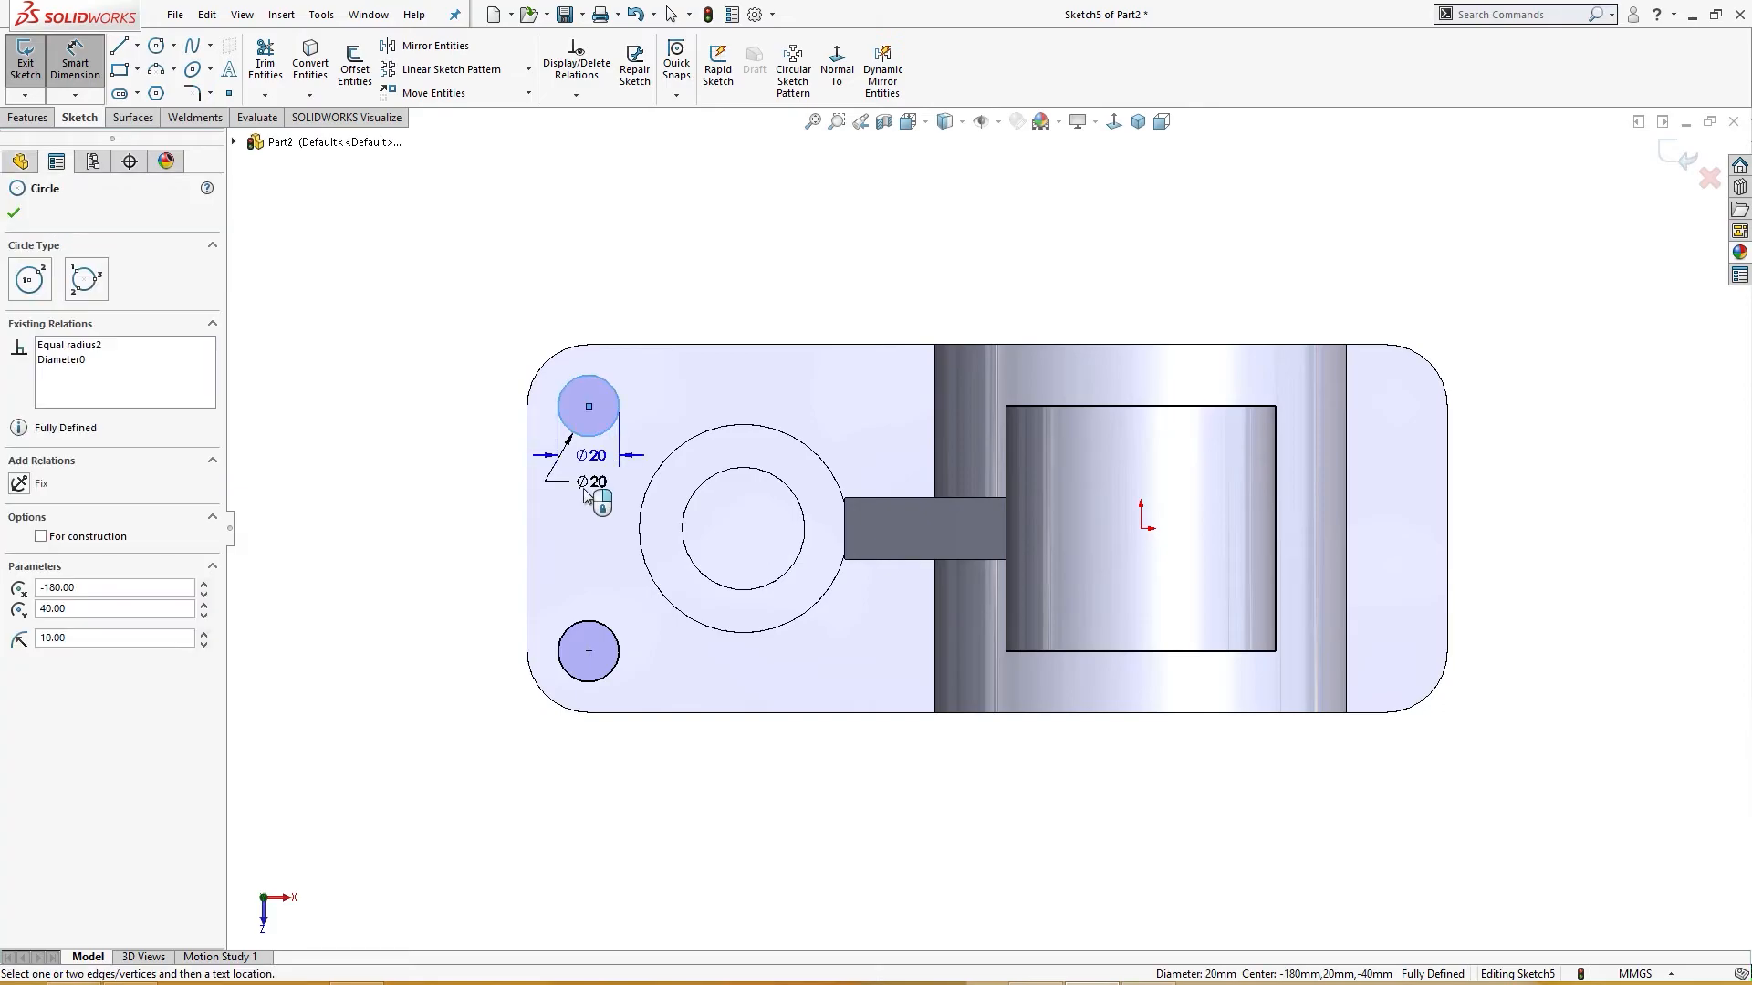
pyautogui.click(591, 637)
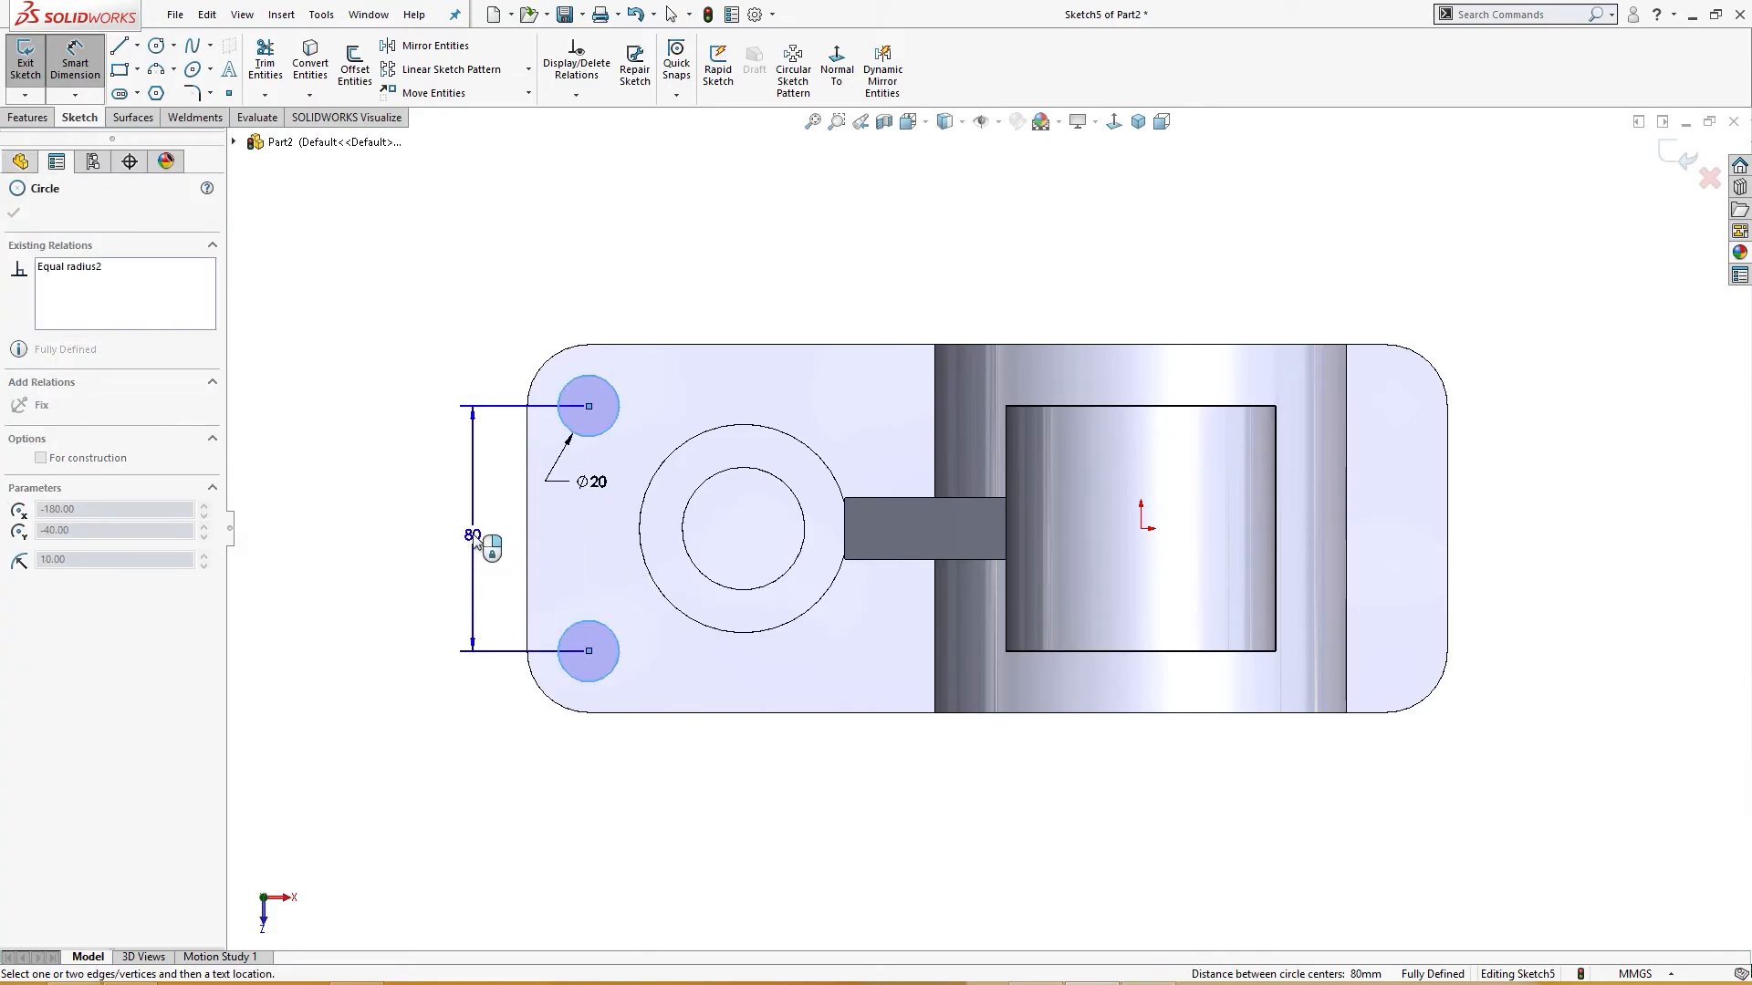
pyautogui.click(472, 536)
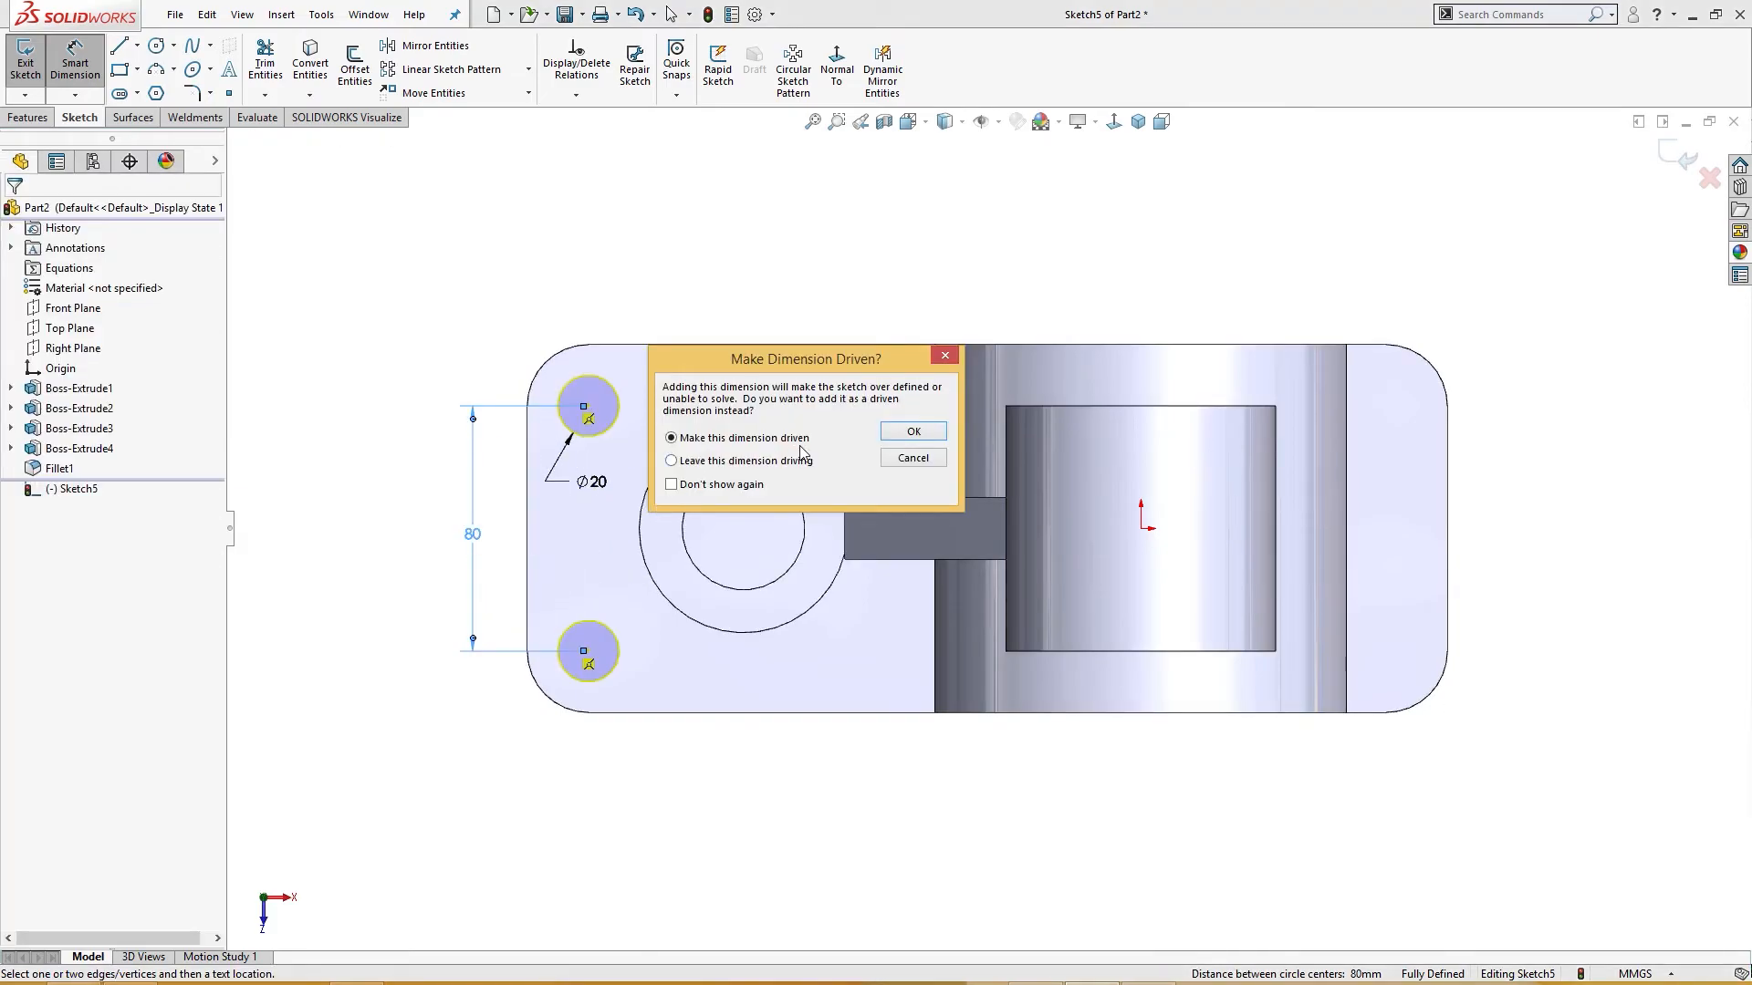
pyautogui.click(913, 431)
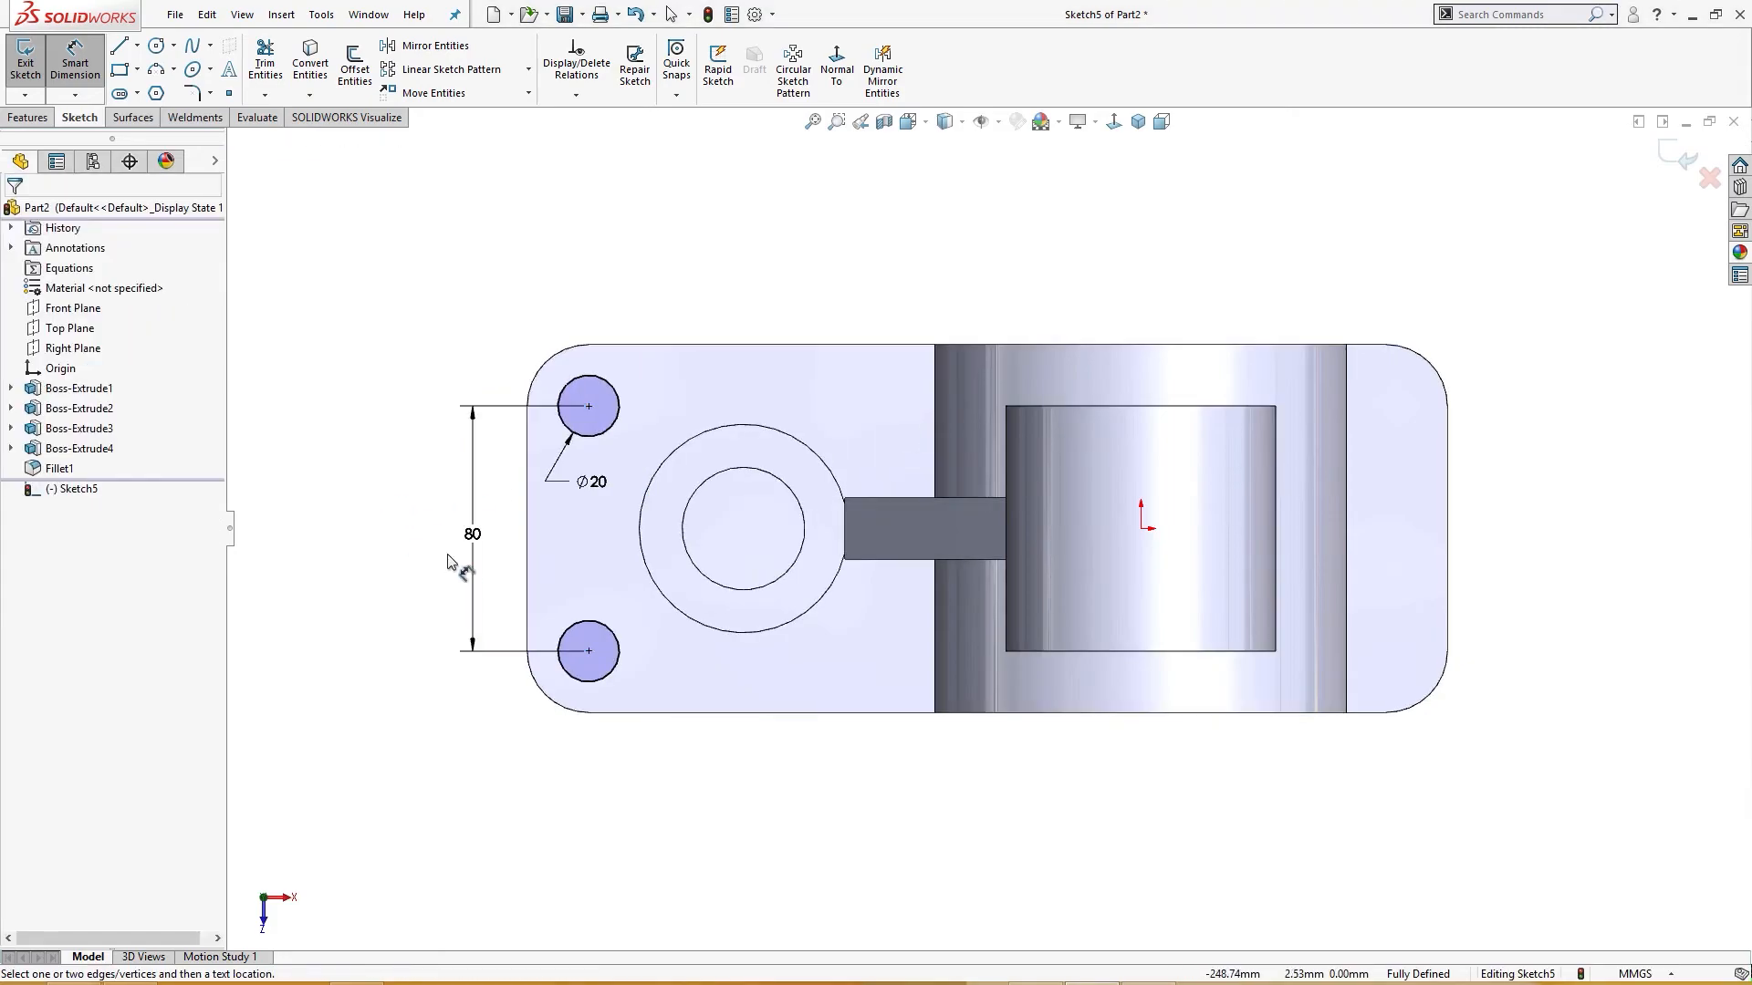
pyautogui.doubleClick(472, 536)
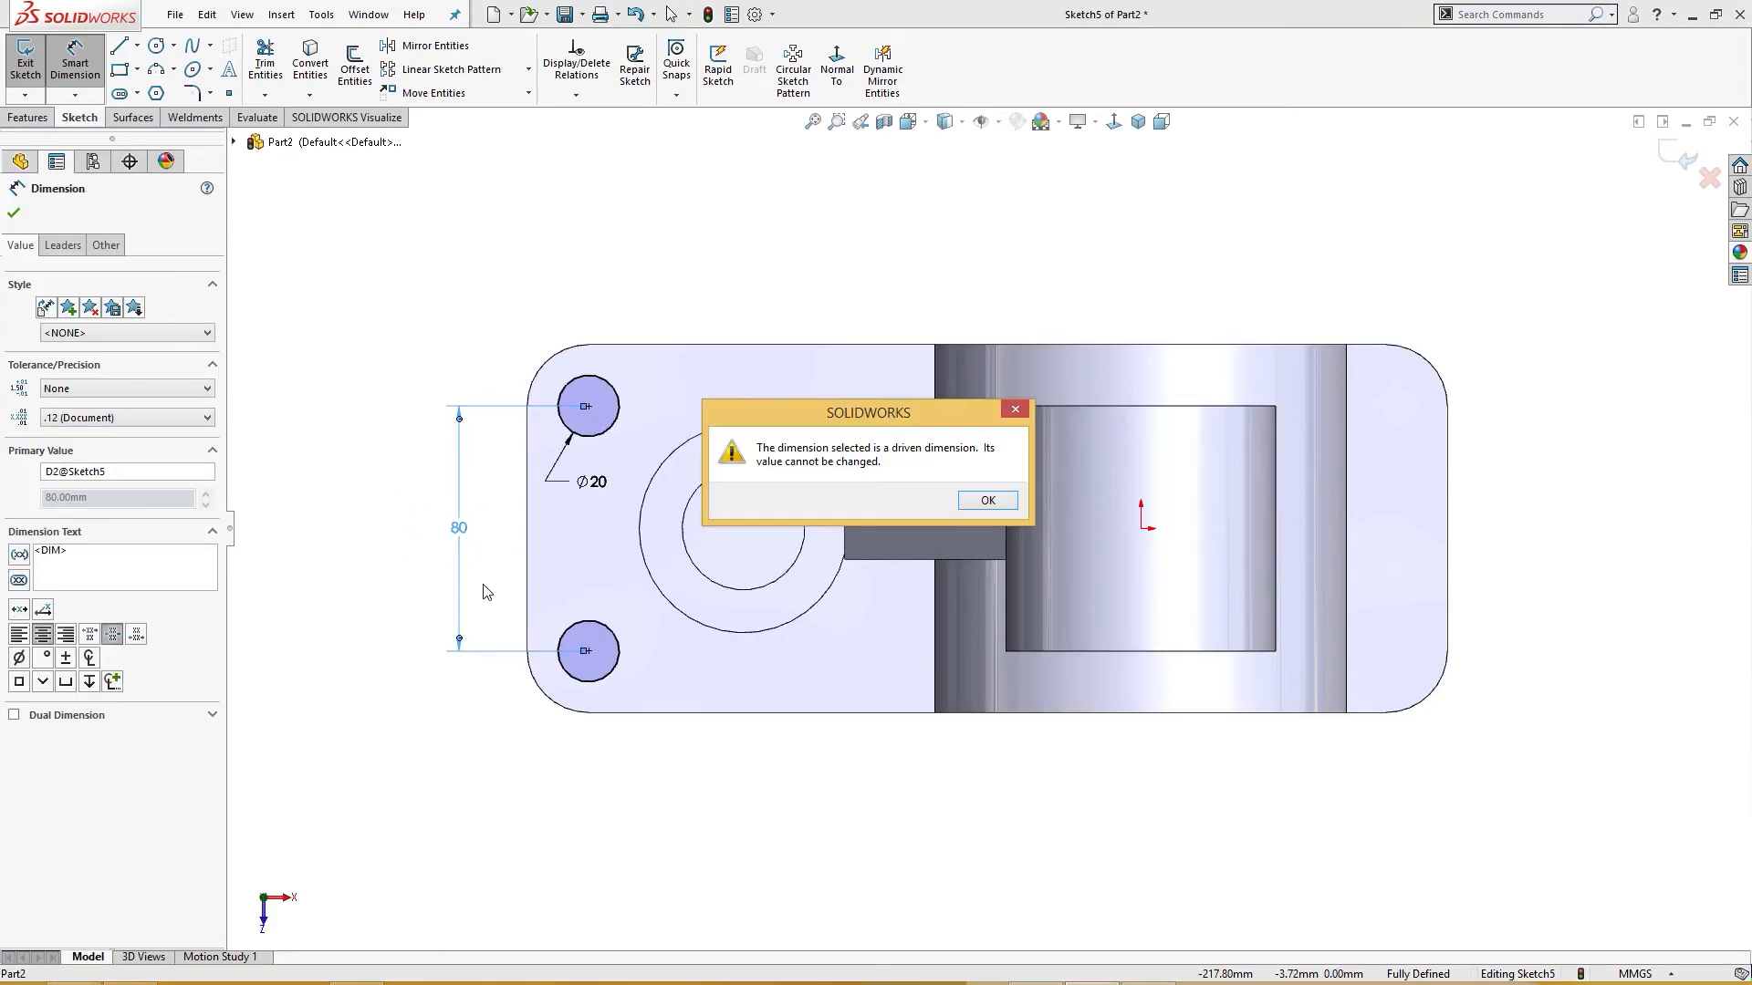
pyautogui.click(1003, 503)
pyautogui.click(773, 808)
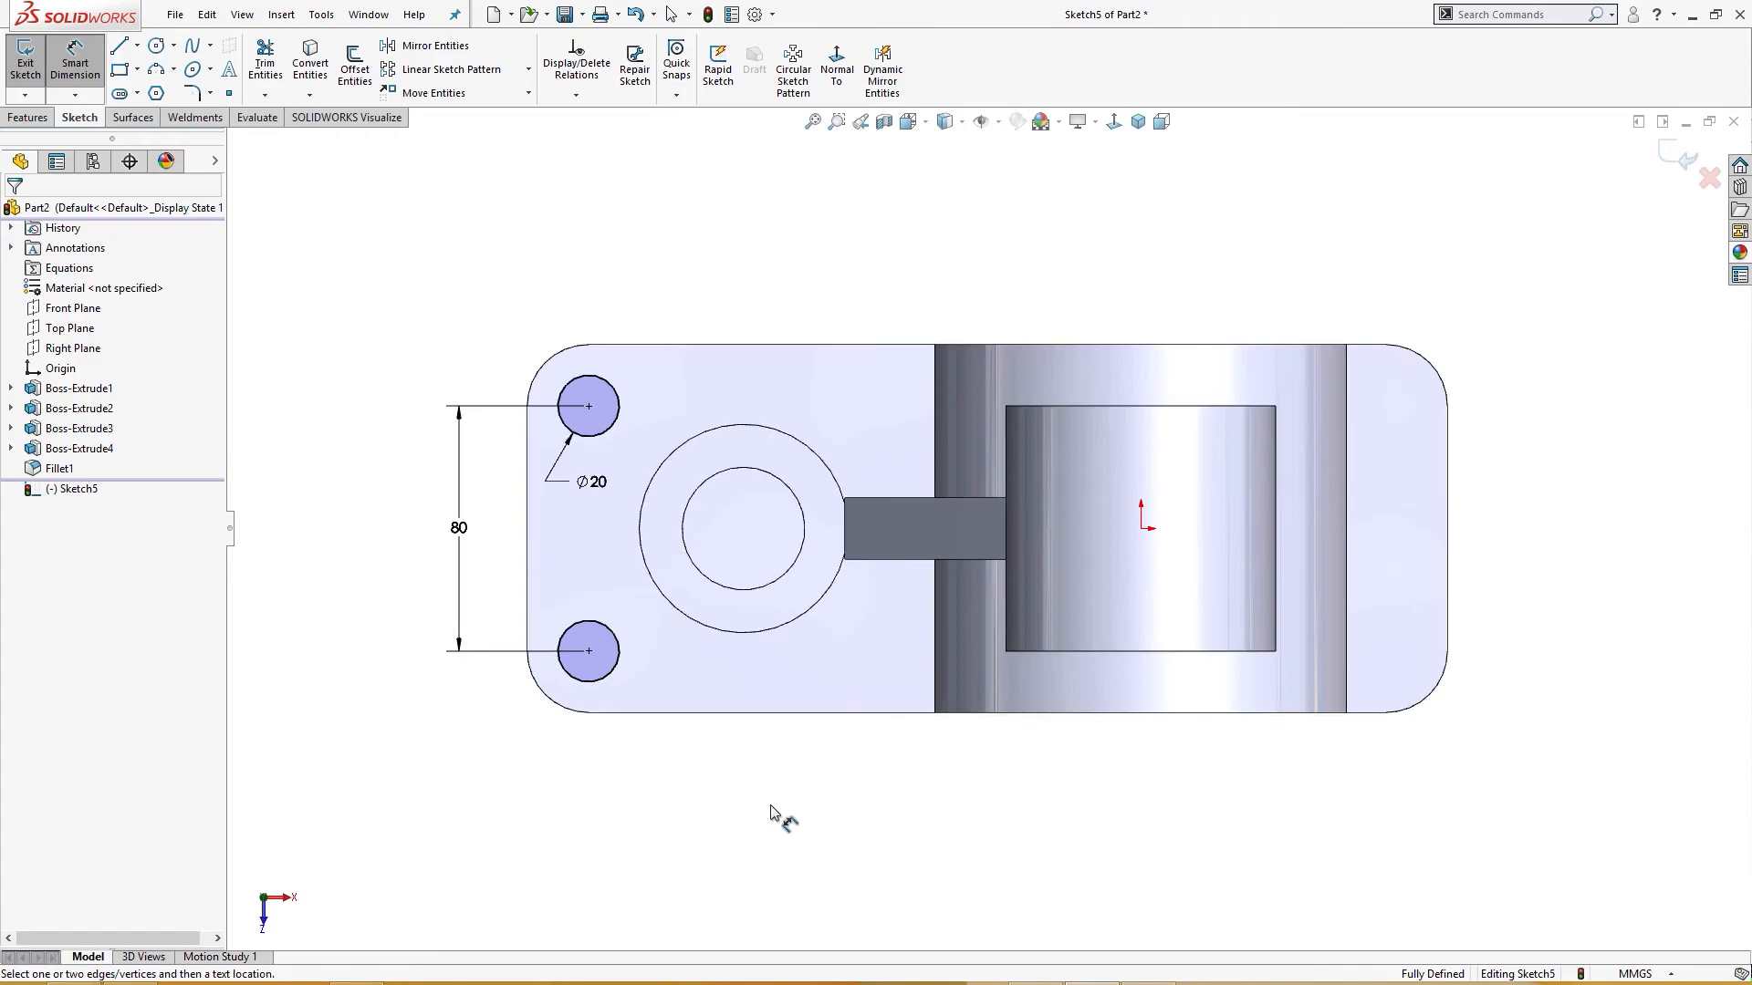
pyautogui.moveTo(592, 482); pyautogui.dragTo(647, 302)
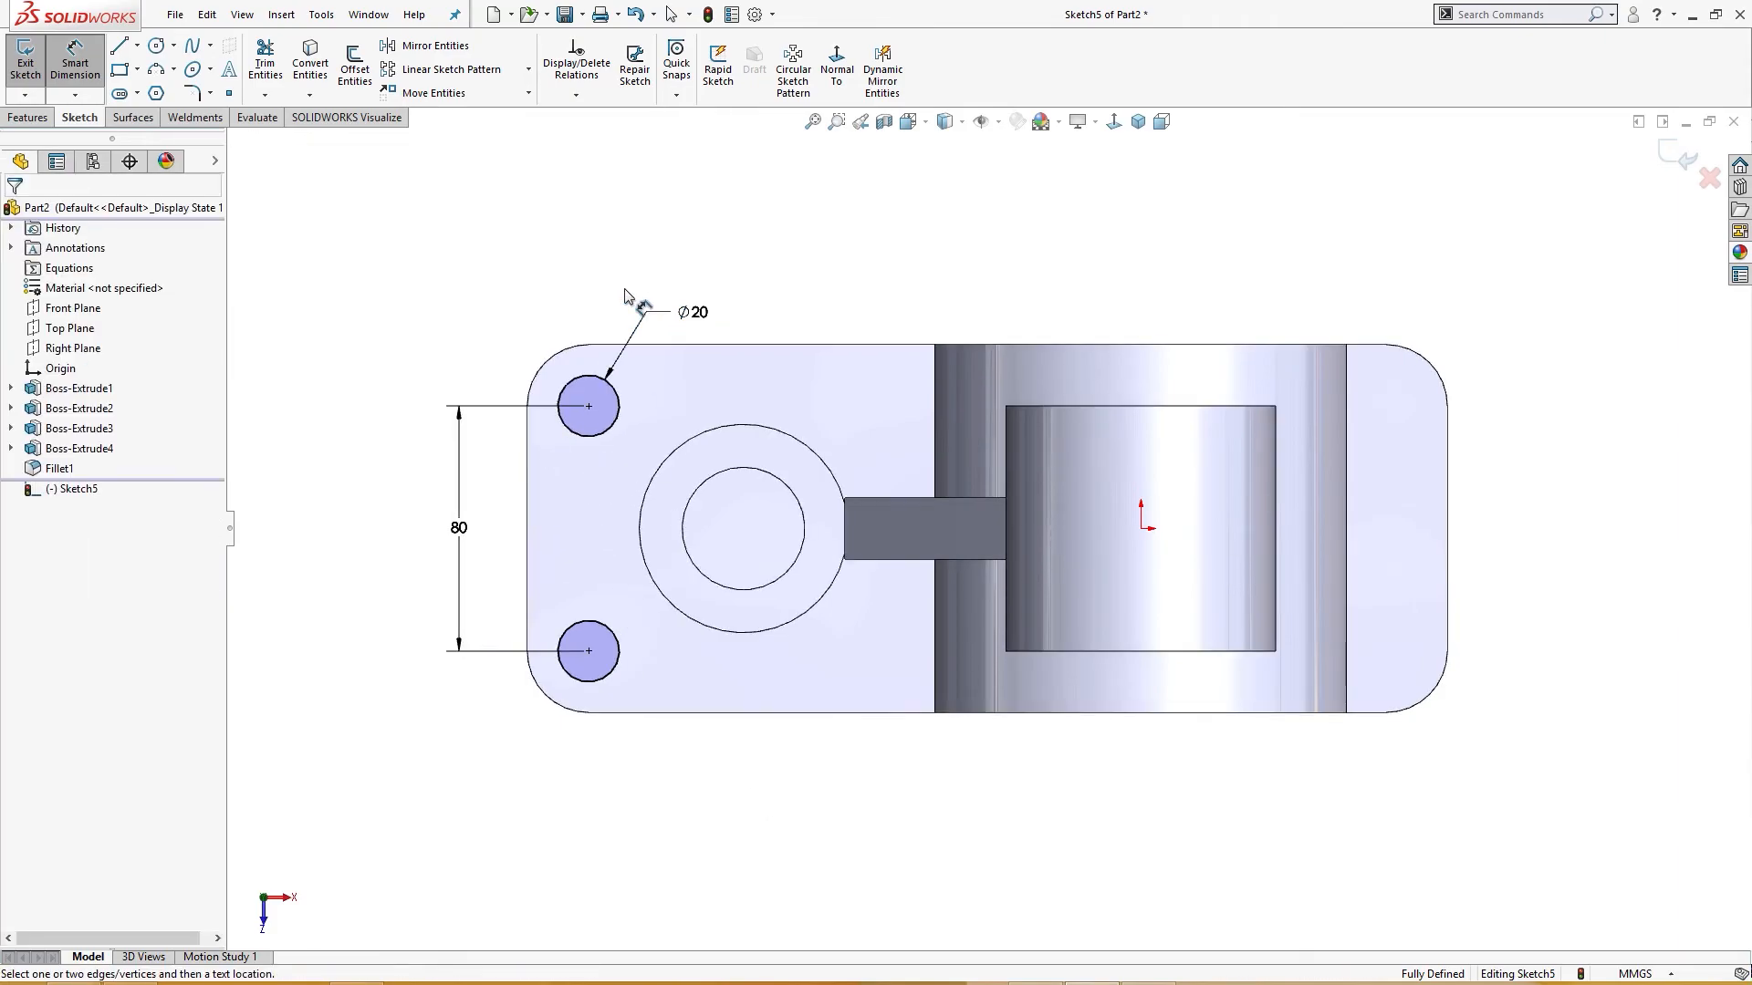
# Cut the two circles out of the flange with an Extruded Cut set to Through All.
pyautogui.press('s')
pyautogui.click(806, 442)
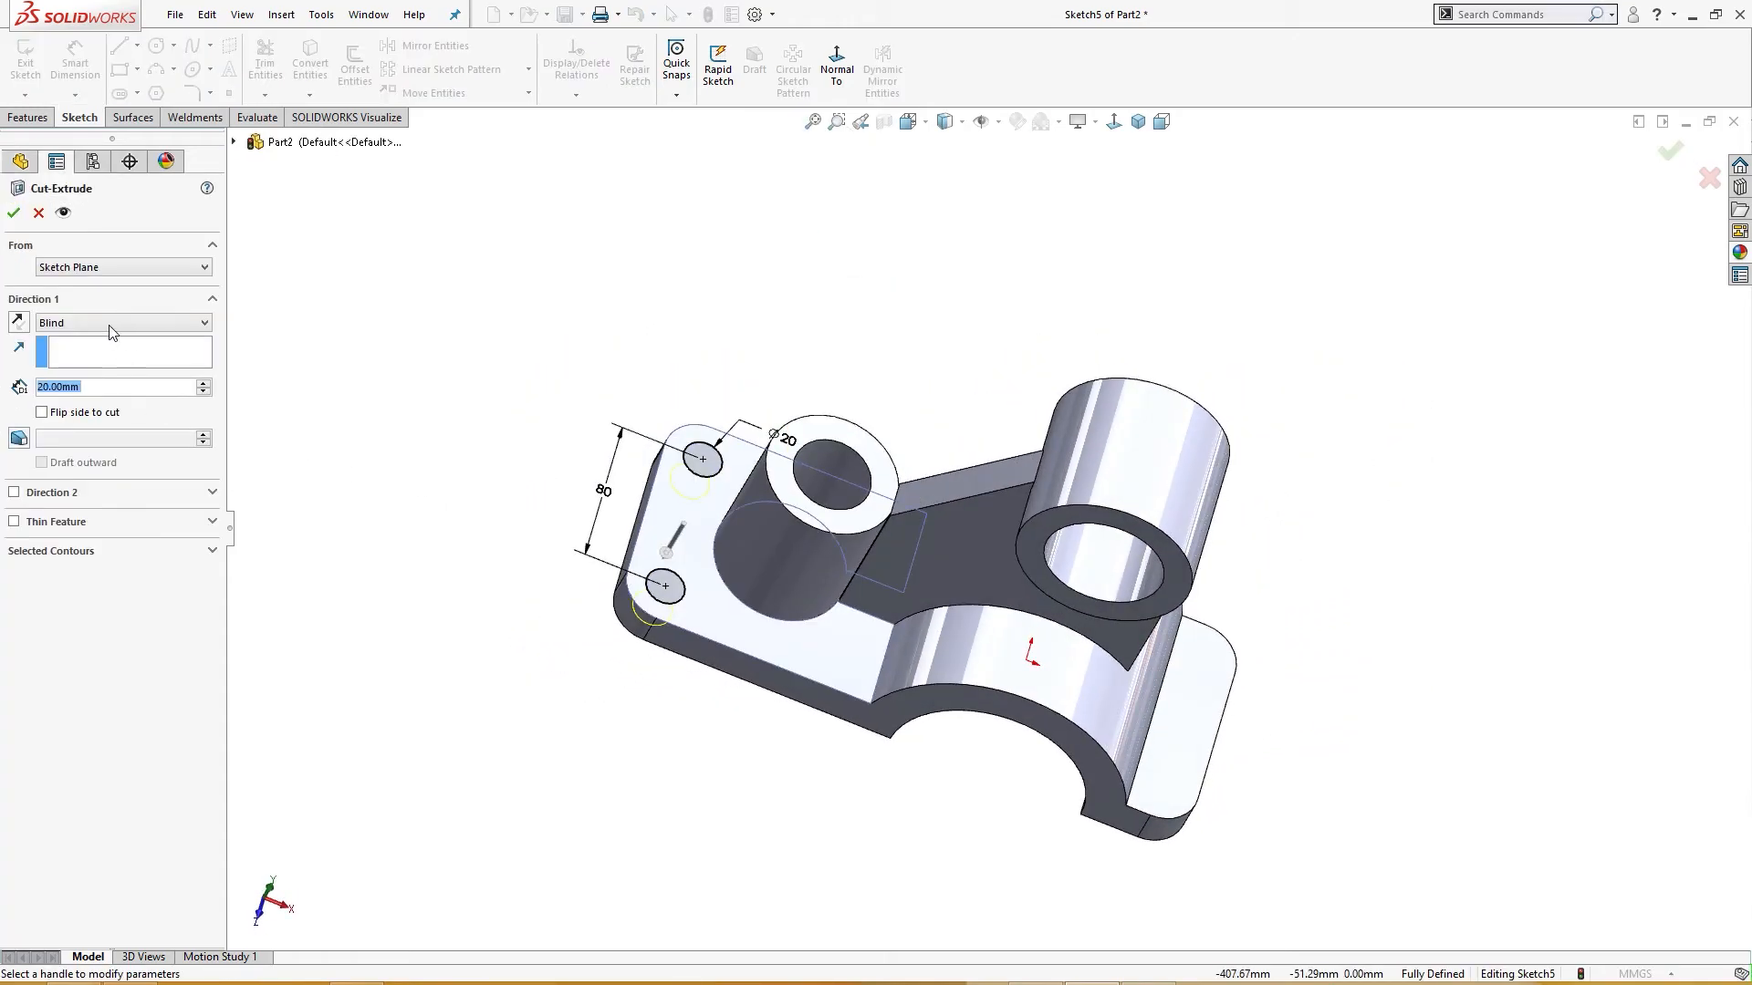
pyautogui.click(110, 331)
pyautogui.click(101, 352)
pyautogui.moveTo(390, 426); pyautogui.dragTo(536, 471, button='middle')
pyautogui.click(14, 212)
pyautogui.hotkey('ctrl', '7')
pyautogui.hotkey('ctrl', '7')
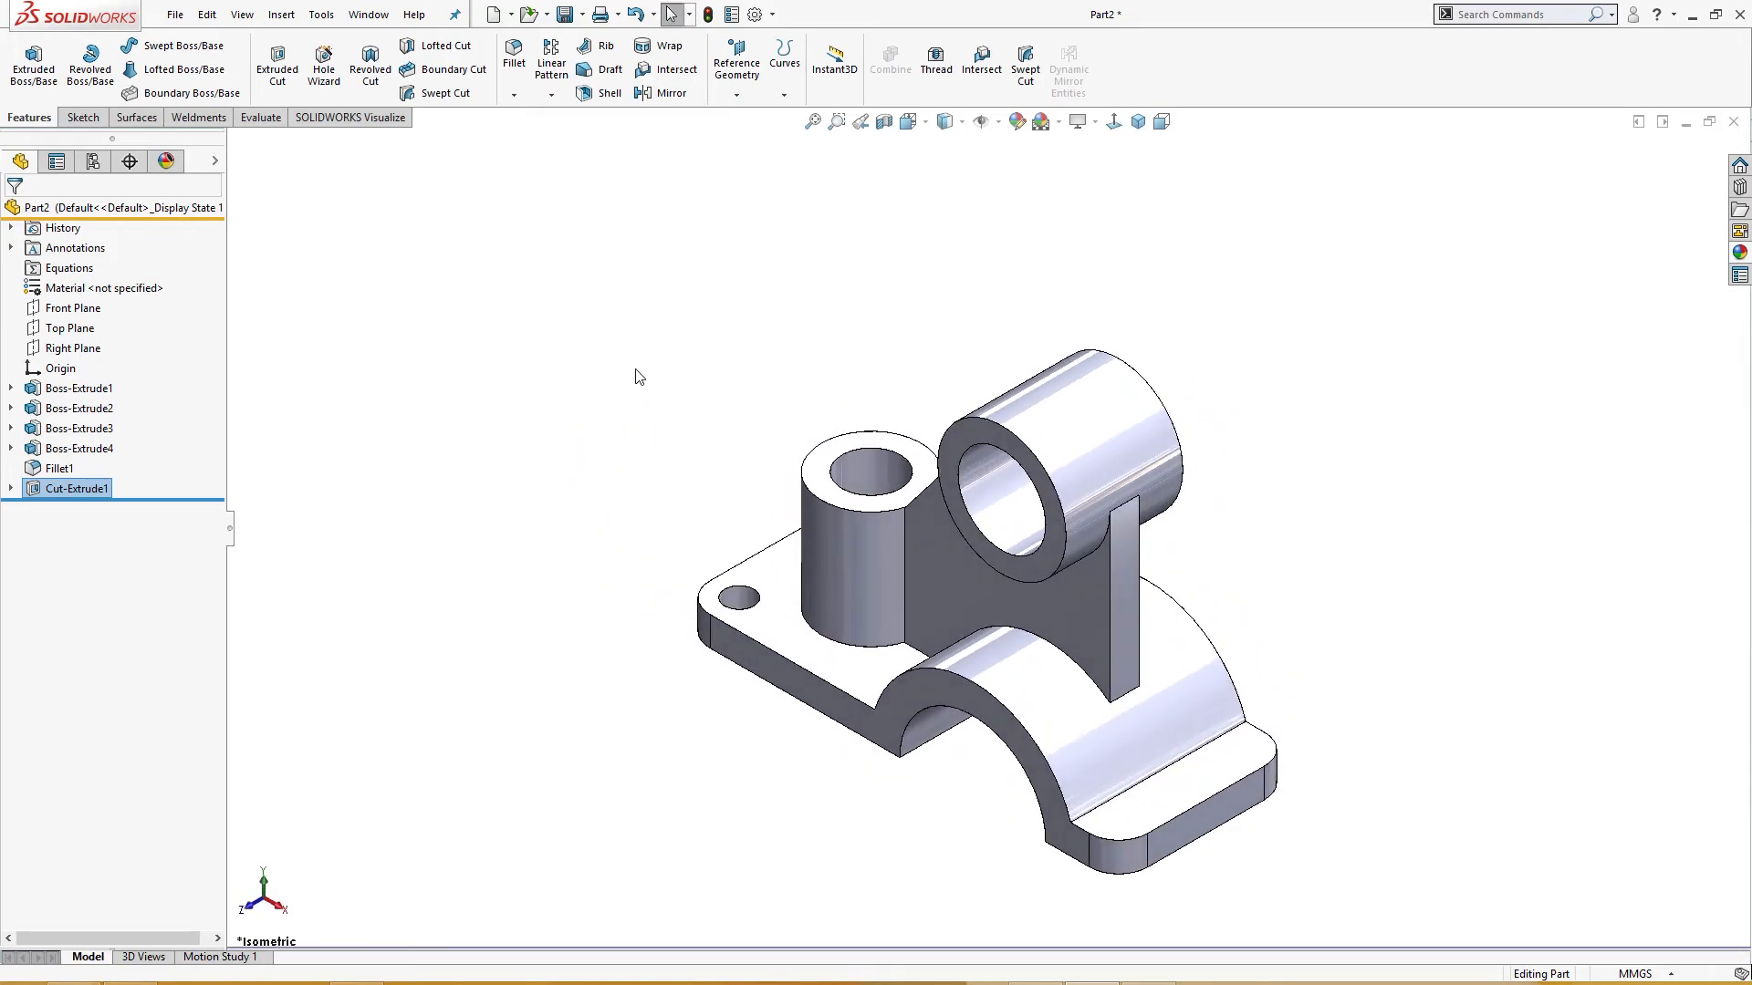
# Check the finished bracket against the Exercise 29 drawing in Foxit Reader and return to the model's isometric view.
pyautogui.click(1035, 984)
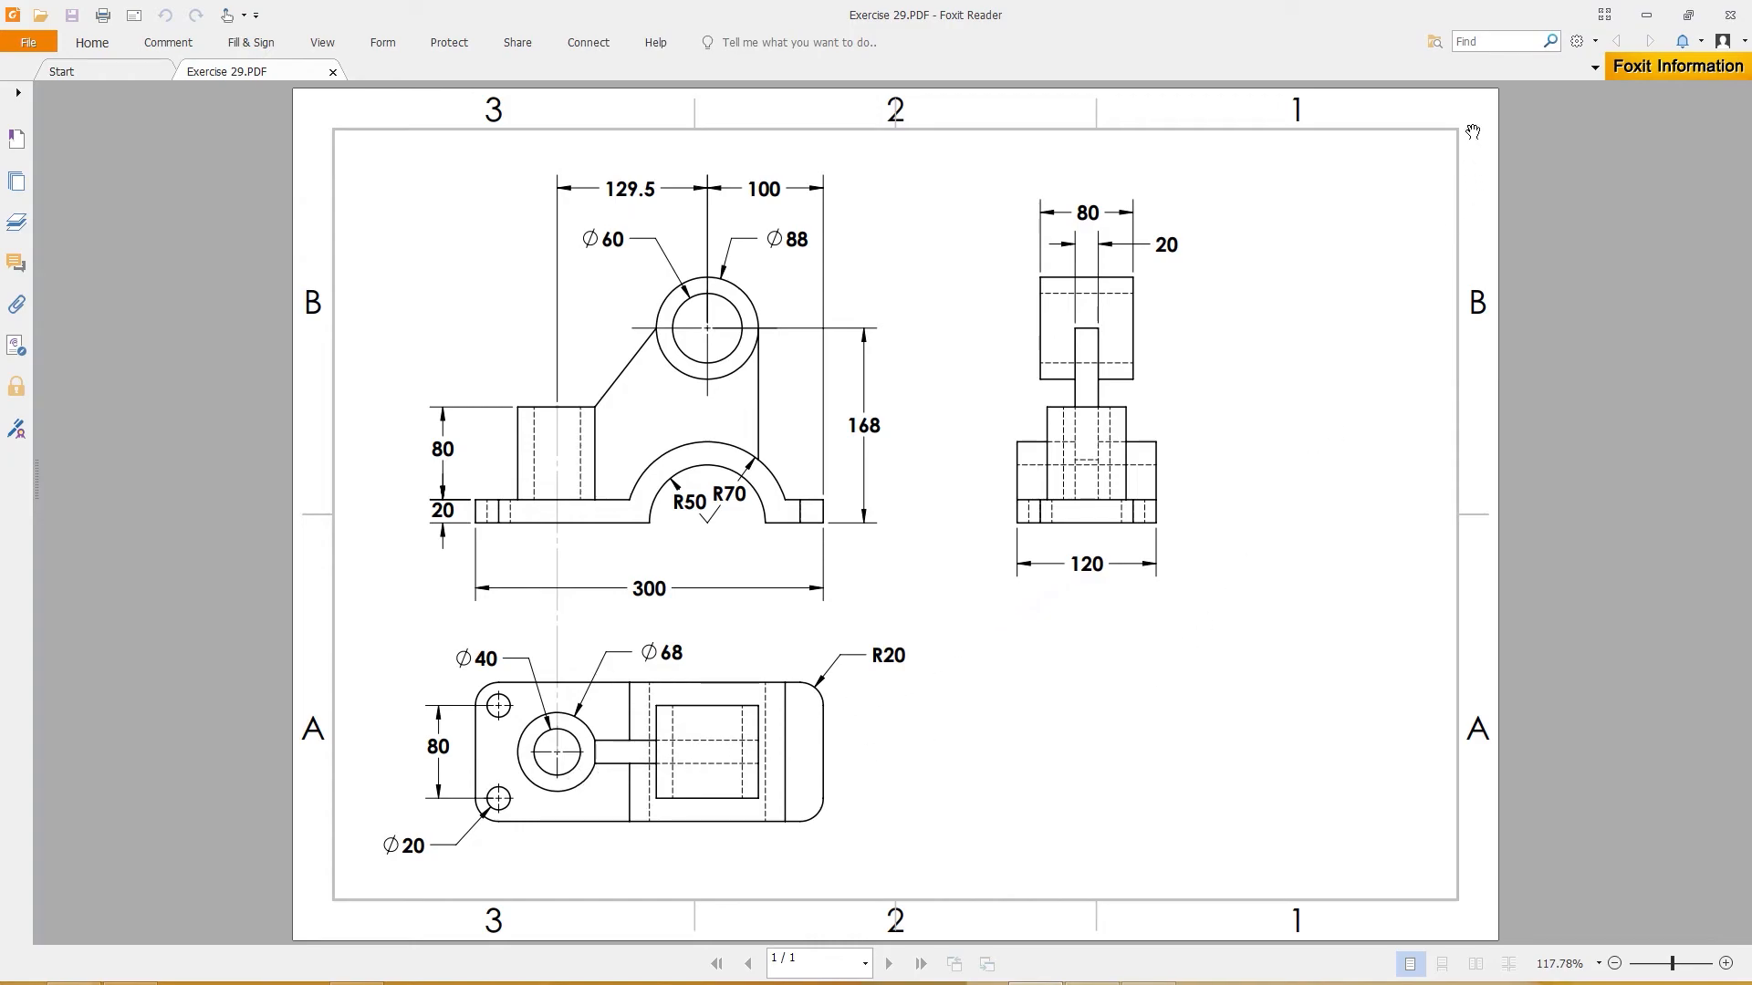
pyautogui.click(1646, 14)
pyautogui.moveTo(1007, 390)
pyautogui.mouseDown(button='middle')
pyautogui.moveTo(1161, 429)
pyautogui.moveTo(994, 420)
pyautogui.mouseUp(button='middle')
pyautogui.hotkey('ctrl', '7')
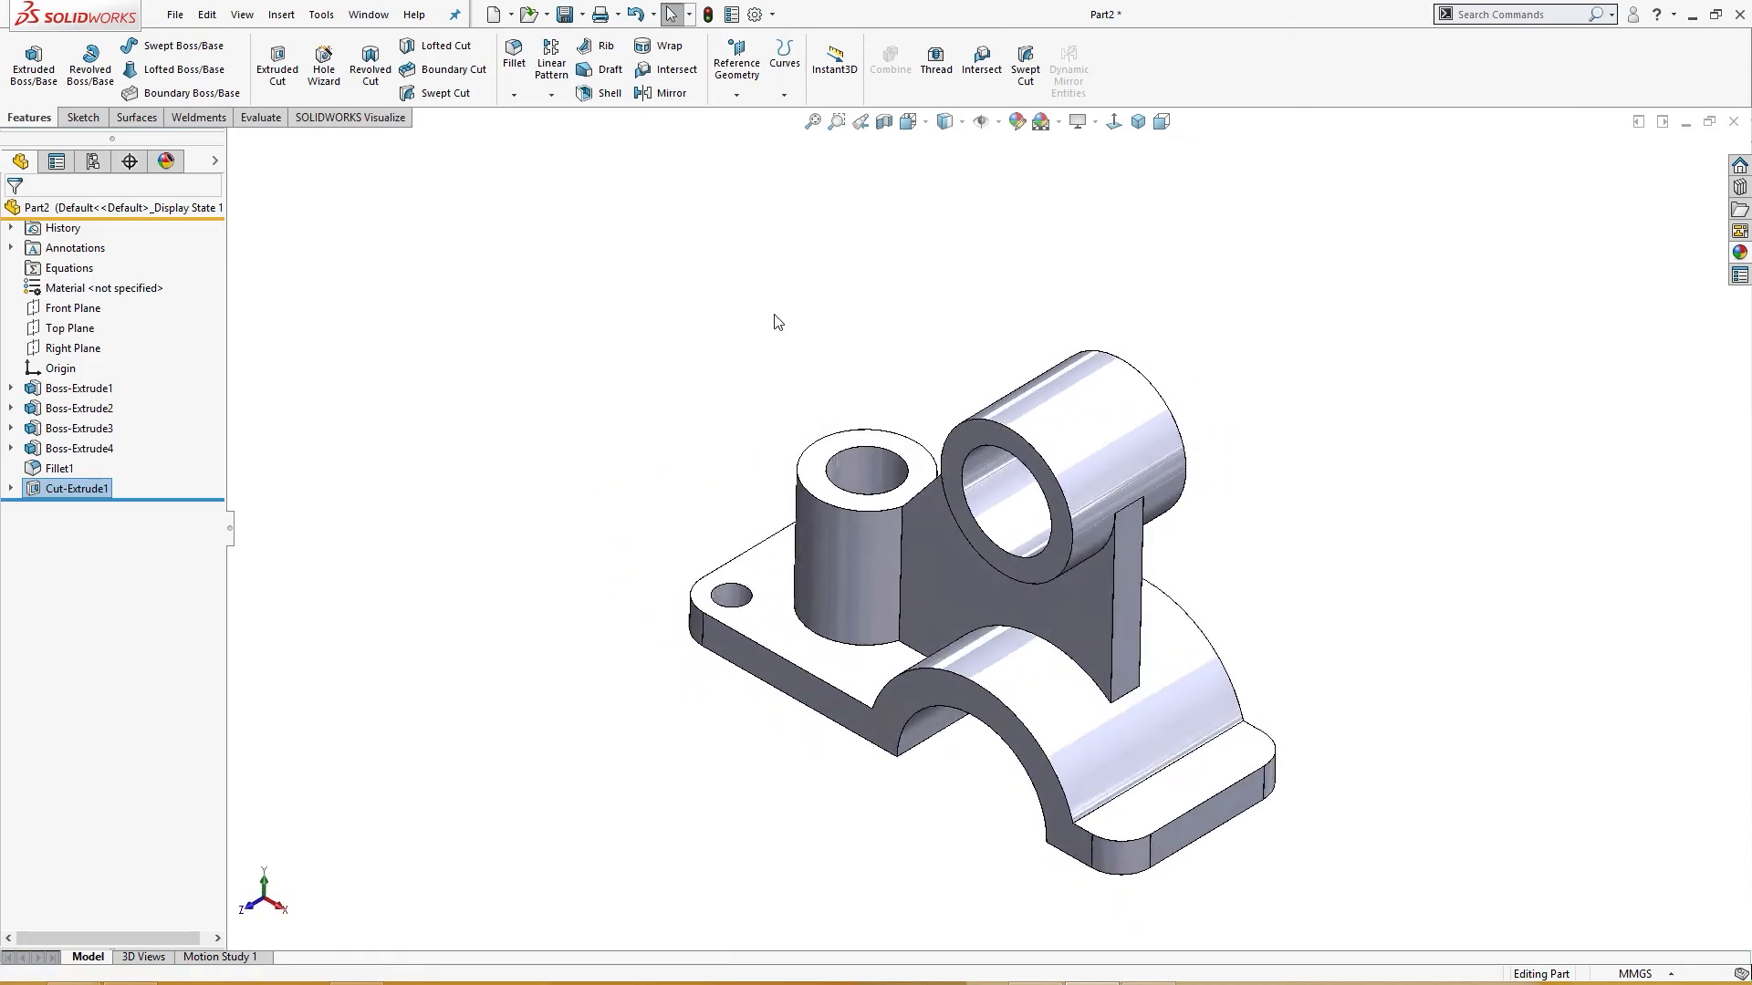
# Open the whole part's color appearance for editing and set its red value to 255.
pyautogui.rightClick(85, 589)
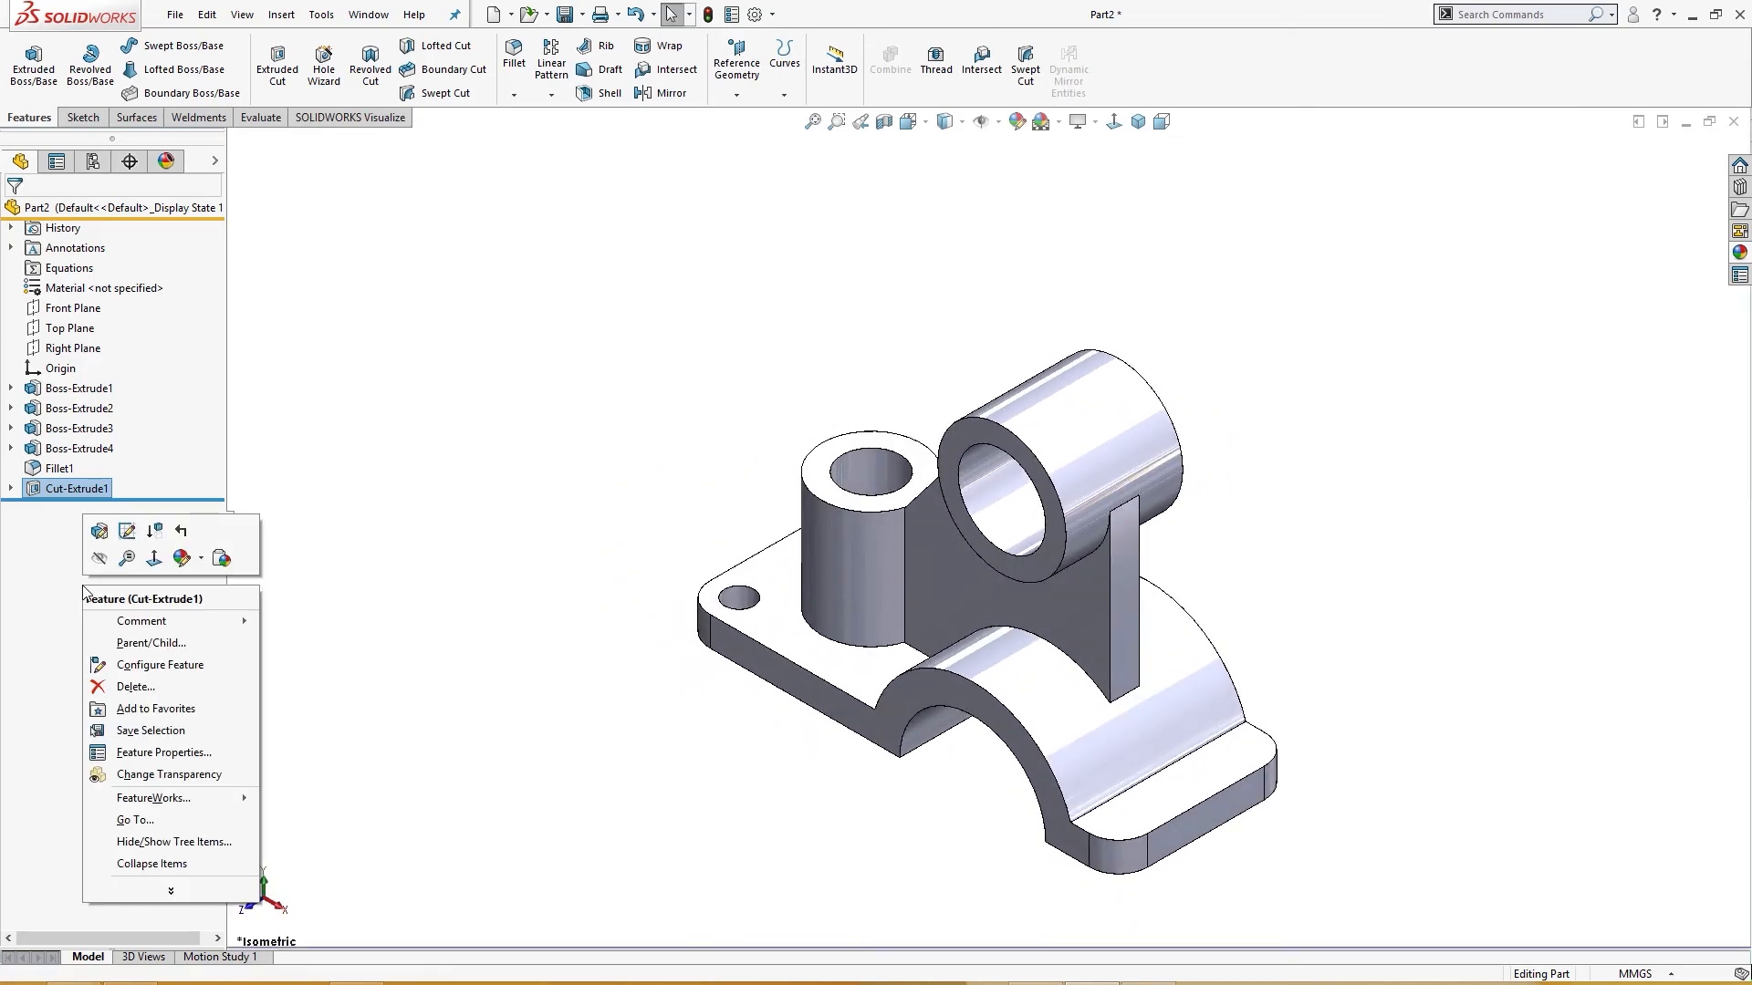
pyautogui.click(380, 458)
pyautogui.click(166, 160)
pyautogui.rightClick(113, 493)
pyautogui.click(174, 517)
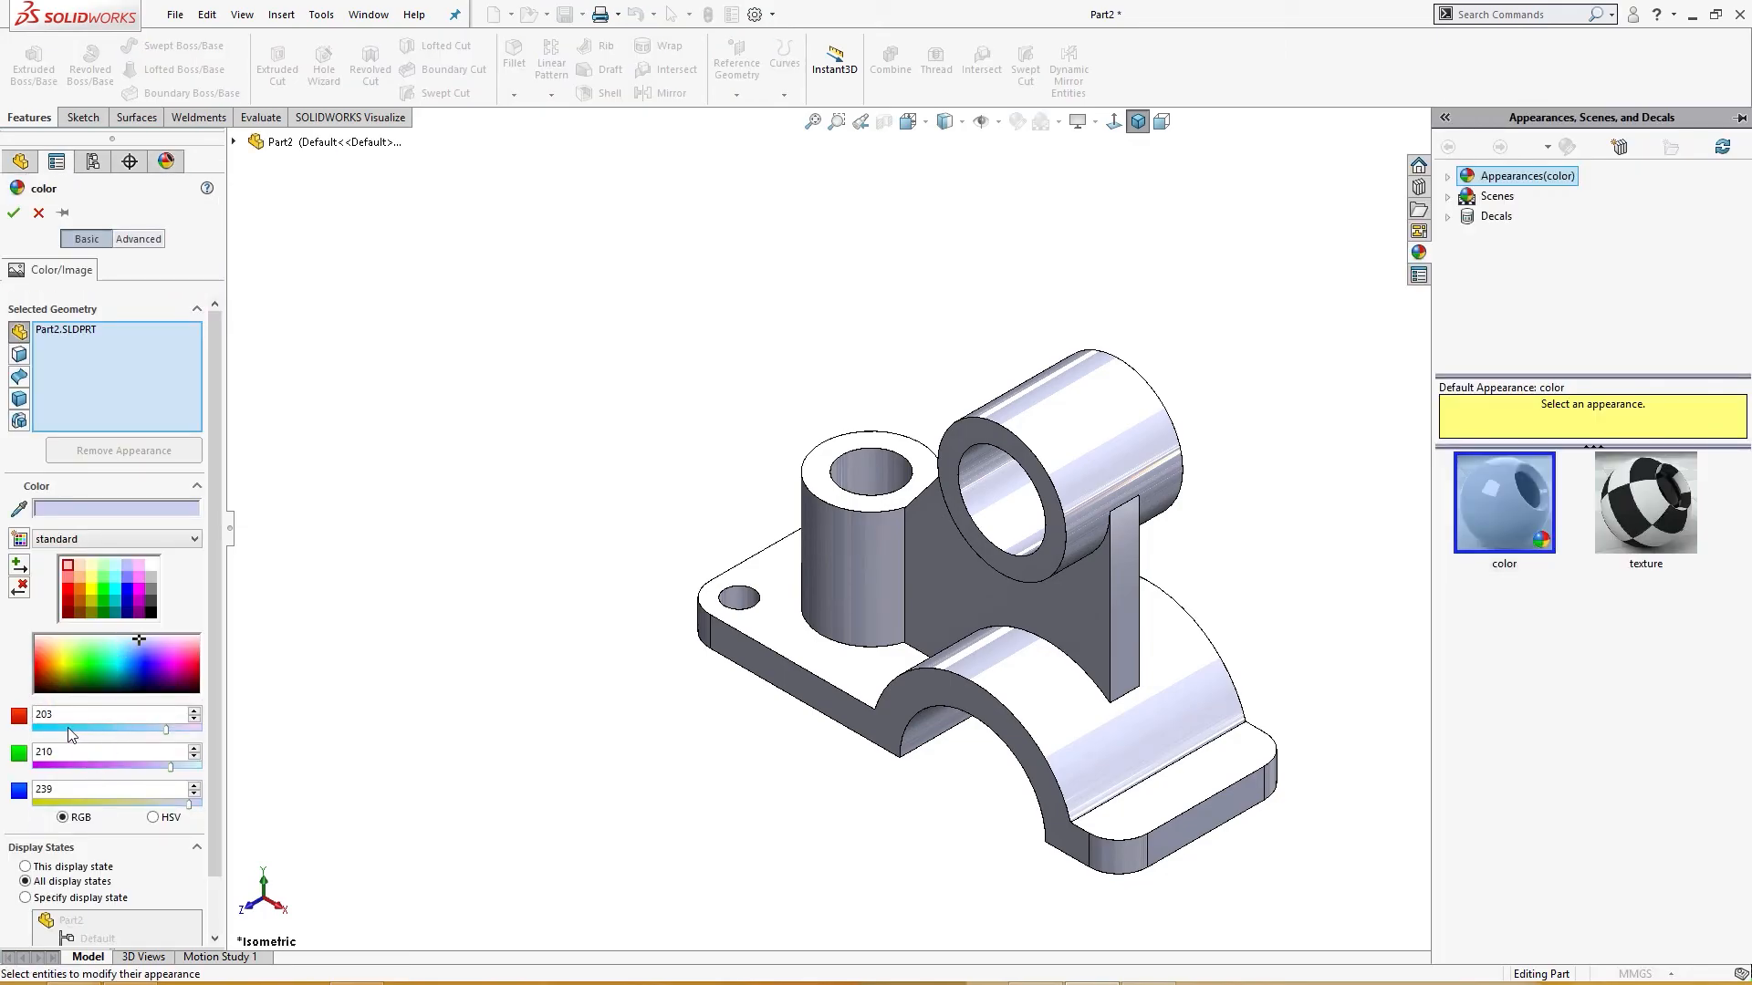
pyautogui.doubleClick(66, 715)
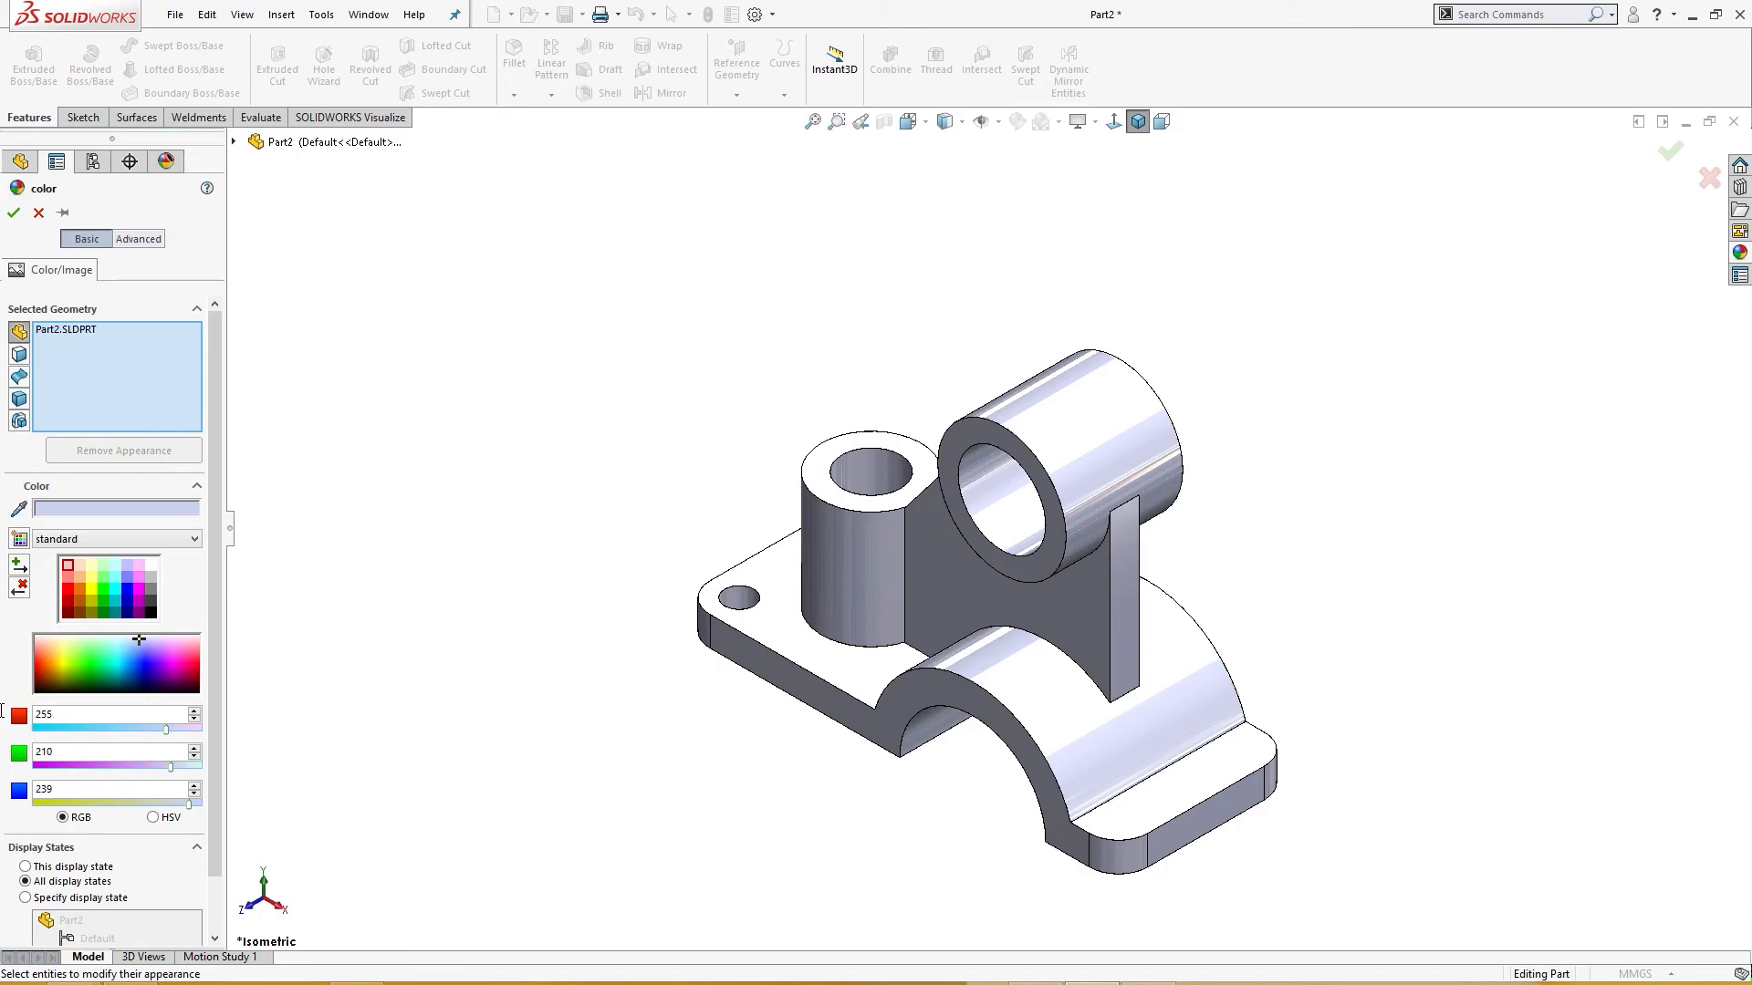
pyautogui.press('Tab')
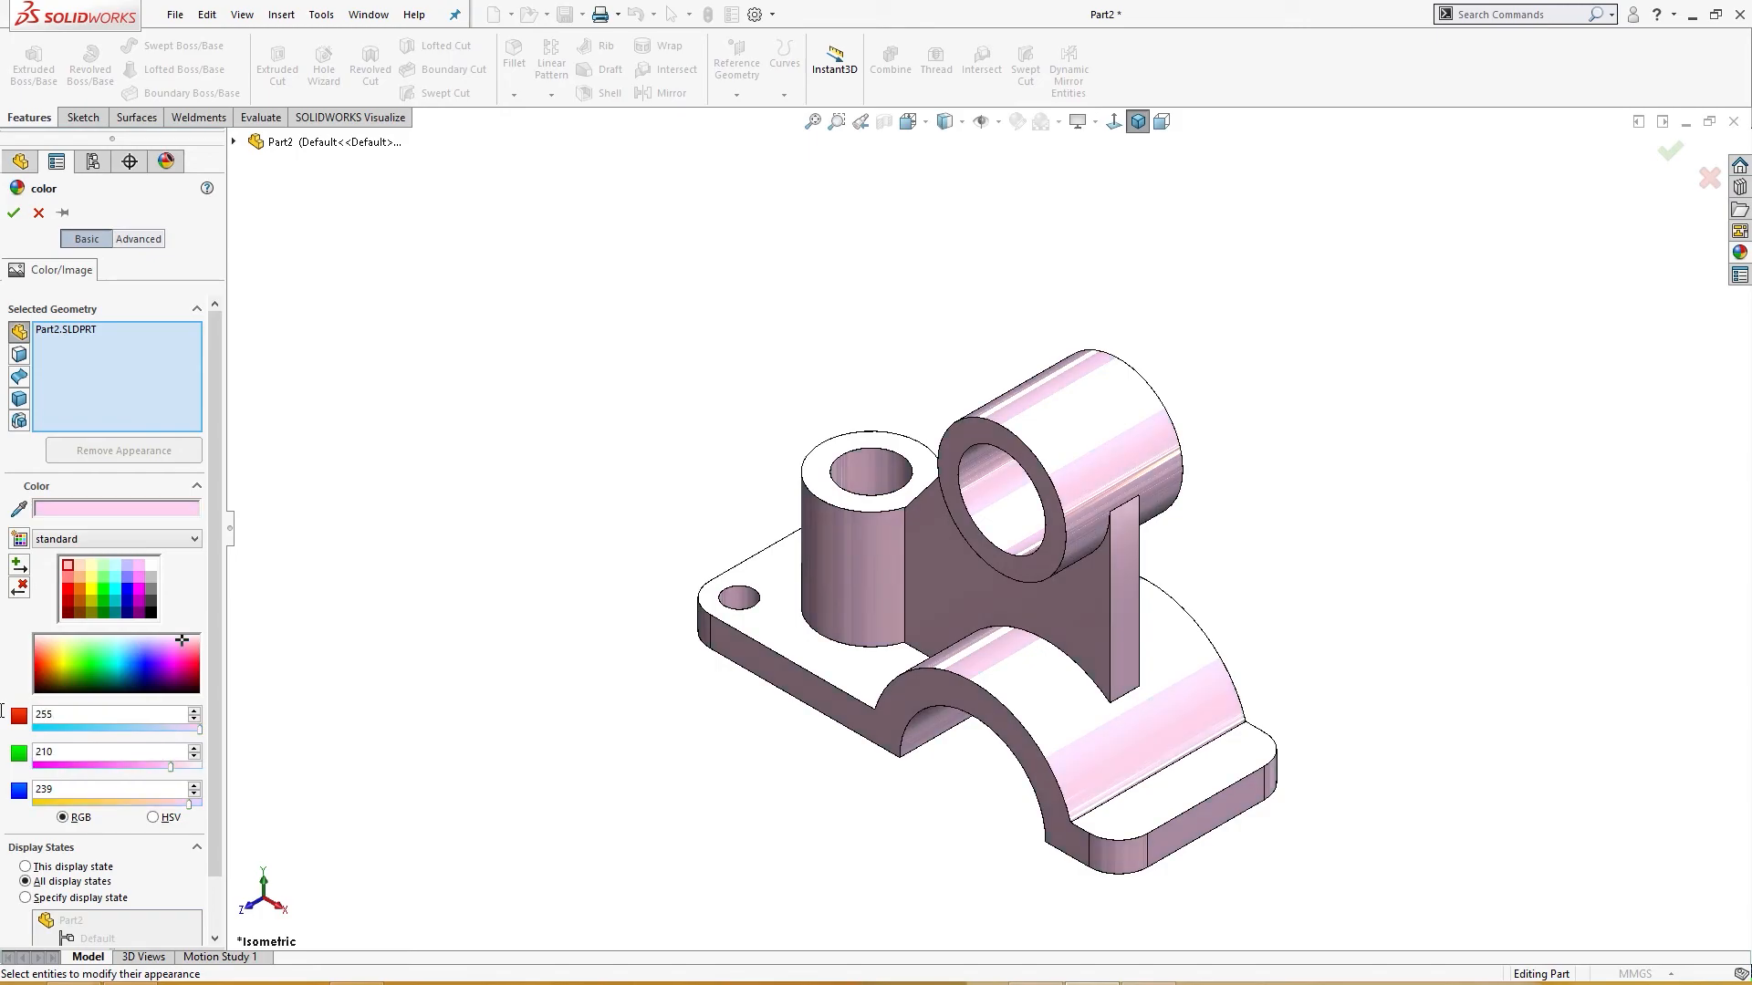
# Set the part color's green value to 156 and blue value to 3, apply the appearance and return to the isometric view.
pyautogui.write('4')
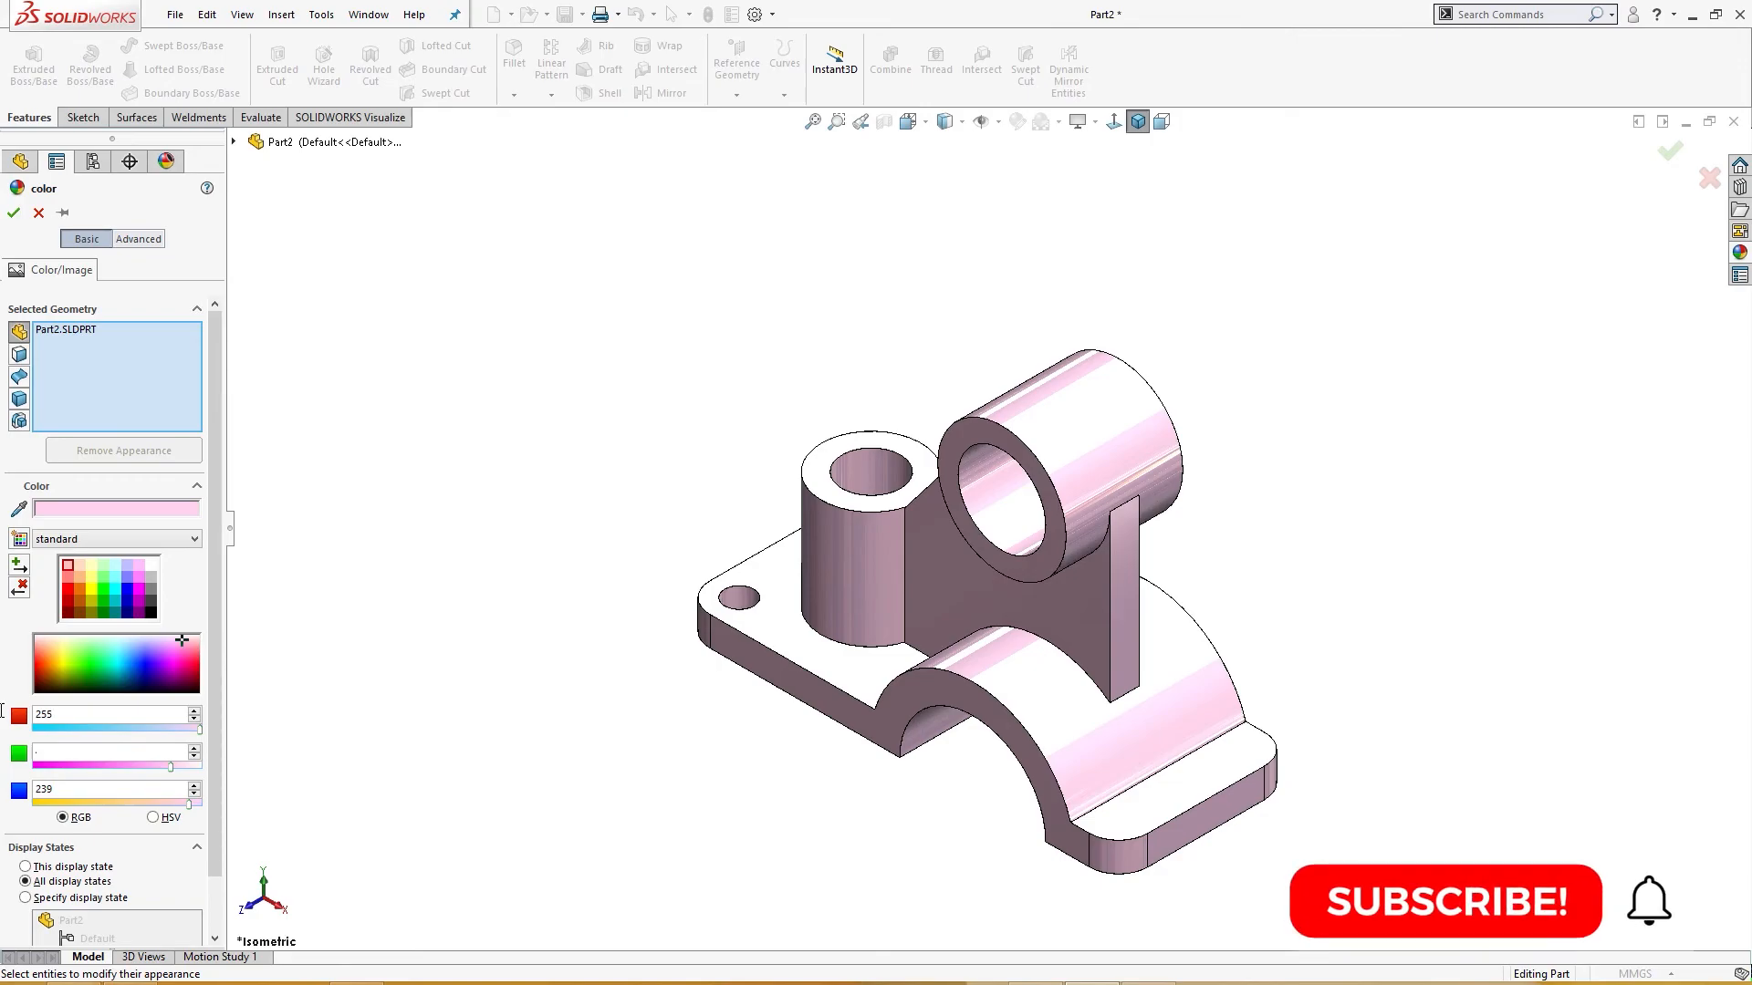
pyautogui.write('156')
pyautogui.press('Tab')
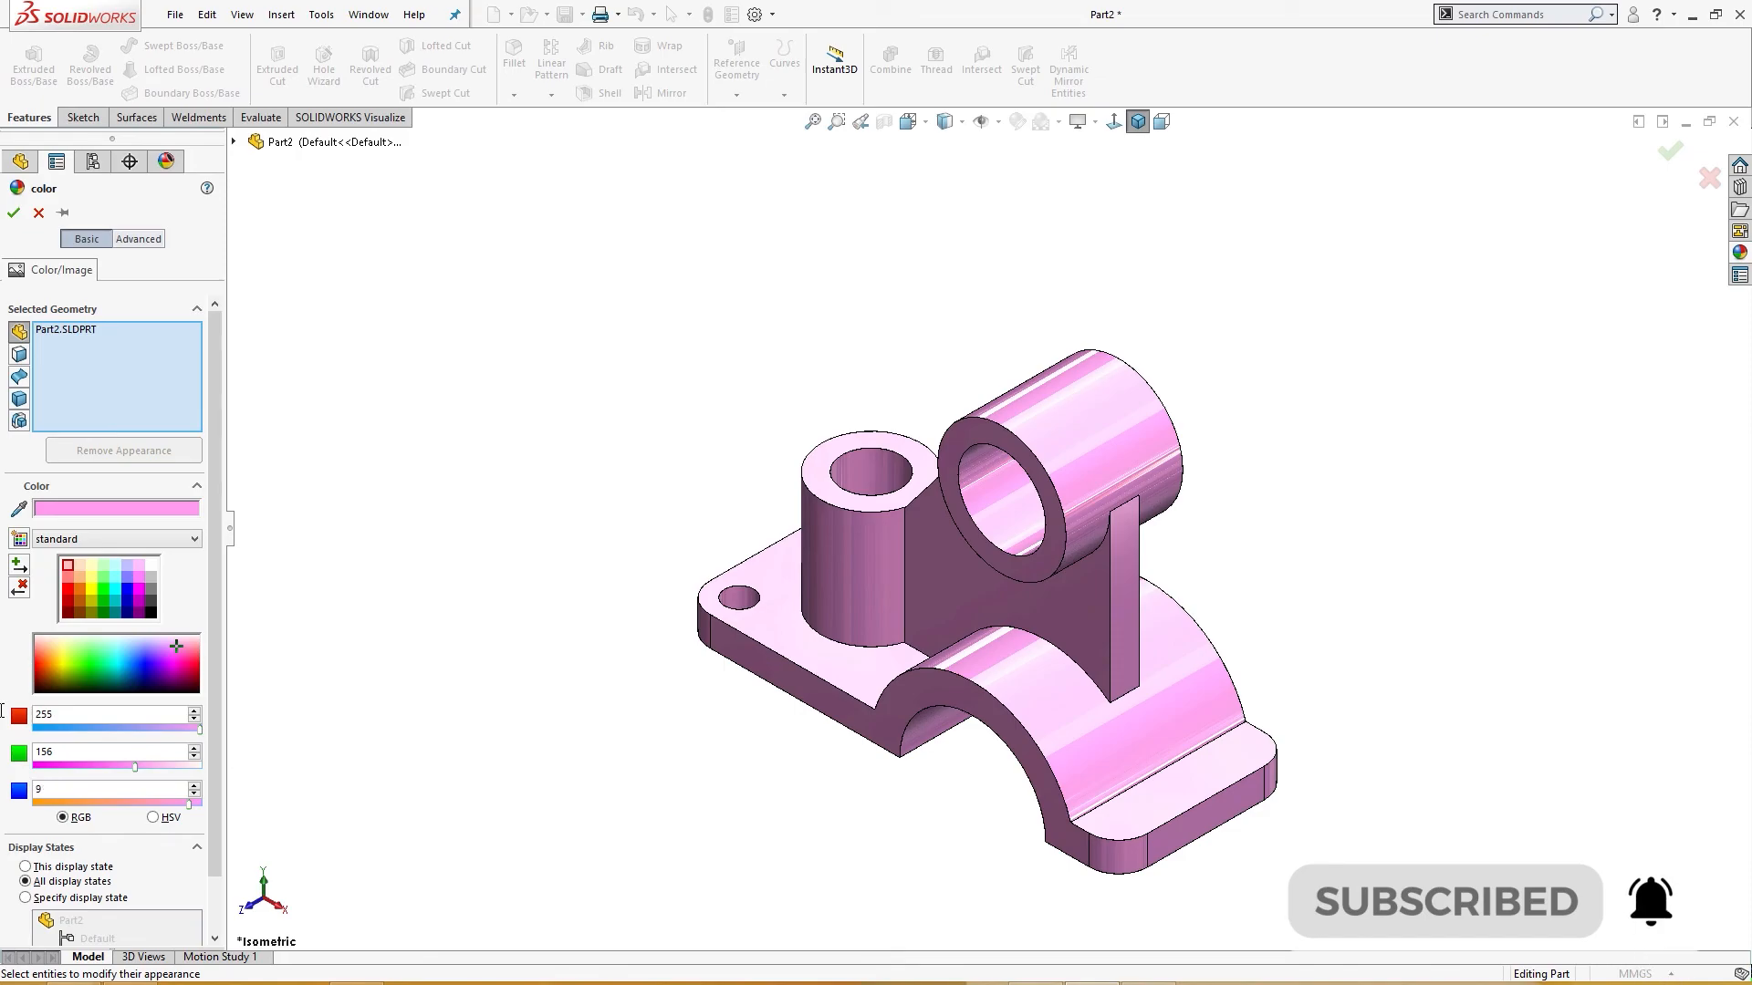
pyautogui.write('62')
pyautogui.press('BackSpace')
pyautogui.press('BackSpace')
pyautogui.write('3')
pyautogui.moveTo(441, 447); pyautogui.dragTo(575, 444, button='middle')
pyautogui.hotkey('ctrl', '7')
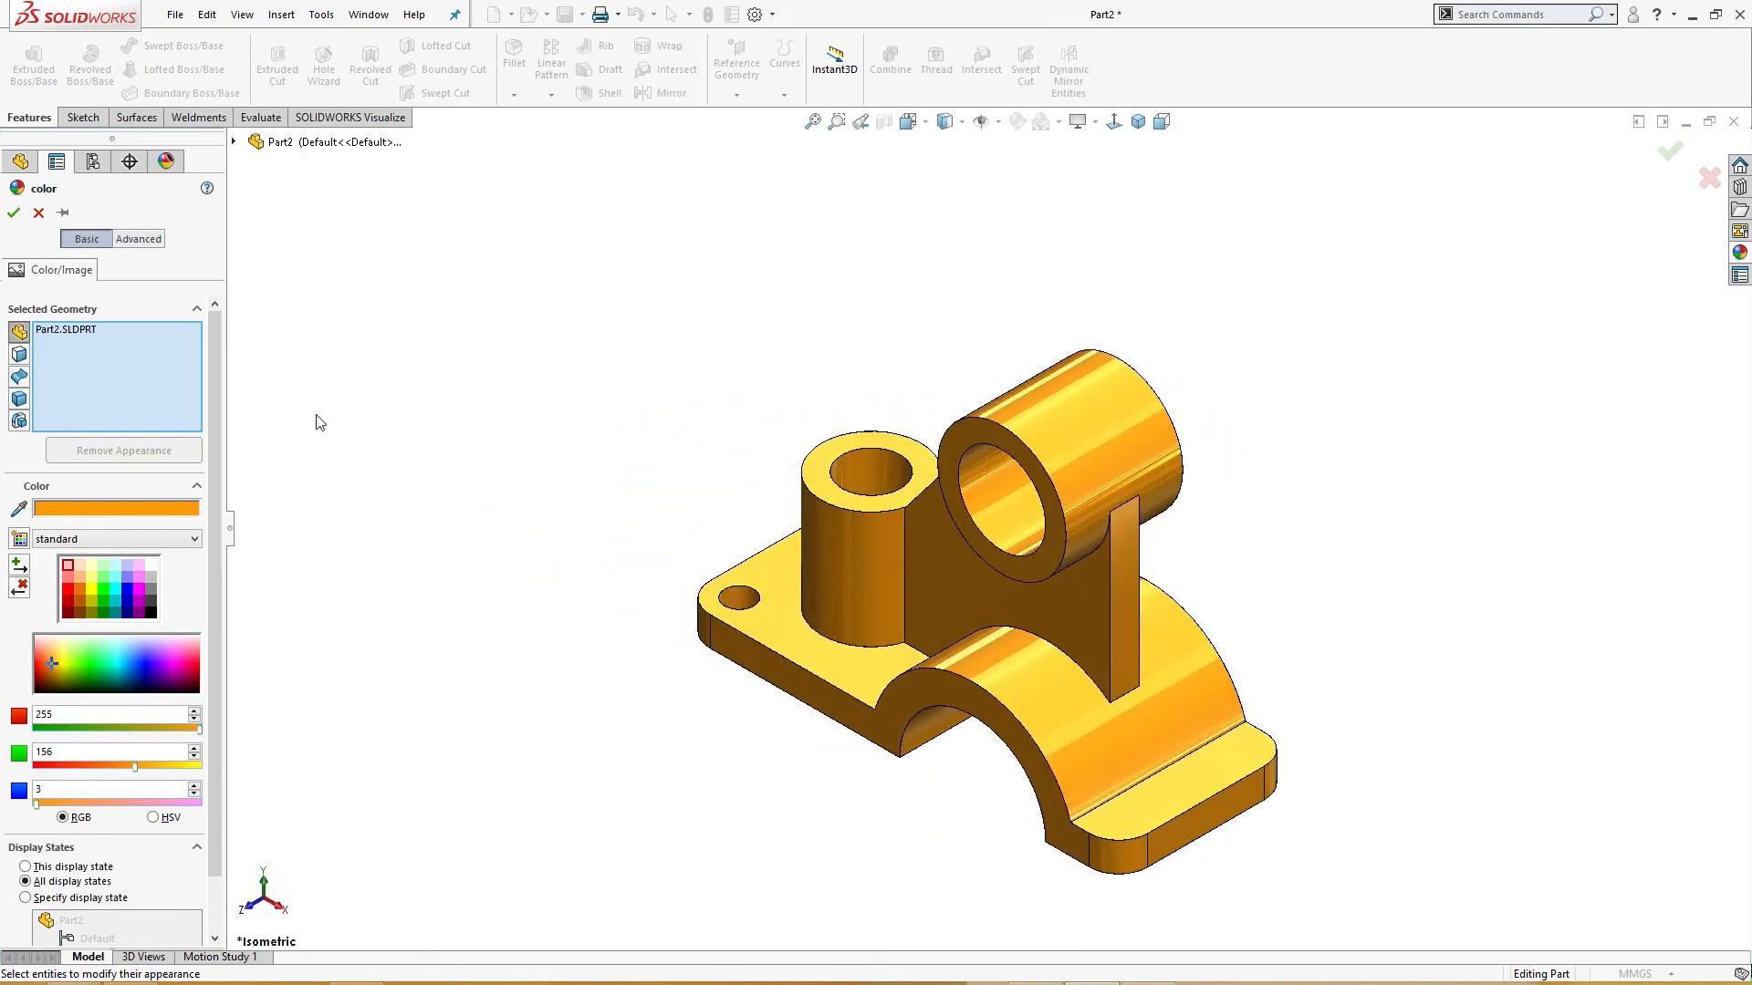
pyautogui.click(13, 213)
pyautogui.moveTo(435, 512)
pyautogui.mouseDown(button='middle')
pyautogui.moveTo(473, 484)
pyautogui.moveTo(460, 520)
pyautogui.mouseUp(button='middle')
pyautogui.hotkey('ctrl', '7')
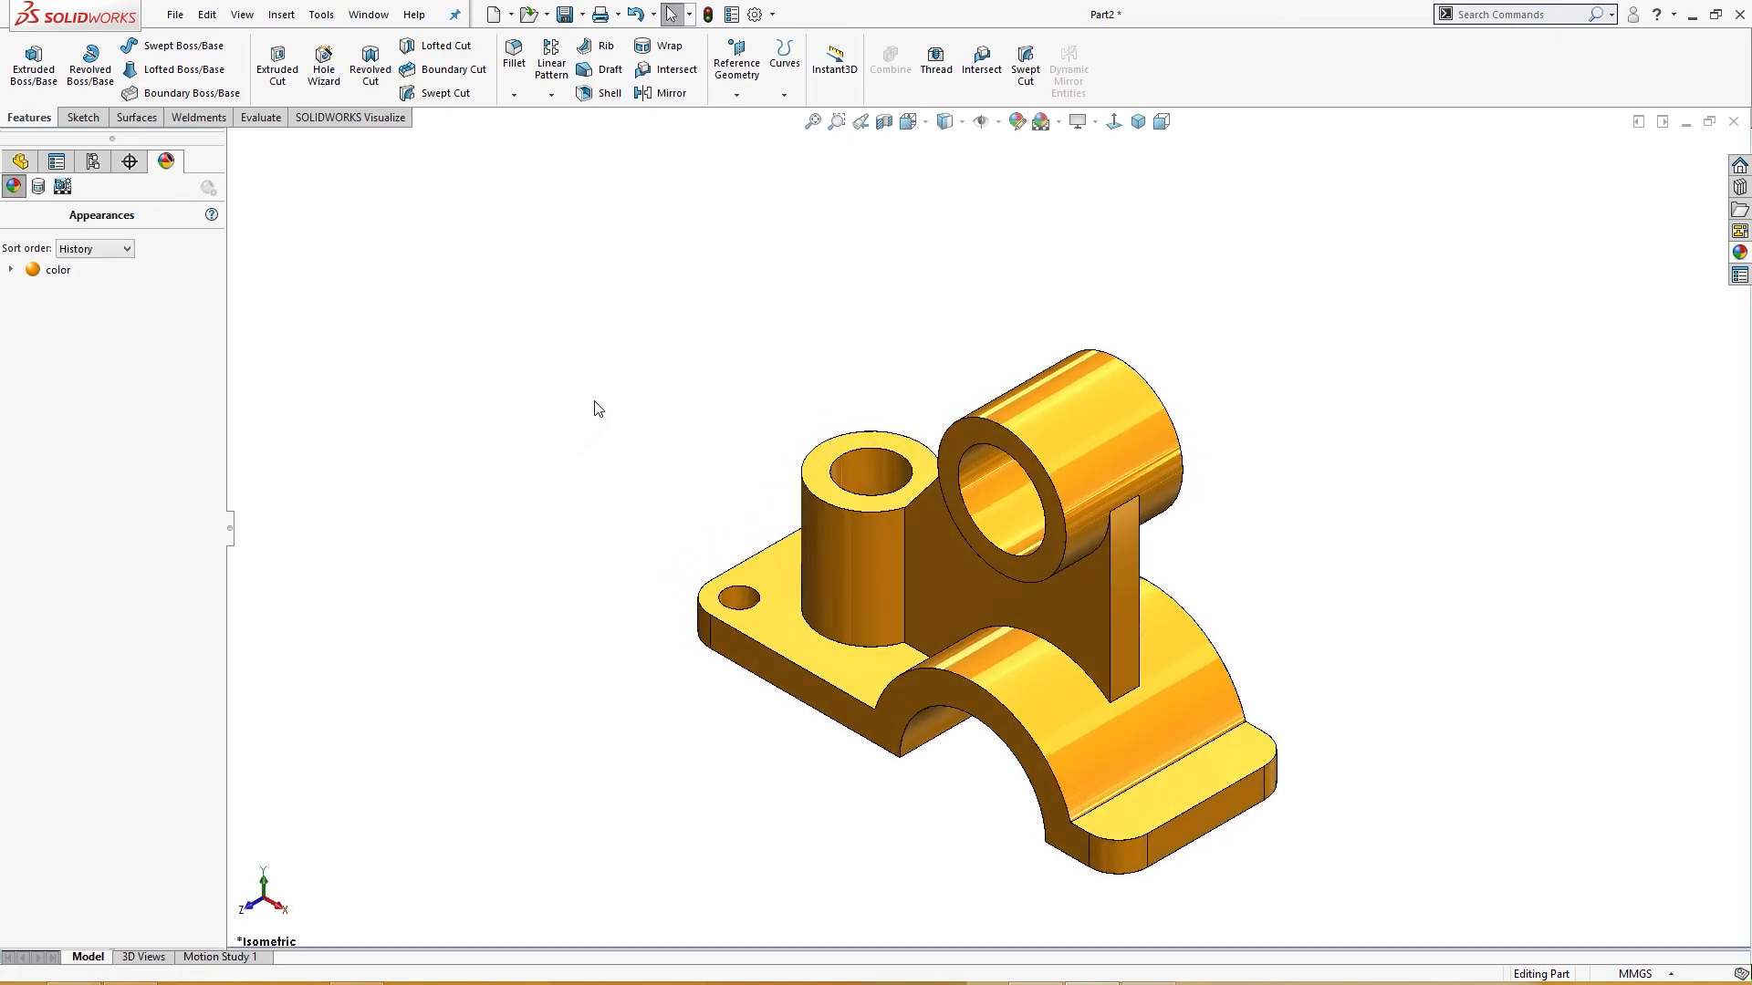